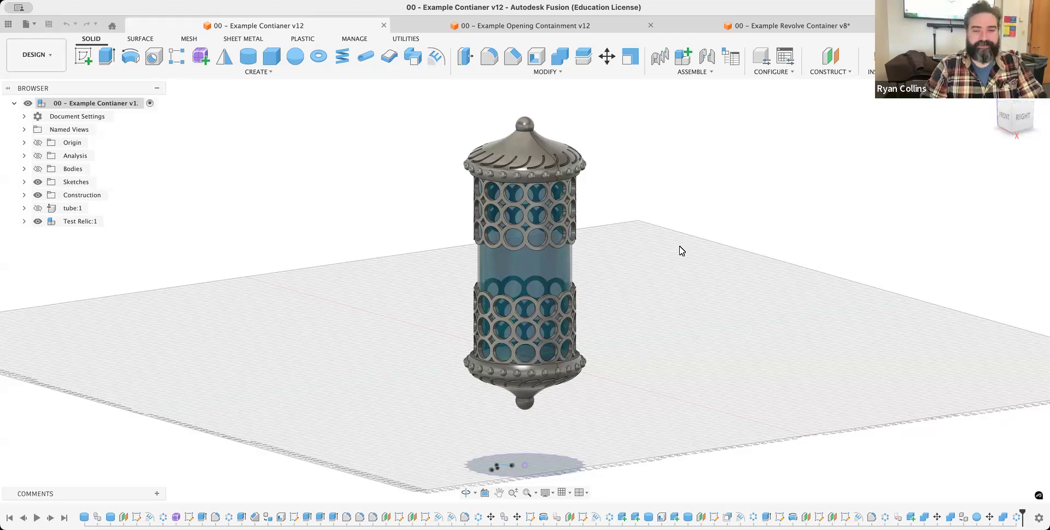
# Examine the container's glass tube, pierced ring bands and domed end caps from several angles.
pyautogui.keyDown('shift'); pyautogui.moveTo(662, 282); pyautogui.dragTo(506, 167, button='middle'); pyautogui.keyUp('shift')
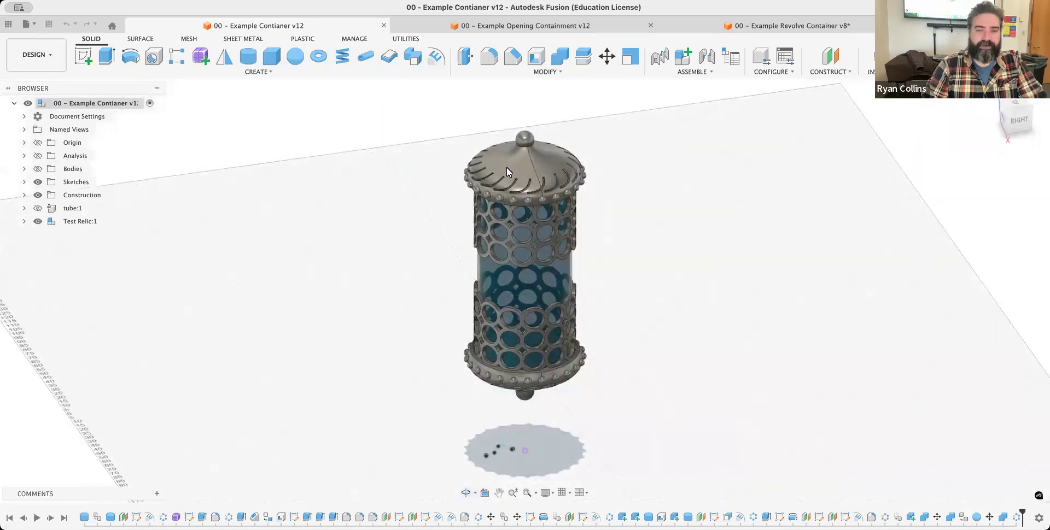
pyautogui.click(534, 285)
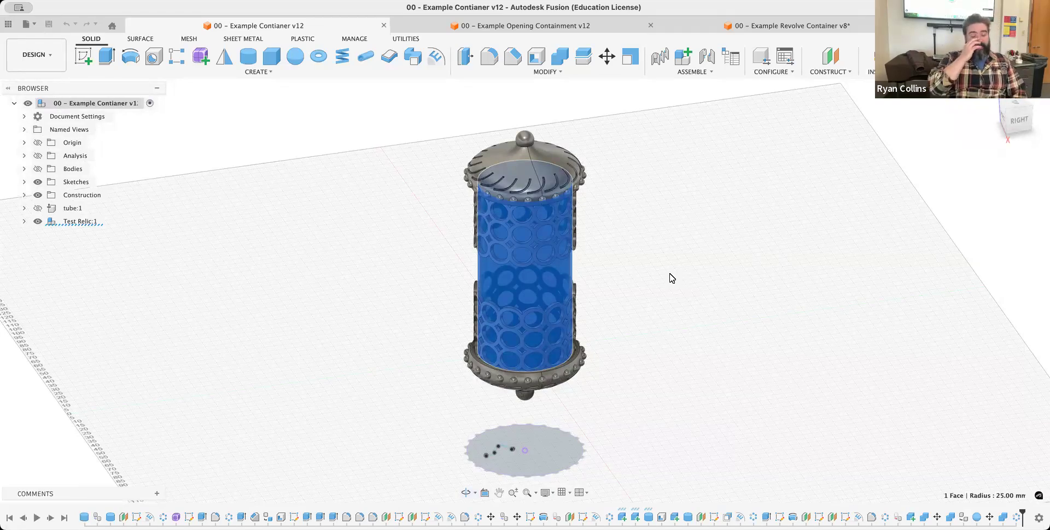
pyautogui.press('Escape')
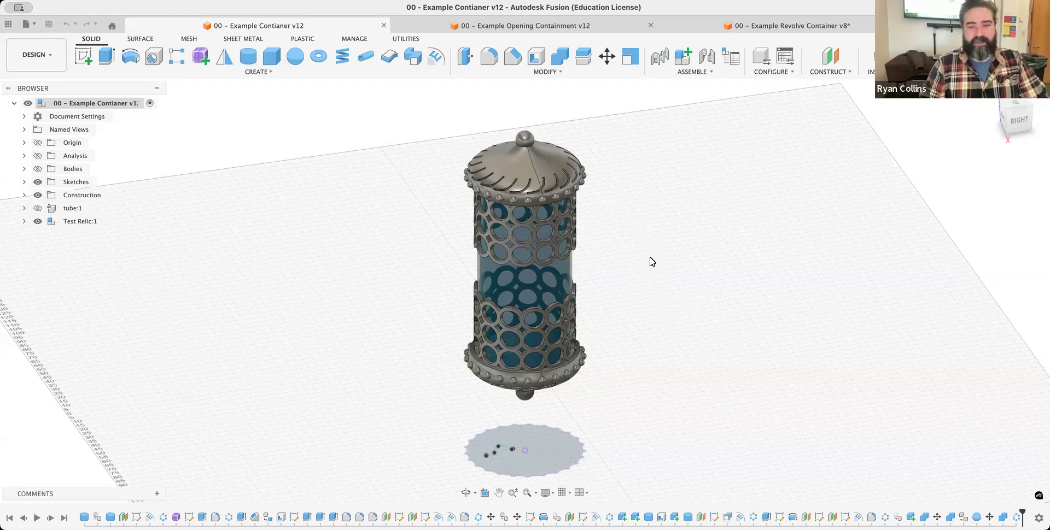
pyautogui.scroll(2, 628, 303)
pyautogui.scroll(-4, 627, 302)
pyautogui.keyDown('shift'); pyautogui.moveTo(658, 290); pyautogui.dragTo(638, 267, button='middle'); pyautogui.keyUp('shift')
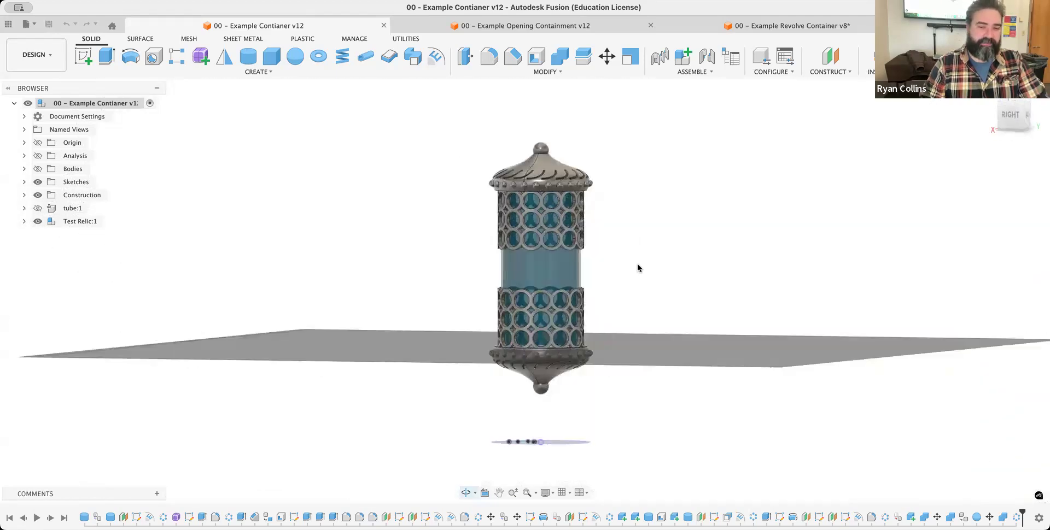
pyautogui.click(549, 268)
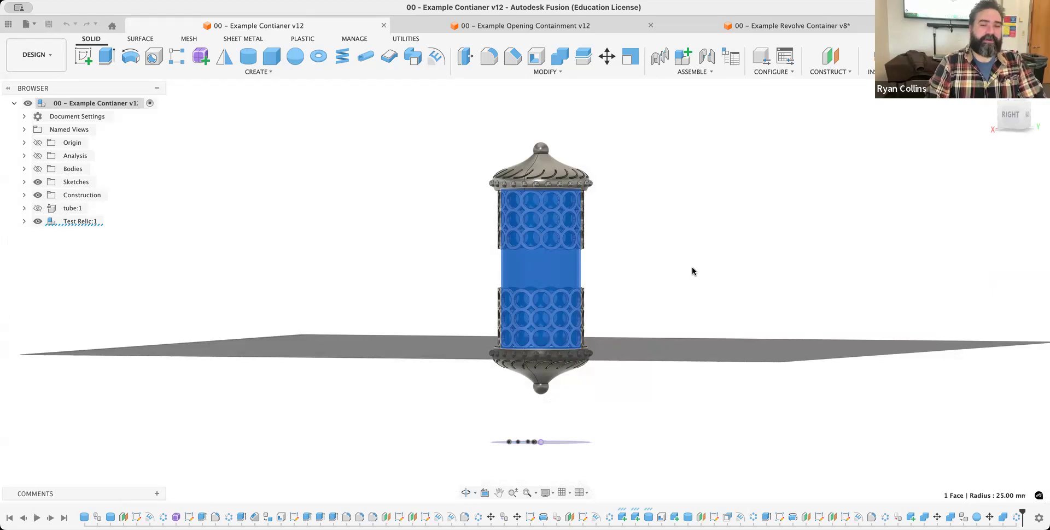
pyautogui.click(659, 260)
pyautogui.keyDown('shift'); pyautogui.moveTo(650, 266); pyautogui.dragTo(631, 296, button='middle'); pyautogui.keyUp('shift')
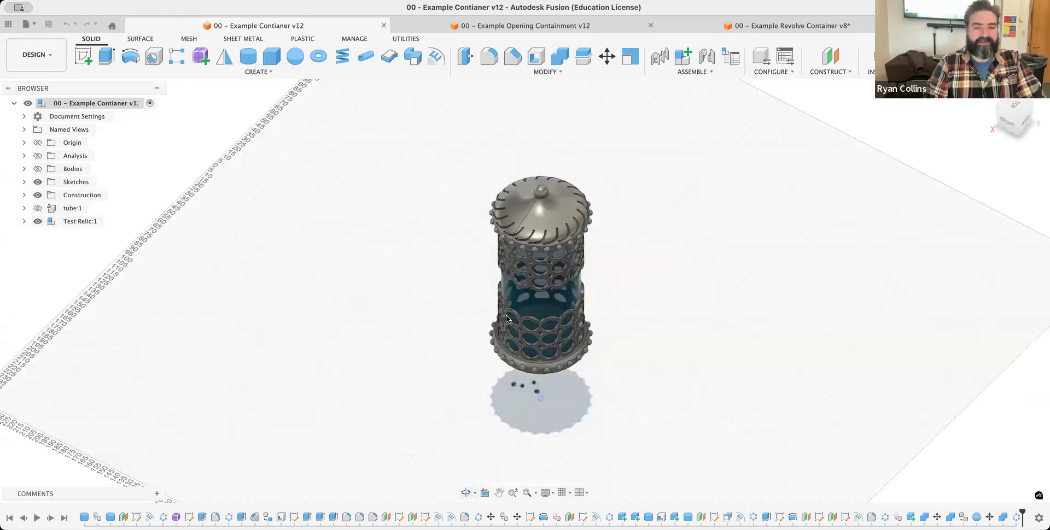
pyautogui.scroll(5, 589, 291)
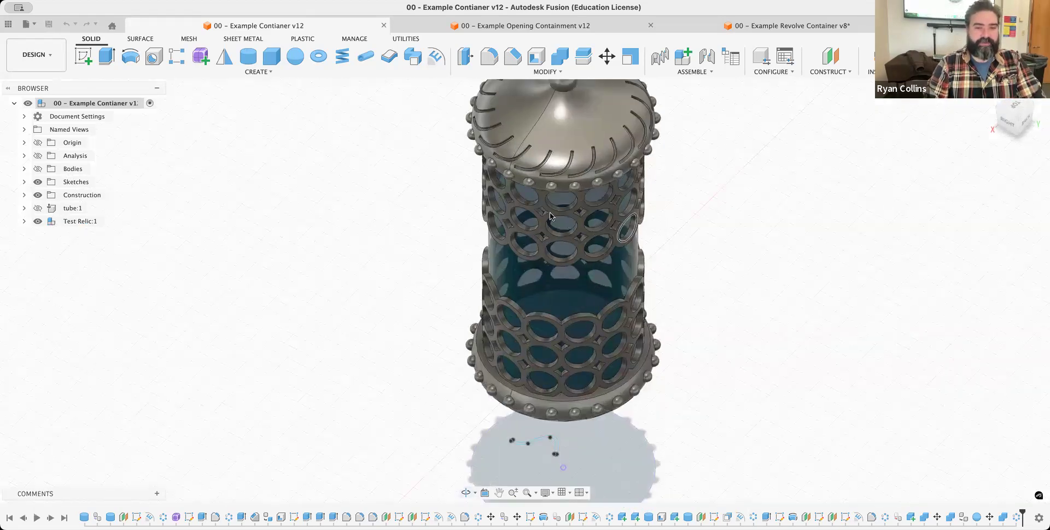
# Expand the Test Relic component and hide its upper cap, Component5:2, to expose the tube's open end.
pyautogui.click(24, 223)
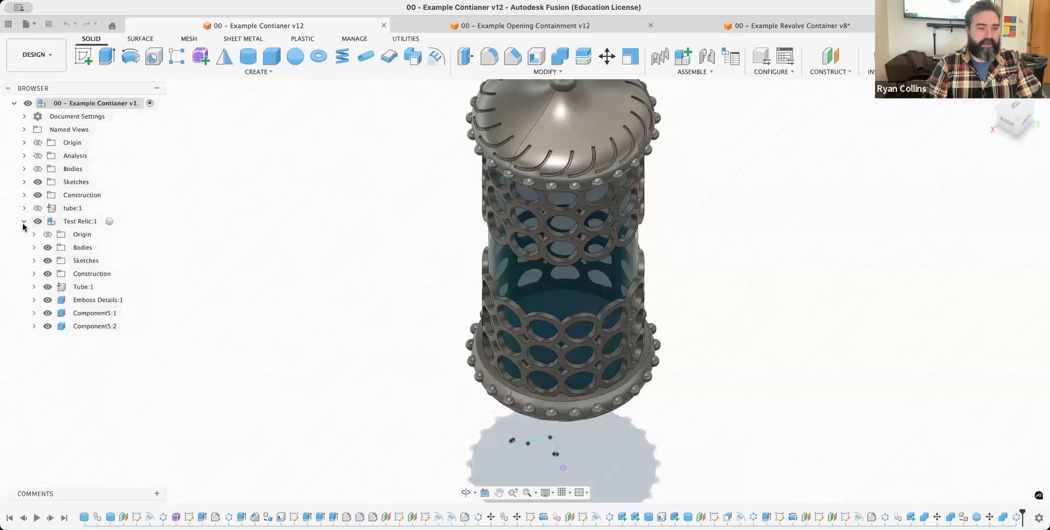
pyautogui.click(47, 328)
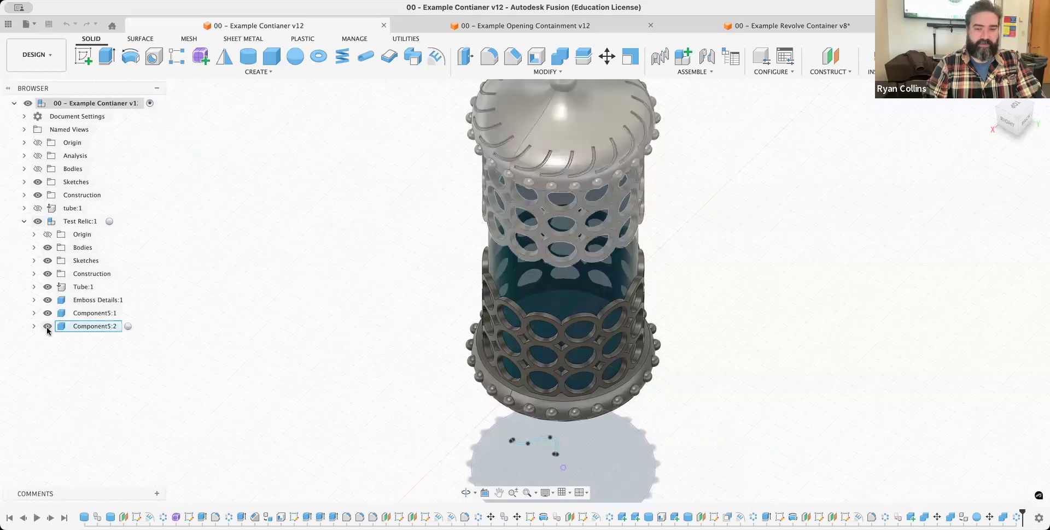
pyautogui.keyDown('shift'); pyautogui.moveTo(755, 265); pyautogui.dragTo(659, 298, button='middle'); pyautogui.keyUp('shift')
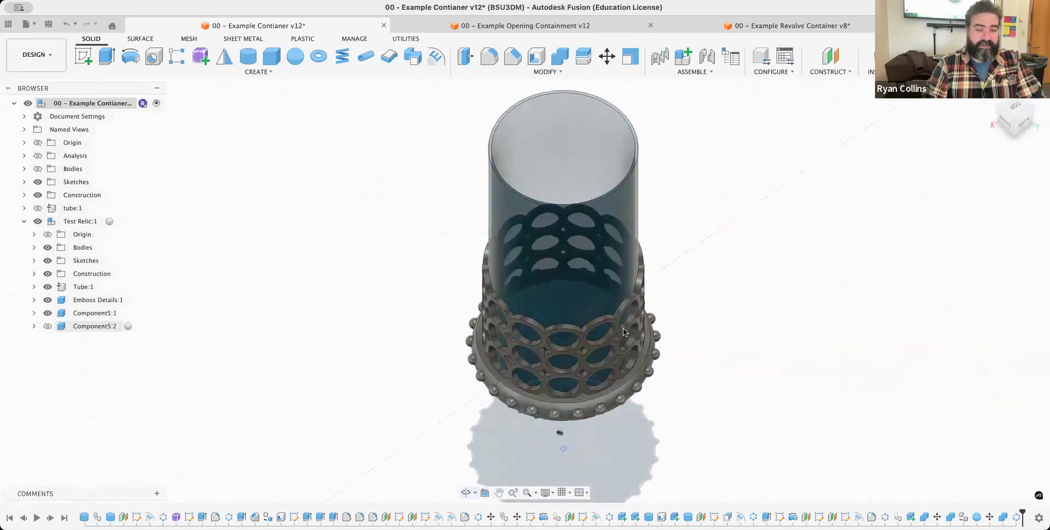
# Measure the diameter of the tube's outer cylindrical face.
pyautogui.click(552, 229)
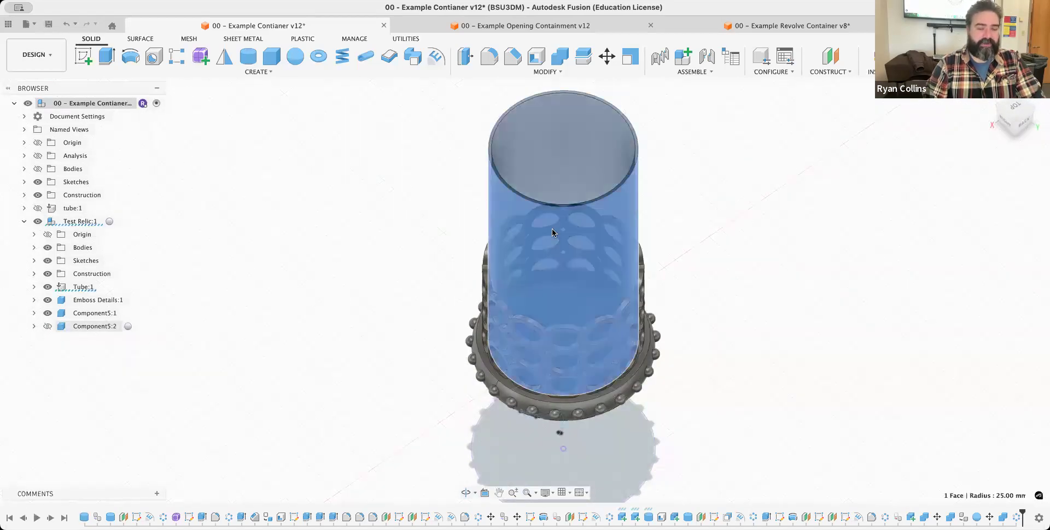
pyautogui.click(715, 228)
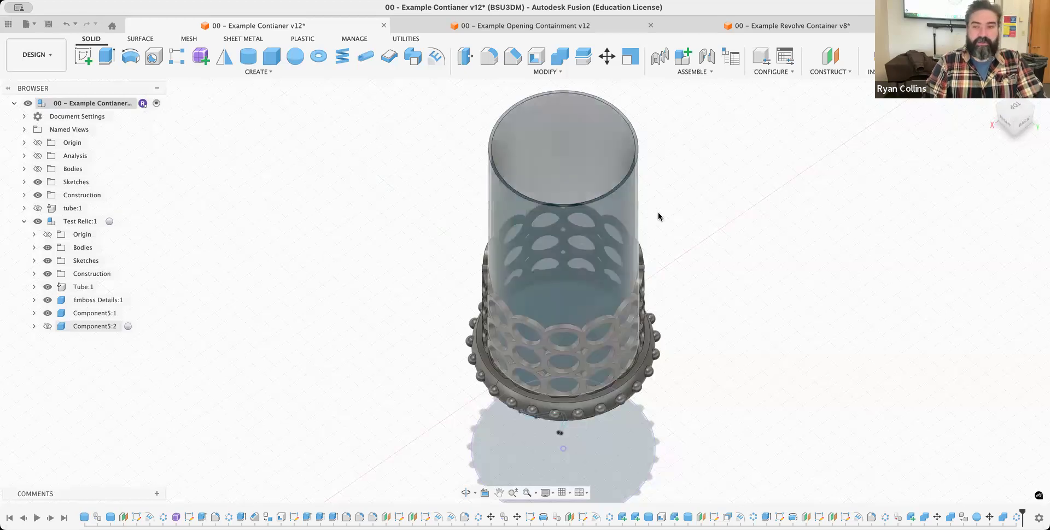
pyautogui.press('i')
pyautogui.click(615, 211)
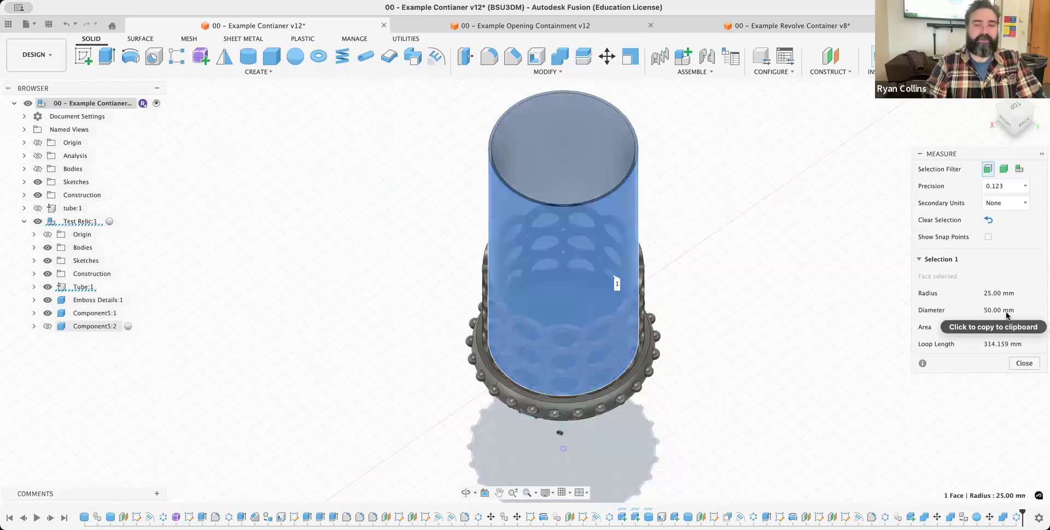
pyautogui.click(880, 298)
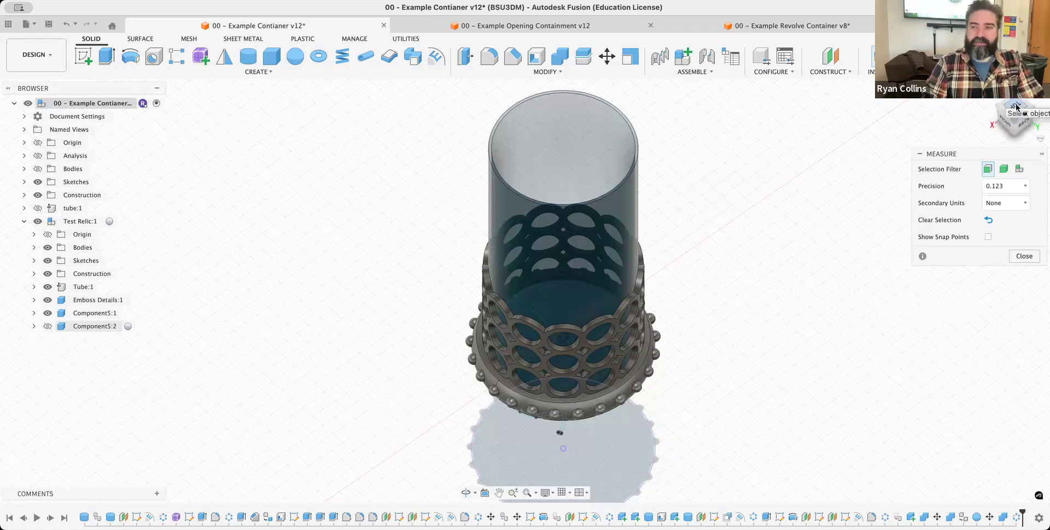
# Measure the distance between the tube's top rim face and the upper face of the lower cap's ring pattern.
pyautogui.click(999, 113)
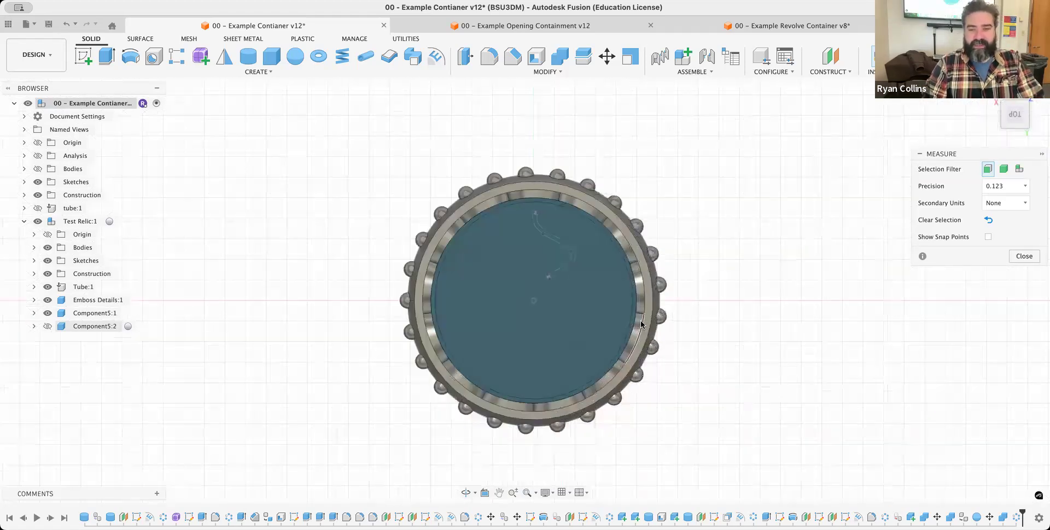
pyautogui.scroll(10, 628, 309)
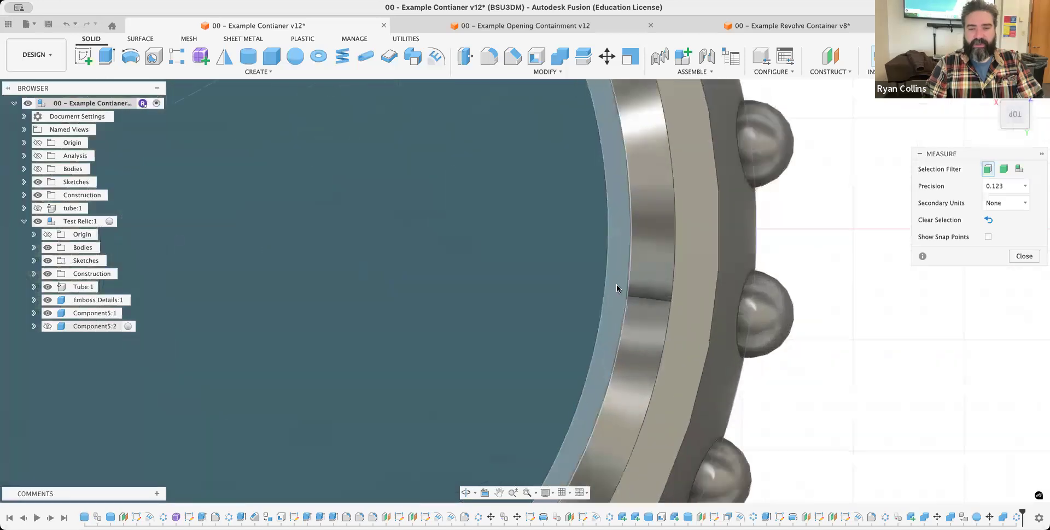
pyautogui.click(621, 221)
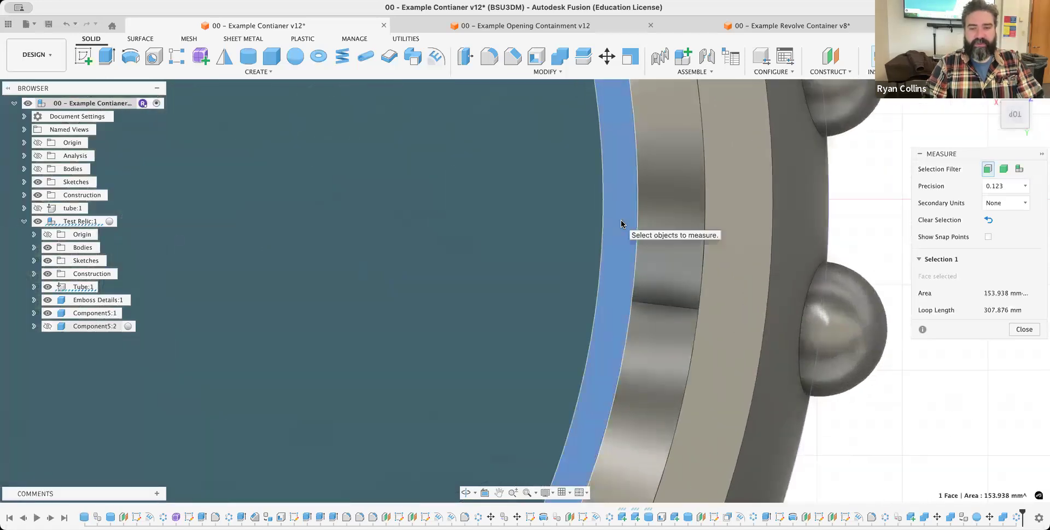
pyautogui.click(664, 207)
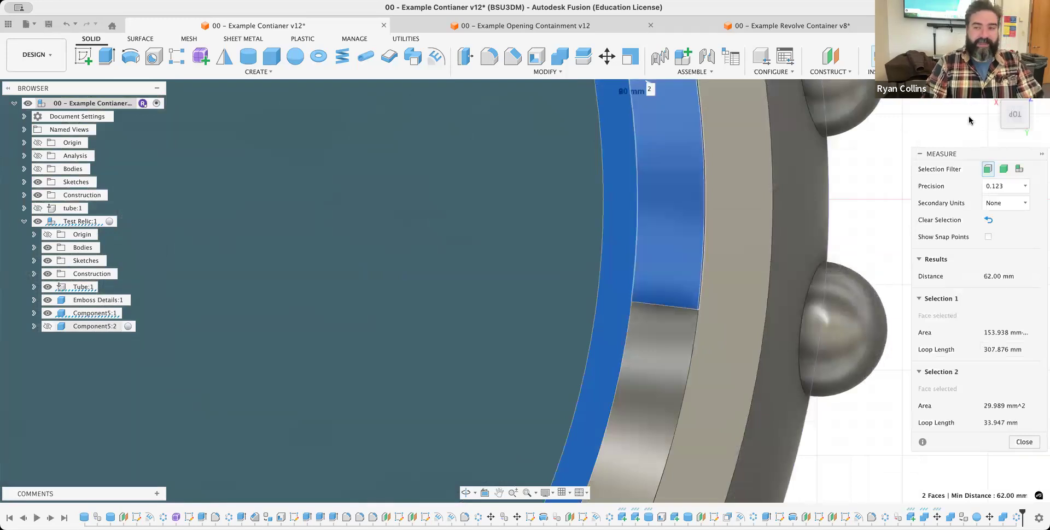
pyautogui.click(990, 91)
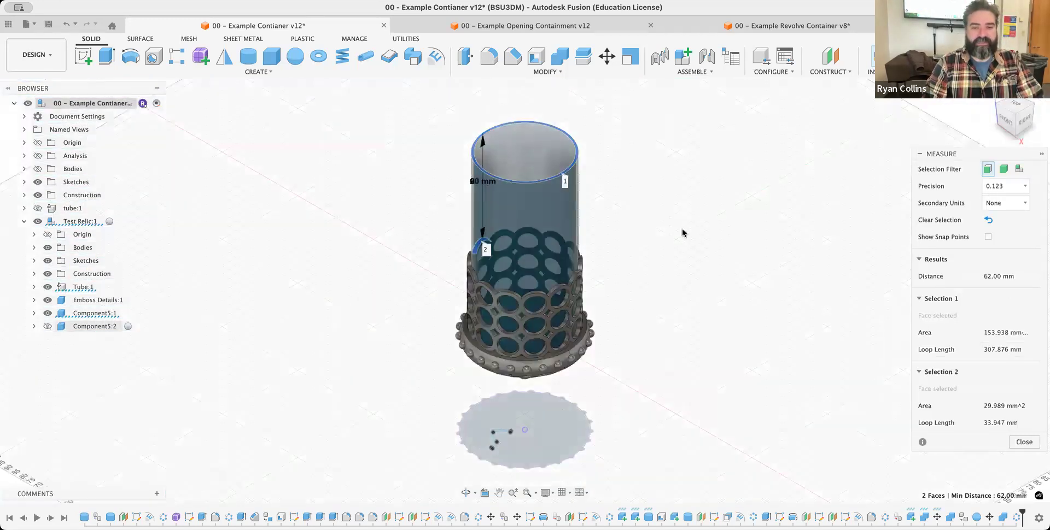
pyautogui.click(682, 233)
pyautogui.keyDown('shift'); pyautogui.moveTo(605, 172); pyautogui.dragTo(603, 180, button='middle'); pyautogui.keyUp('shift')
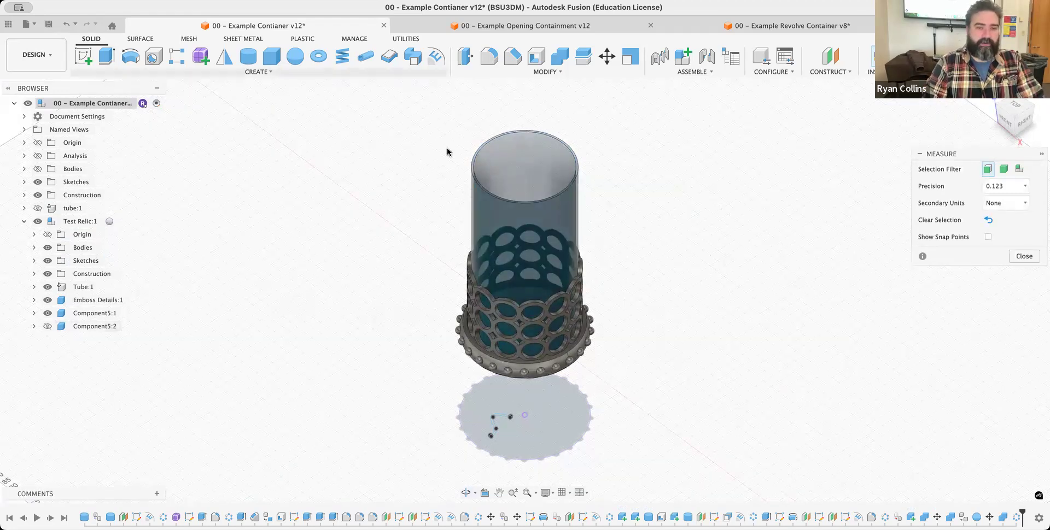
pyautogui.click(248, 62)
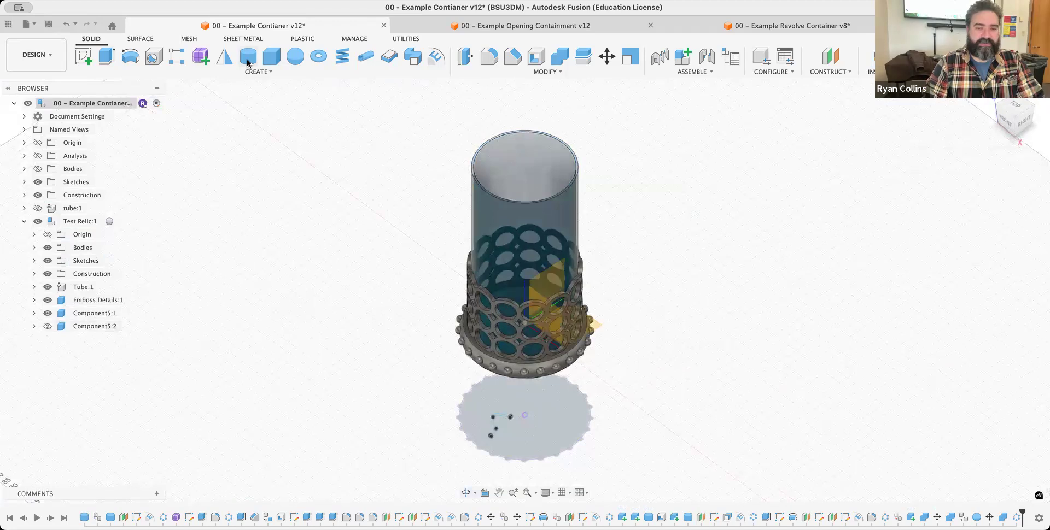
pyautogui.click(598, 328)
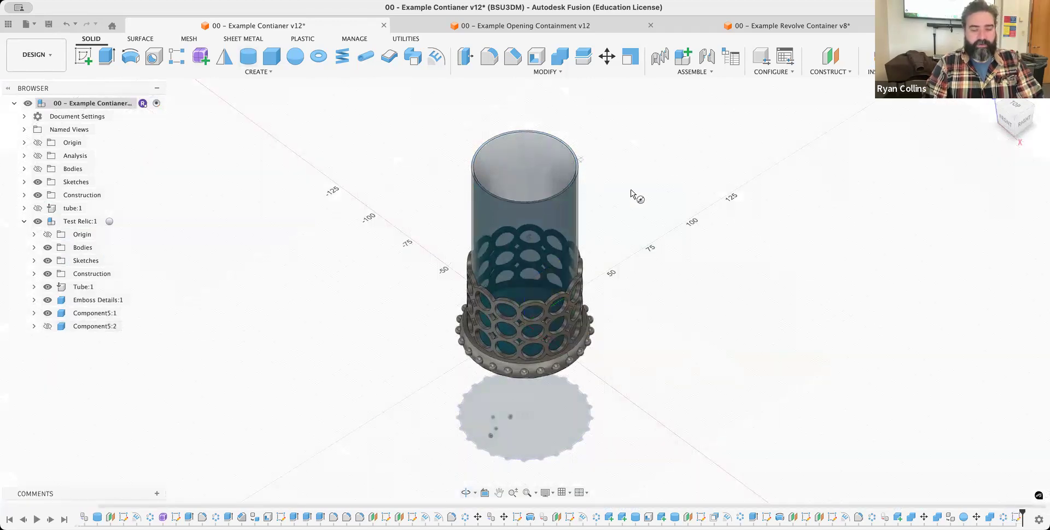
pyautogui.press('Escape')
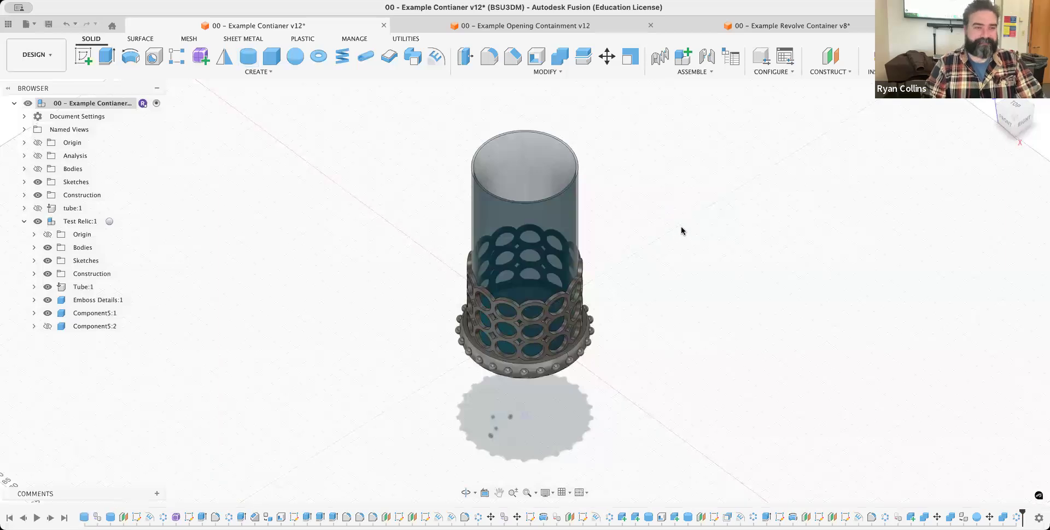
# Start a cylinder on the tube's top rim face, centred on the tube axis, with a diameter of 50.15 mm.
pyautogui.click(253, 59)
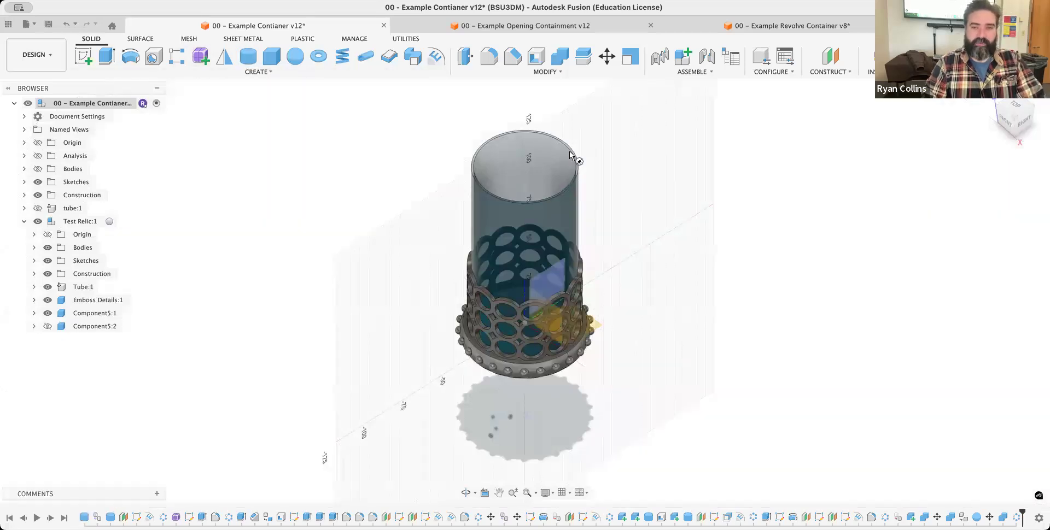
pyautogui.scroll(5, 573, 159)
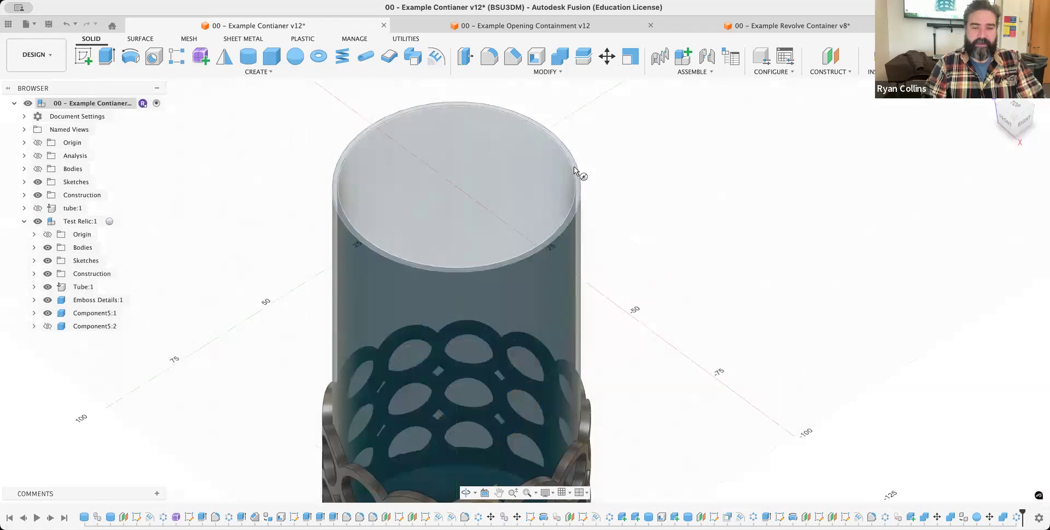
pyautogui.scroll(3, 574, 171)
pyautogui.click(573, 172)
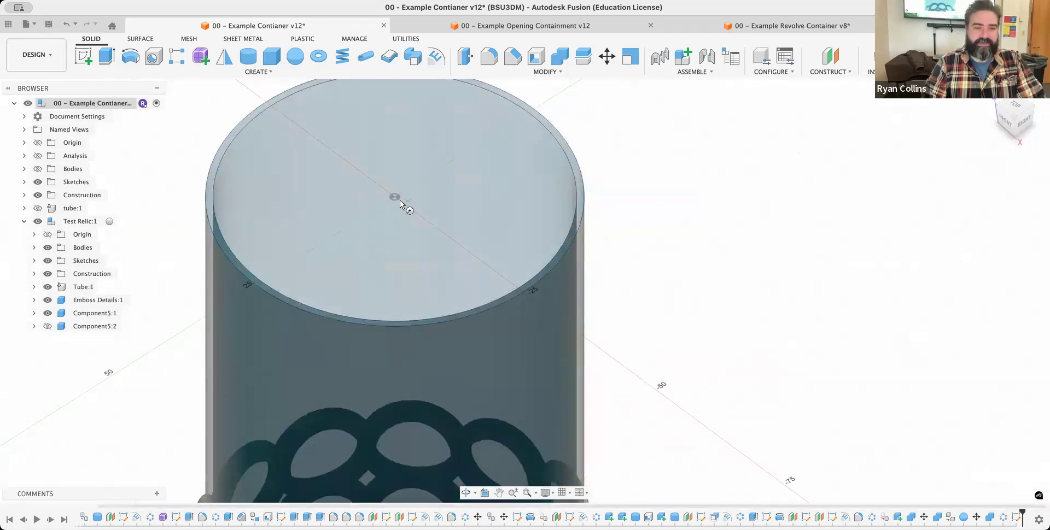
pyautogui.scroll(5, 395, 197)
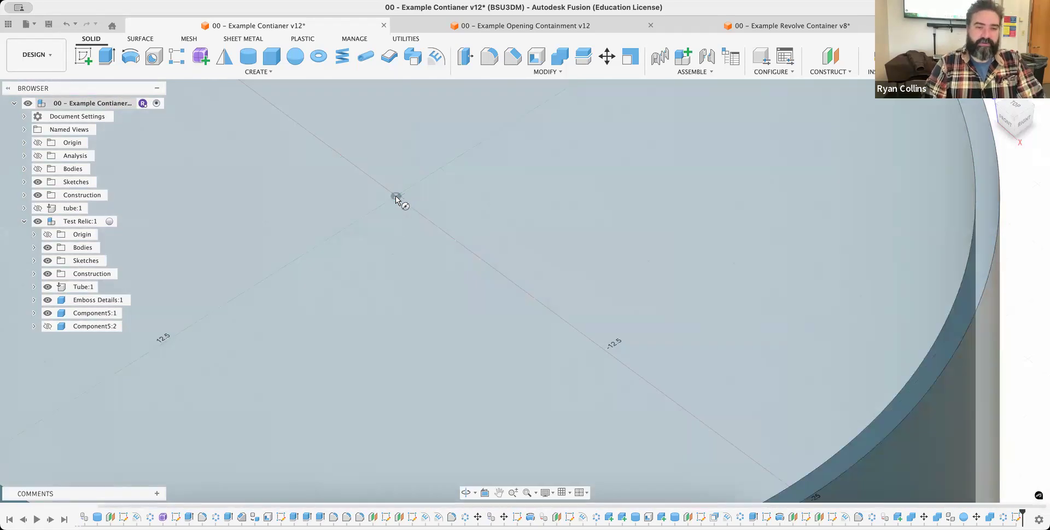
pyautogui.click(395, 197)
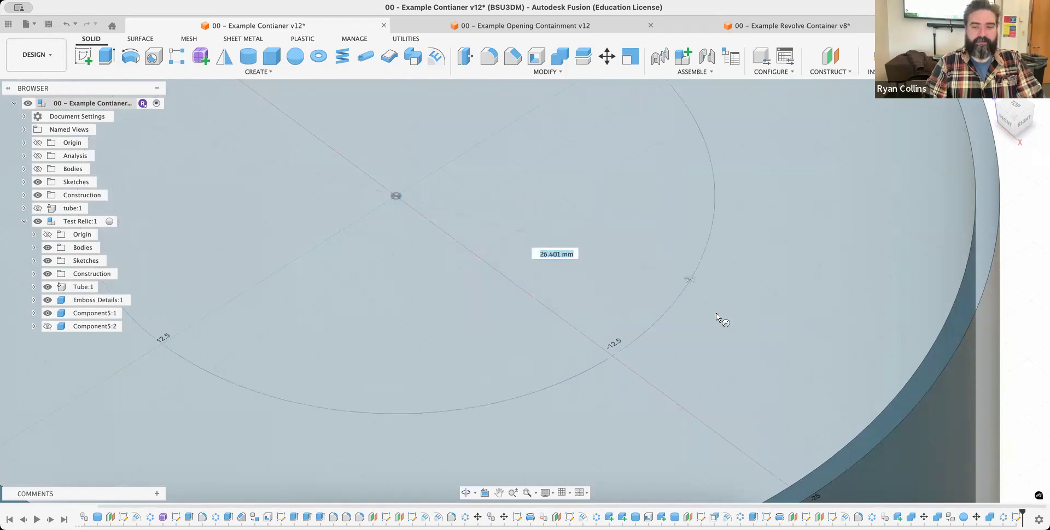
pyautogui.scroll(-5, 717, 318)
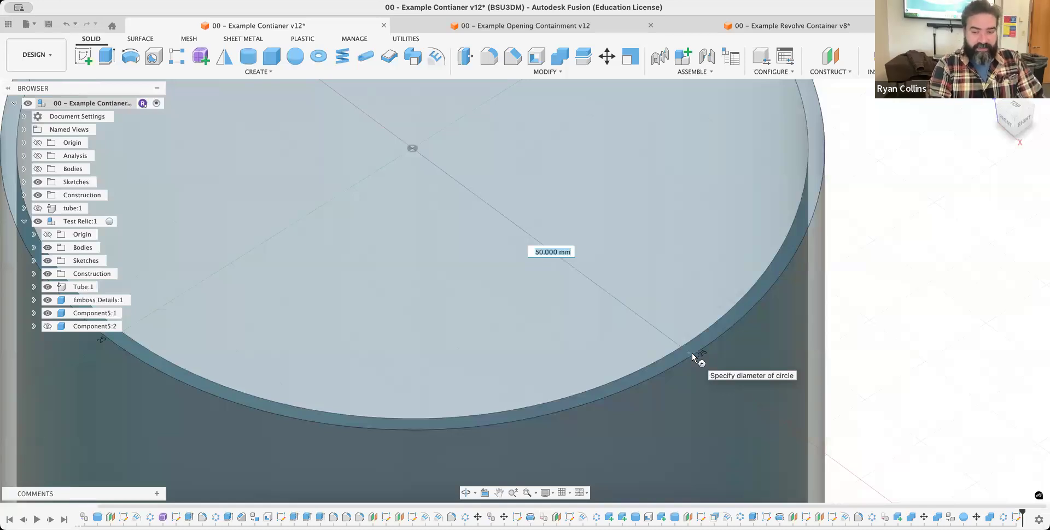
pyautogui.write('50.15')
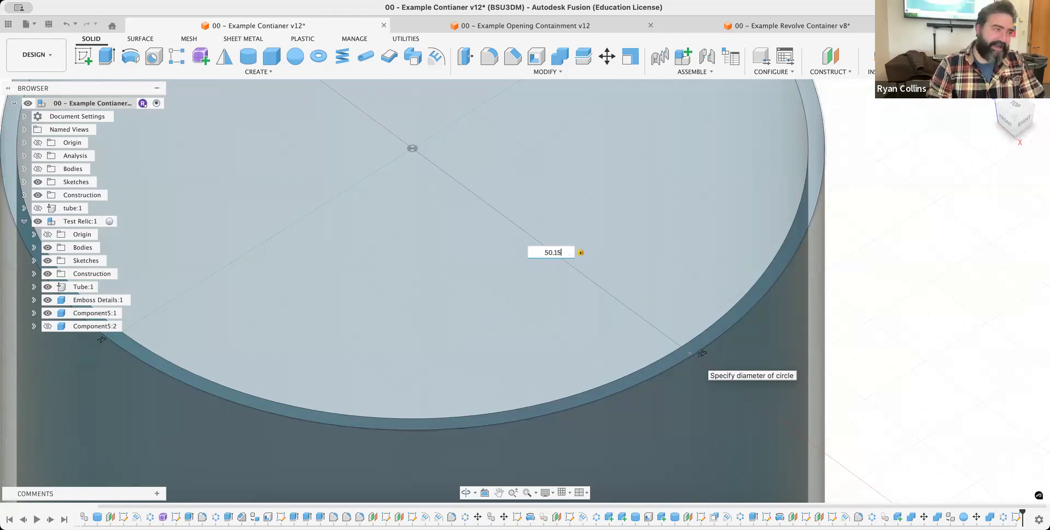
pyautogui.press('Return')
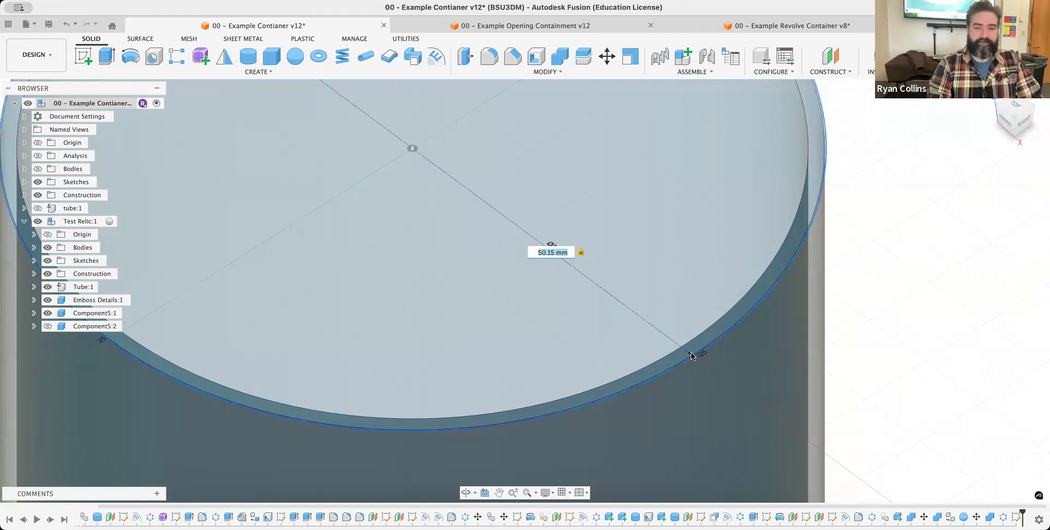
pyautogui.press('e')
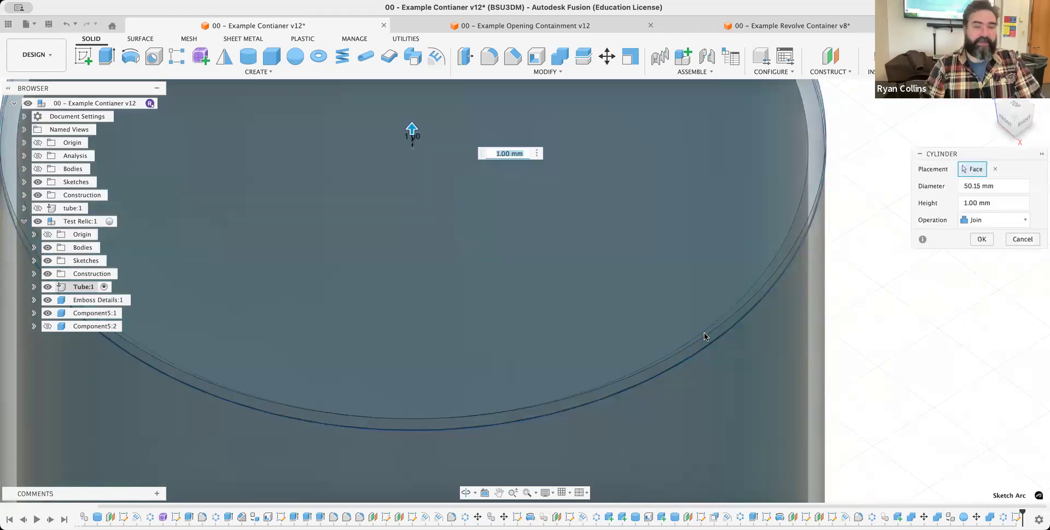
# Hide the Tube:1 component while defining the cylinder, leaving the lower cap exposed beneath its base circle.
pyautogui.scroll(-5, 540, 296)
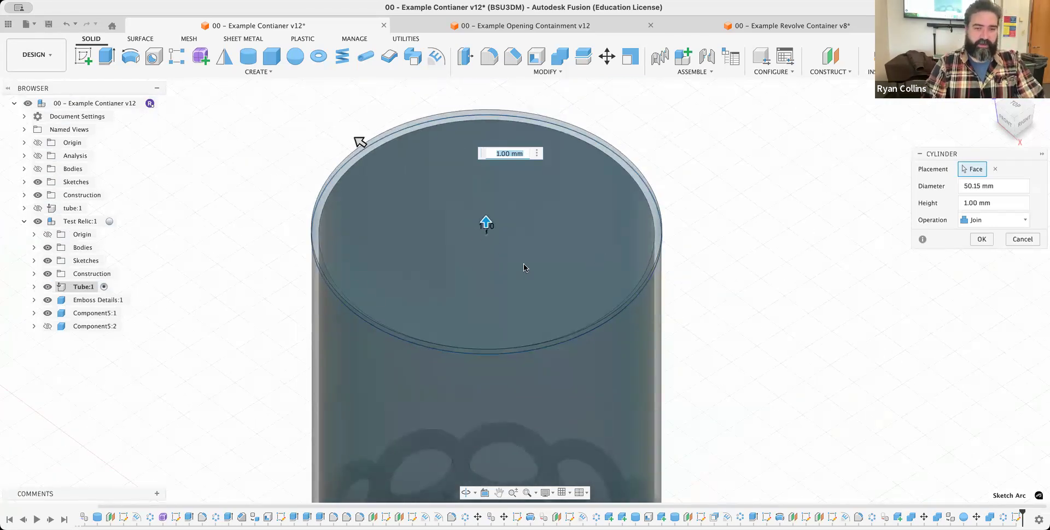
pyautogui.click(47, 287)
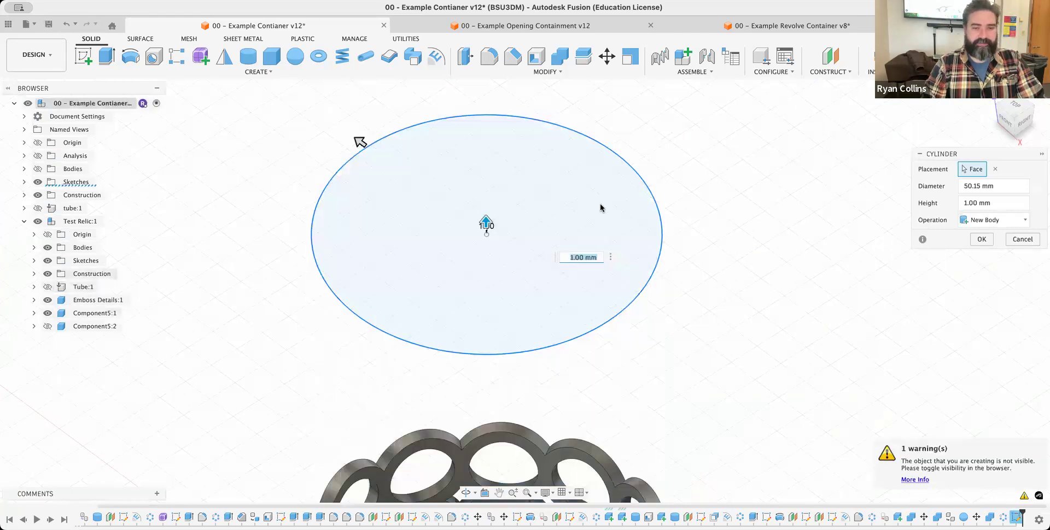
pyautogui.scroll(-3, 804, 323)
pyautogui.moveTo(793, 348); pyautogui.dragTo(717, 196, button='middle')
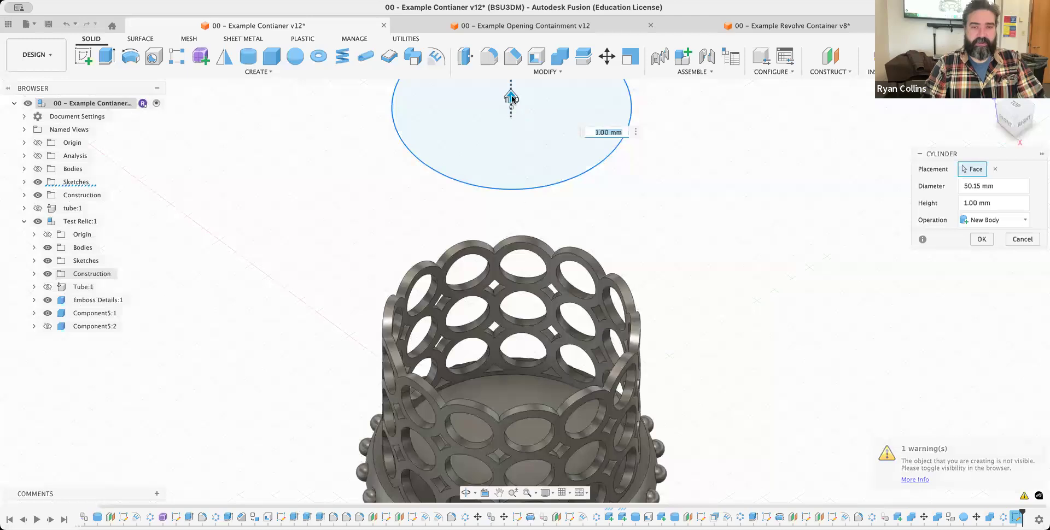
# Show the root Bodies folder and extend the cylinder downward to a height of -76 mm, into the lower cap's ring pattern.
pyautogui.moveTo(512, 99); pyautogui.dragTo(511, 157)
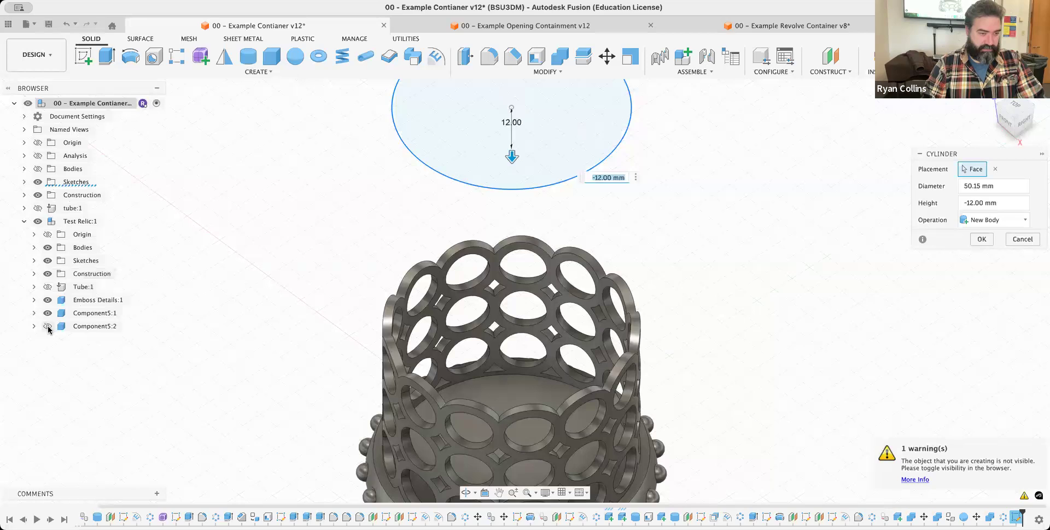
pyautogui.click(47, 327)
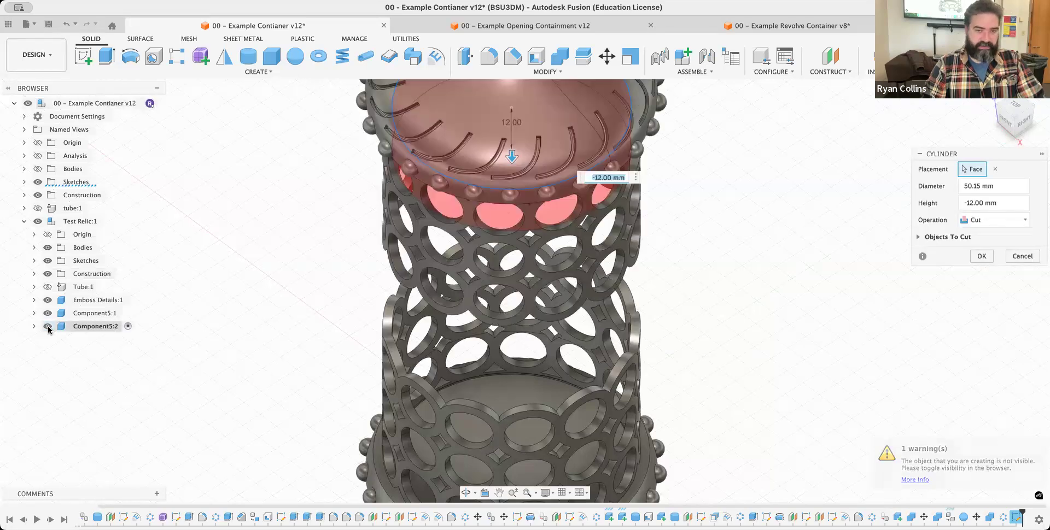
pyautogui.click(48, 327)
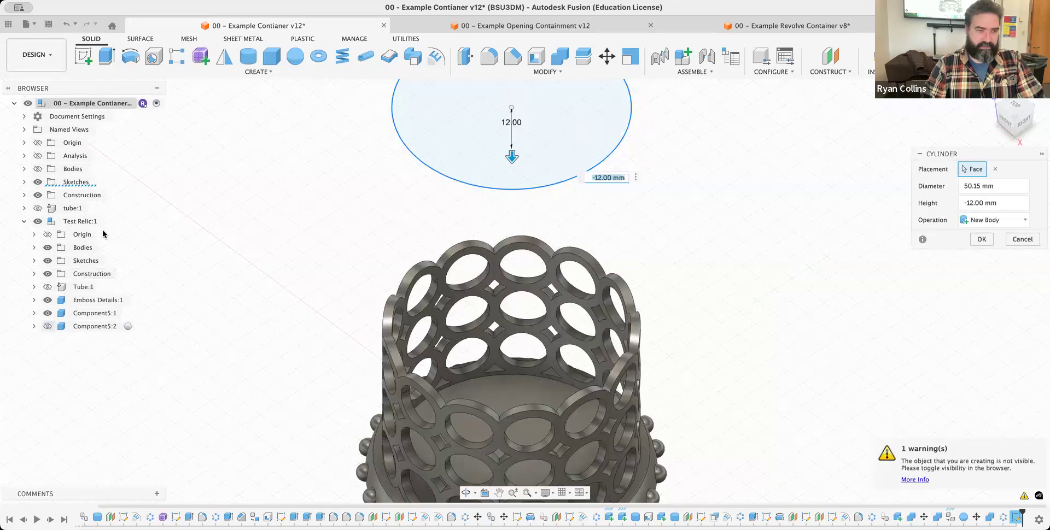
pyautogui.click(36, 169)
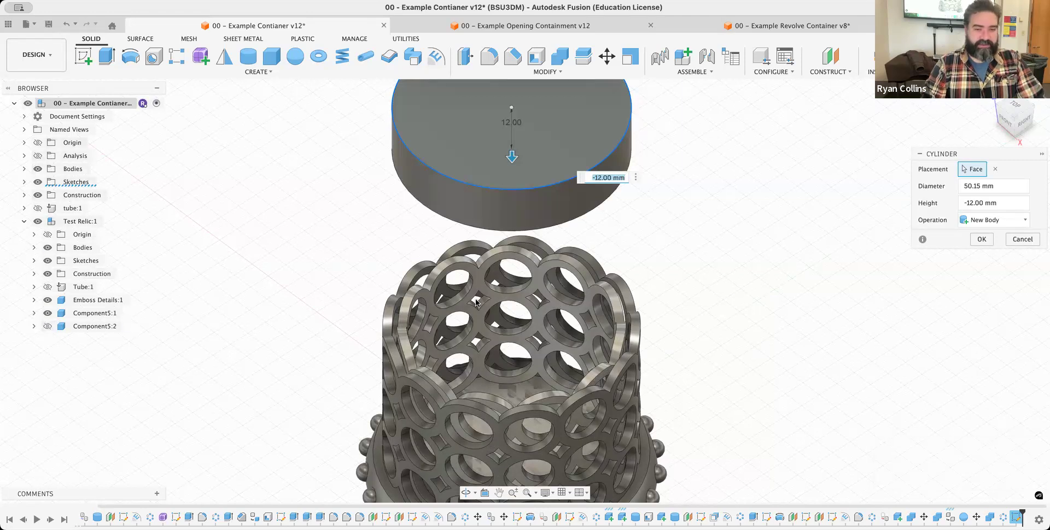
pyautogui.write('-62')
pyautogui.press('Return')
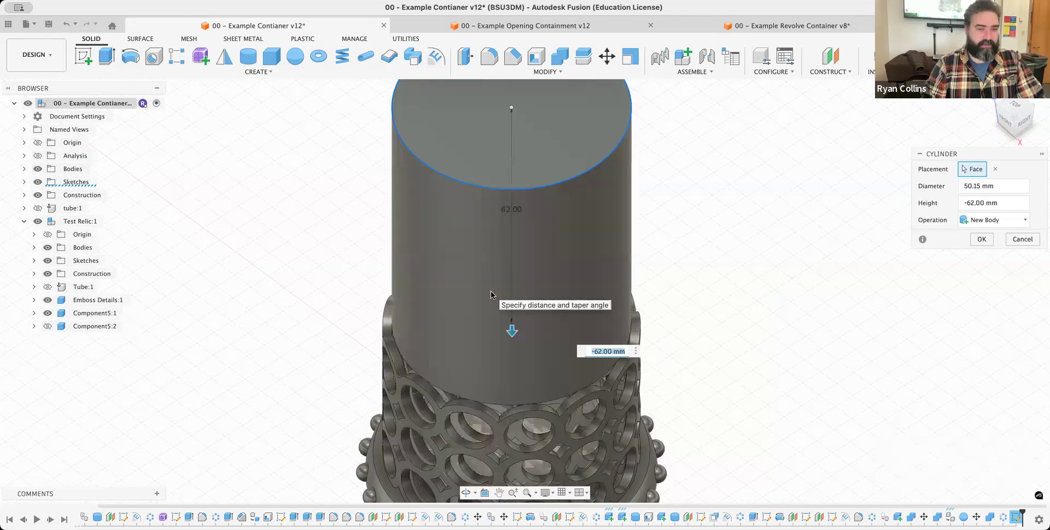
pyautogui.moveTo(513, 333); pyautogui.dragTo(513, 388)
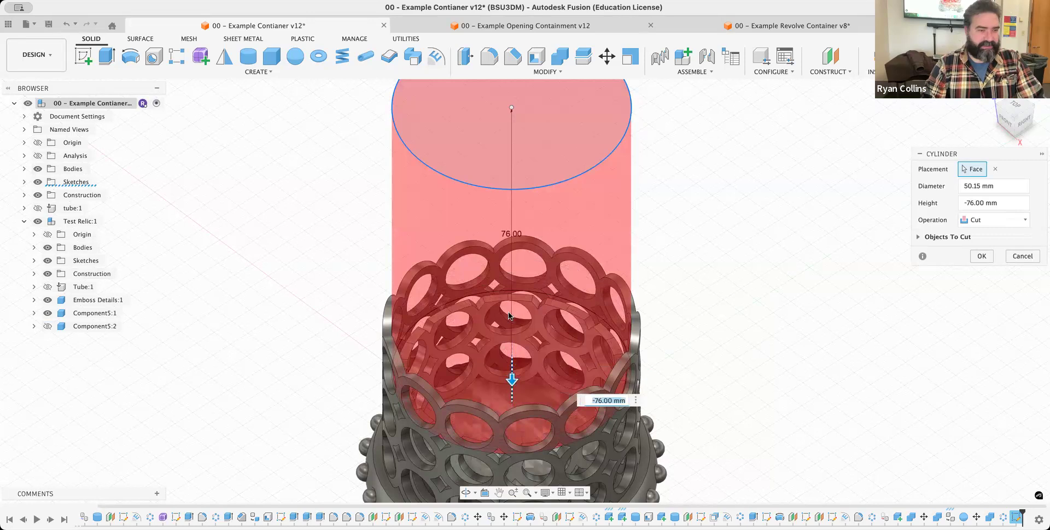
# Hide Body1, Body3 and Body6 in the root component, leaving only the cap geometry around the cylinder.
pyautogui.click(24, 169)
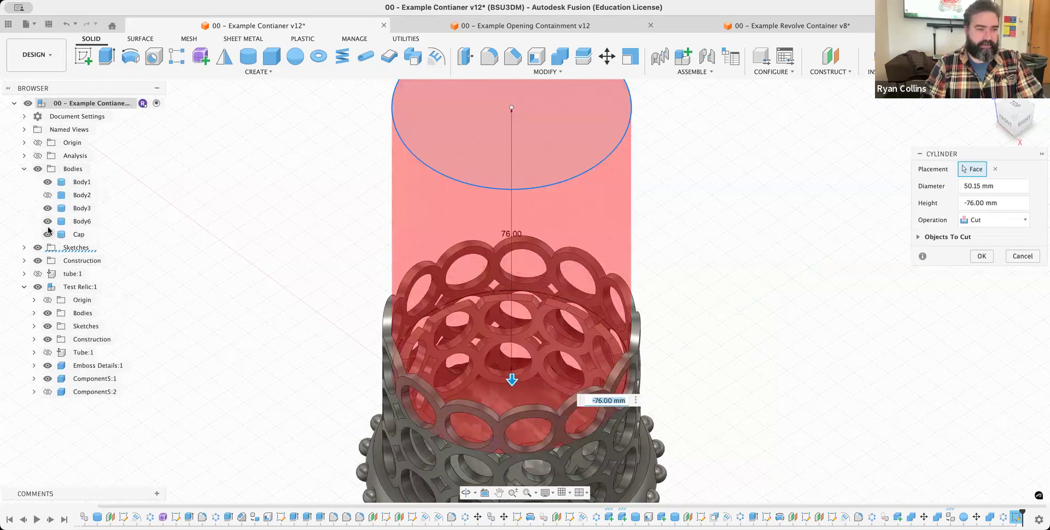
pyautogui.click(48, 221)
pyautogui.click(48, 208)
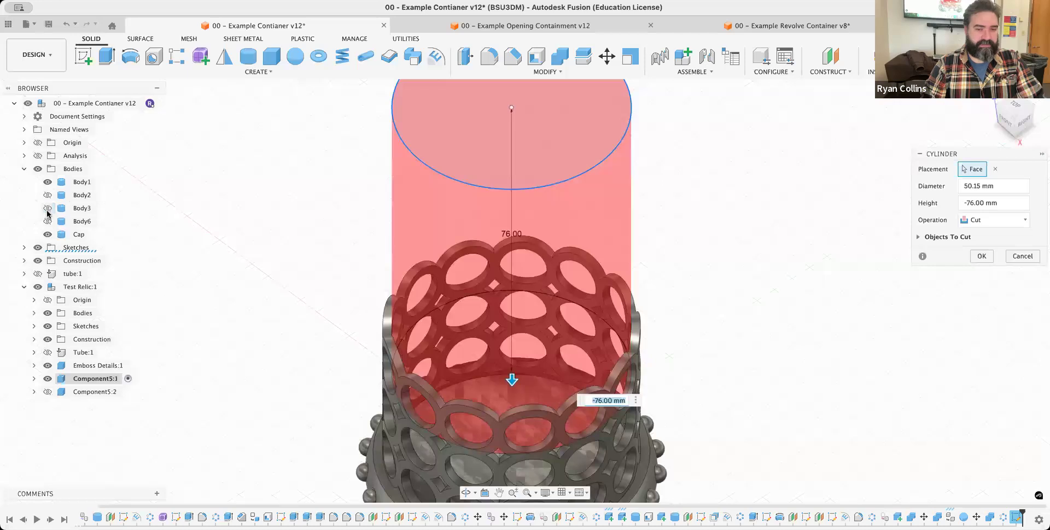
pyautogui.click(48, 183)
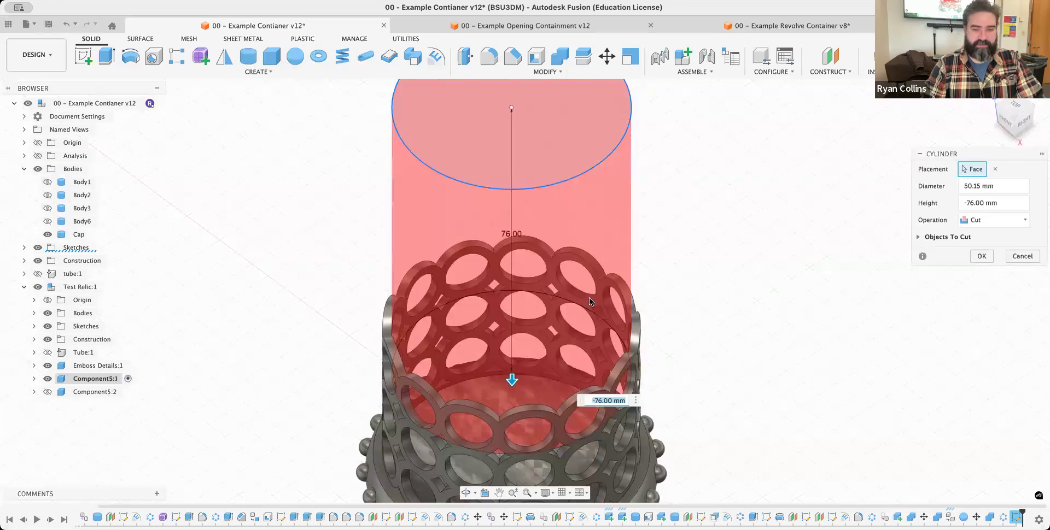
# Extend the cylinder to a height of -81 mm and create it as a cut through the lower cap's ring pattern.
pyautogui.moveTo(669, 370); pyautogui.dragTo(618, 290, button='middle')
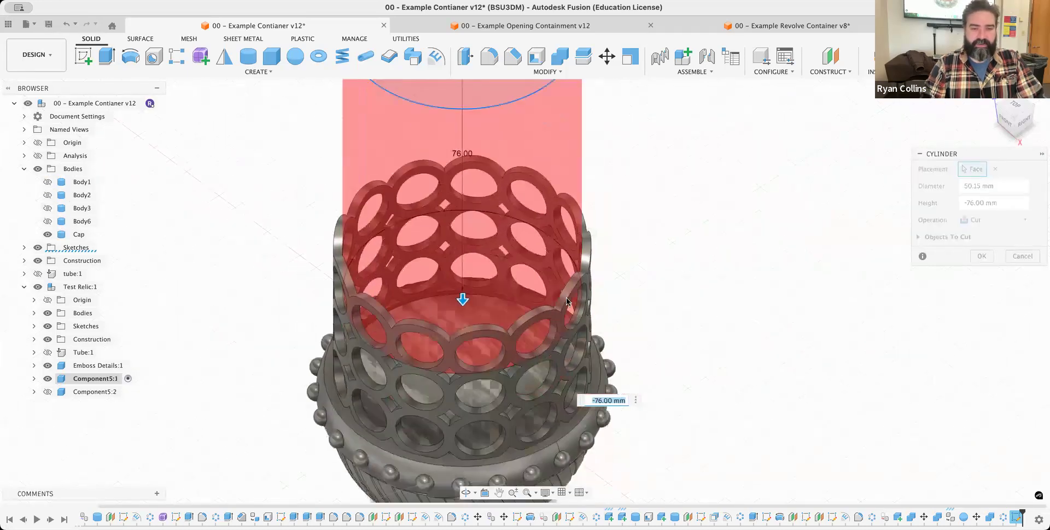
pyautogui.scroll(2, 490, 311)
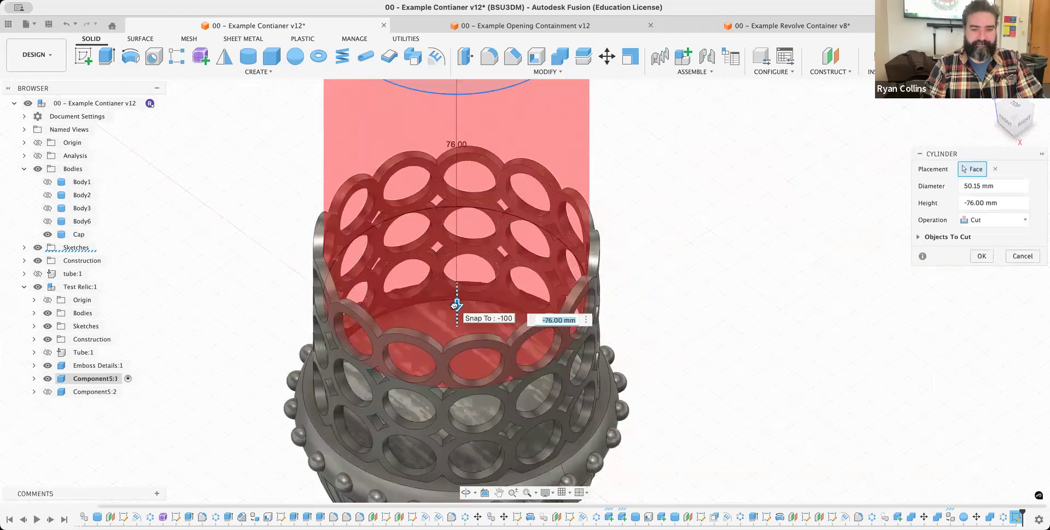
pyautogui.moveTo(454, 315); pyautogui.dragTo(455, 366)
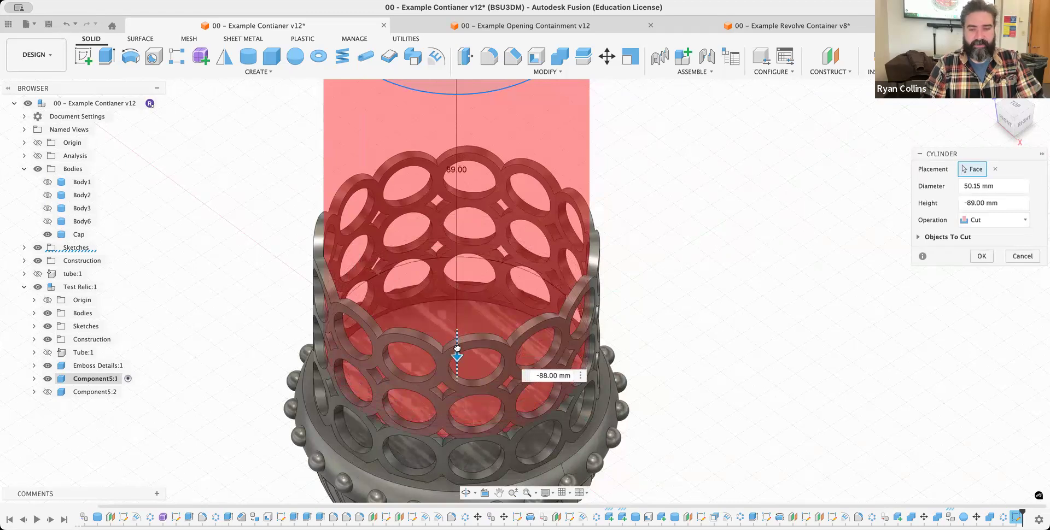
pyautogui.moveTo(463, 327)
pyautogui.mouseDown()
pyautogui.moveTo(465, 315)
pyautogui.moveTo(464, 325)
pyautogui.mouseUp()
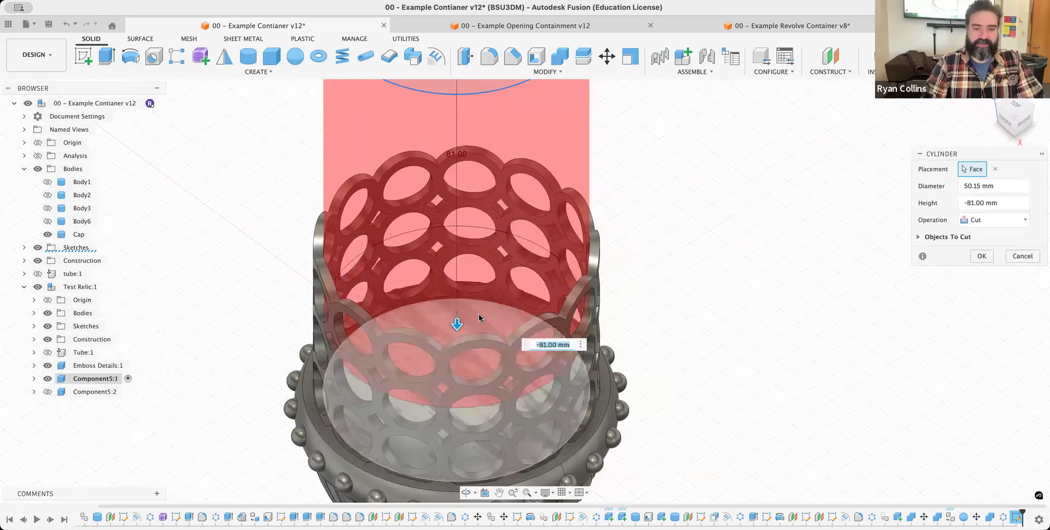
pyautogui.click(982, 257)
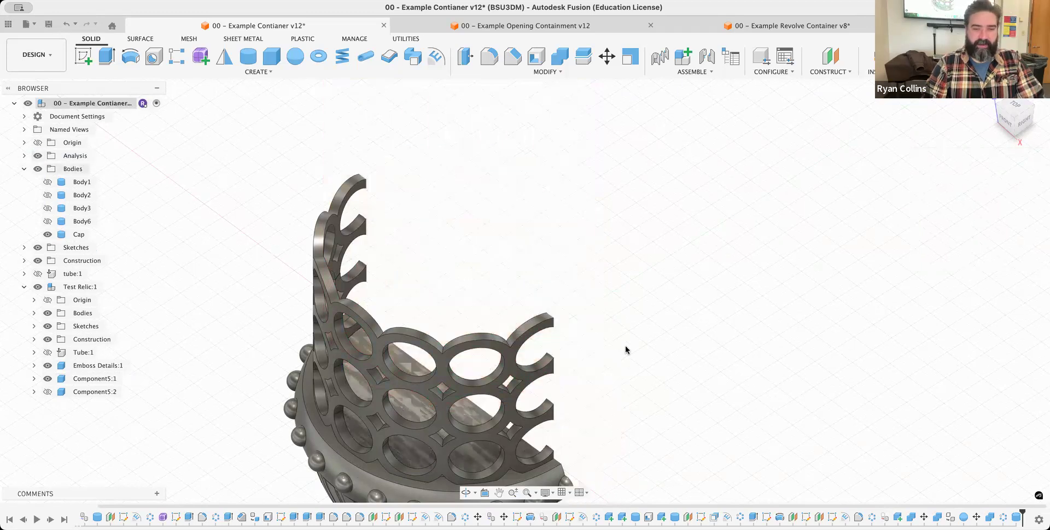
# Edit the cylinder cut in a straight back view and set its height to -87 mm.
pyautogui.moveTo(591, 331)
pyautogui.keyDown('shift'); pyautogui.mouseDown(button='middle')
pyautogui.moveTo(520, 312)
pyautogui.moveTo(598, 368)
pyautogui.moveTo(573, 330)
pyautogui.mouseUp(button='middle'); pyautogui.keyUp('shift')
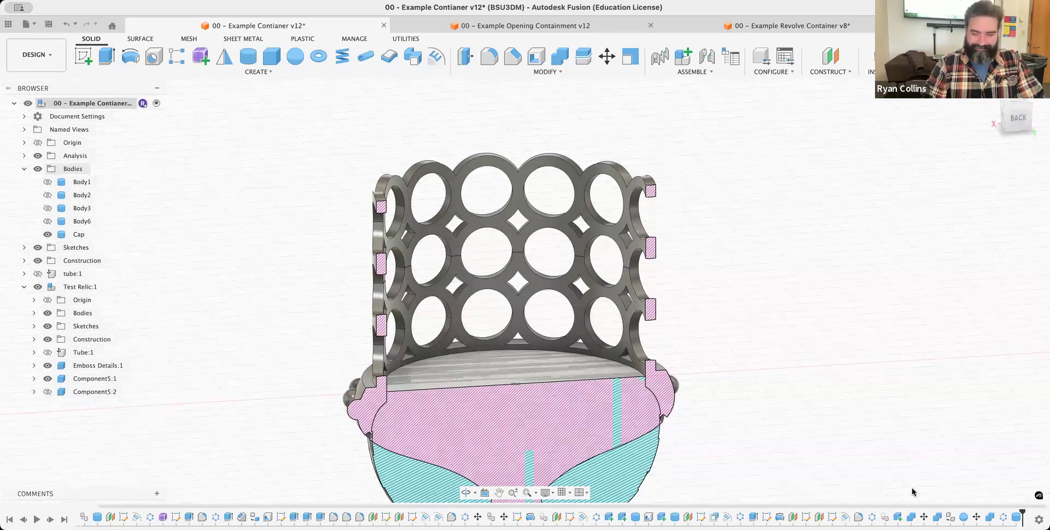
pyautogui.click(1016, 517)
pyautogui.rightClick(1016, 517)
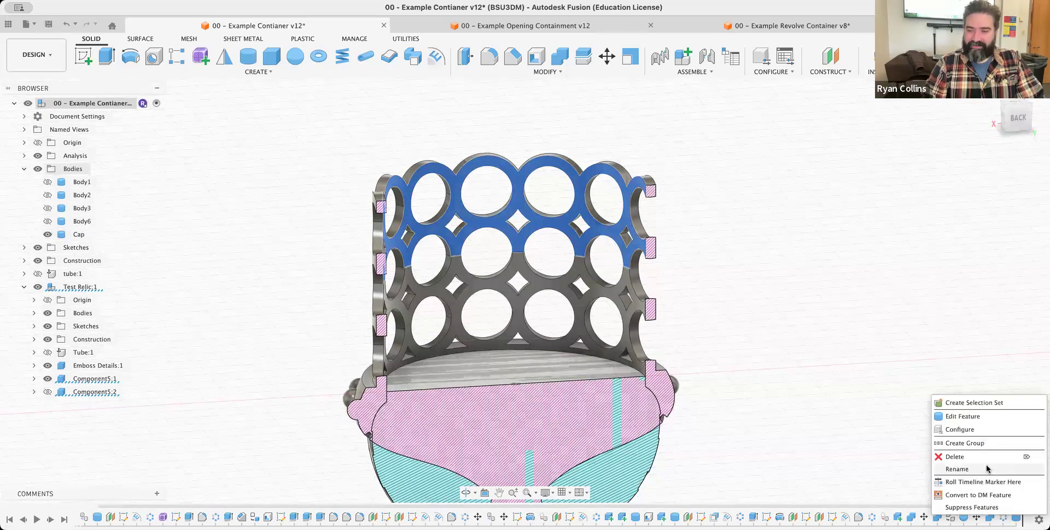
pyautogui.click(962, 416)
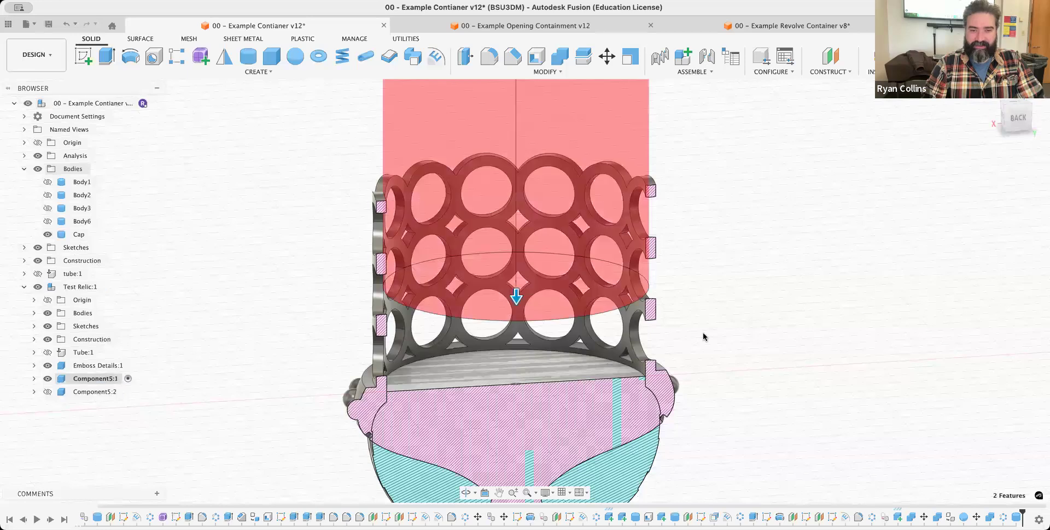
pyautogui.click(1010, 126)
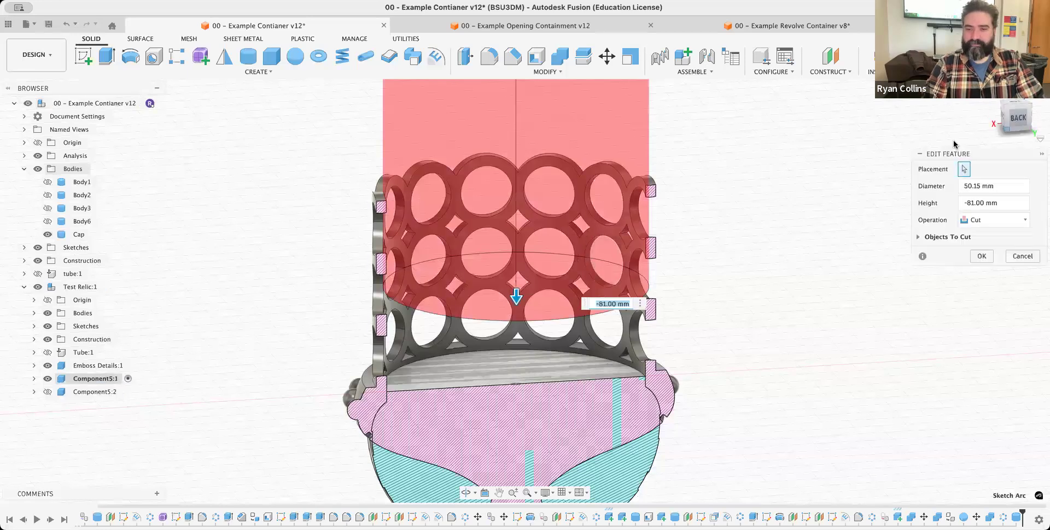
pyautogui.moveTo(515, 292); pyautogui.dragTo(509, 328)
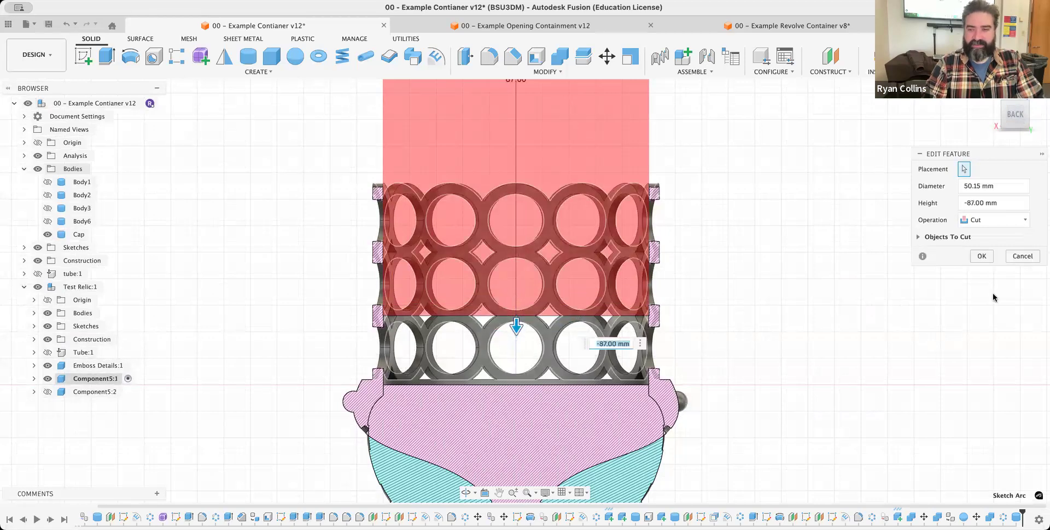
pyautogui.click(982, 256)
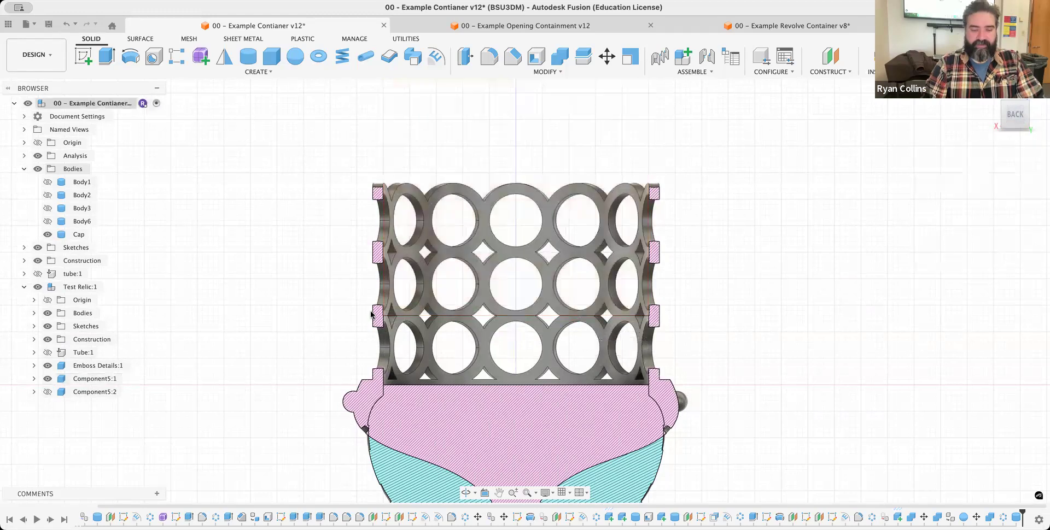
# Compare the radii of the ring pattern's inner faces above and below the end of the cylinder cut.
pyautogui.scroll(8, 402, 321)
pyautogui.scroll(6, 399, 325)
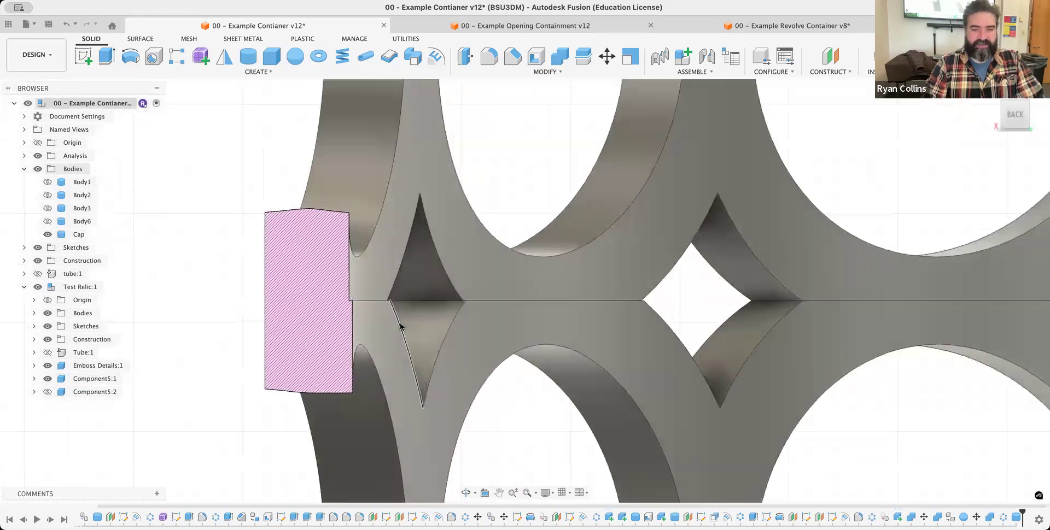
pyautogui.scroll(2, 368, 253)
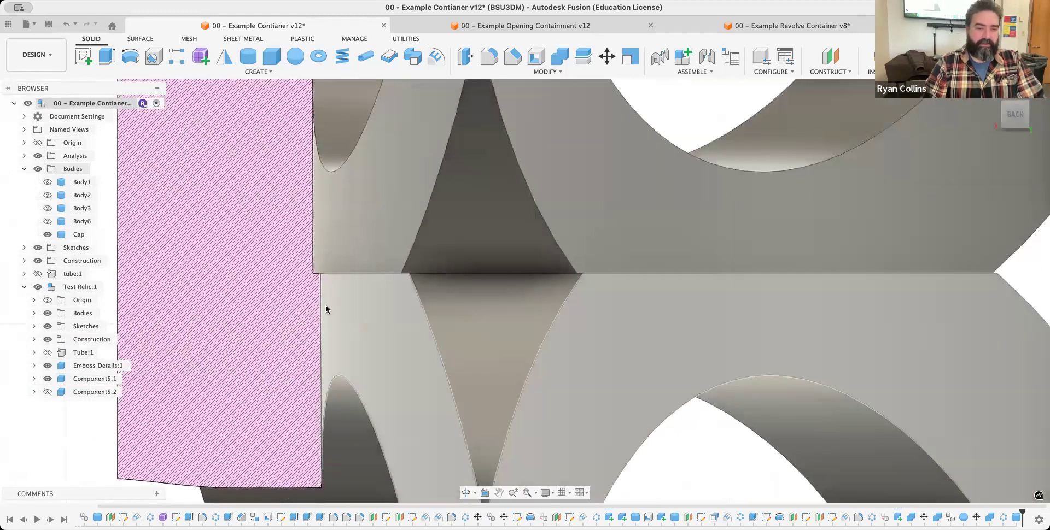
pyautogui.click(348, 310)
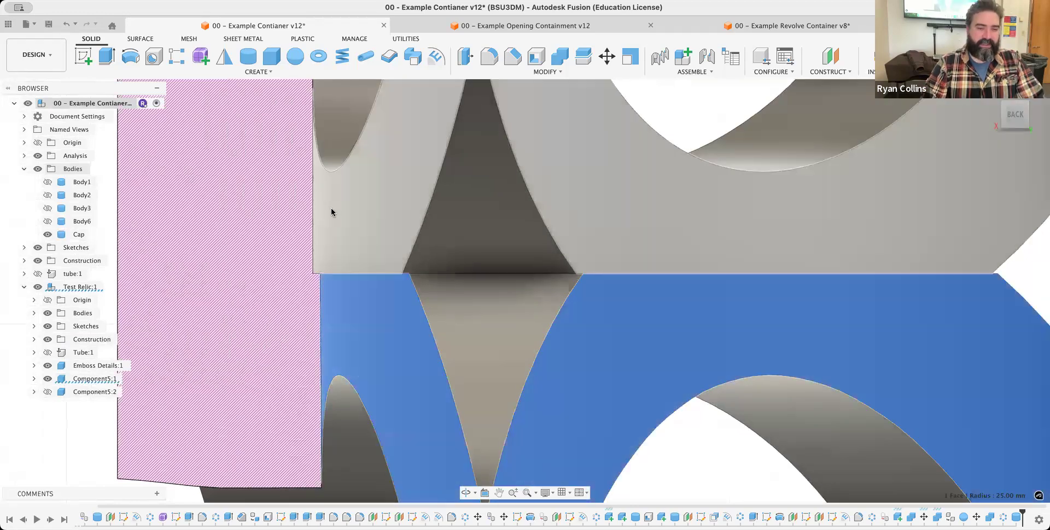
pyautogui.click(331, 212)
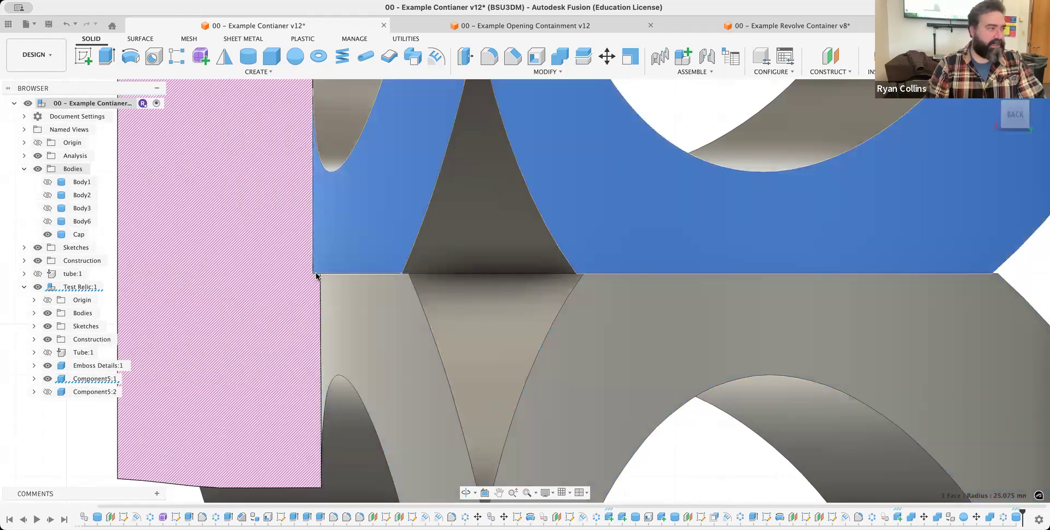
pyautogui.scroll(-5, 356, 267)
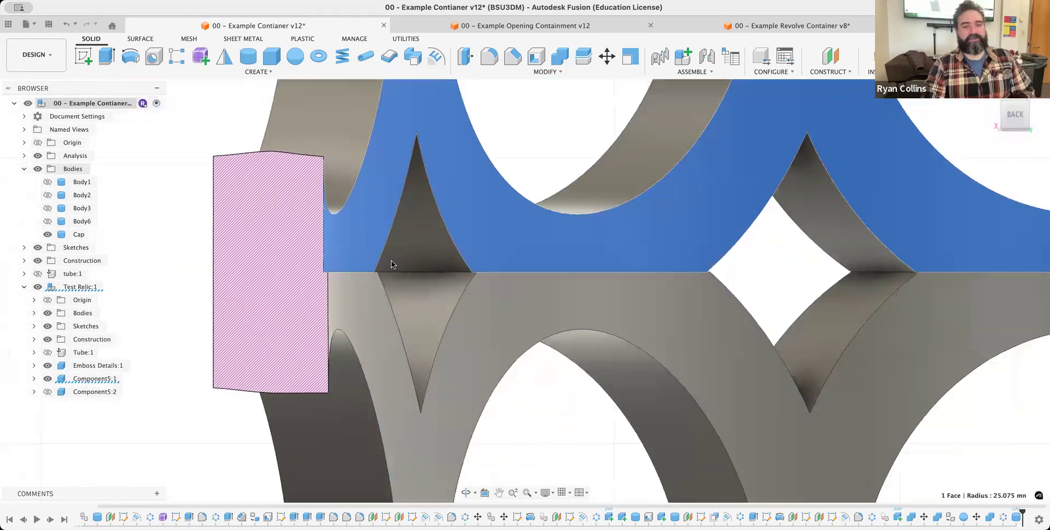
pyautogui.scroll(-10, 405, 267)
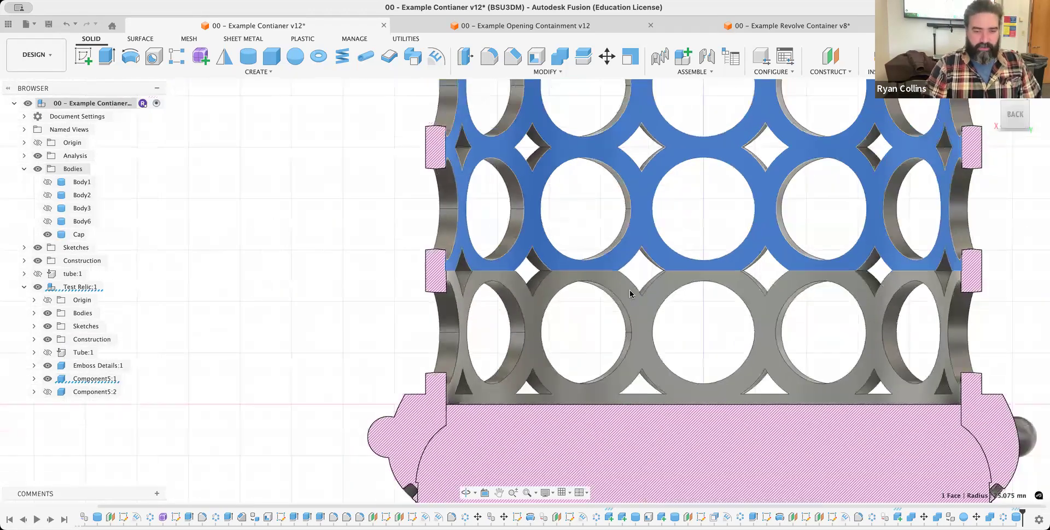
pyautogui.scroll(-10, 671, 318)
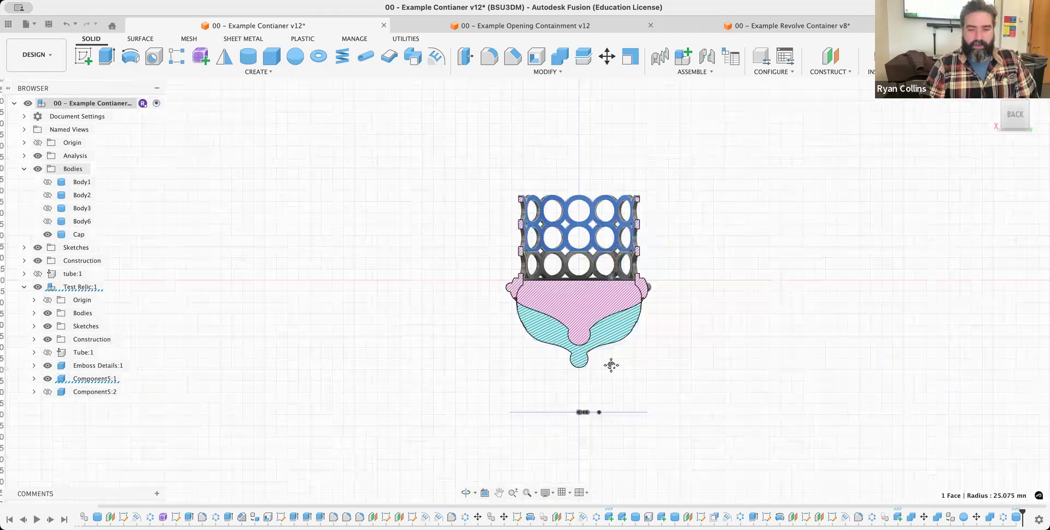
pyautogui.scroll(10, 511, 325)
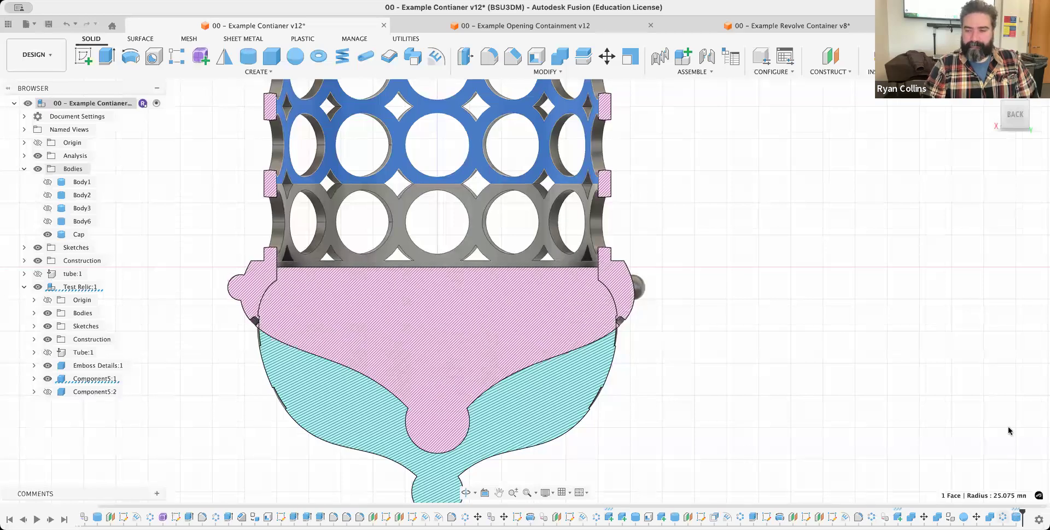
# Deepen the existing cylinder cut to a height of -101 mm, past the floor of the lower cap's ring section.
pyautogui.rightClick(1017, 517)
pyautogui.click(1004, 416)
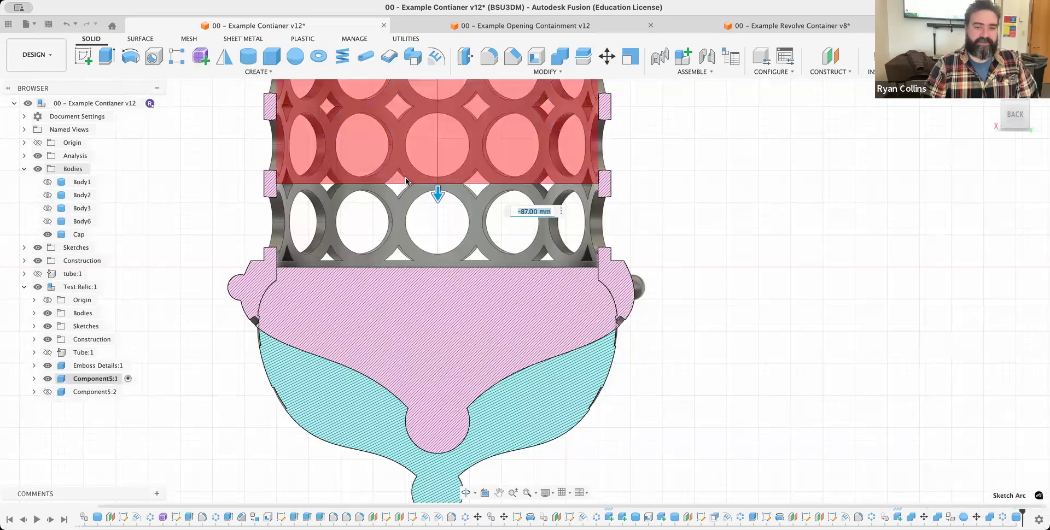
pyautogui.moveTo(437, 194); pyautogui.dragTo(422, 281)
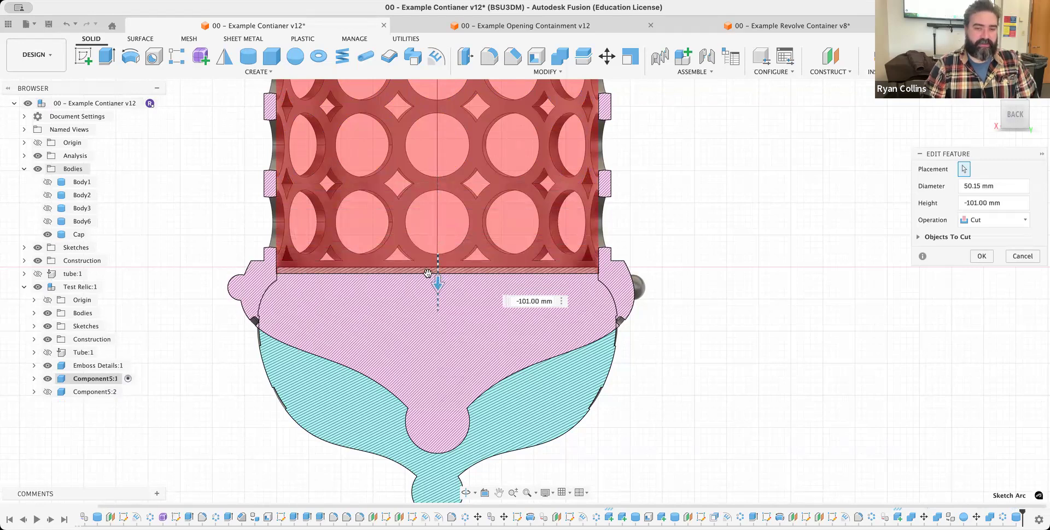
pyautogui.click(981, 256)
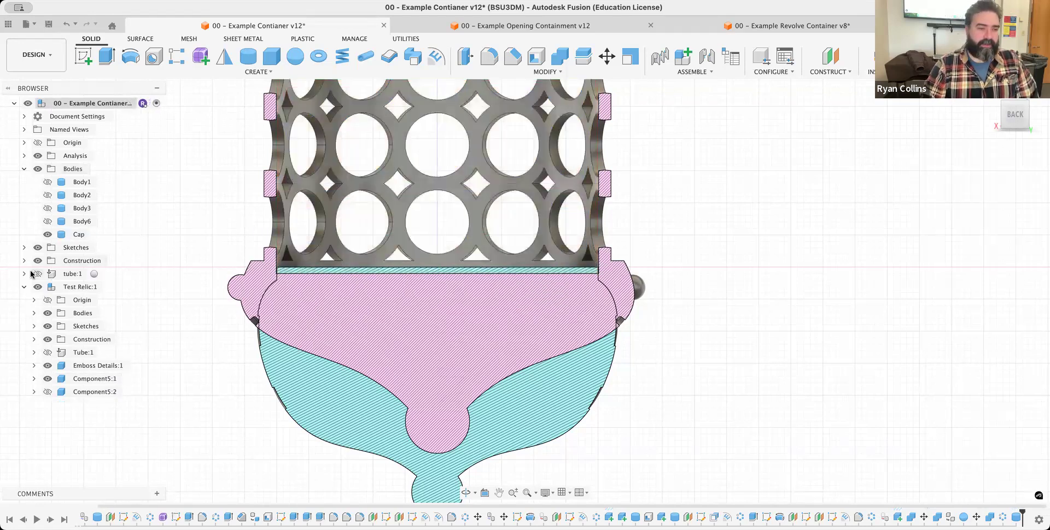
# Show the Tube:1 component inside Test Relic:1 and examine the gap between its wall and the cap's ring pattern.
pyautogui.click(38, 274)
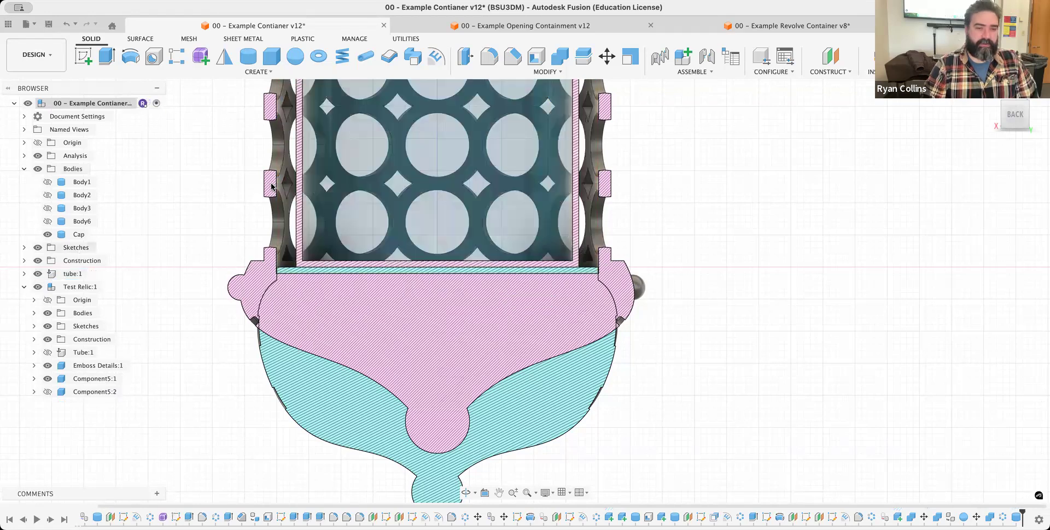
pyautogui.click(37, 274)
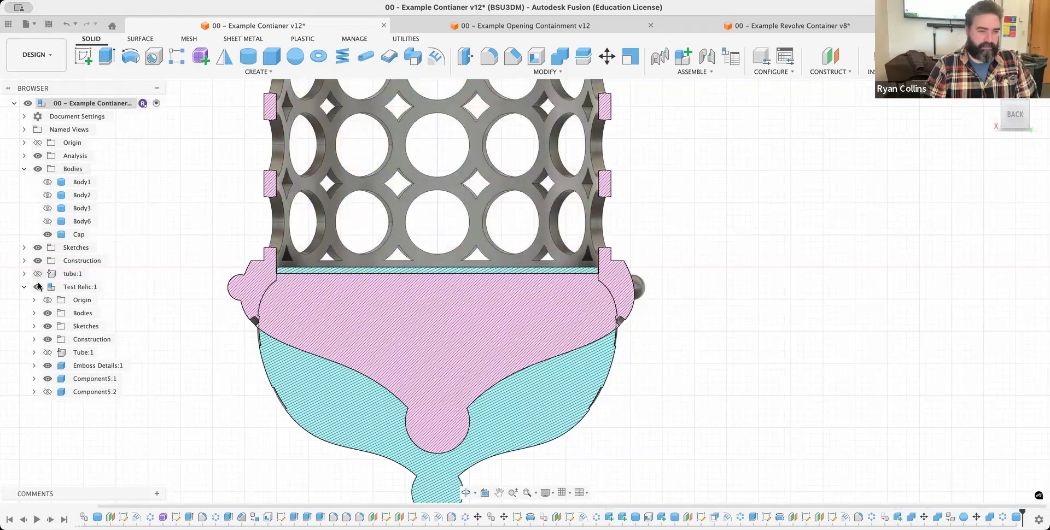
pyautogui.click(48, 353)
pyautogui.scroll(10, 279, 214)
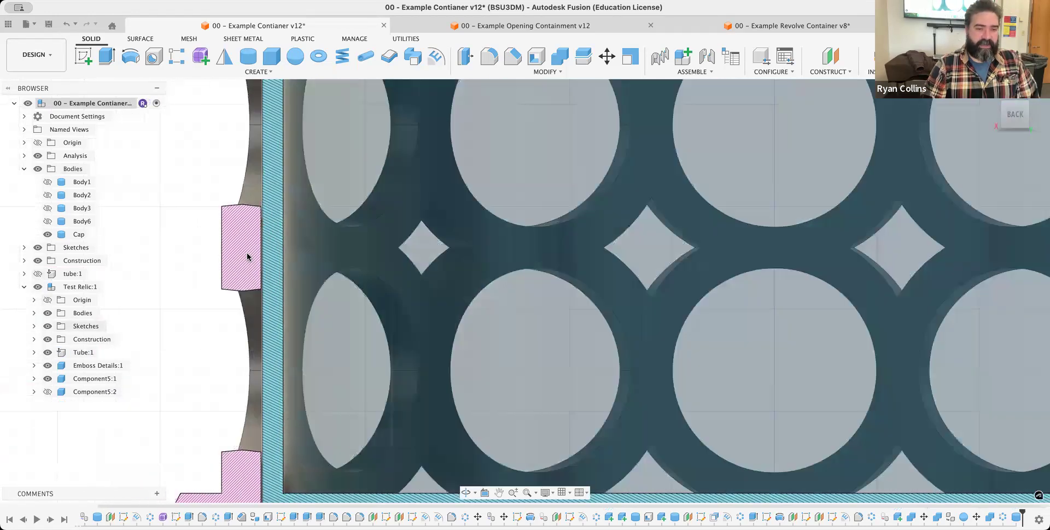
pyautogui.scroll(1, 310, 222)
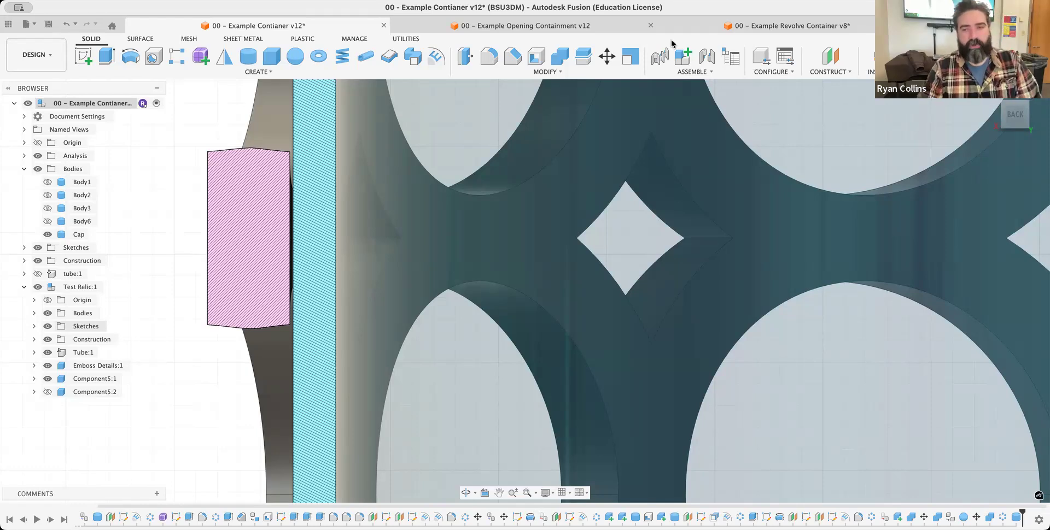
# Check the tube's fit against the cap in the back section view, then return to the home view and hide the section analysis.
pyautogui.click(839, 68)
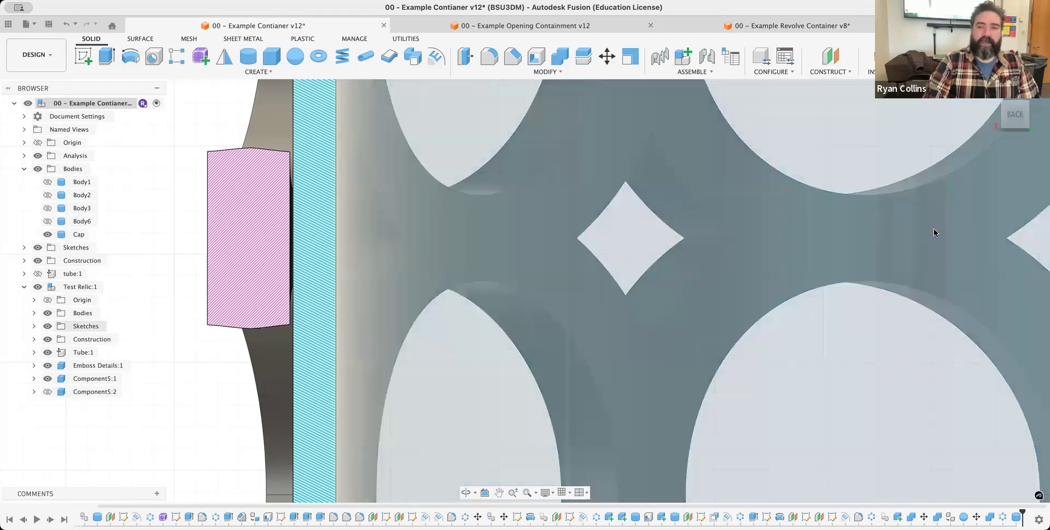
pyautogui.scroll(-2, 881, 234)
pyautogui.scroll(-5, 887, 235)
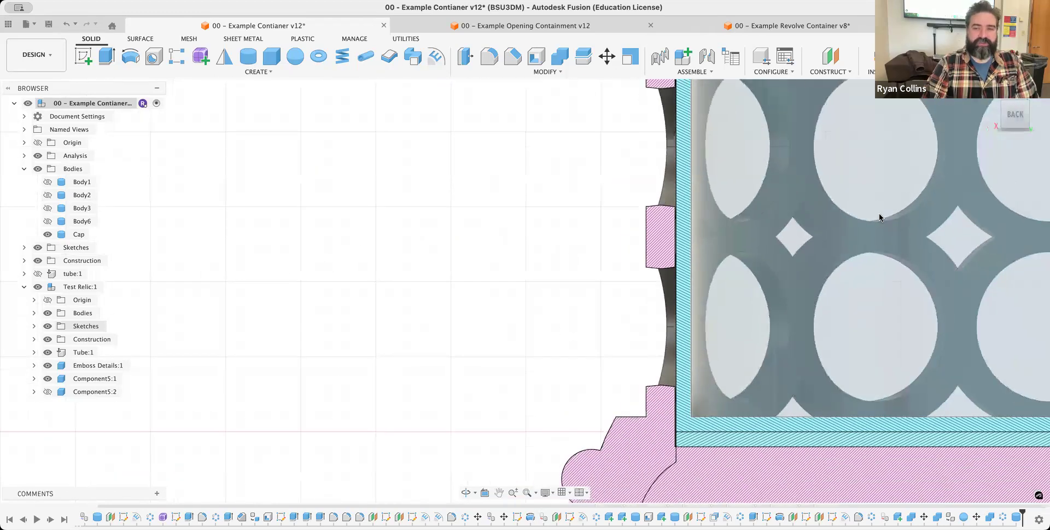
pyautogui.click(1014, 110)
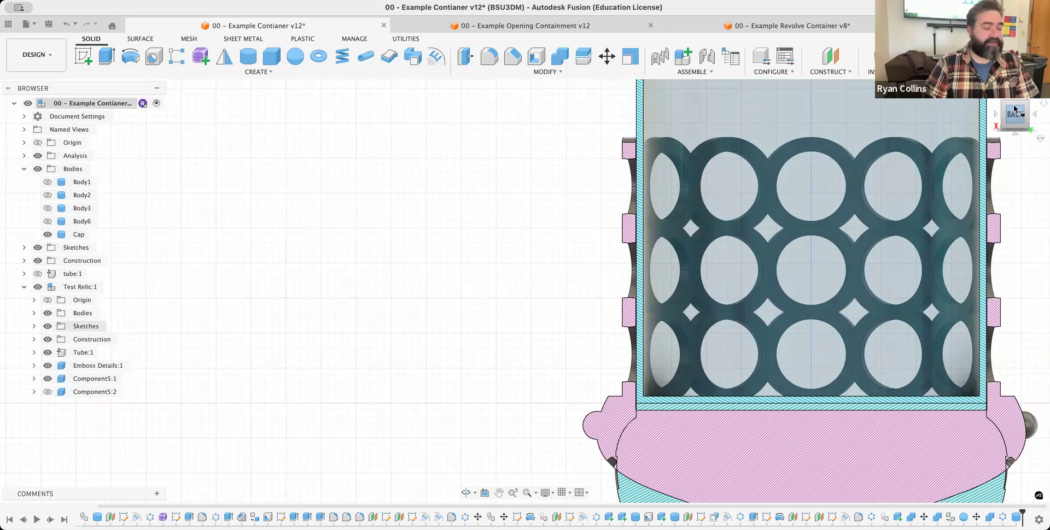
pyautogui.click(990, 91)
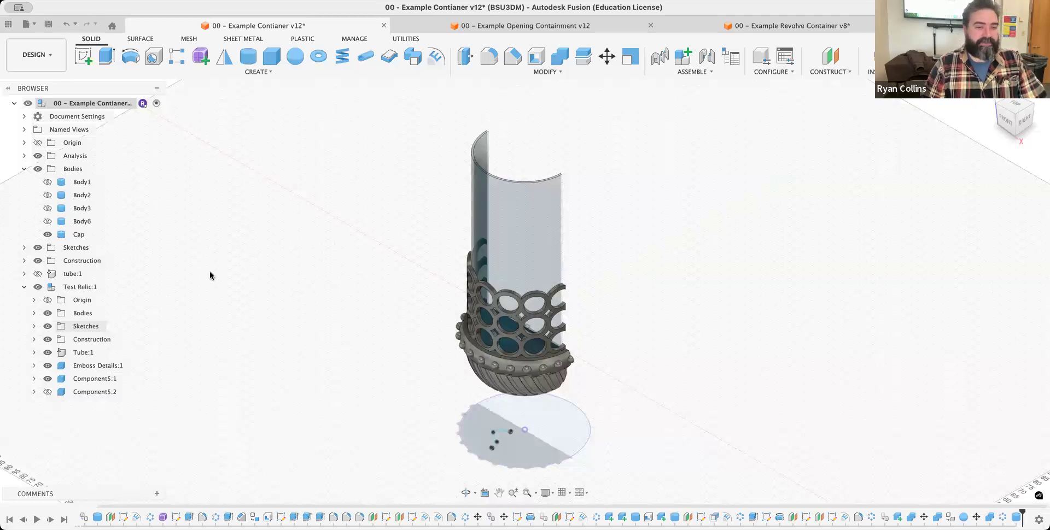
pyautogui.click(37, 157)
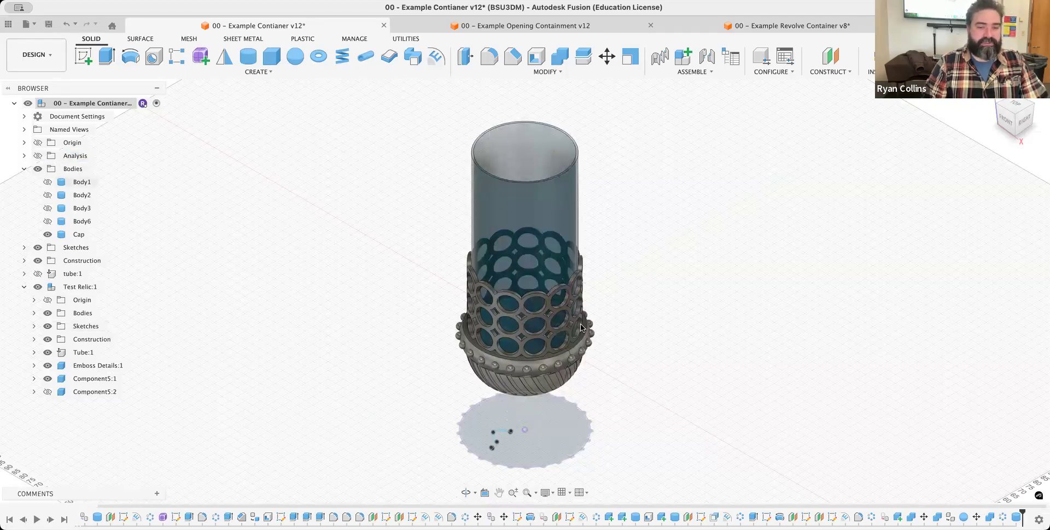
# Hide the Cap body in the top-level Bodies folder, exposing the pointed cap that belongs to Component5:1.
pyautogui.keyDown('shift'); pyautogui.moveTo(638, 295); pyautogui.dragTo(656, 337, button='middle'); pyautogui.keyUp('shift')
pyautogui.scroll(5, 533, 362)
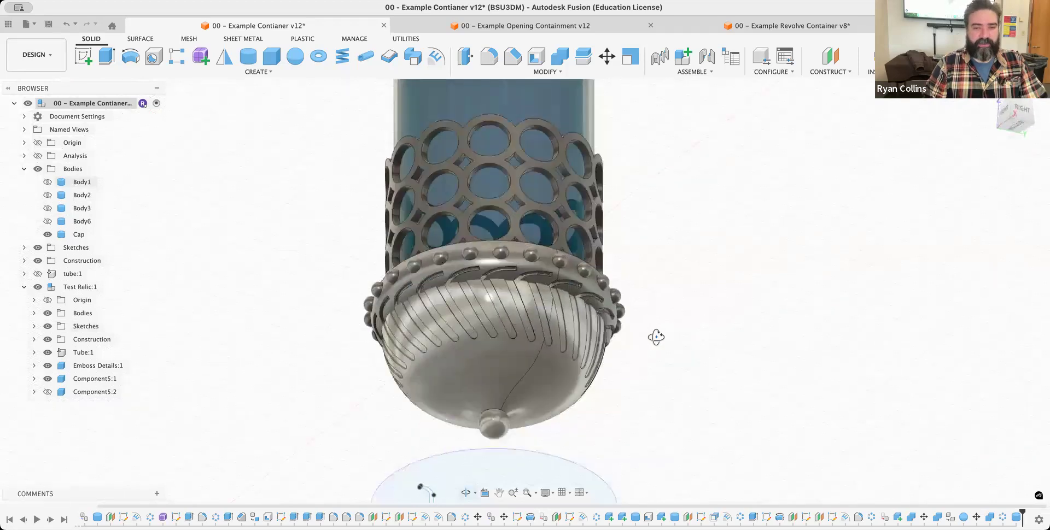
pyautogui.click(529, 378)
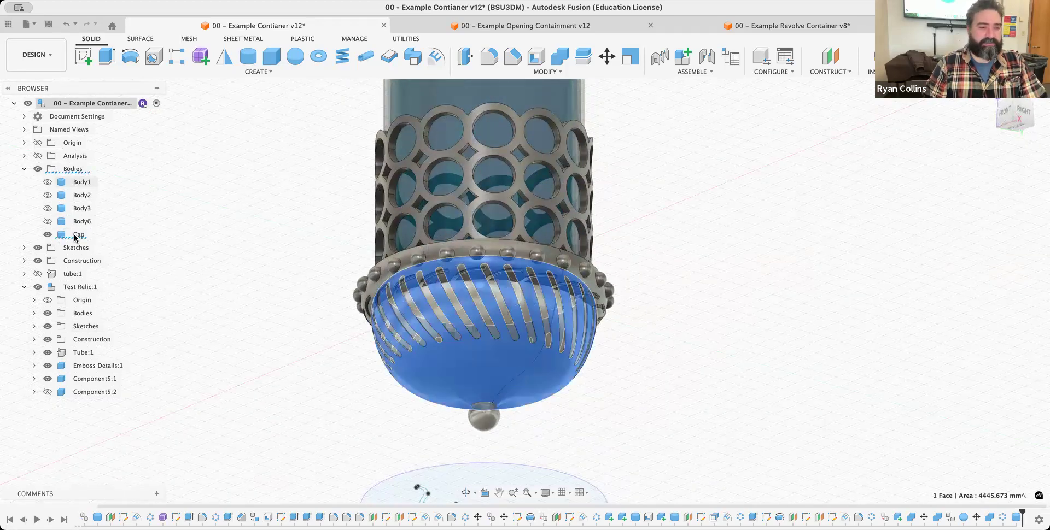
pyautogui.click(48, 235)
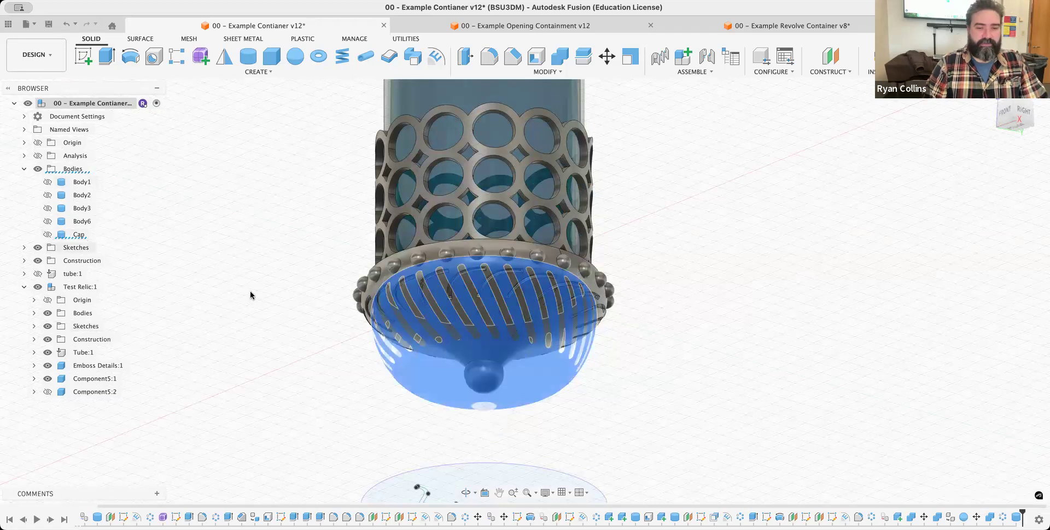
pyautogui.click(508, 321)
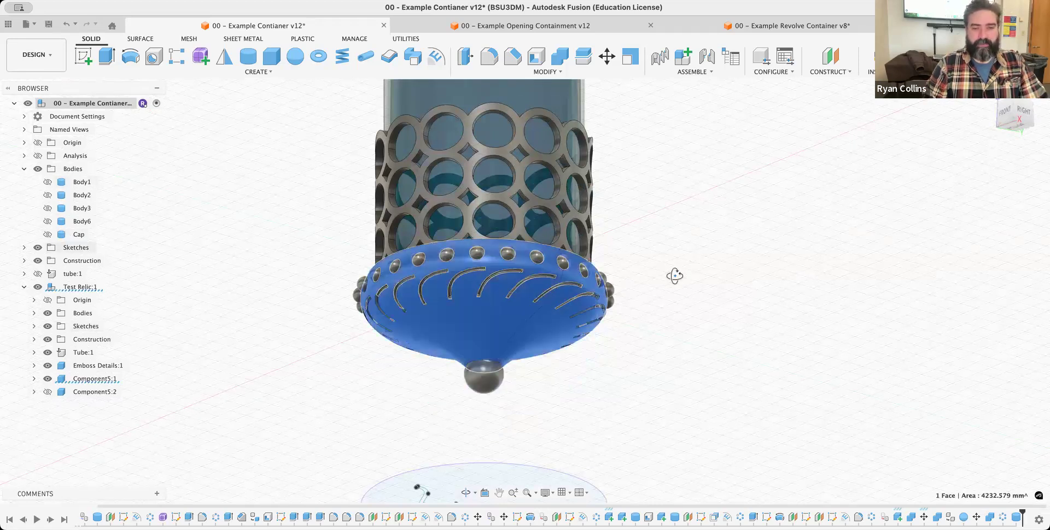
pyautogui.keyDown('shift'); pyautogui.moveTo(674, 276); pyautogui.dragTo(621, 304, button='middle'); pyautogui.keyUp('shift')
# Select the Cap body inside Component5:1 and hide Tube:1 so the cap can be inspected on its own.
pyautogui.click(34, 379)
pyautogui.click(43, 406)
pyautogui.click(97, 418)
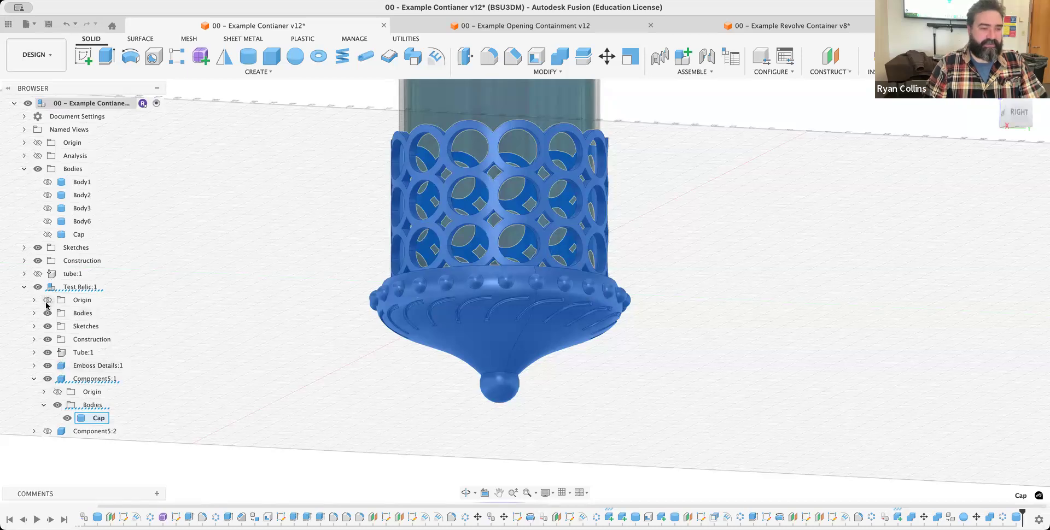
pyautogui.click(48, 353)
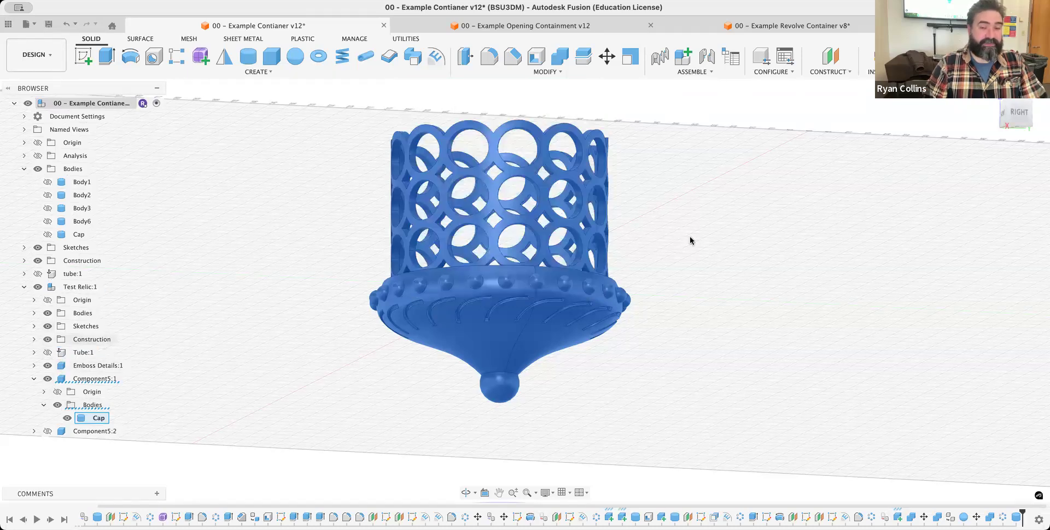
pyautogui.keyDown('shift'); pyautogui.moveTo(668, 272); pyautogui.dragTo(645, 246, button='middle'); pyautogui.keyUp('shift')
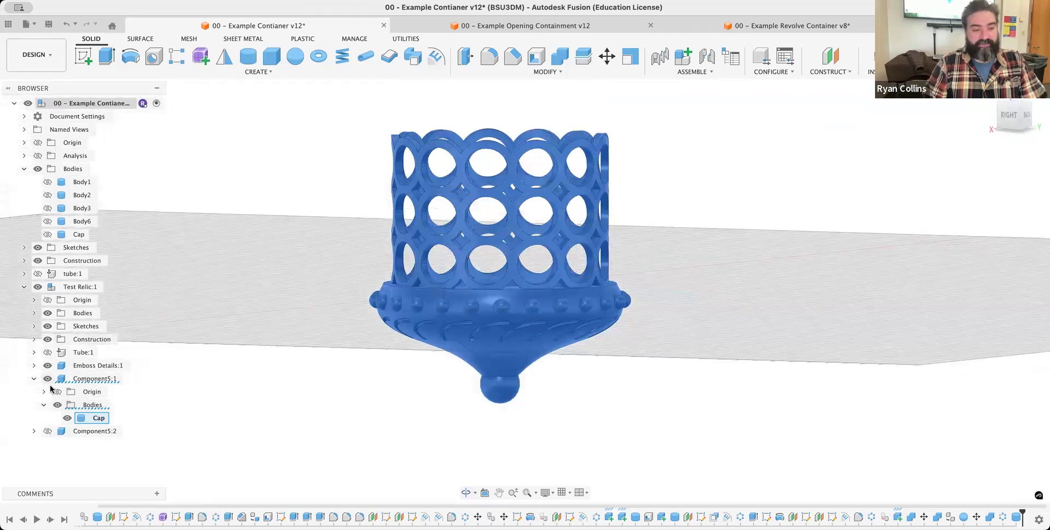
pyautogui.click(48, 366)
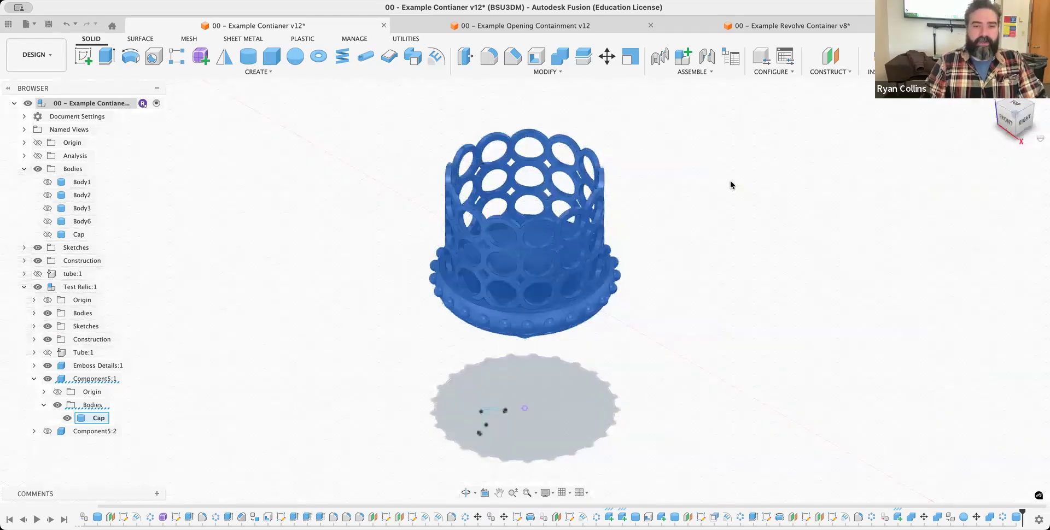
# Switch to the Example Opening Containment document and slide the lid off the back of the containment housing.
pyautogui.click(522, 26)
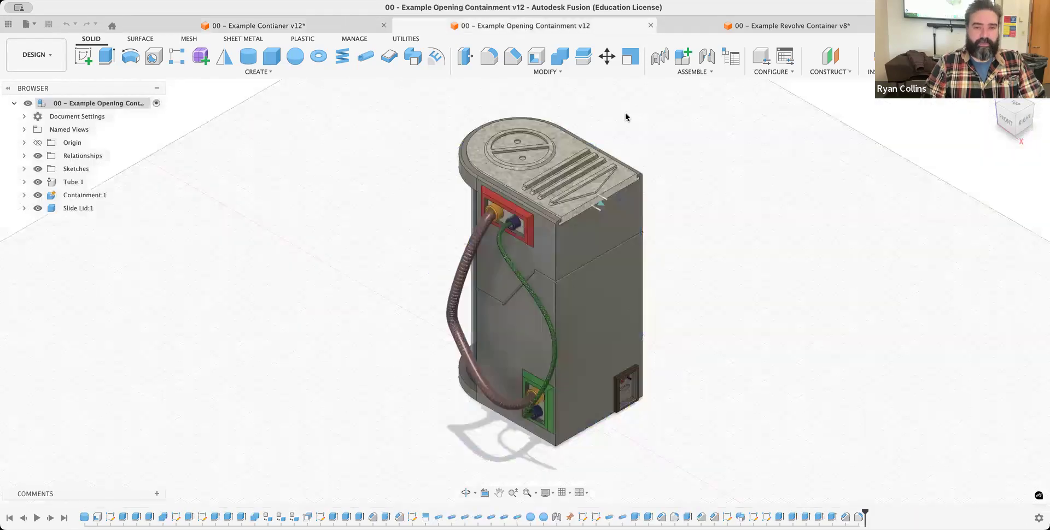
pyautogui.moveTo(774, 304)
pyautogui.keyDown('shift'); pyautogui.mouseDown(button='middle')
pyautogui.moveTo(804, 293)
pyautogui.moveTo(792, 299)
pyautogui.mouseUp(button='middle'); pyautogui.keyUp('shift')
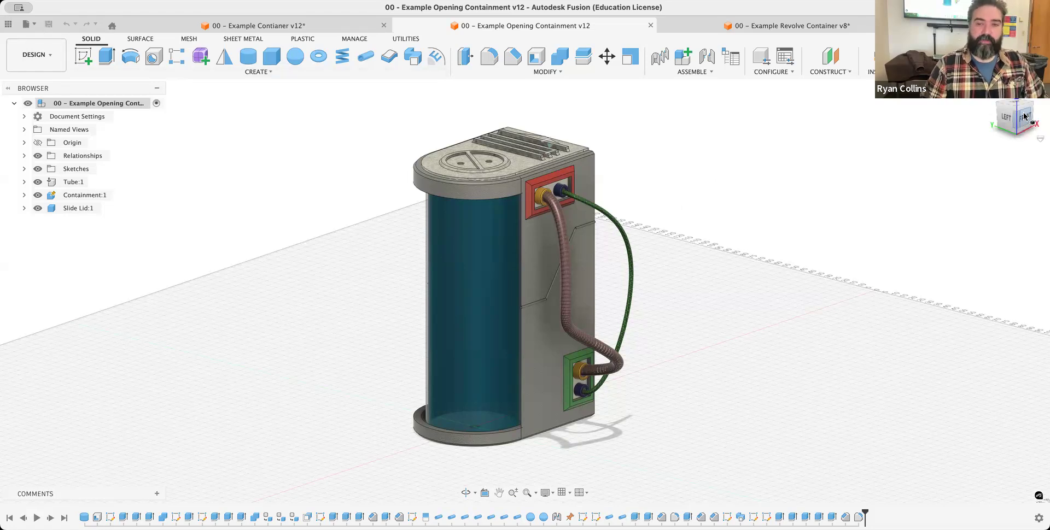
pyautogui.moveTo(991, 129); pyautogui.dragTo(962, 154)
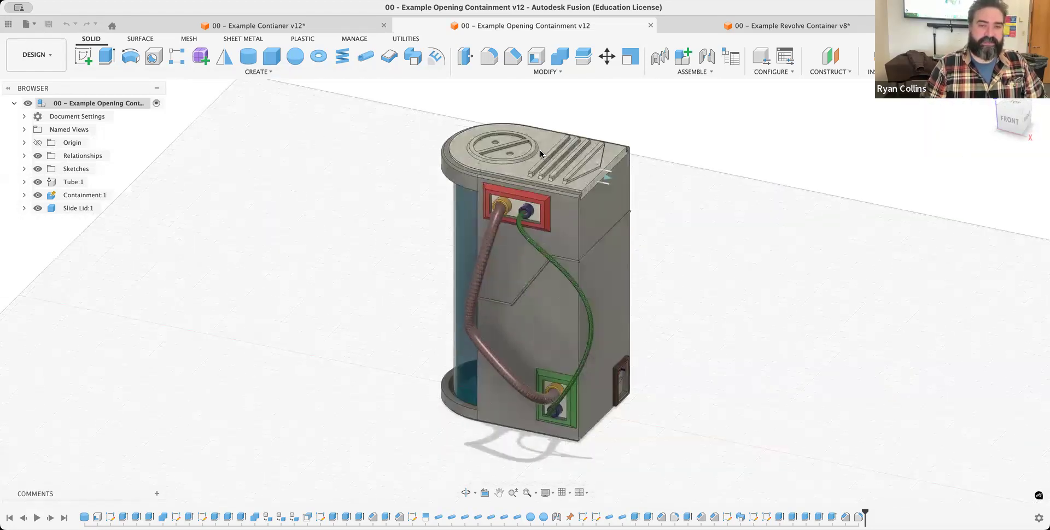
pyautogui.moveTo(593, 169); pyautogui.dragTo(770, 217)
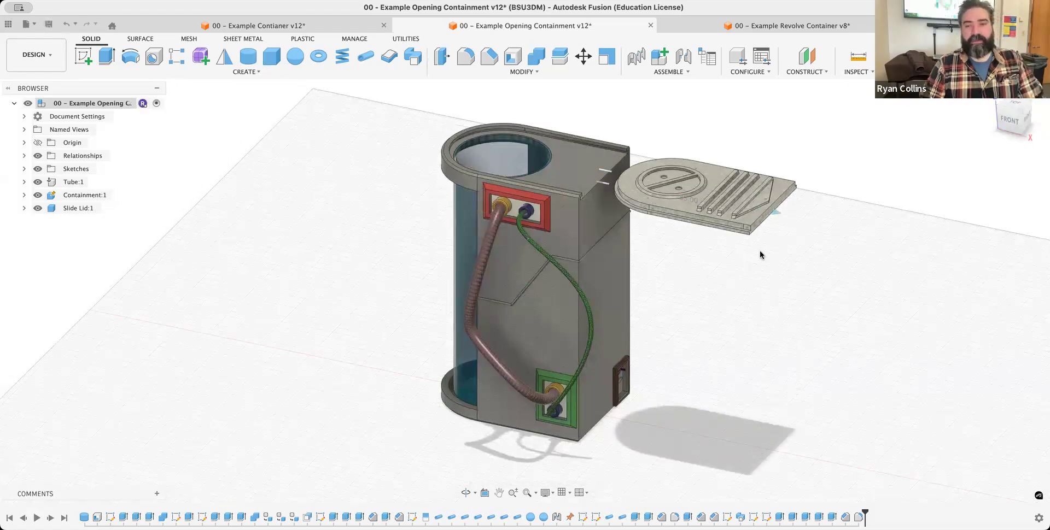
# Turn on component color coding and examine the separate Tube, Containment and Slide Lid components from all around.
pyautogui.scroll(5, 760, 250)
pyautogui.keyDown('shift'); pyautogui.moveTo(764, 296); pyautogui.dragTo(758, 259, button='middle'); pyautogui.keyUp('shift')
pyautogui.hotkey('shift', 'n')
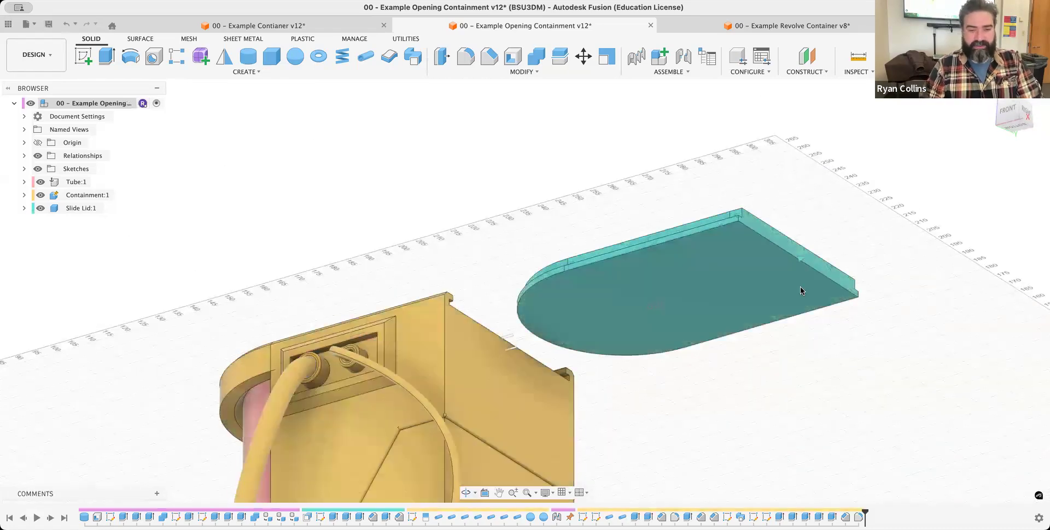
pyautogui.keyDown('shift'); pyautogui.moveTo(789, 370); pyautogui.dragTo(688, 271, button='middle'); pyautogui.keyUp('shift')
pyautogui.keyDown('shift'); pyautogui.moveTo(729, 314); pyautogui.dragTo(364, 300, button='middle'); pyautogui.keyUp('shift')
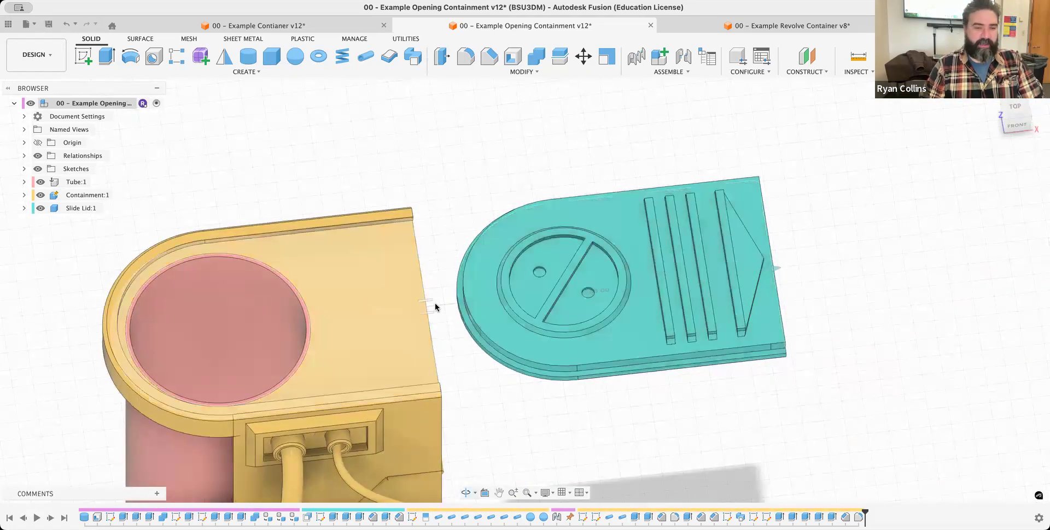
pyautogui.keyDown('shift'); pyautogui.moveTo(426, 333); pyautogui.dragTo(324, 290, button='middle'); pyautogui.keyUp('shift')
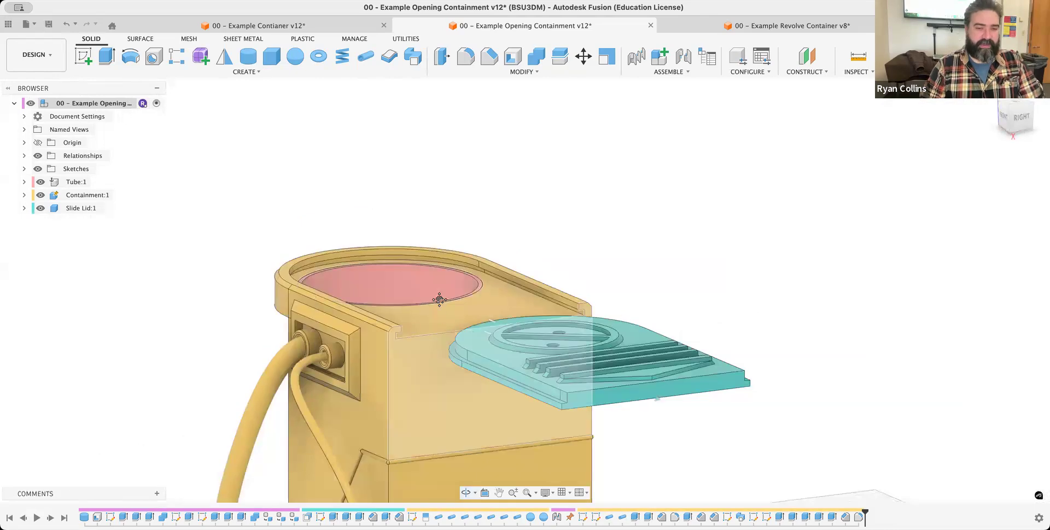
pyautogui.keyDown('shift'); pyautogui.moveTo(444, 99); pyautogui.dragTo(527, 436, button='middle'); pyautogui.keyUp('shift')
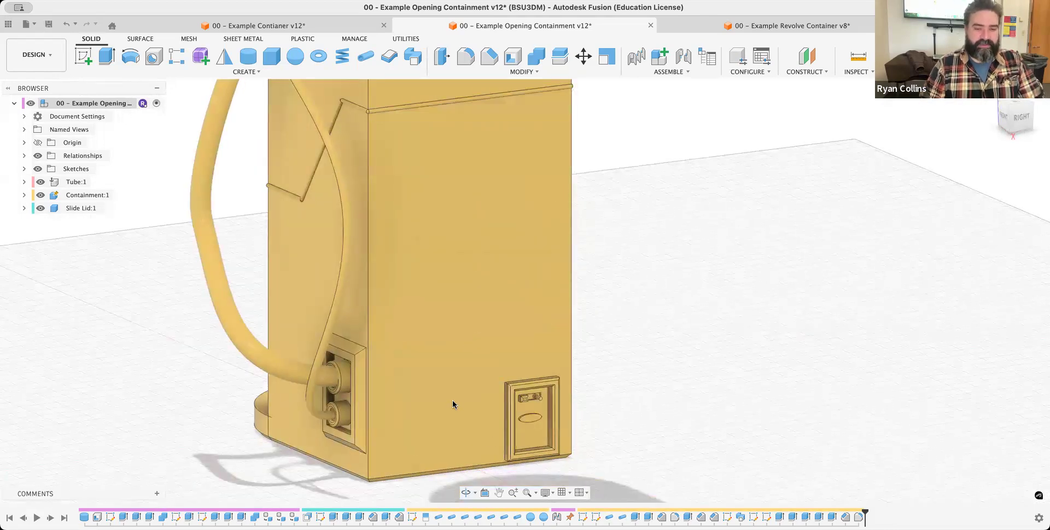
pyautogui.keyDown('shift'); pyautogui.moveTo(497, 396); pyautogui.dragTo(579, 339, button='middle'); pyautogui.keyUp('shift')
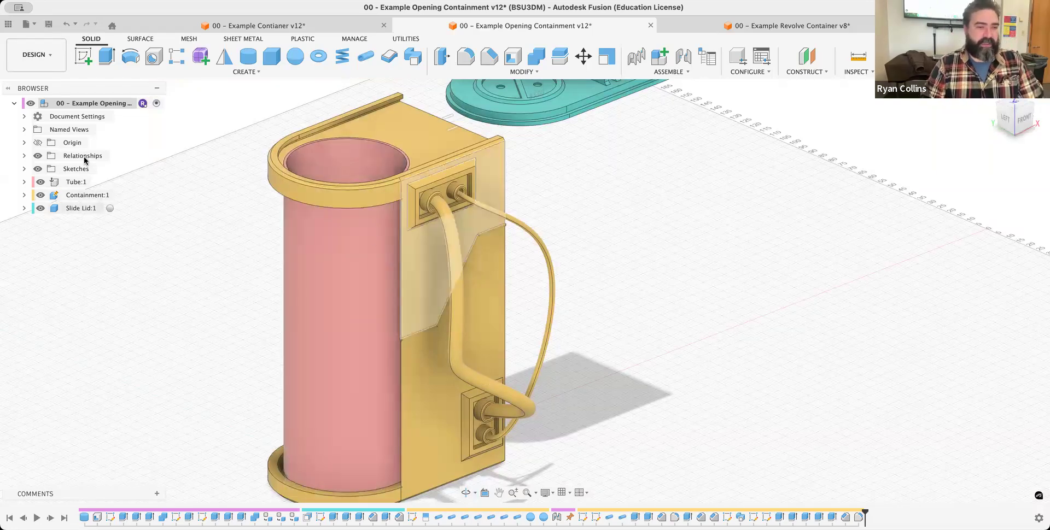
# List the bodies of Containment:1 and hide Pipe 1 and Pipe 2.
pyautogui.click(24, 196)
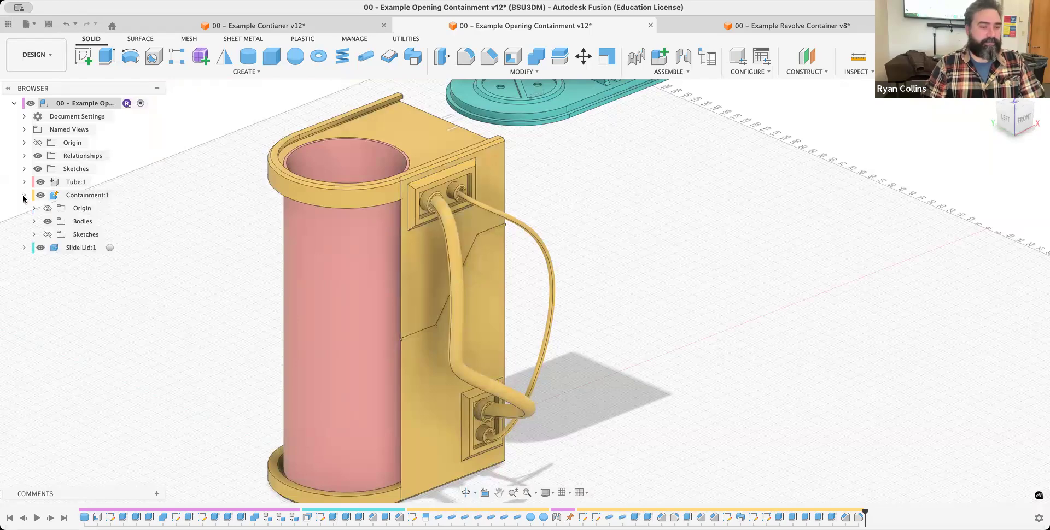
pyautogui.click(34, 221)
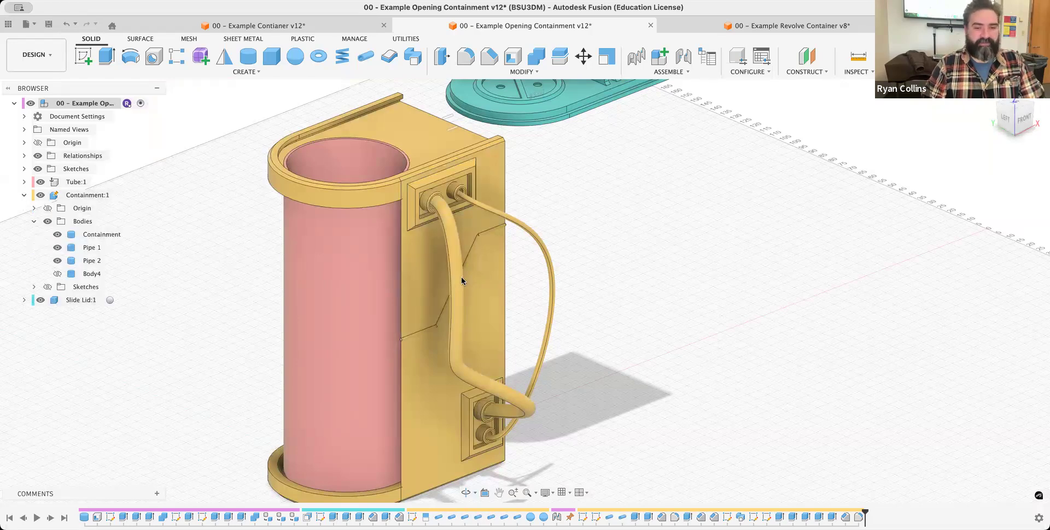
pyautogui.click(456, 280)
pyautogui.click(57, 248)
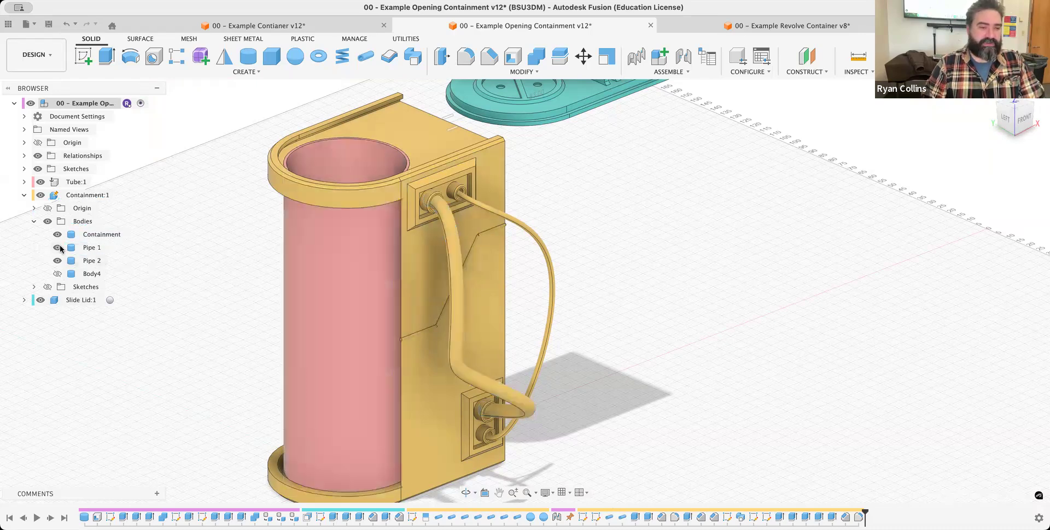
pyautogui.click(58, 261)
pyautogui.click(57, 260)
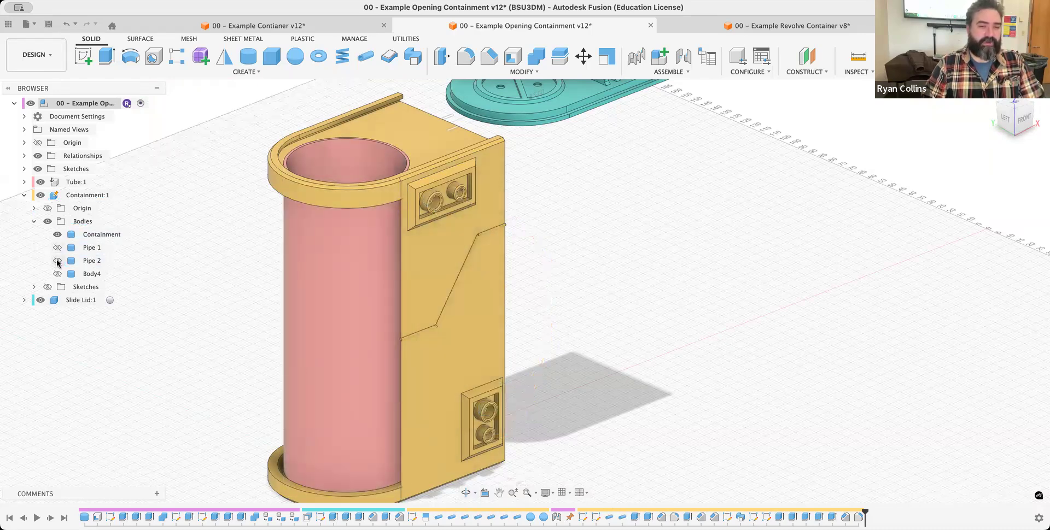
# Show Pipe 1 again and examine how its end fits into the larger upper socket of the Containment body.
pyautogui.keyDown('shift'); pyautogui.moveTo(562, 299); pyautogui.dragTo(539, 289, button='middle'); pyautogui.keyUp('shift')
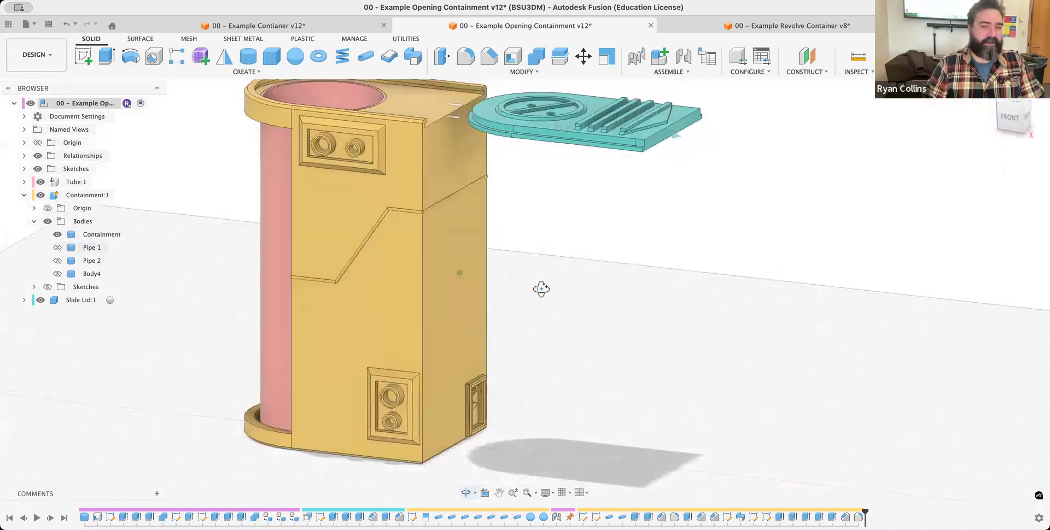
pyautogui.scroll(4, 323, 212)
pyautogui.scroll(3, 350, 207)
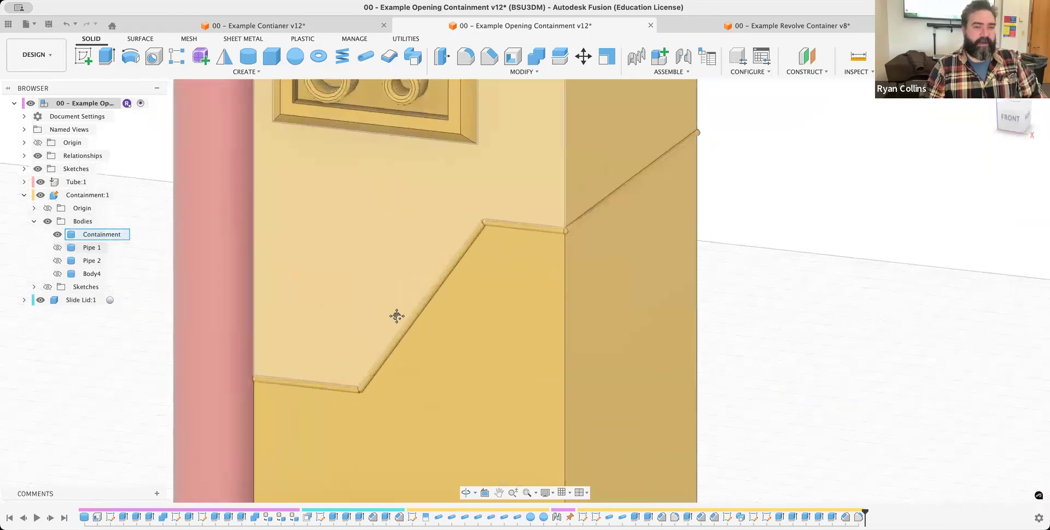
pyautogui.scroll(-5, 415, 263)
pyautogui.scroll(3, 356, 230)
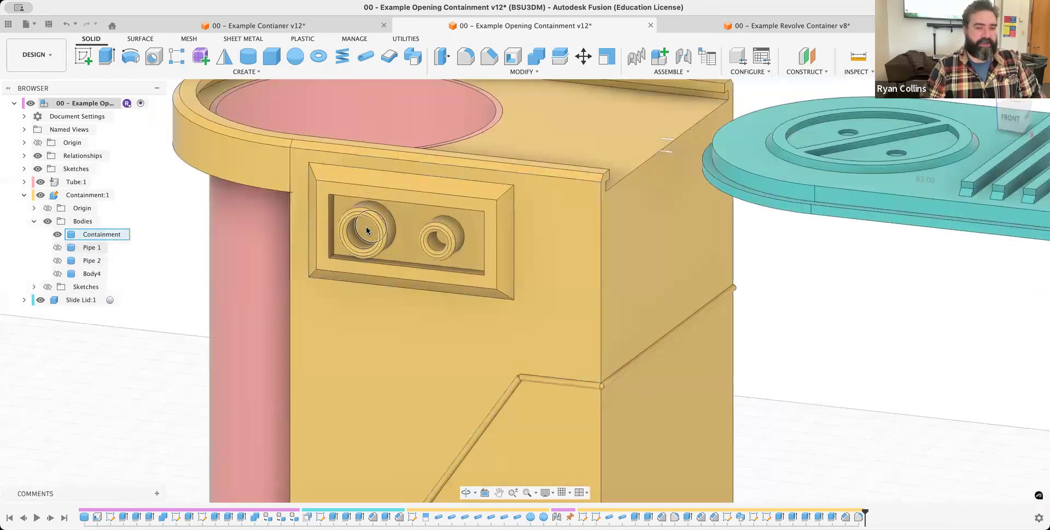
pyautogui.click(56, 248)
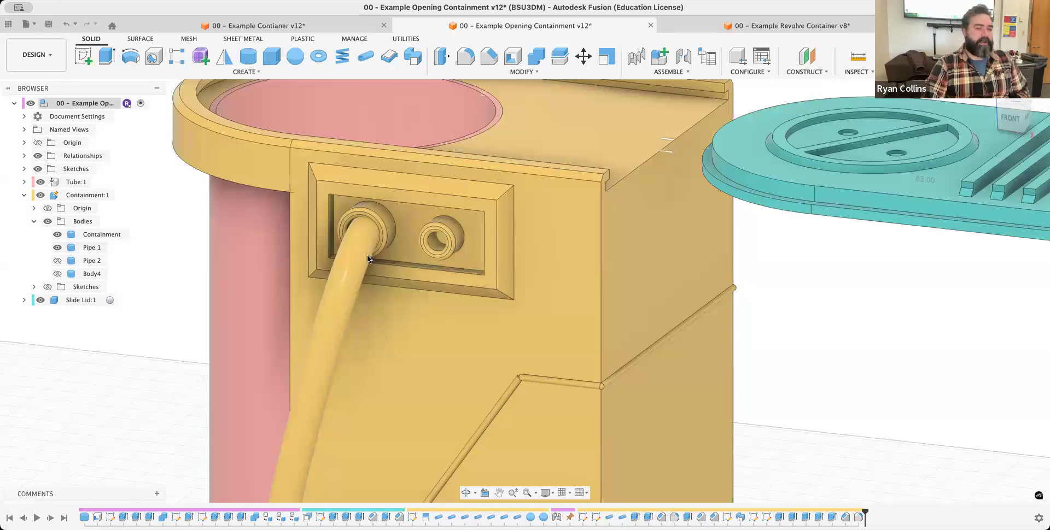
pyautogui.click(356, 240)
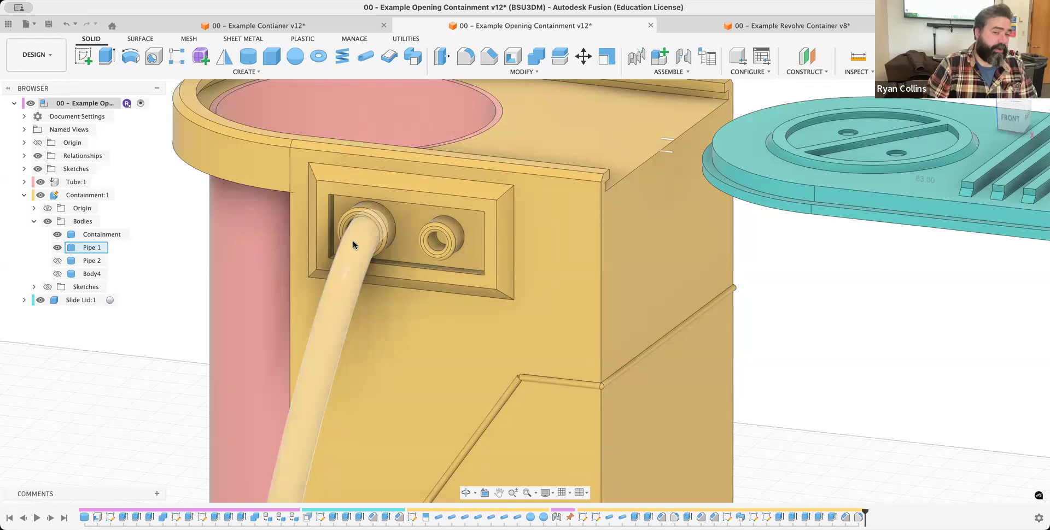
pyautogui.scroll(5, 352, 248)
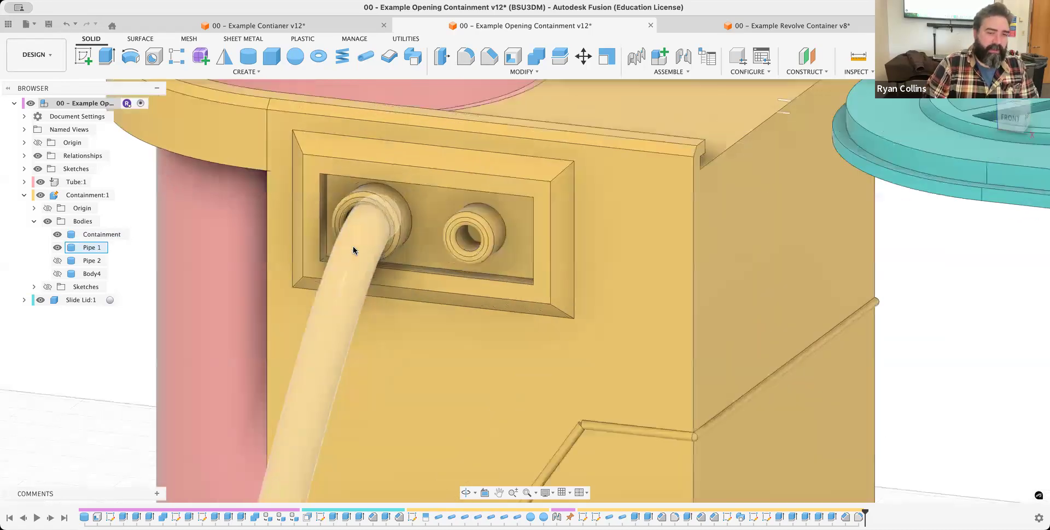
pyautogui.keyDown('shift'); pyautogui.moveTo(379, 252); pyautogui.dragTo(306, 272, button='middle'); pyautogui.keyUp('shift')
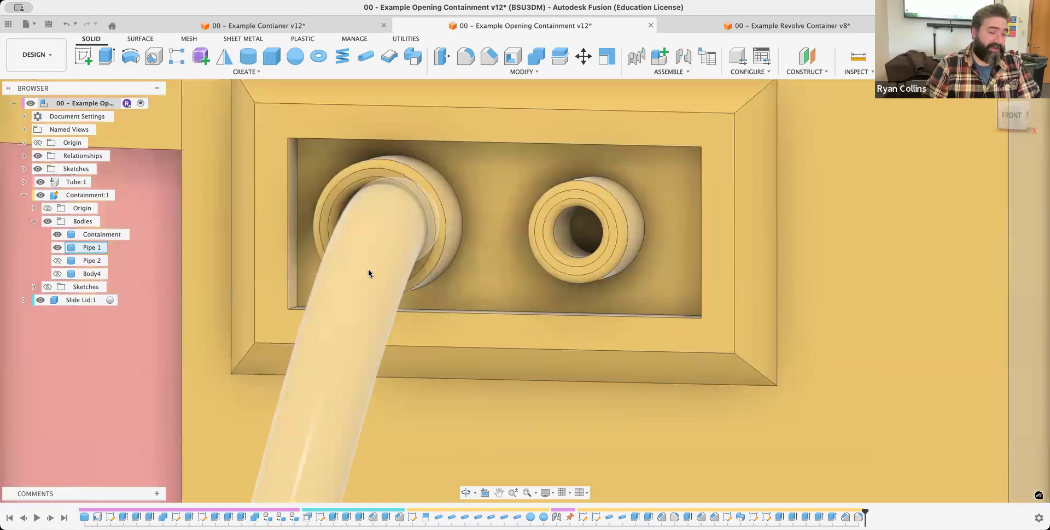
pyautogui.scroll(-10, 369, 269)
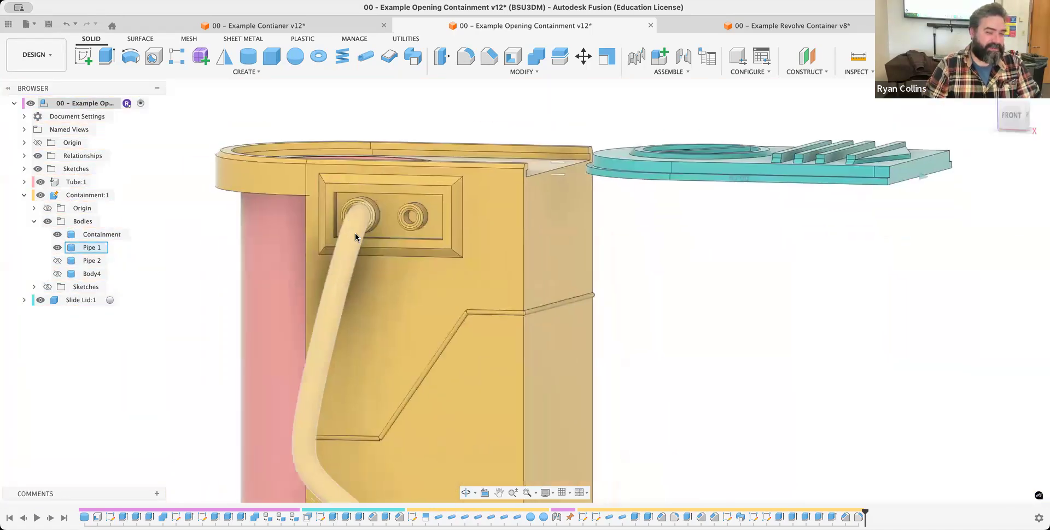
pyautogui.click(347, 246)
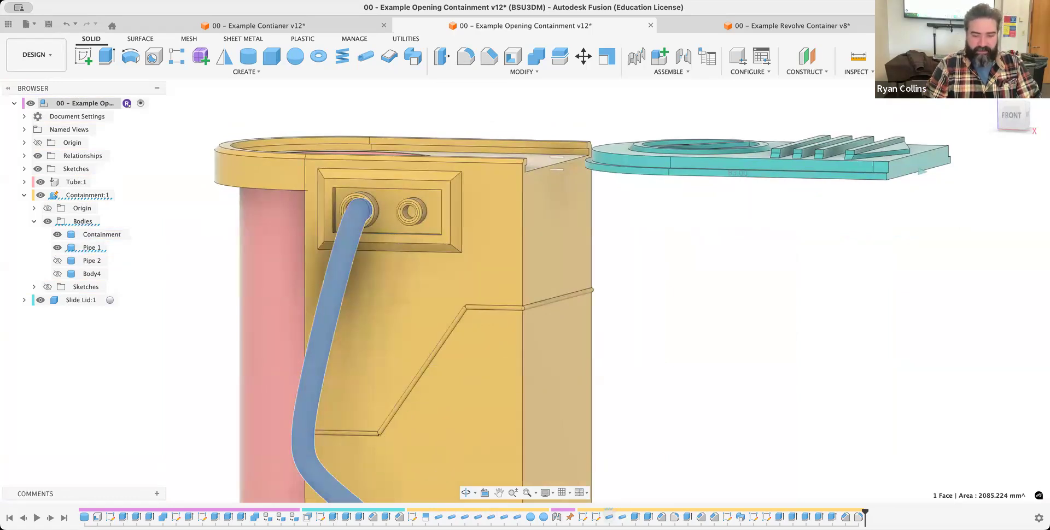
# Set the circular section size of the Pipe 1 feature to 4.8 mm and examine its fit in the larger upper socket.
pyautogui.rightClick(609, 517)
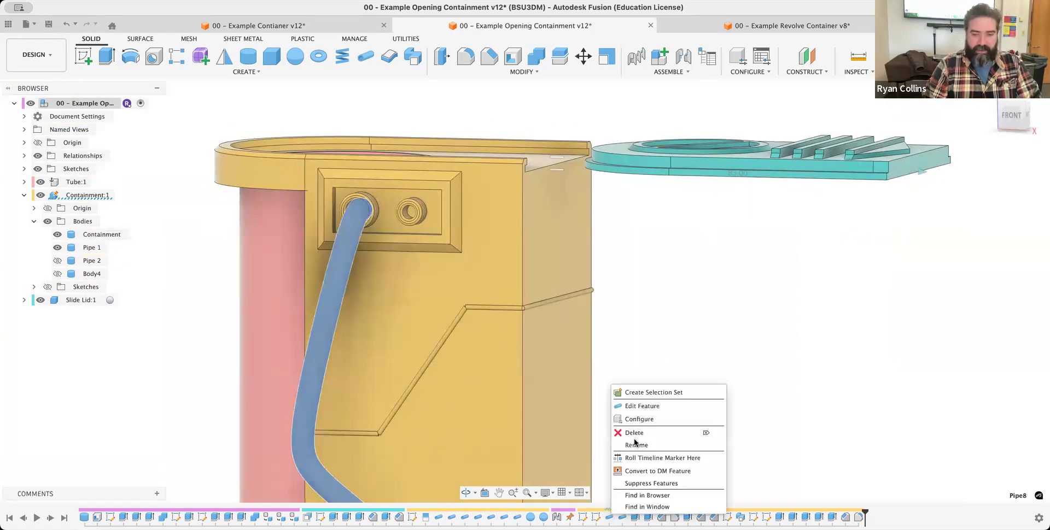
pyautogui.click(641, 408)
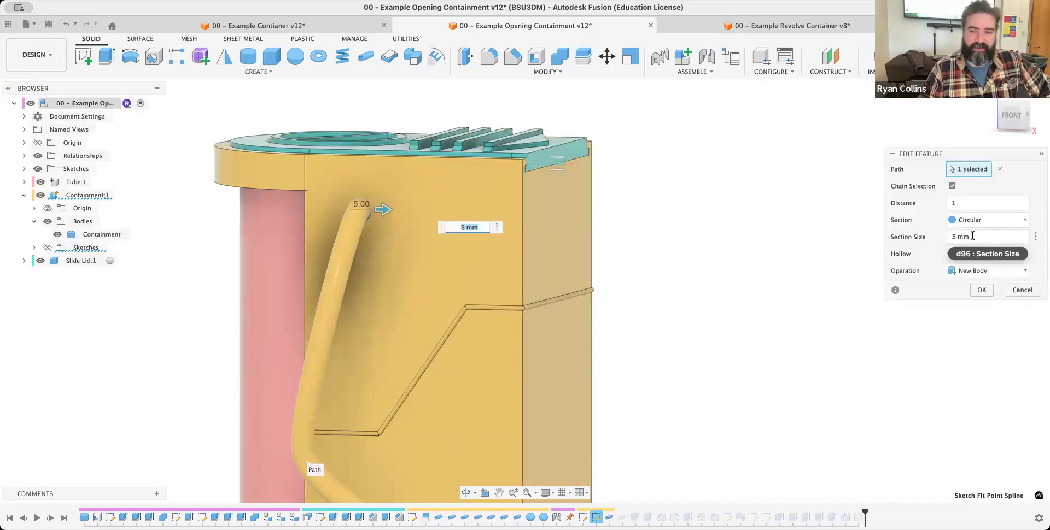
pyautogui.doubleClick(972, 237)
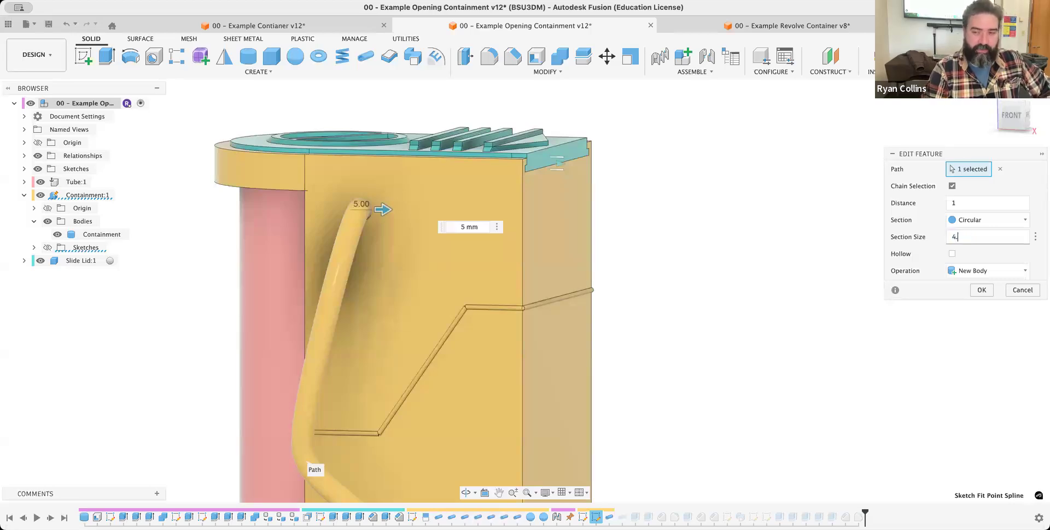
pyautogui.press('Return')
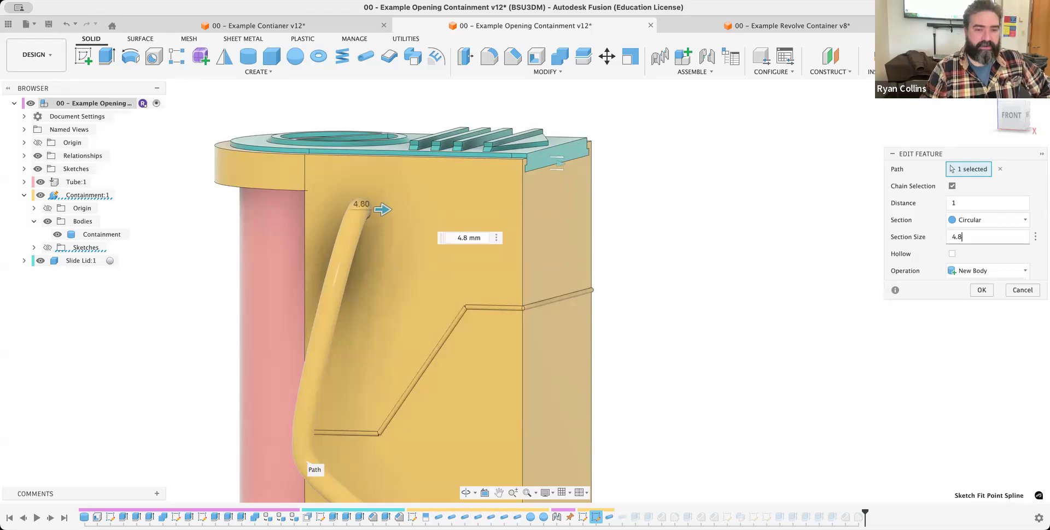
pyautogui.scroll(3, 349, 232)
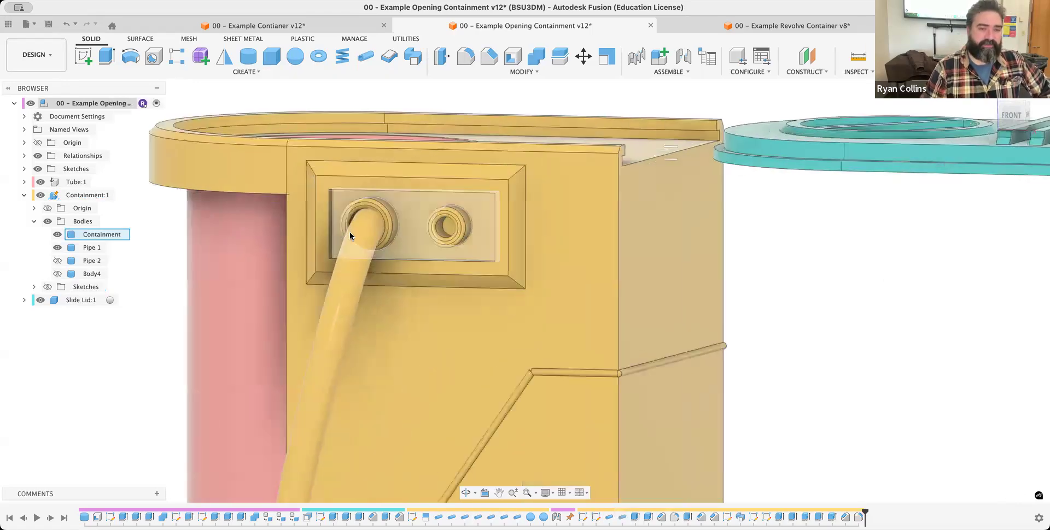
pyautogui.scroll(8, 351, 232)
pyautogui.keyDown('shift'); pyautogui.moveTo(363, 211); pyautogui.dragTo(382, 202, button='middle'); pyautogui.keyUp('shift')
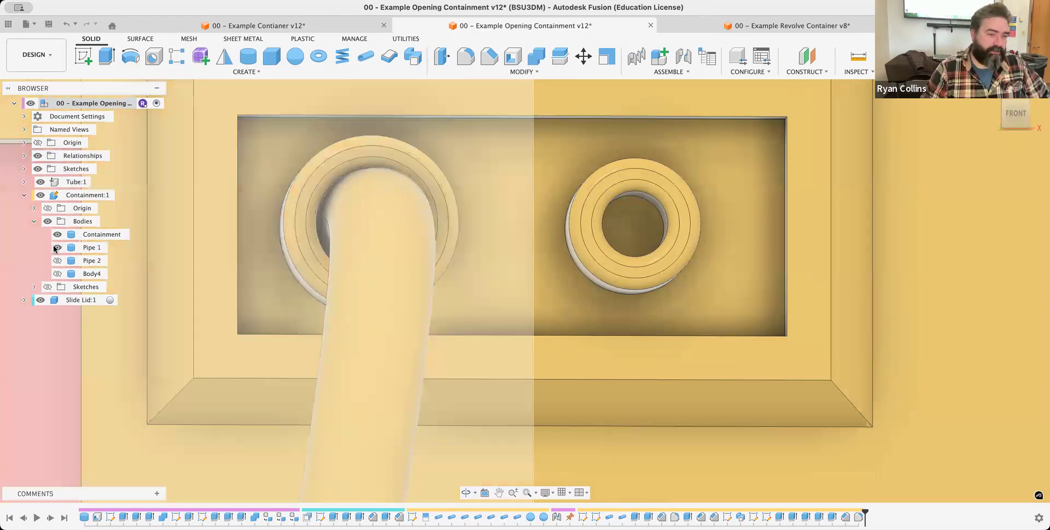
# Hide Pipe 1 and activate the Containment:1 component for editing.
pyautogui.click(58, 247)
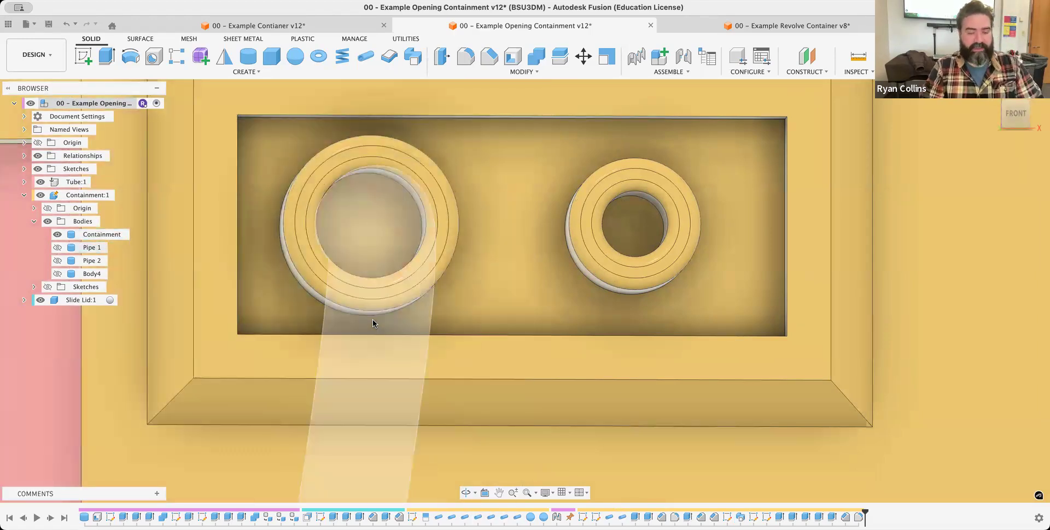
pyautogui.press('F6')
pyautogui.keyDown('shift'); pyautogui.moveTo(644, 325); pyautogui.dragTo(633, 364, button='middle'); pyautogui.keyUp('shift')
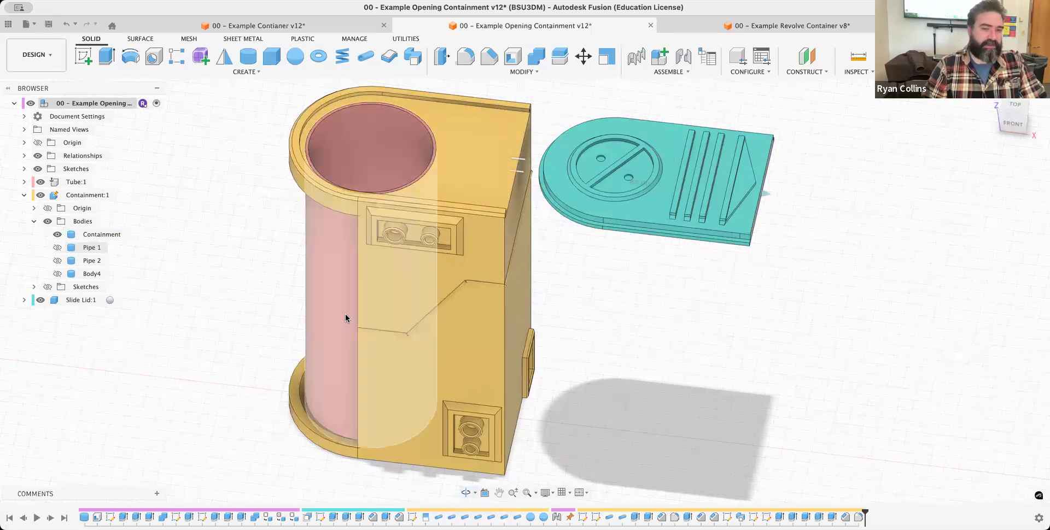
pyautogui.click(471, 143)
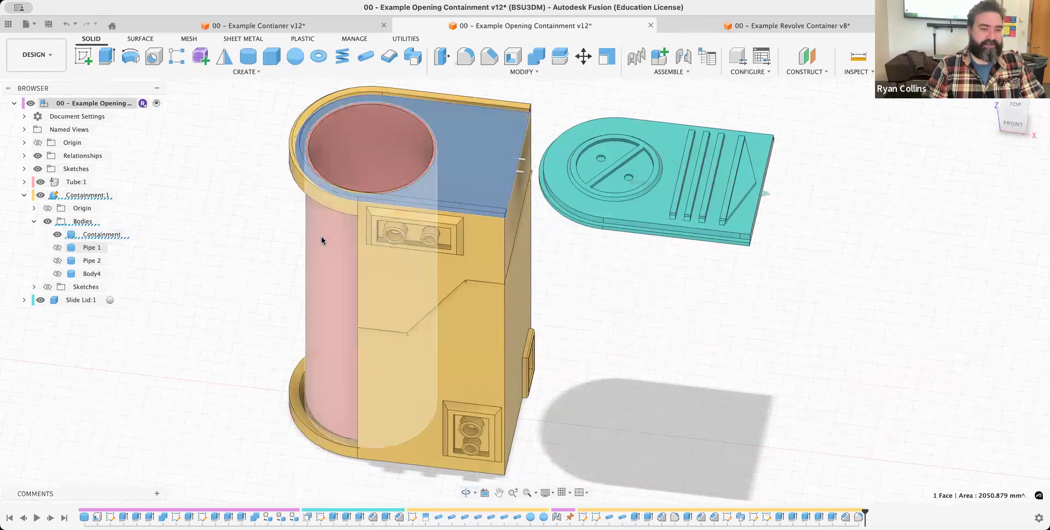
pyautogui.click(219, 238)
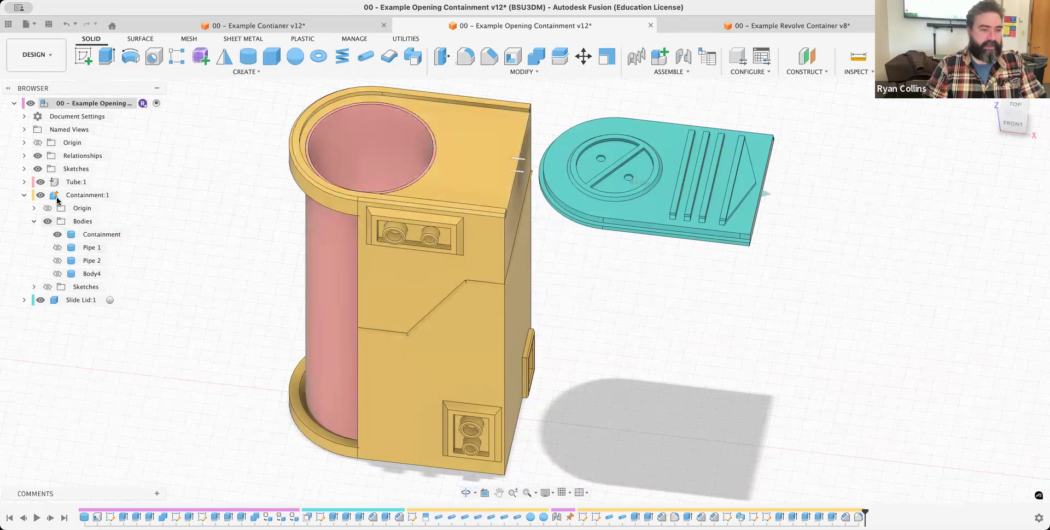
pyautogui.click(120, 196)
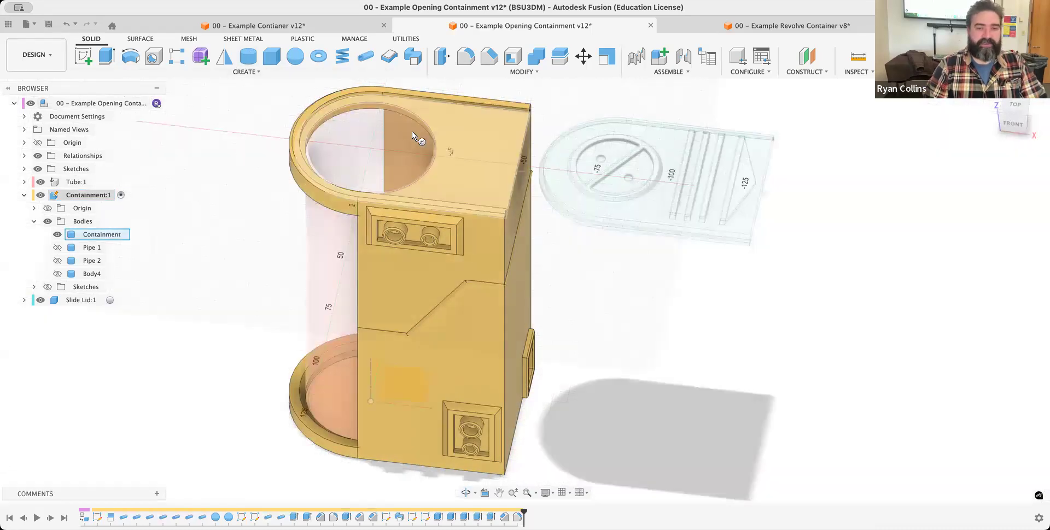
pyautogui.scroll(5, 411, 132)
pyautogui.click(458, 148)
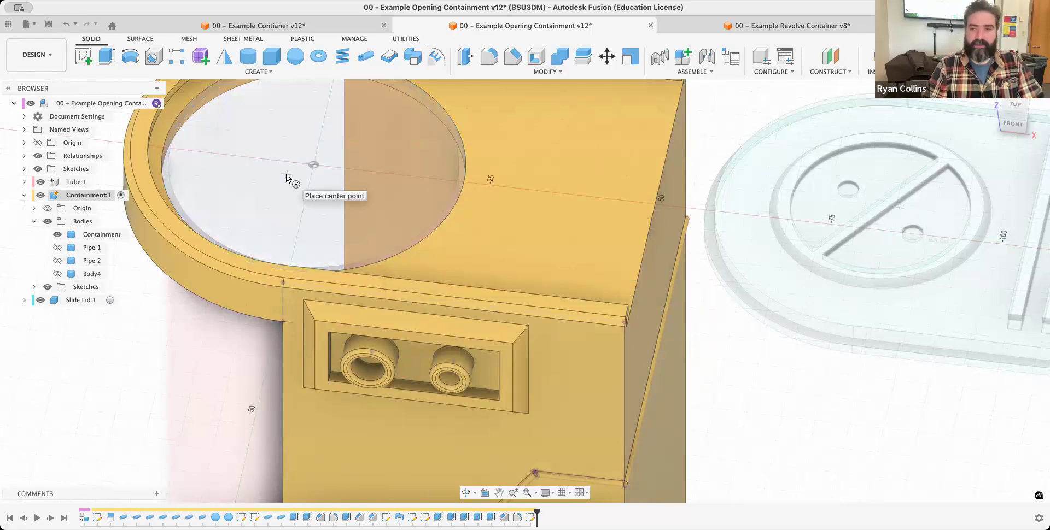
pyautogui.press('Escape')
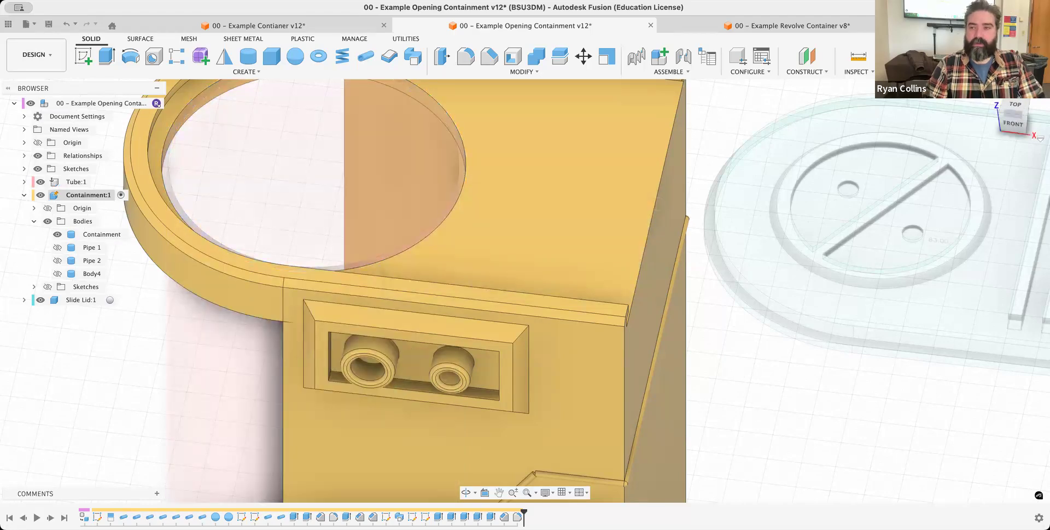
# Undo the lid's slide-off movement and hide the Slide Lid:1 component.
pyautogui.press('super+z')
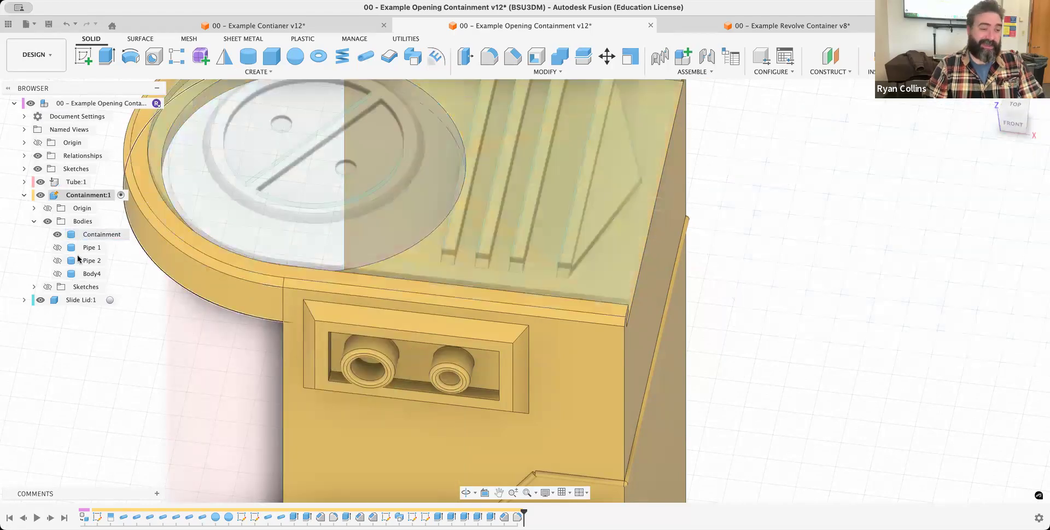
pyautogui.click(41, 300)
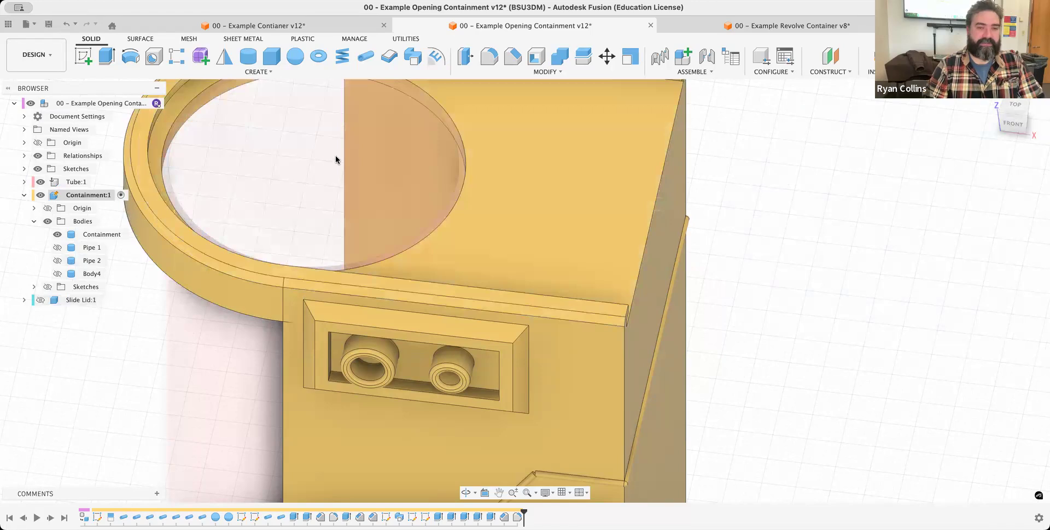
# Place a cylinder with a 44.2 mm diameter on the recessed top face of the Containment body, centered on the tube opening.
pyautogui.scroll(-5, 390, 224)
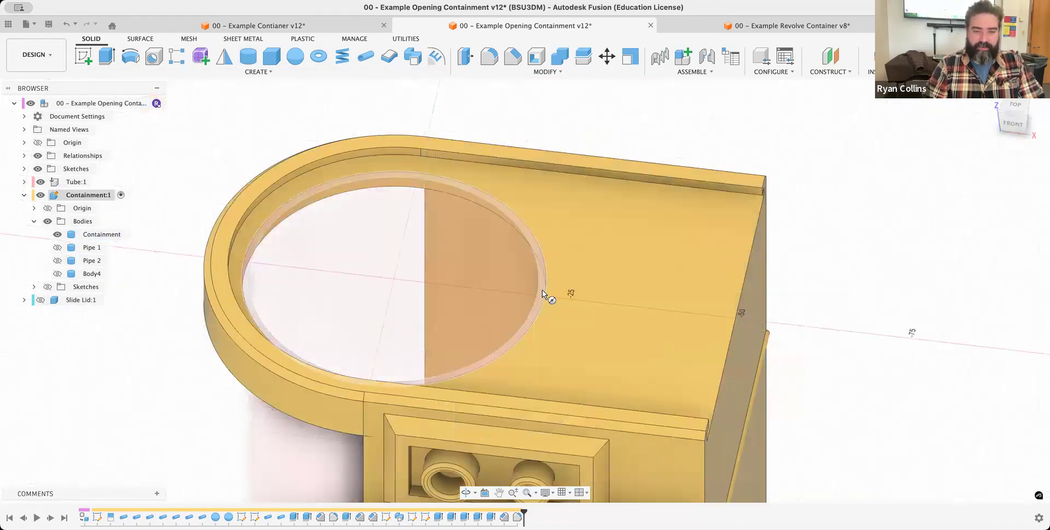
pyautogui.click(543, 290)
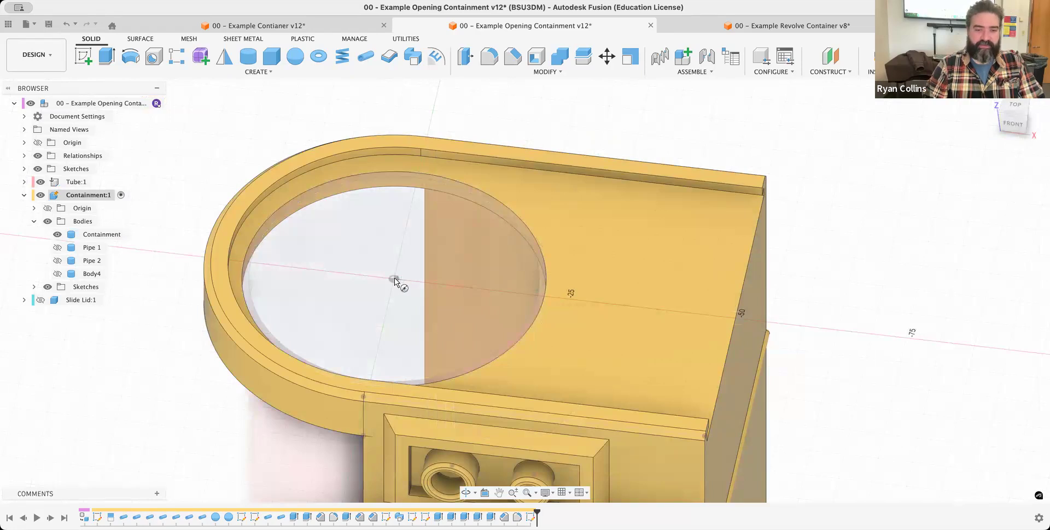
pyautogui.click(395, 281)
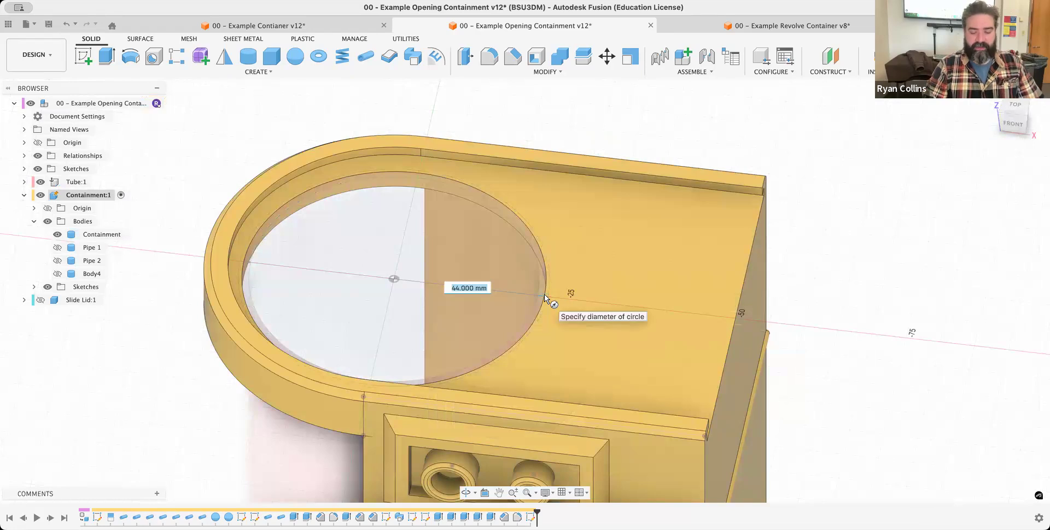
pyautogui.write('44.2')
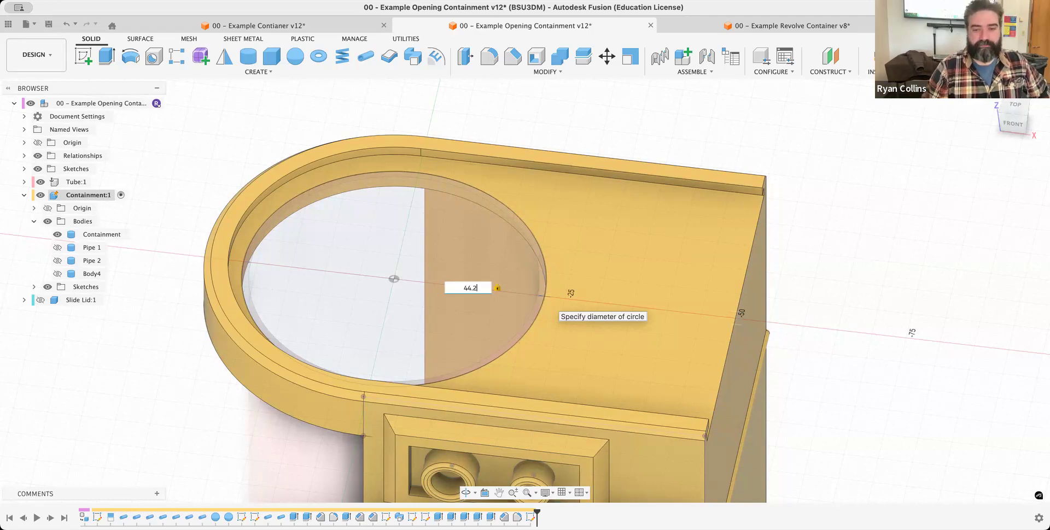
pyautogui.press('Return')
# Hide the Tube component and extend the cylinder to a height of -120 mm as a cut down through the Containment body.
pyautogui.scroll(-3, 455, 330)
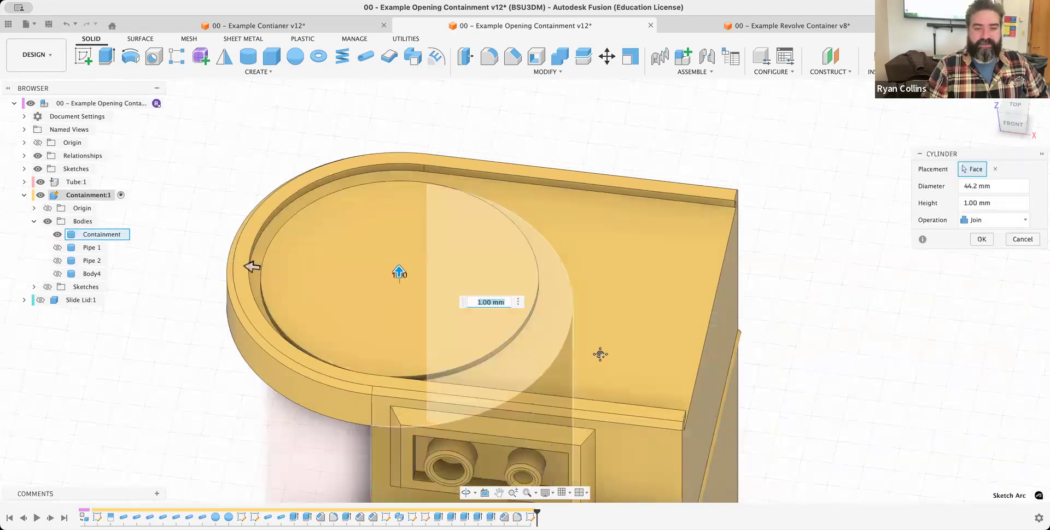
pyautogui.moveTo(600, 353); pyautogui.dragTo(590, 239, button='middle')
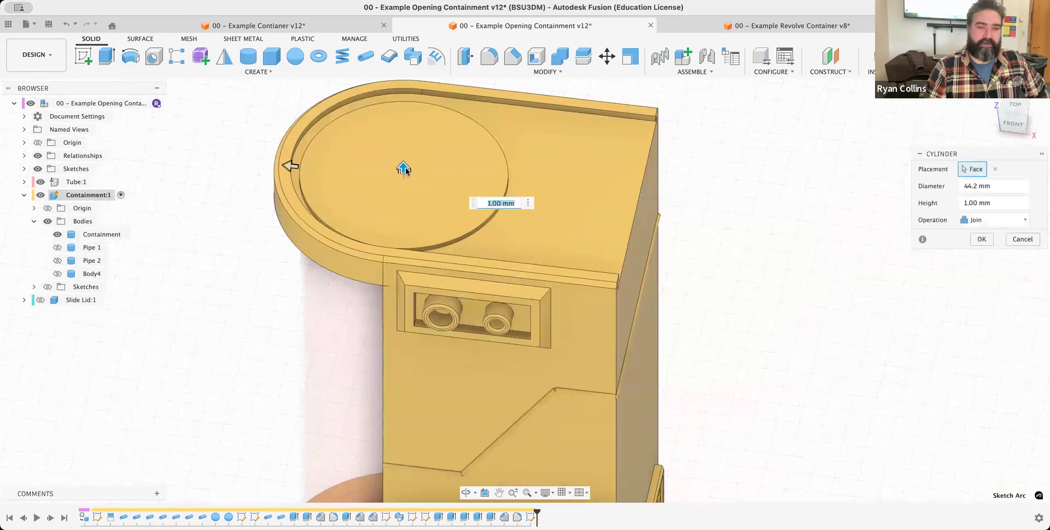
pyautogui.moveTo(404, 169); pyautogui.dragTo(387, 487)
pyautogui.moveTo(503, 403); pyautogui.dragTo(513, 48, button='middle')
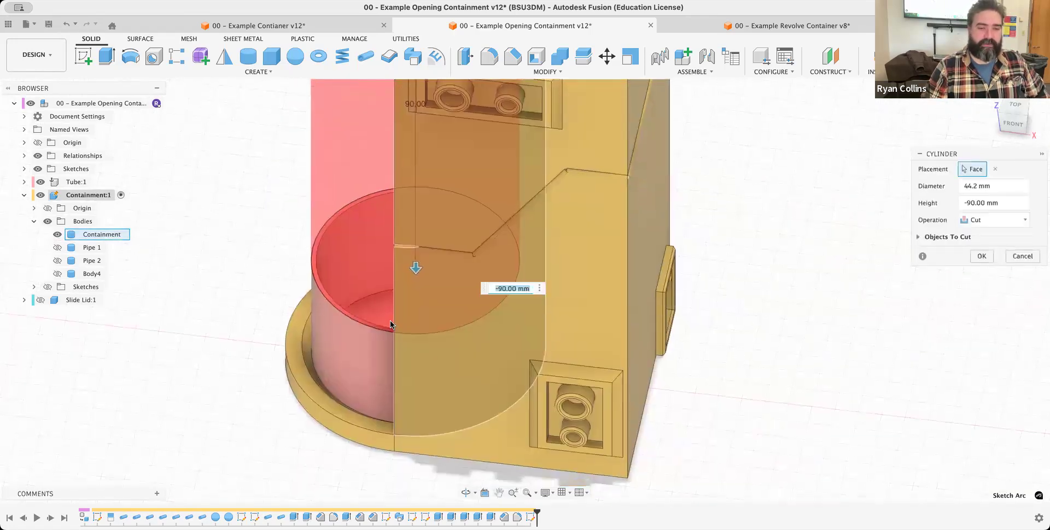
pyautogui.click(39, 182)
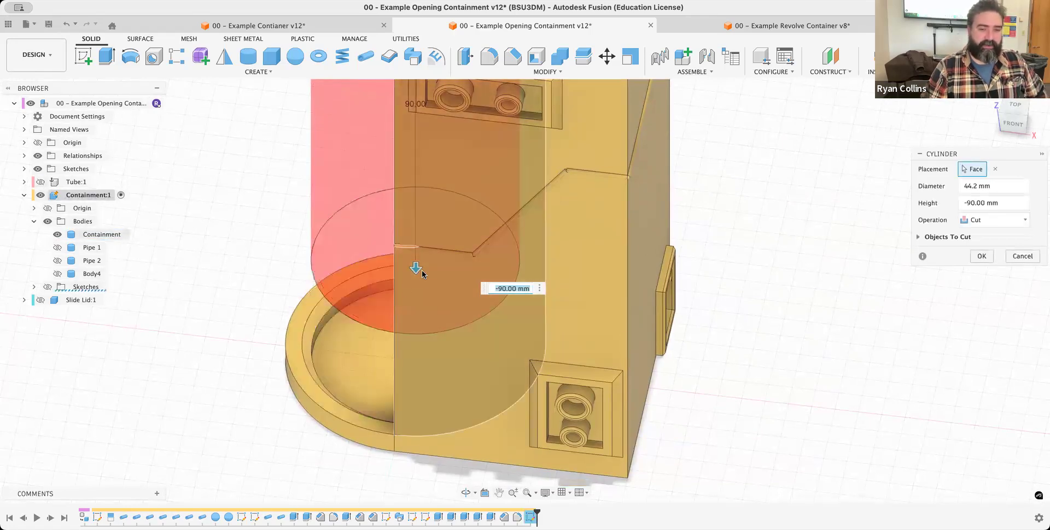
pyautogui.moveTo(414, 266); pyautogui.dragTo(404, 367)
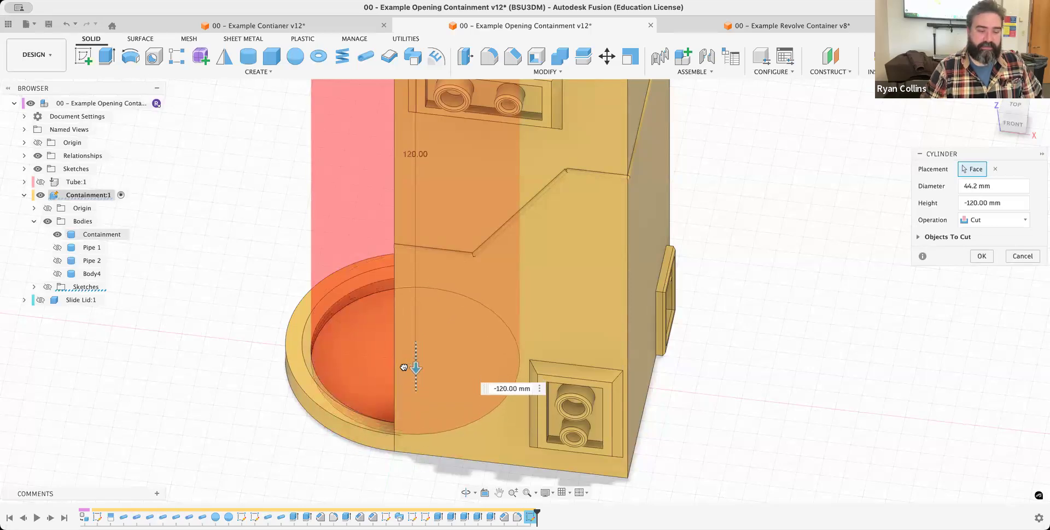
pyautogui.moveTo(403, 367); pyautogui.dragTo(403, 366)
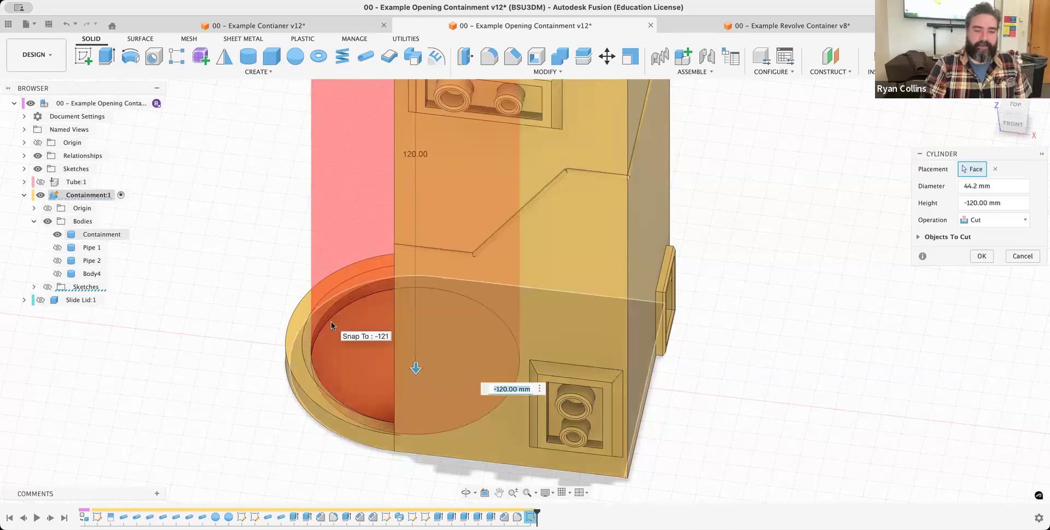
pyautogui.click(979, 257)
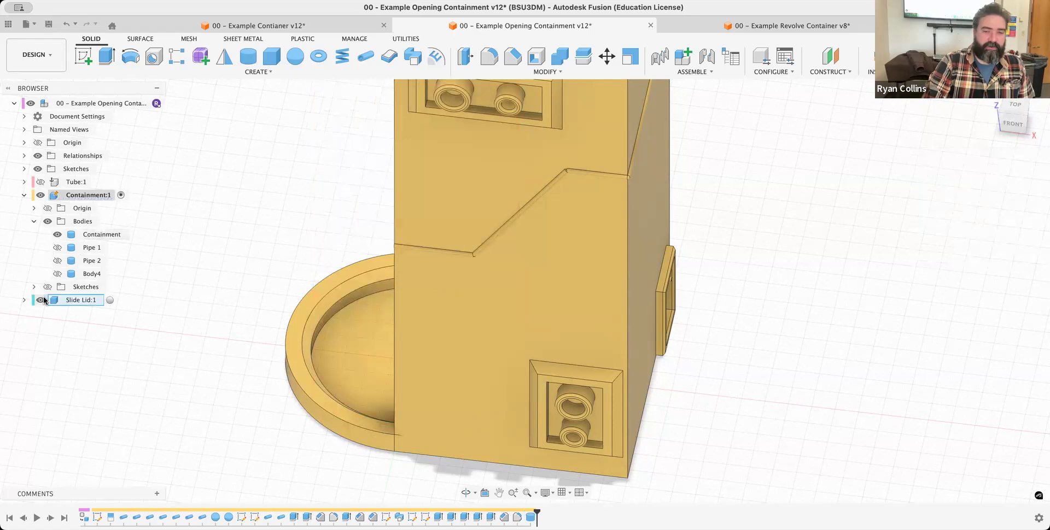
# Show the Tube component again and examine the gap between the tube and the widened opening up close.
pyautogui.click(40, 183)
pyautogui.moveTo(468, 209); pyautogui.dragTo(501, 476, button='middle')
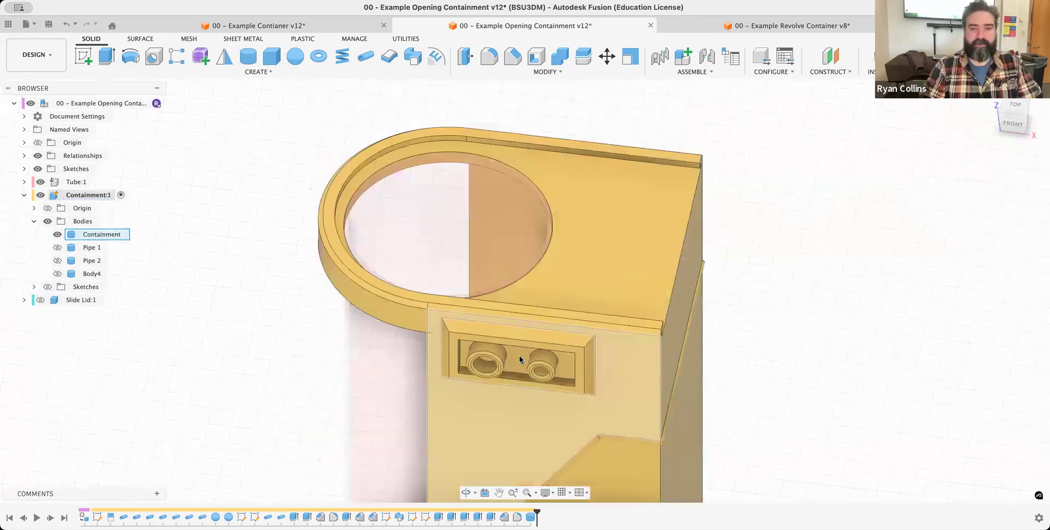
pyautogui.scroll(6, 586, 298)
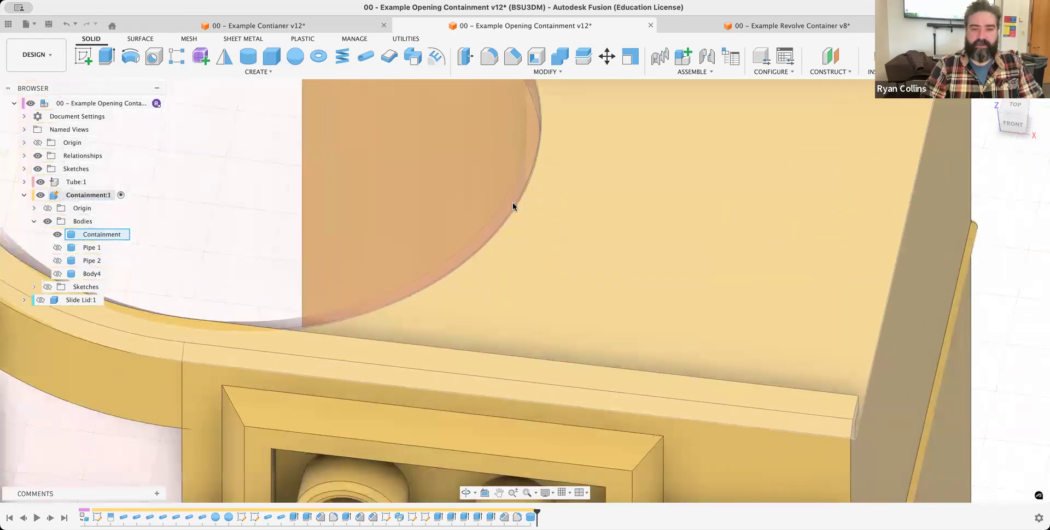
pyautogui.scroll(5, 513, 203)
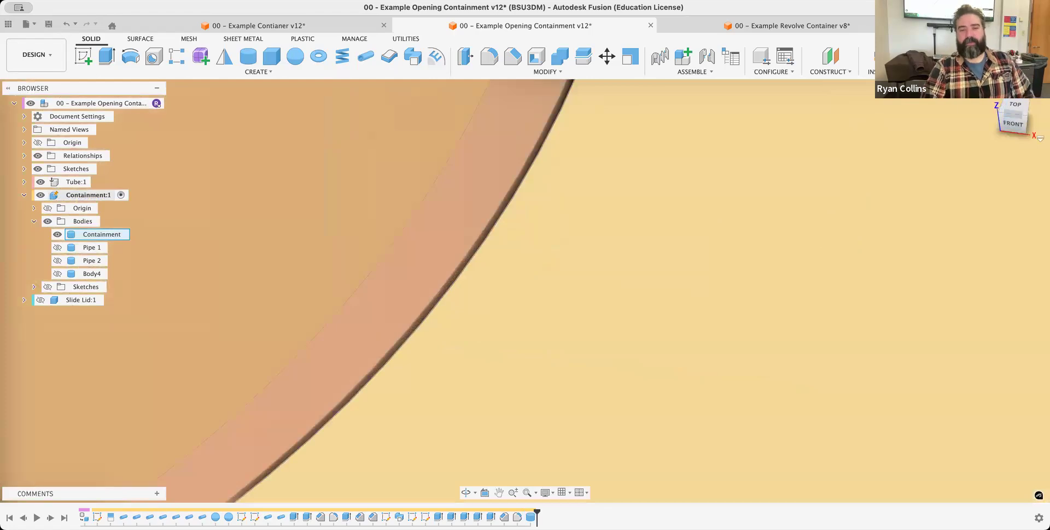
pyautogui.click(991, 94)
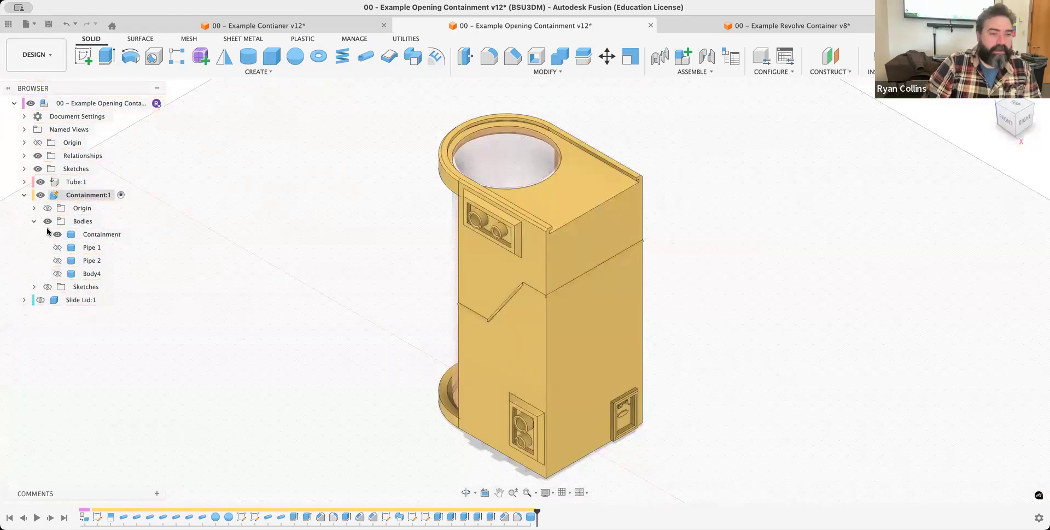
# Hide the Tube component and save the design with the version description "widen tube".
pyautogui.click(41, 183)
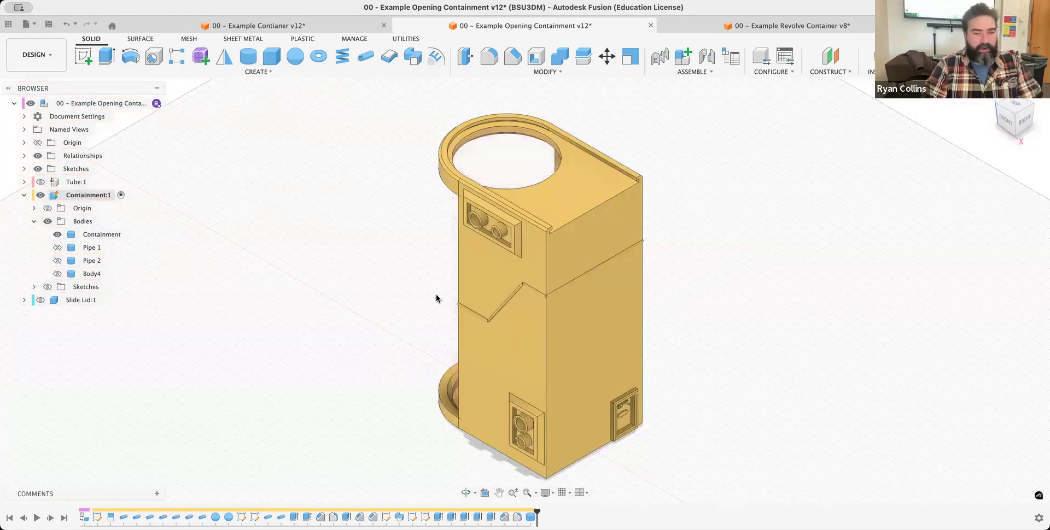
pyautogui.keyDown('shift'); pyautogui.moveTo(510, 288); pyautogui.dragTo(769, 306, button='middle'); pyautogui.keyUp('shift')
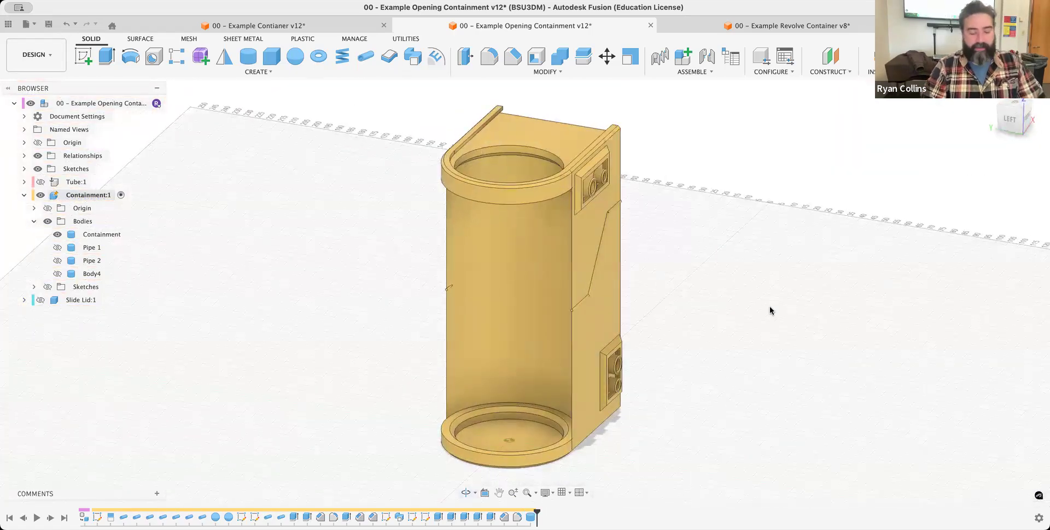
pyautogui.press('super+s')
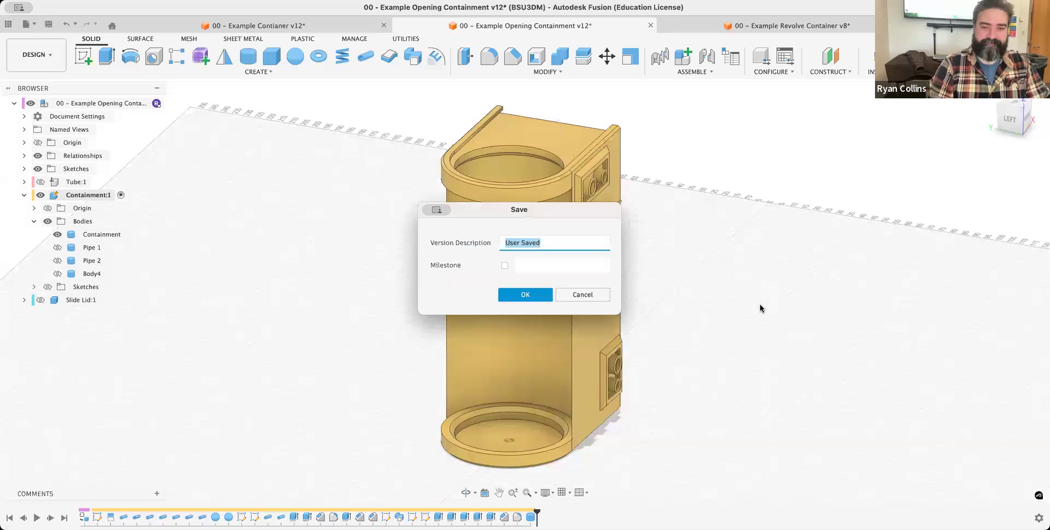
pyautogui.write('widen tube')
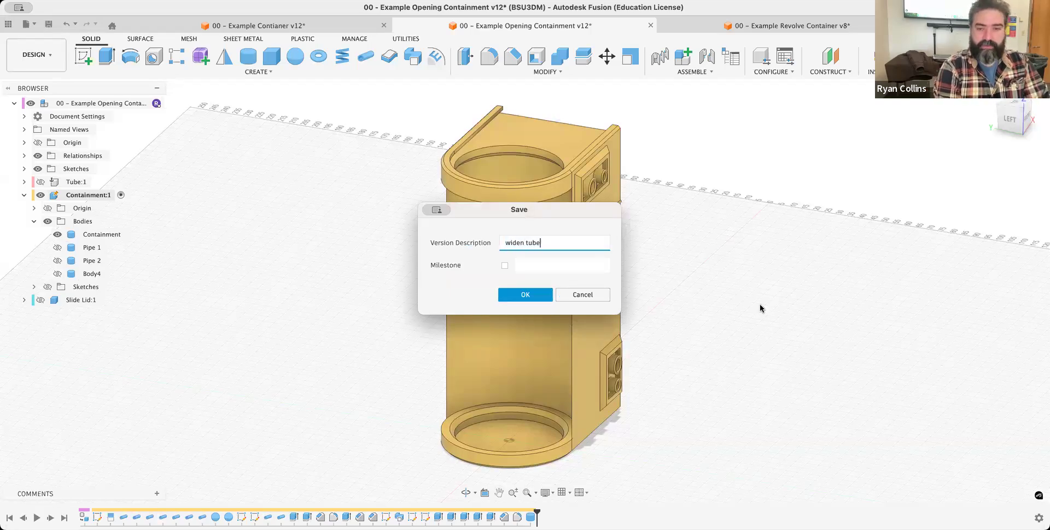
pyautogui.press('Return')
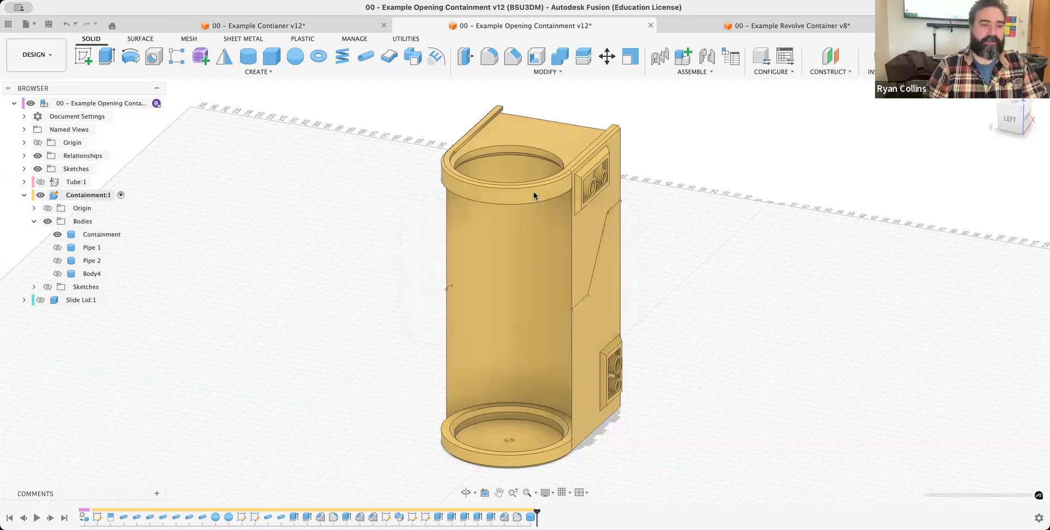
# Export the Containment body for 3D printing as a 3MF file named Containment in the Downloads folder.
pyautogui.click(117, 236)
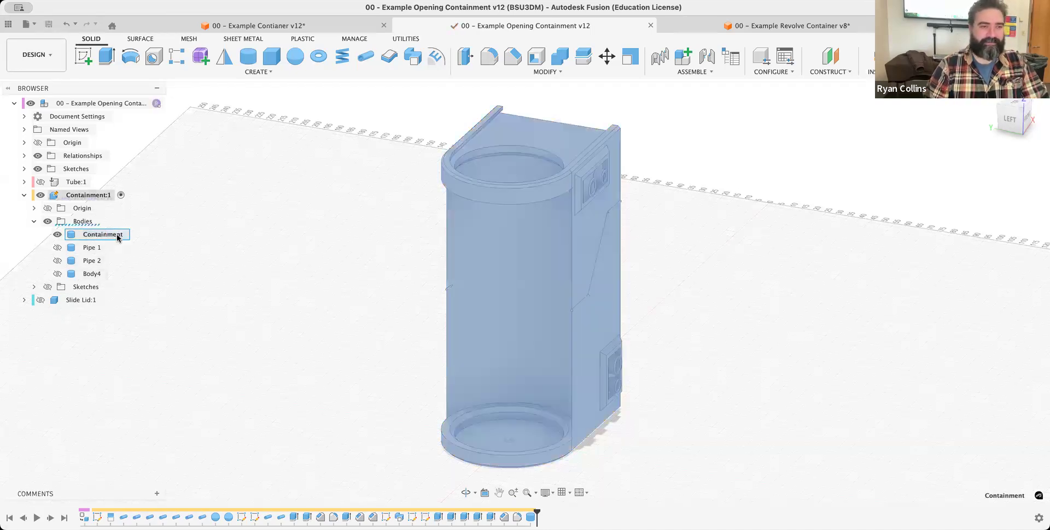
pyautogui.click(26, 24)
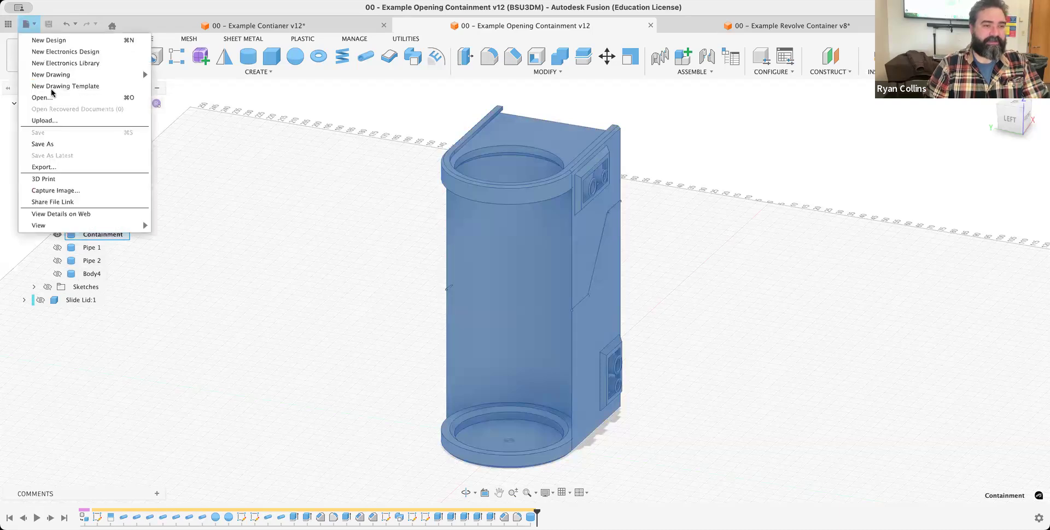
pyautogui.click(44, 178)
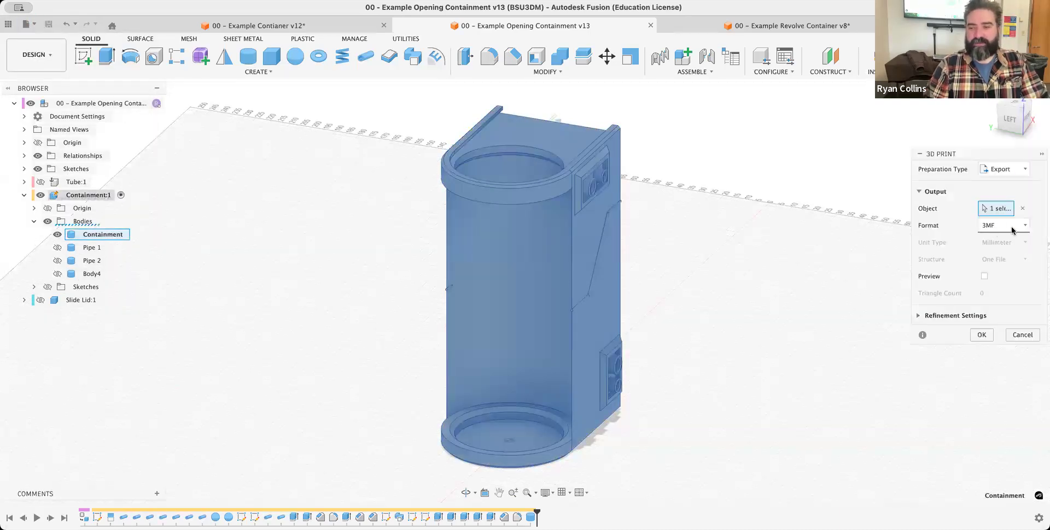
pyautogui.click(982, 336)
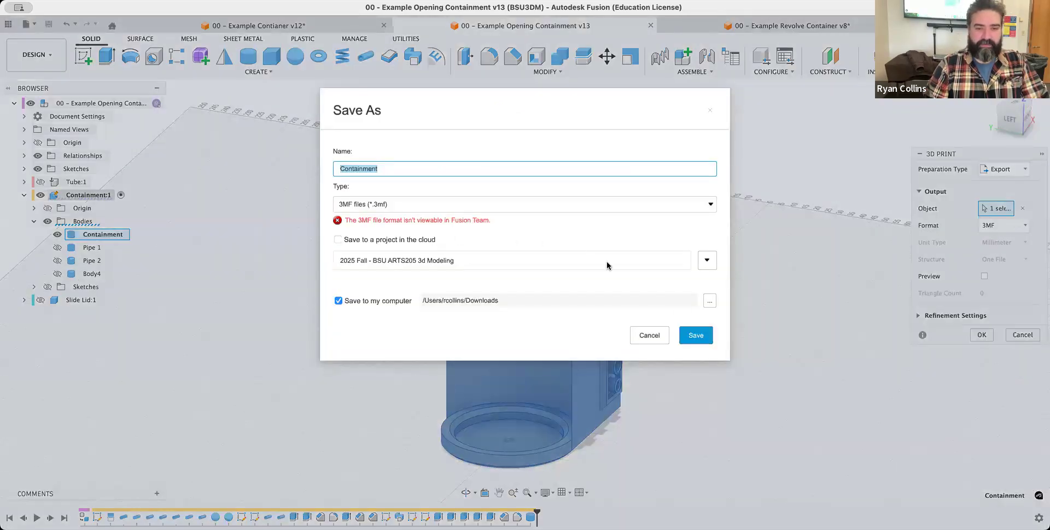
pyautogui.click(696, 336)
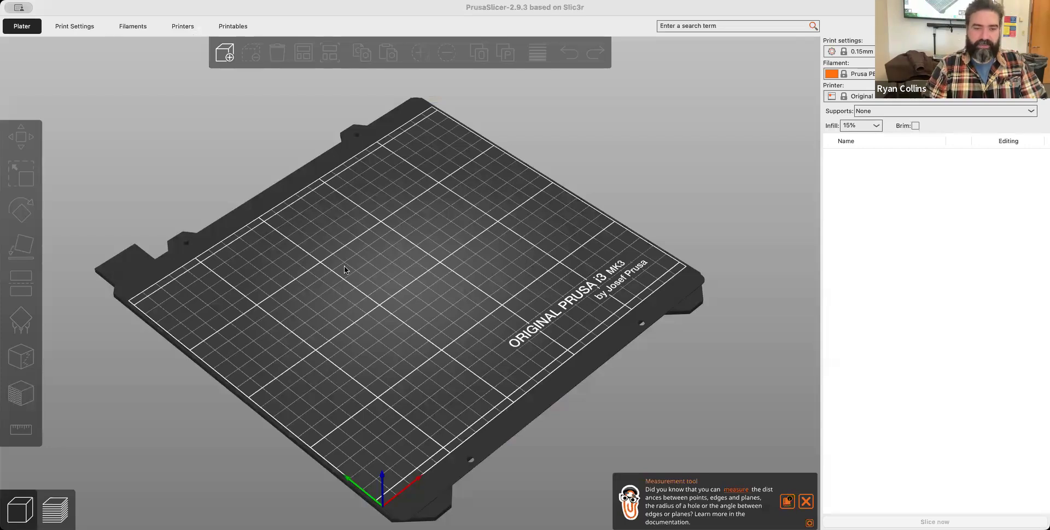
# Load the exported Containment model into PrusaSlicer and slice it with the 0.30mm DRAFT print setting.
pyautogui.moveTo(555, 341)
pyautogui.mouseDown()
pyautogui.moveTo(546, 314)
pyautogui.moveTo(602, 324)
pyautogui.moveTo(579, 363)
pyautogui.moveTo(558, 350)
pyautogui.mouseUp()
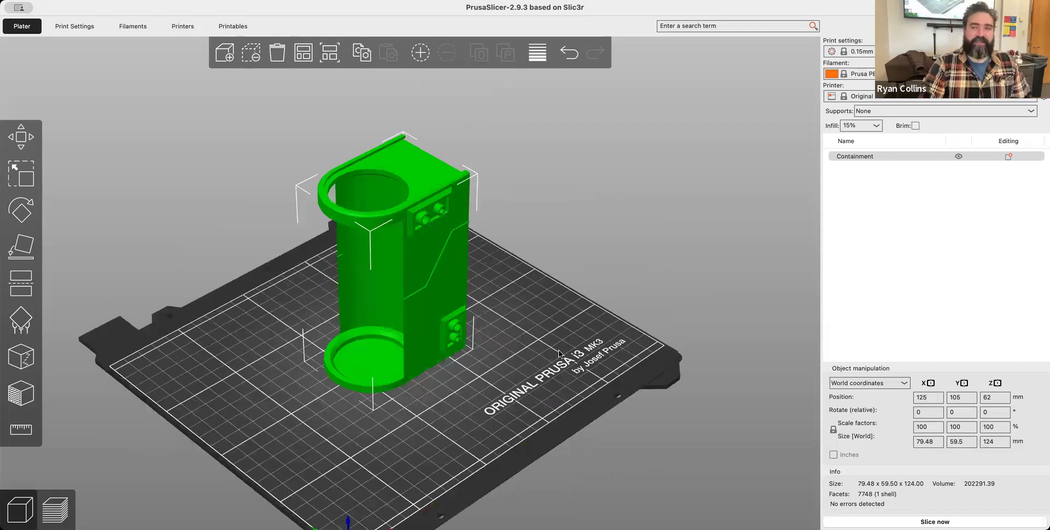
pyautogui.click(886, 51)
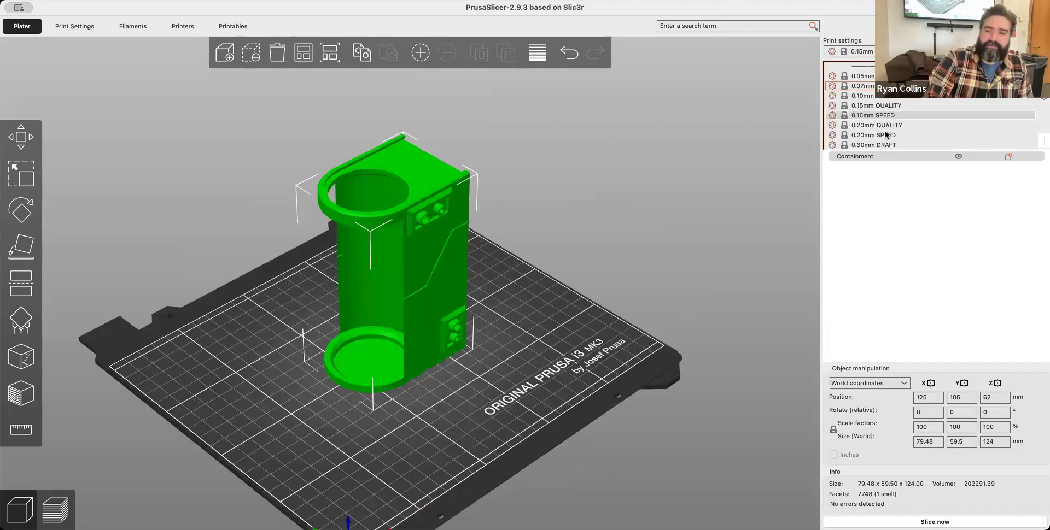
pyautogui.click(884, 146)
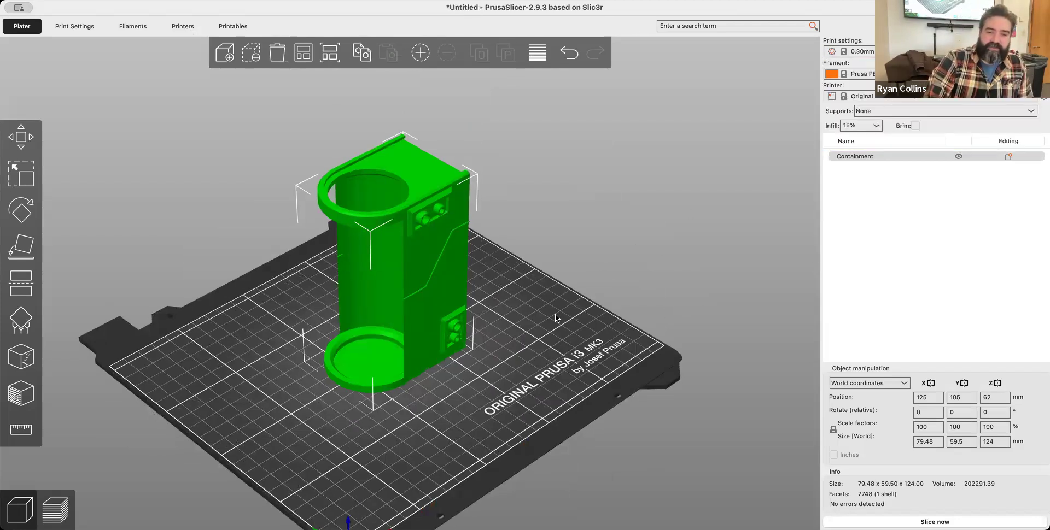
pyautogui.click(580, 321)
pyautogui.click(964, 523)
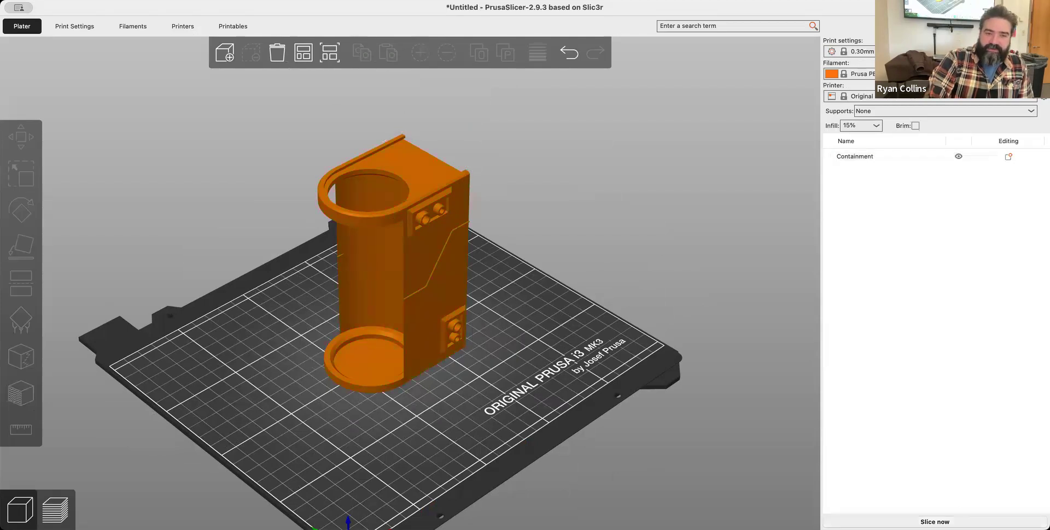
# Examine the sliced Containment preview from below, checking the overhangs under the tube opening ring and around the side fittings.
pyautogui.moveTo(550, 356); pyautogui.dragTo(555, 328)
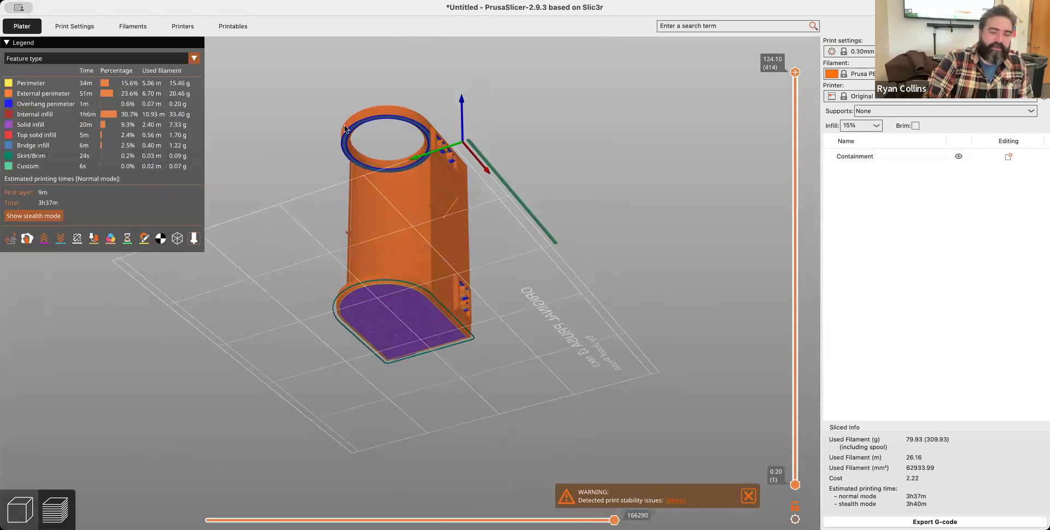
pyautogui.scroll(-10, 392, 142)
pyautogui.scroll(15, 412, 265)
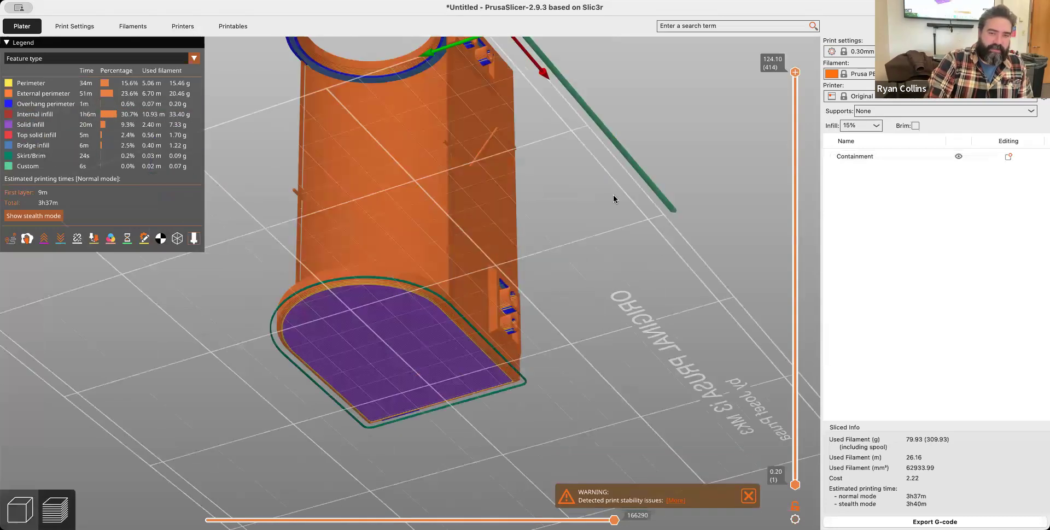
pyautogui.scroll(-3, 618, 306)
pyautogui.scroll(4, 607, 263)
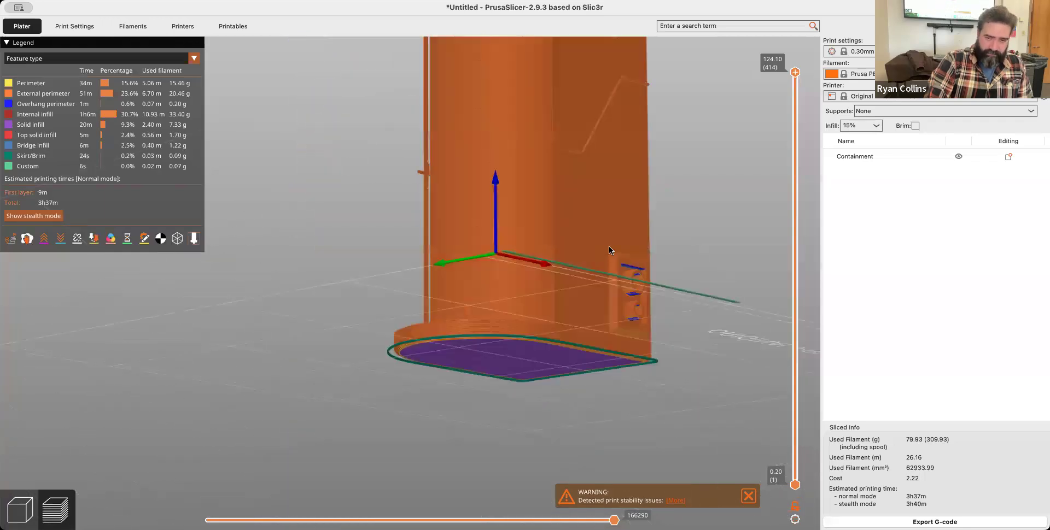
pyautogui.scroll(-4, 590, 241)
pyautogui.scroll(-3, 535, 254)
pyautogui.scroll(3, 494, 270)
pyautogui.scroll(6, 494, 267)
pyautogui.scroll(-3, 495, 266)
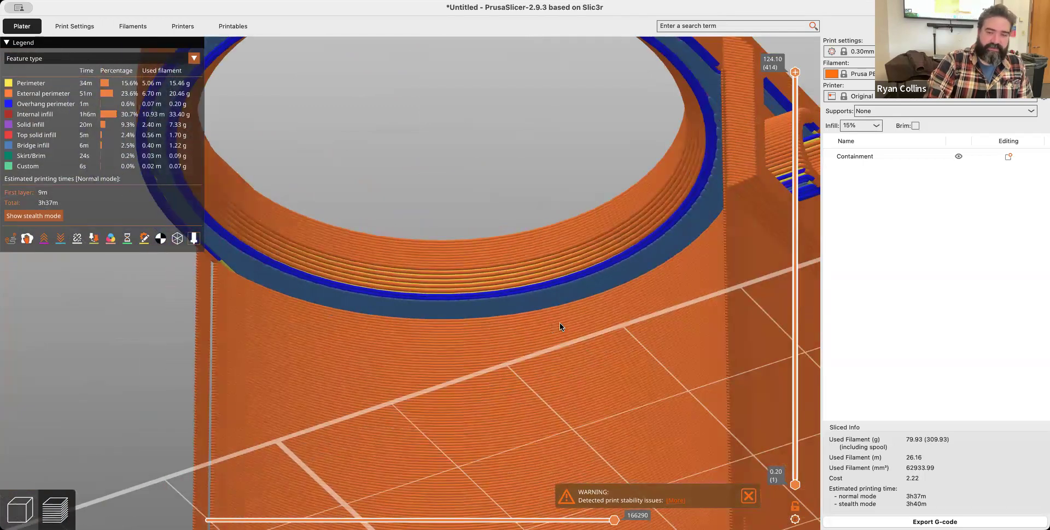
pyautogui.scroll(-5, 558, 326)
pyautogui.moveTo(675, 250); pyautogui.dragTo(670, 280)
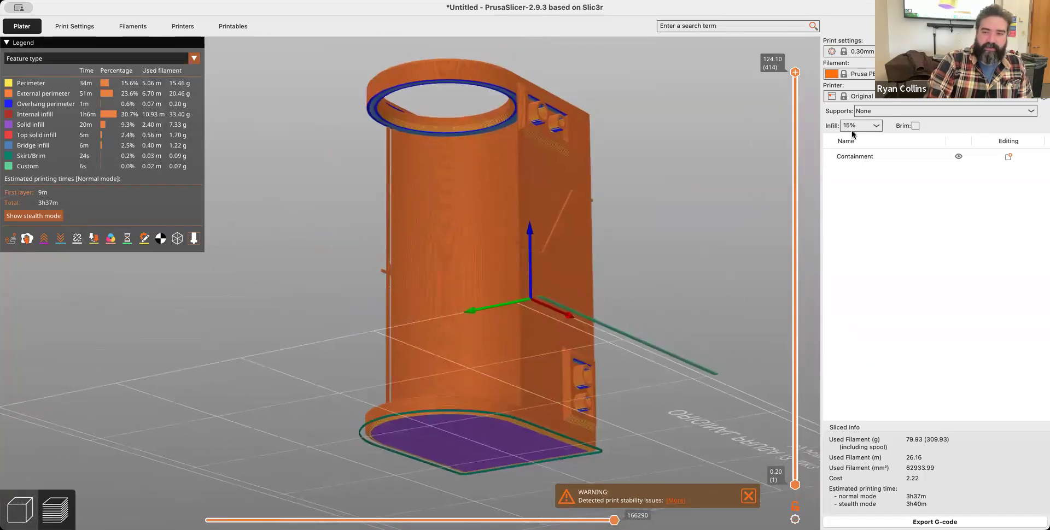
# Set supports to Everywhere, slice the upright model and examine the generated support material and printing time.
pyautogui.click(883, 113)
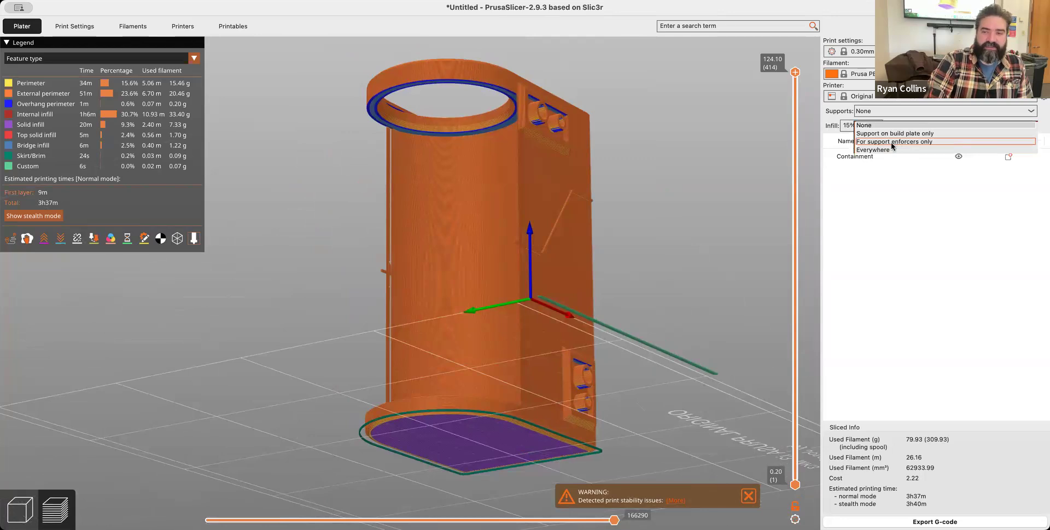
pyautogui.click(874, 150)
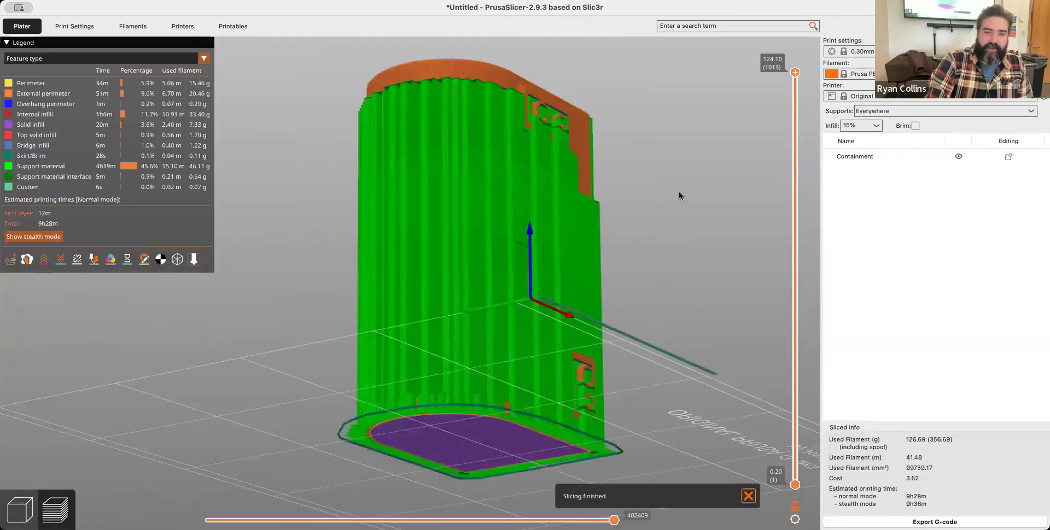
pyautogui.moveTo(727, 129); pyautogui.dragTo(749, 404)
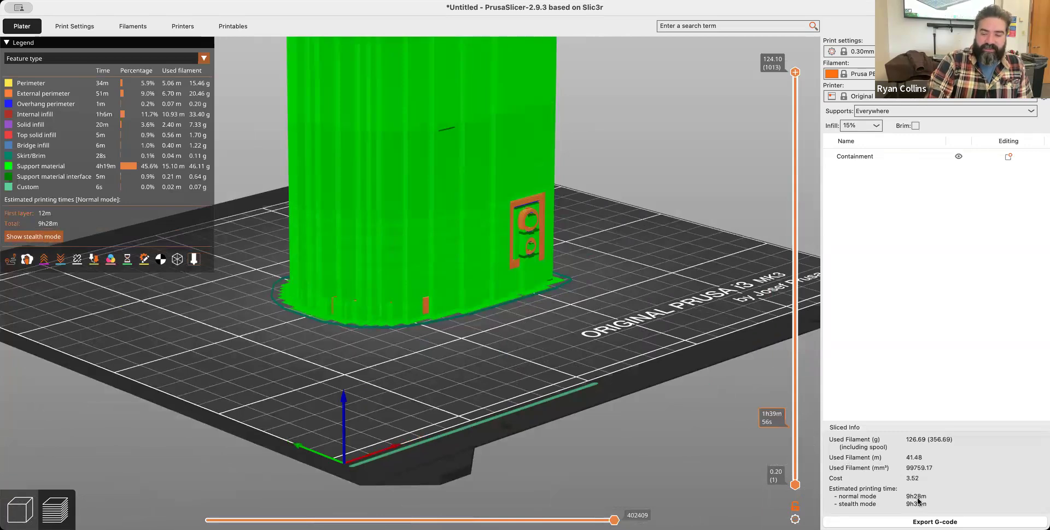
pyautogui.moveTo(635, 253); pyautogui.dragTo(607, 280)
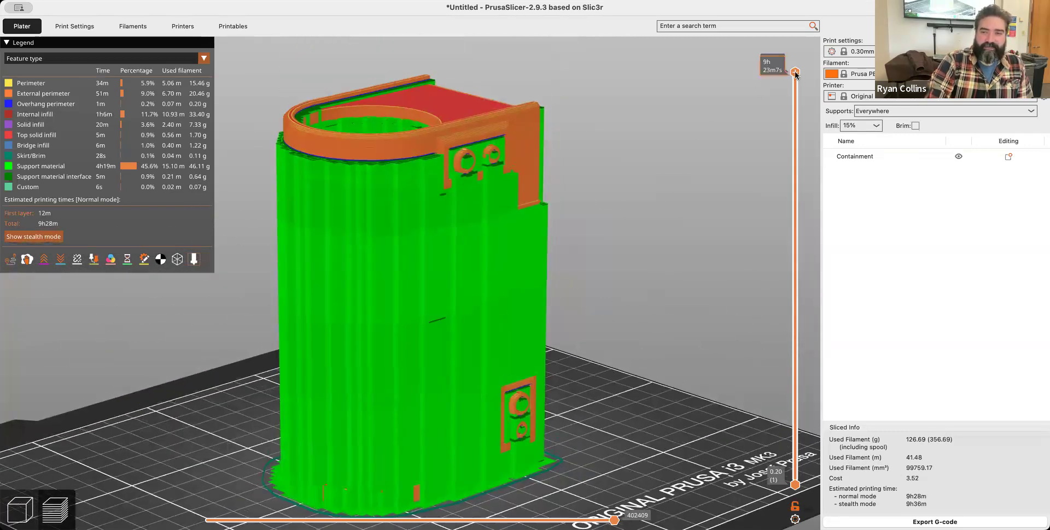
pyautogui.moveTo(795, 72); pyautogui.dragTo(773, 56)
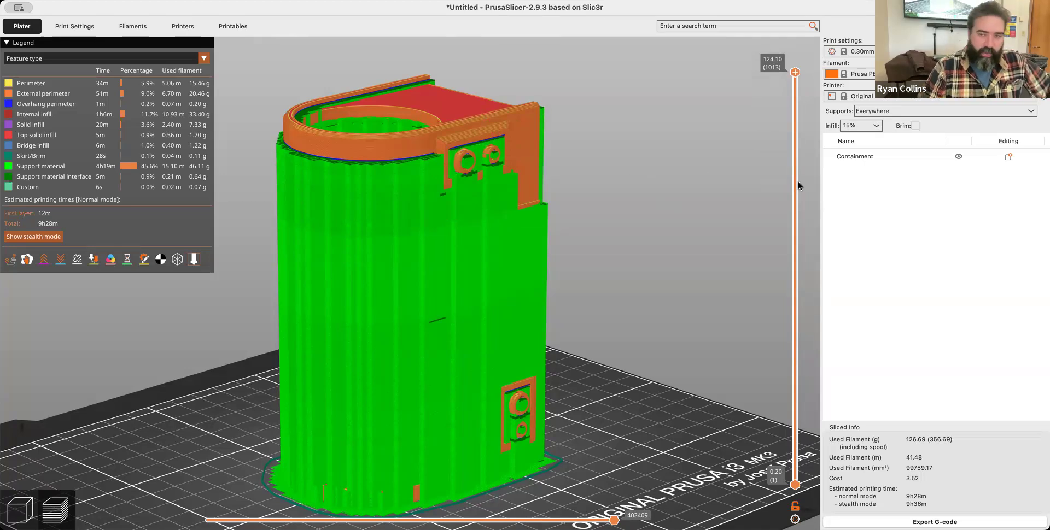
# Set supports back to None and return to the 3D editor view of the model.
pyautogui.click(877, 126)
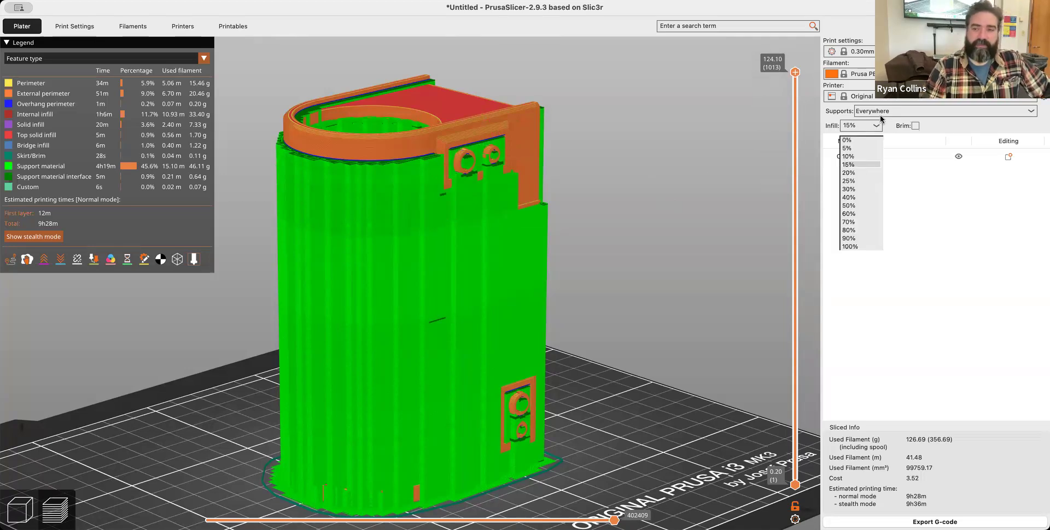
pyautogui.click(880, 112)
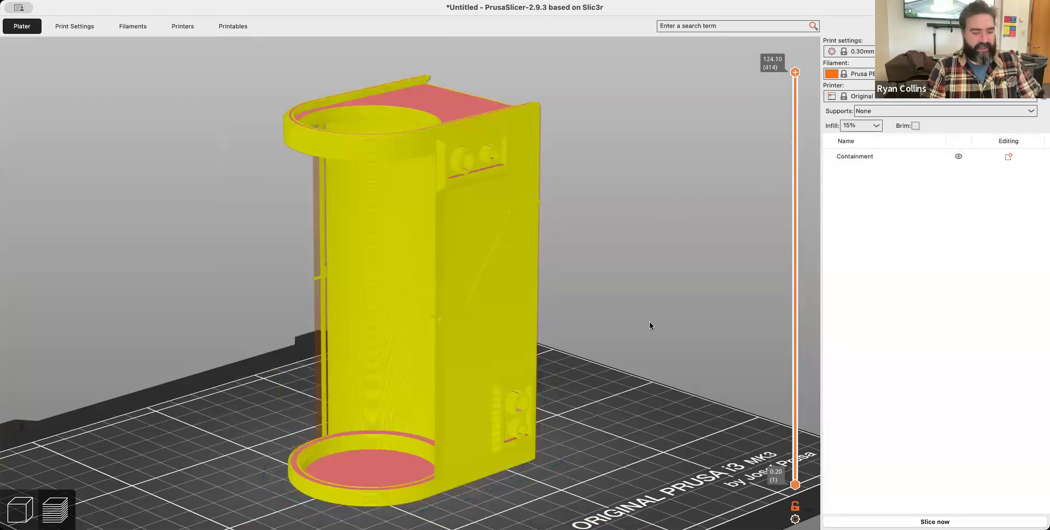
pyautogui.moveTo(648, 316)
pyautogui.mouseDown()
pyautogui.moveTo(645, 331)
pyautogui.moveTo(658, 302)
pyautogui.mouseUp()
pyautogui.click(17, 502)
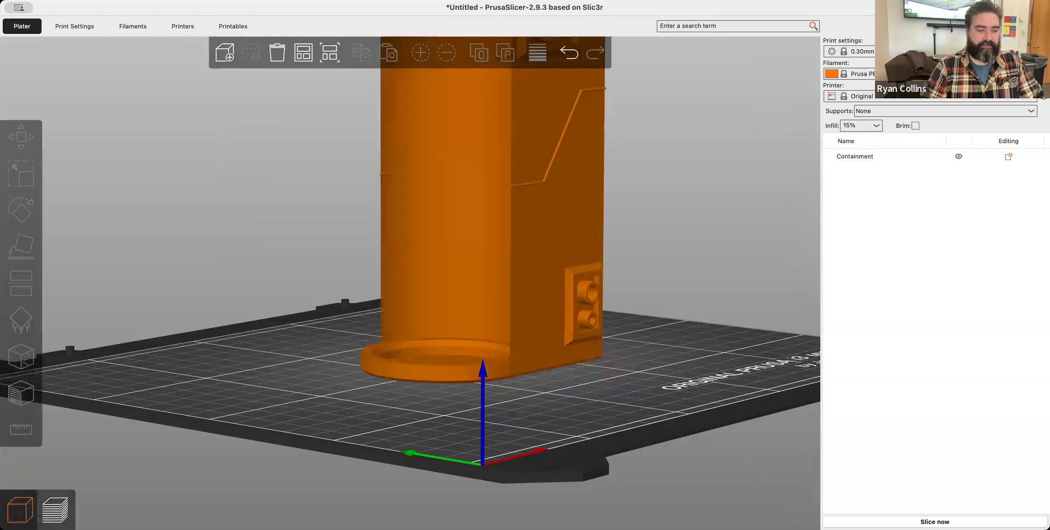
# Lay the Containment model on the bed with its open tube side facing down, using Place on face.
pyautogui.scroll(2, 602, 312)
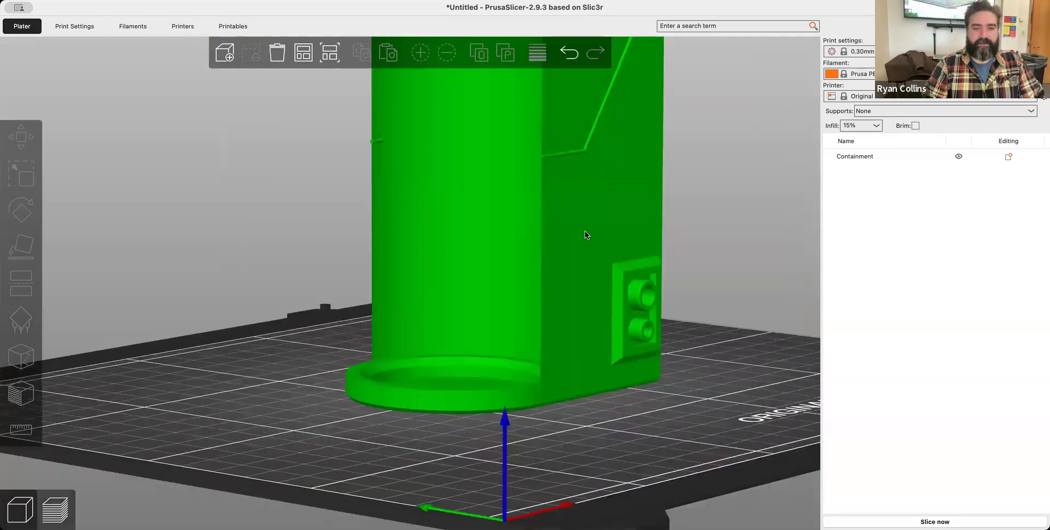
pyautogui.scroll(-2, 585, 231)
pyautogui.click(539, 230)
pyautogui.click(12, 249)
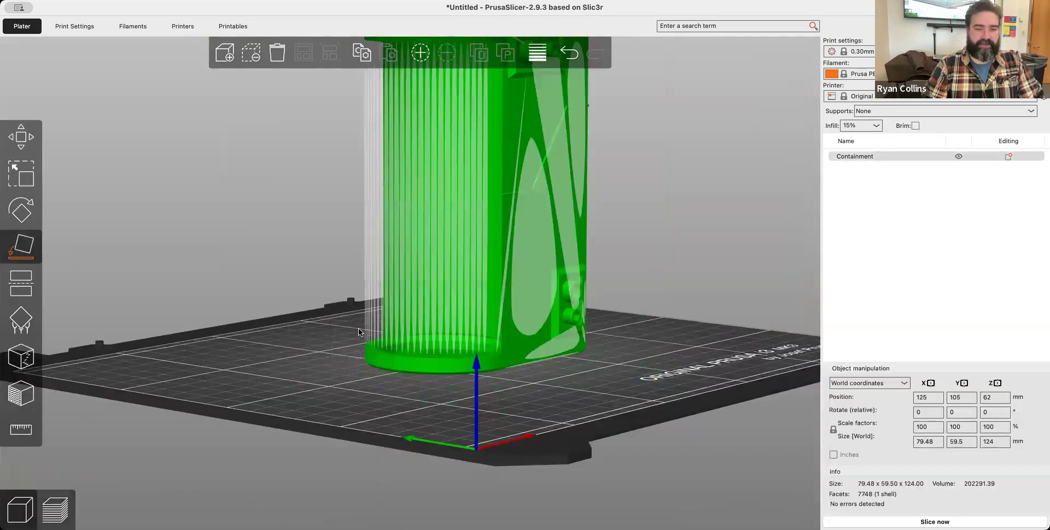
pyautogui.click(390, 267)
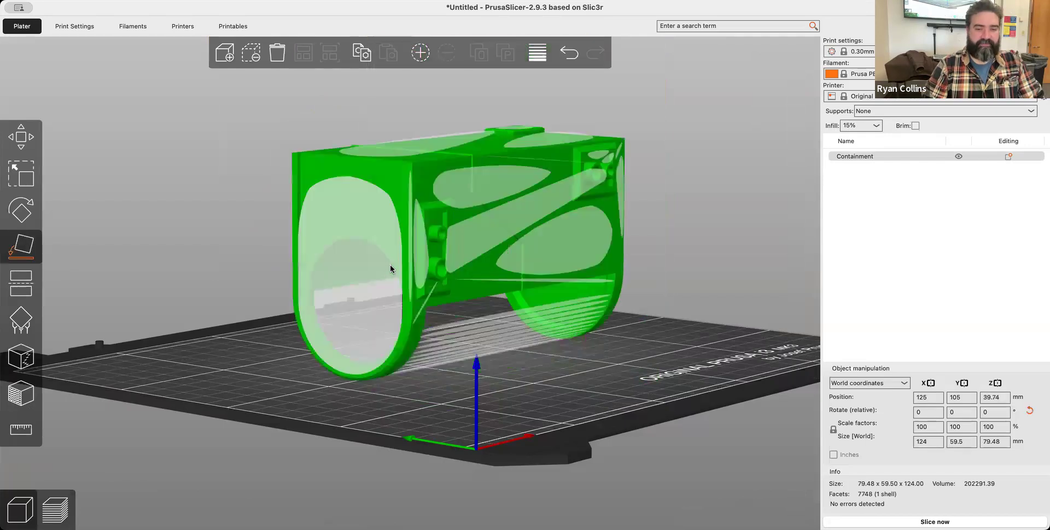
pyautogui.click(710, 279)
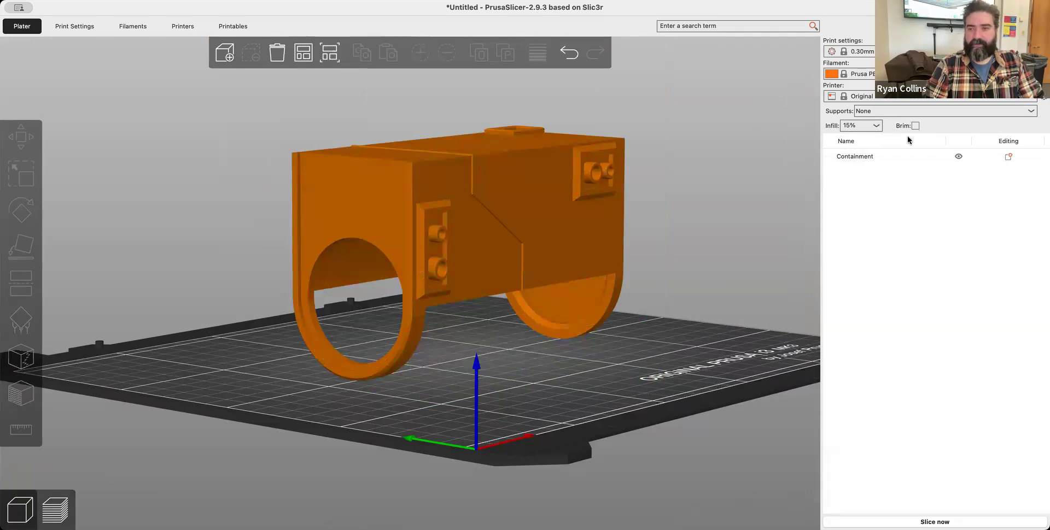
# Set supports to Everywhere, slice the model lying open side down and examine its support material.
pyautogui.click(904, 112)
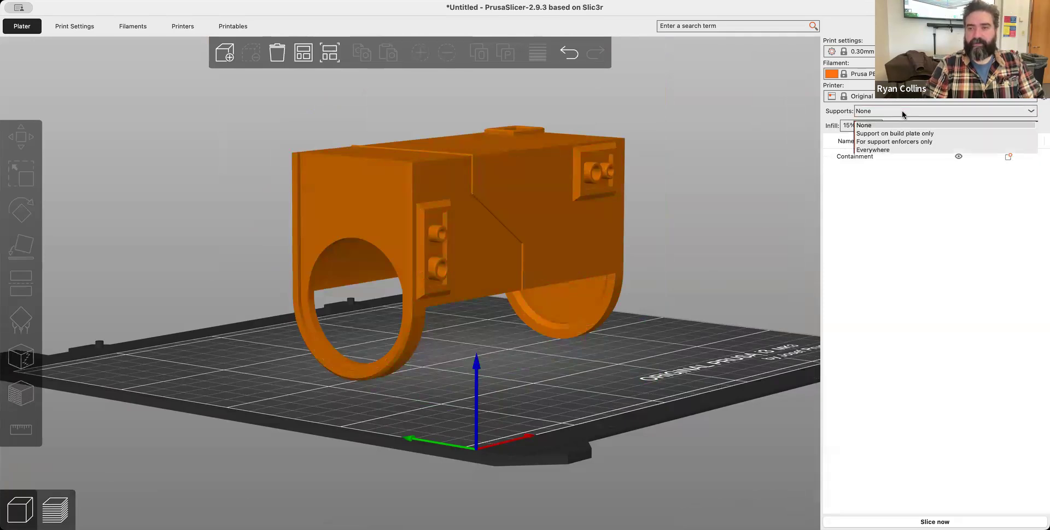
pyautogui.click(895, 150)
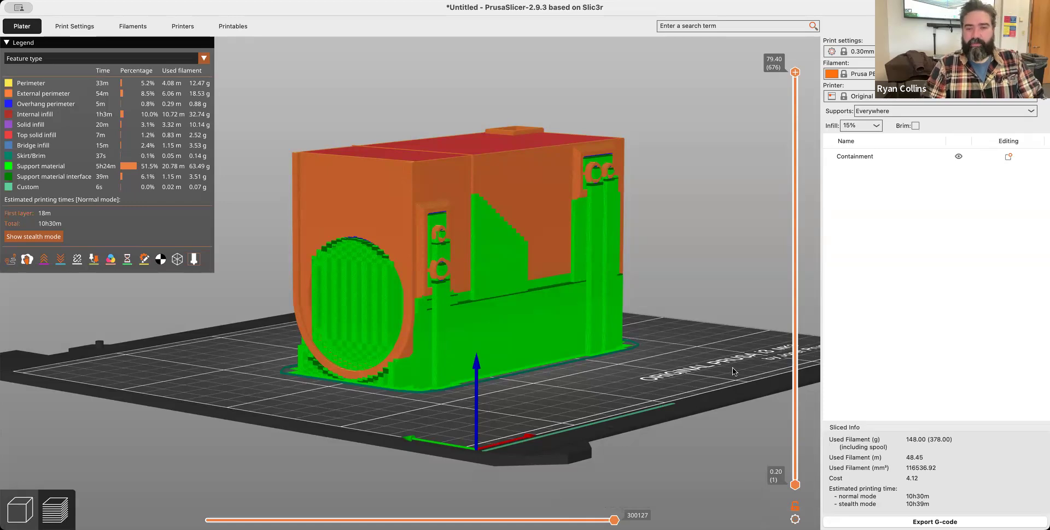
pyautogui.scroll(5, 725, 371)
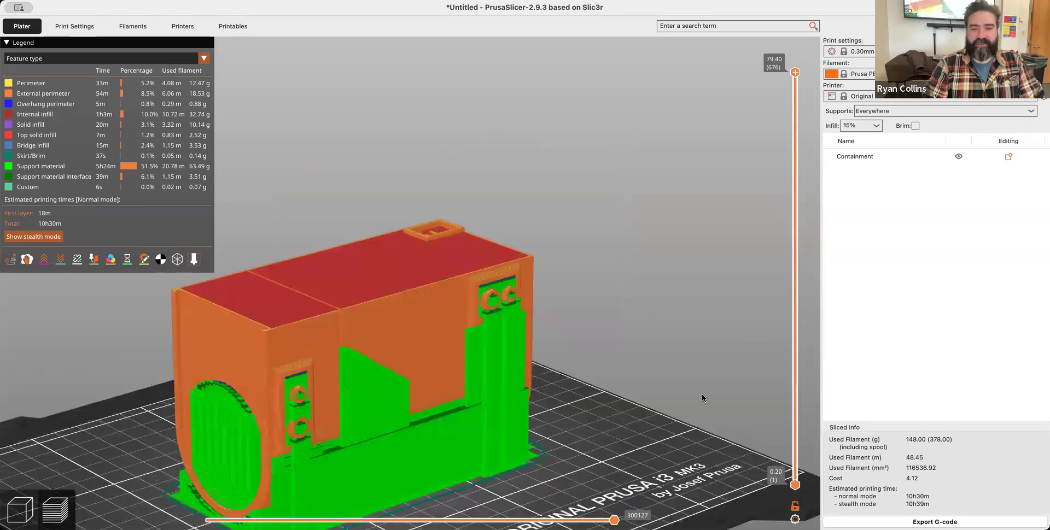
pyautogui.press('1')
pyautogui.moveTo(710, 391); pyautogui.dragTo(422, 390)
pyautogui.moveTo(372, 336); pyautogui.dragTo(544, 423)
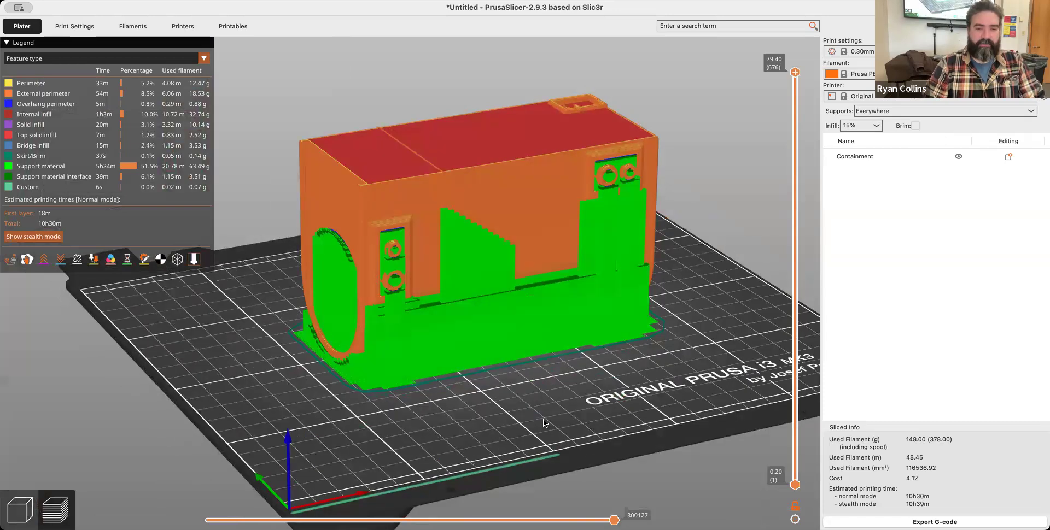
# Set supports to None, slice the model again and examine the unsupported preview.
pyautogui.click(892, 112)
pyautogui.click(924, 522)
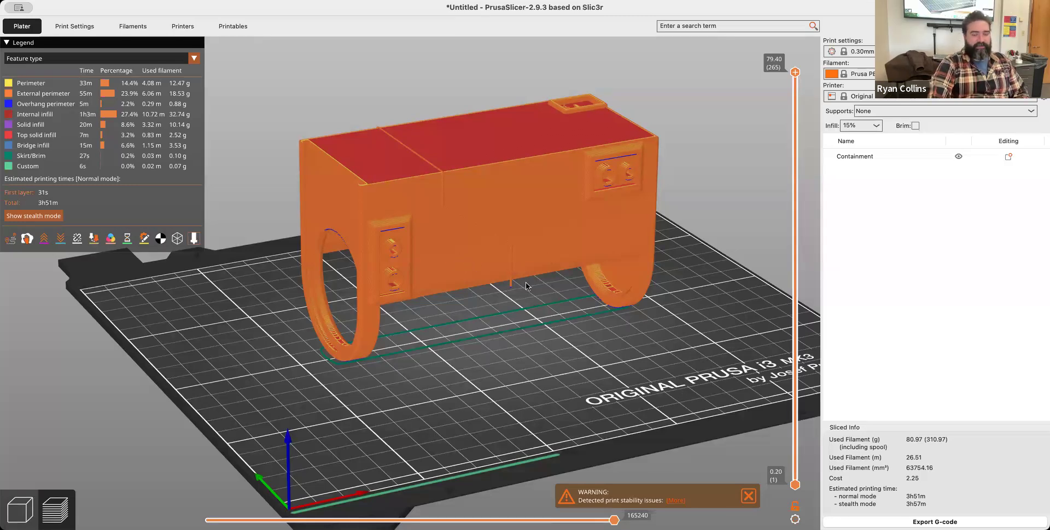
pyautogui.moveTo(616, 373); pyautogui.dragTo(462, 182)
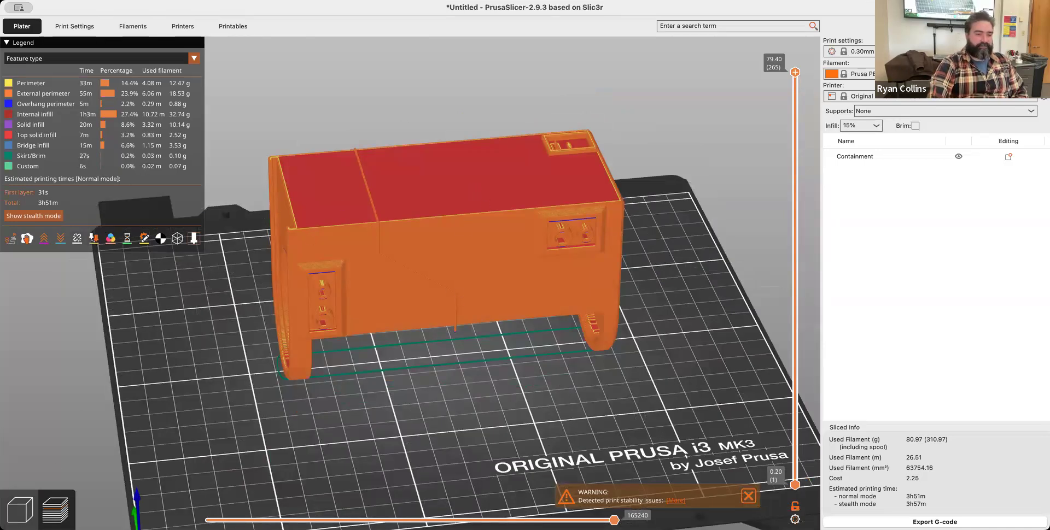
# Return to the 3D editor view and lay the Containment model on its flat back face, open tube side up.
pyautogui.click(20, 510)
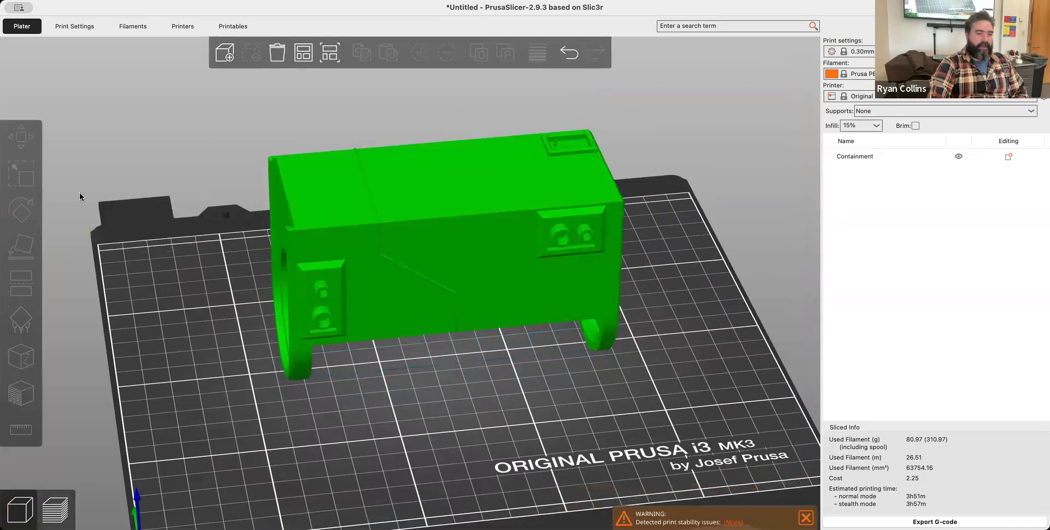
pyautogui.click(343, 195)
pyautogui.click(23, 244)
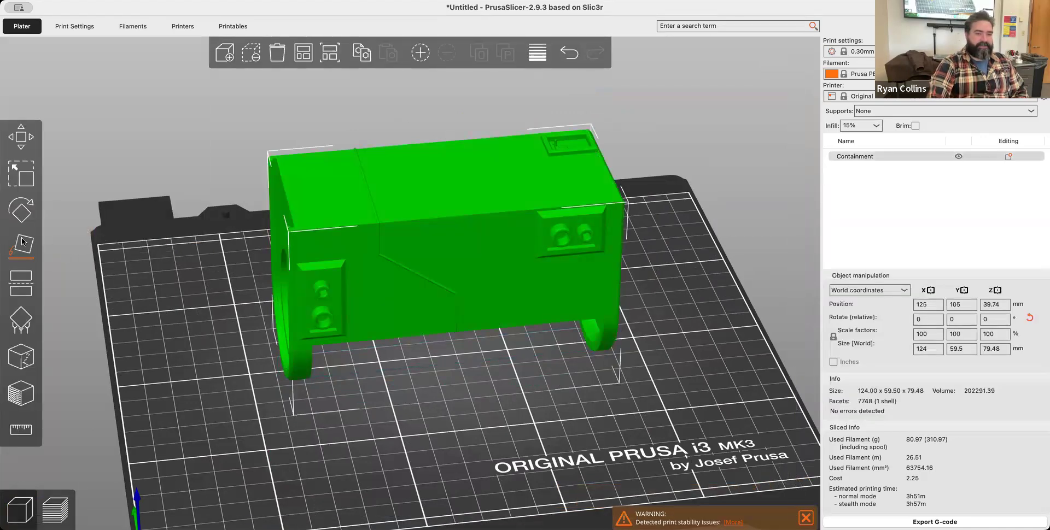
pyautogui.click(373, 173)
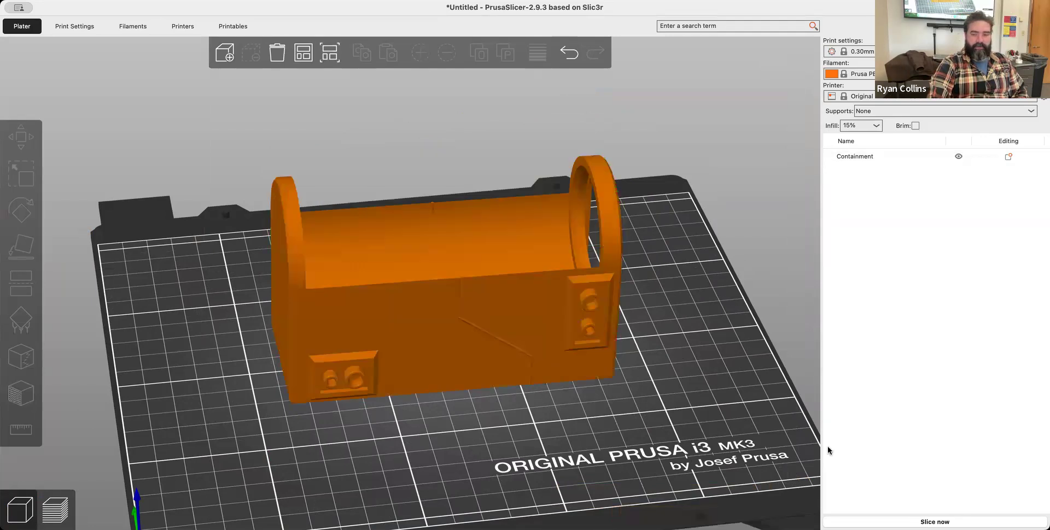
# Slice the Containment model lying on its back face and examine the underside and lowest layers in the preview.
pyautogui.click(935, 523)
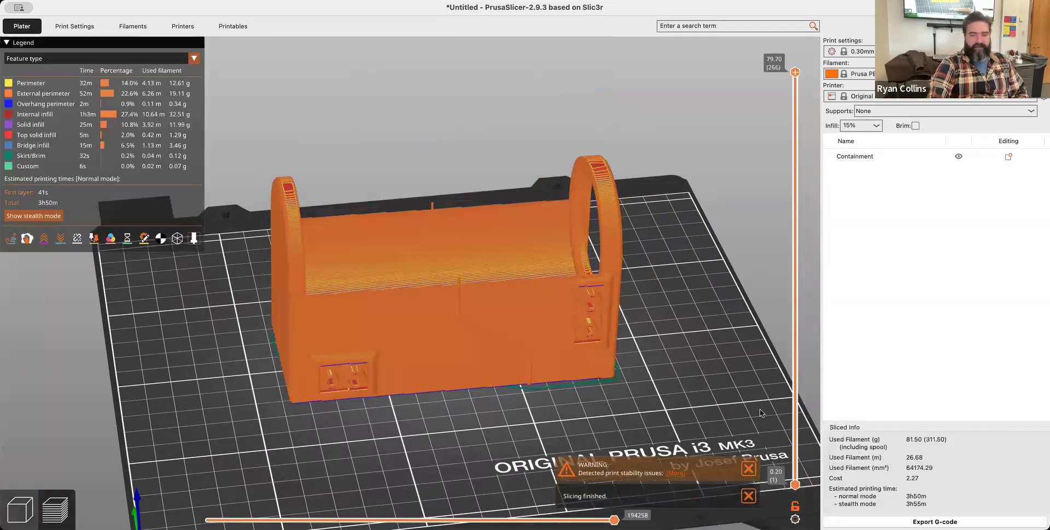
pyautogui.moveTo(729, 382); pyautogui.dragTo(507, 291)
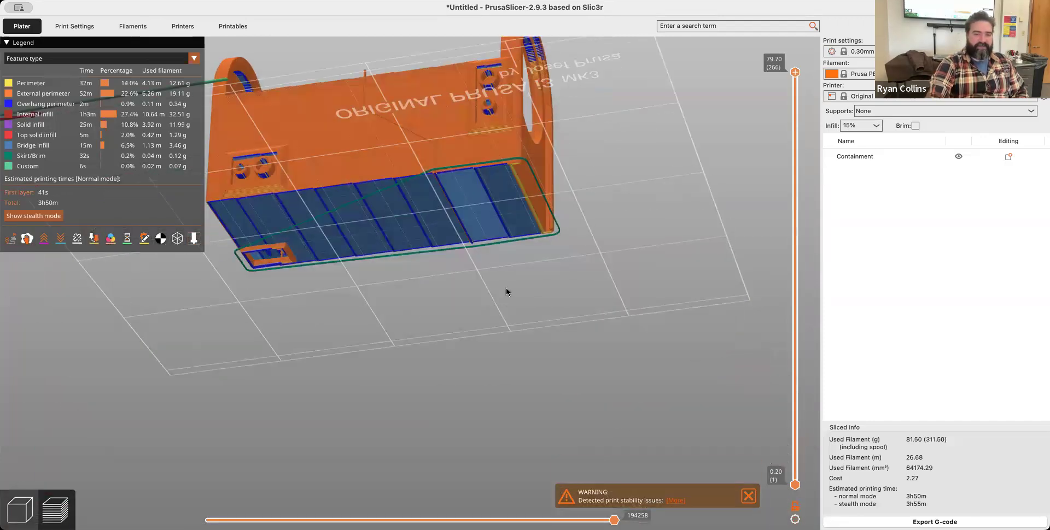
pyautogui.scroll(-9, 507, 289)
pyautogui.scroll(15, 431, 252)
pyautogui.moveTo(461, 241); pyautogui.dragTo(615, 285)
pyautogui.scroll(6, 558, 368)
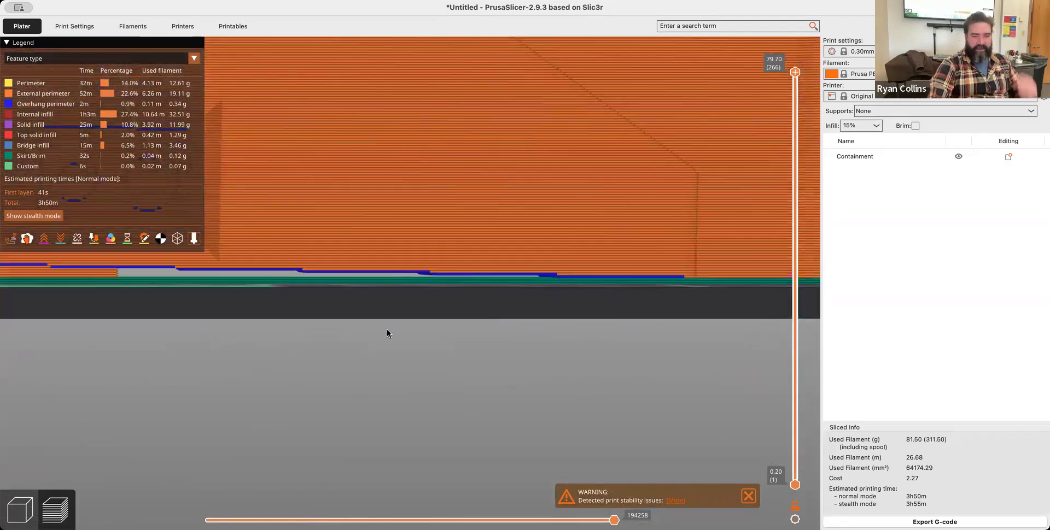
pyautogui.moveTo(552, 254); pyautogui.dragTo(556, 316)
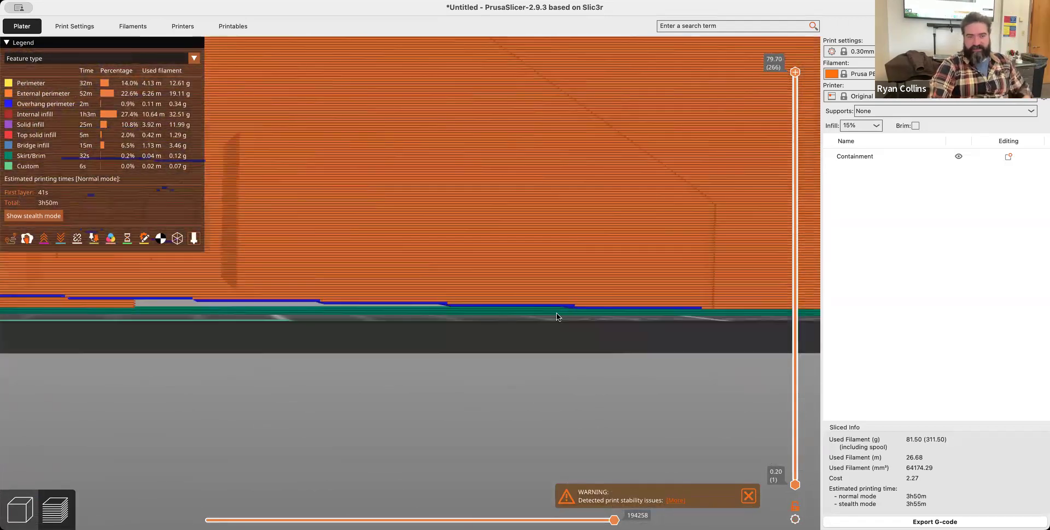
pyautogui.scroll(2, 556, 316)
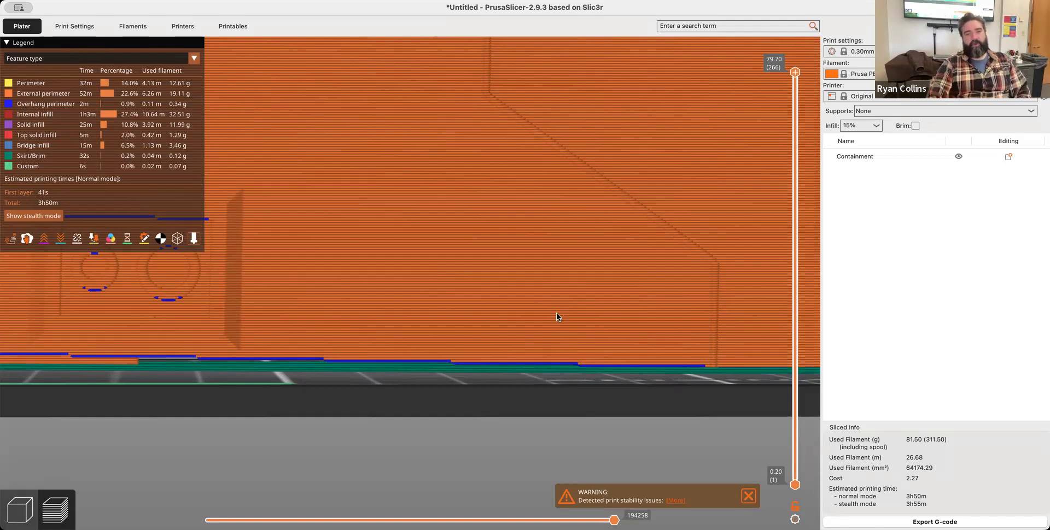
pyautogui.scroll(-10, 558, 316)
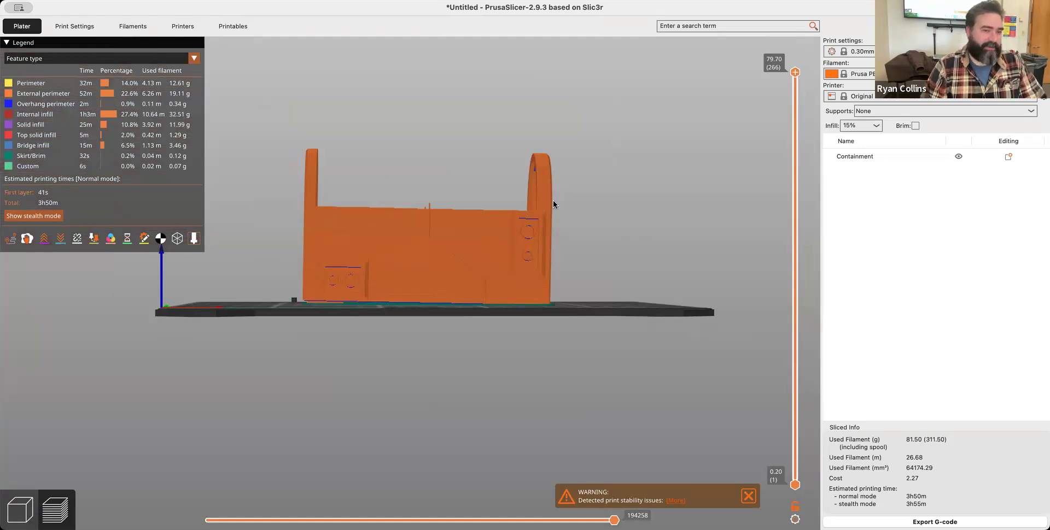
pyautogui.moveTo(623, 316)
pyautogui.mouseDown()
pyautogui.moveTo(612, 336)
pyautogui.moveTo(614, 318)
pyautogui.mouseUp()
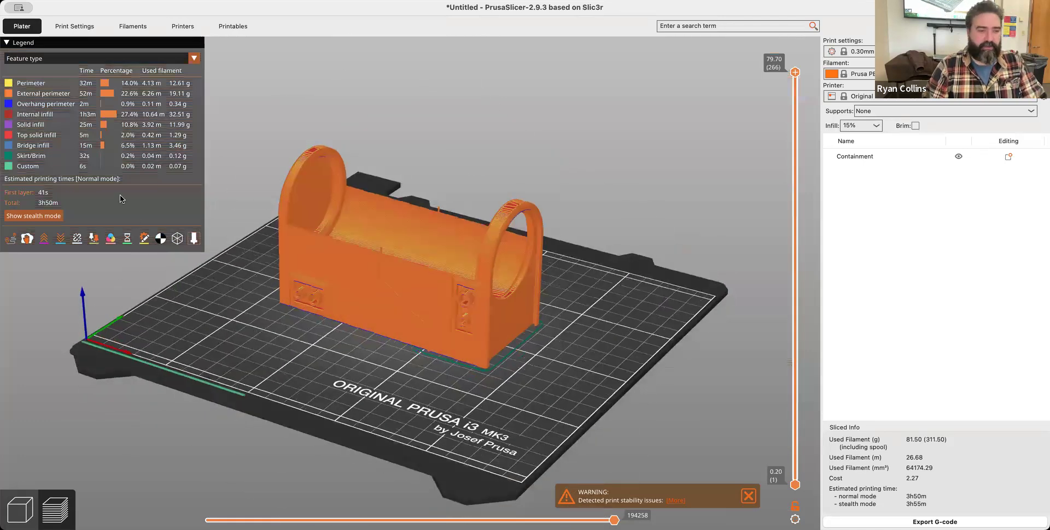
# Return to the 3D editor view and stand the Containment model upright on its closed end using Place on face.
pyautogui.click(21, 510)
pyautogui.click(364, 291)
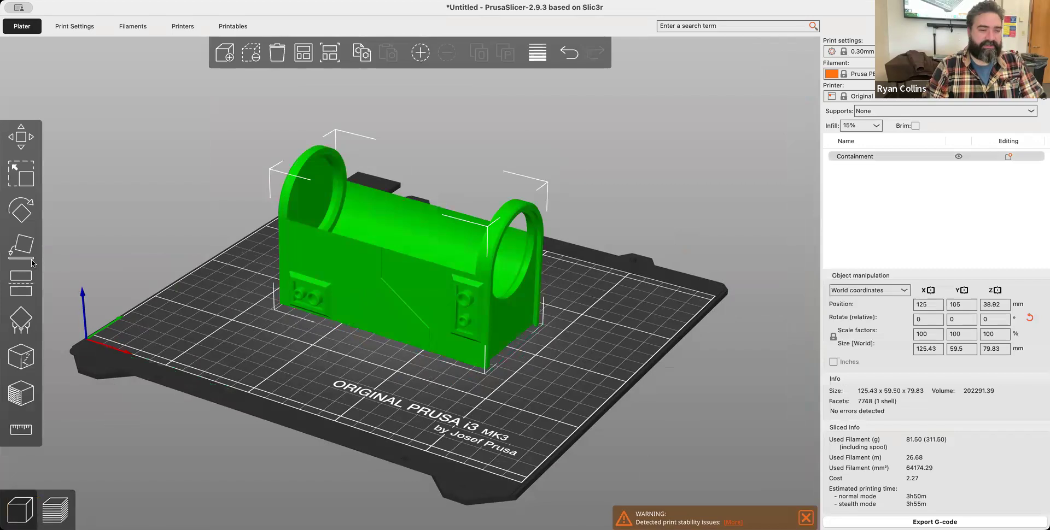
pyautogui.click(24, 244)
pyautogui.moveTo(245, 325); pyautogui.dragTo(319, 301)
pyautogui.click(328, 288)
pyautogui.click(582, 325)
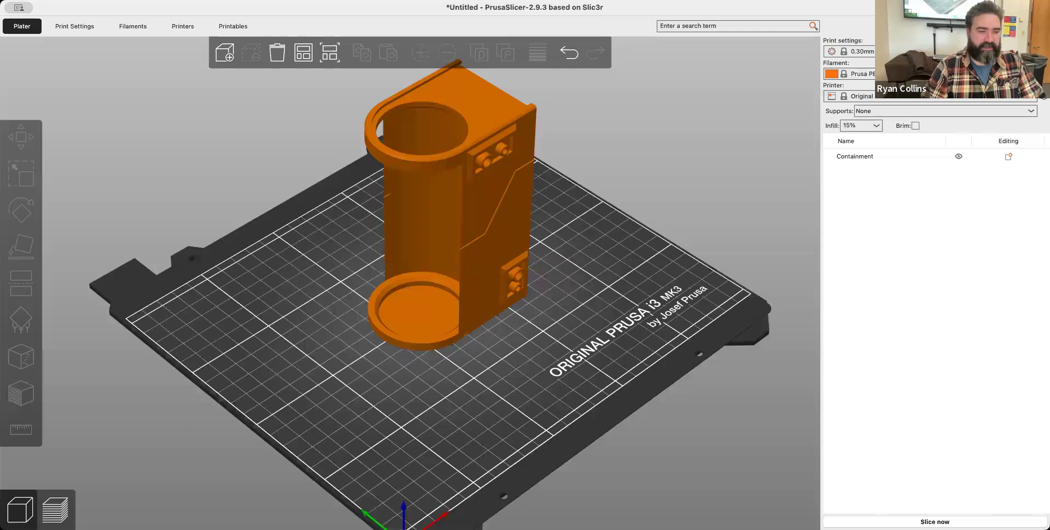
# Slice the upright Containment model for comparison and divide it into two objects with a planar cut at Z 62 mm.
pyautogui.click(515, 203)
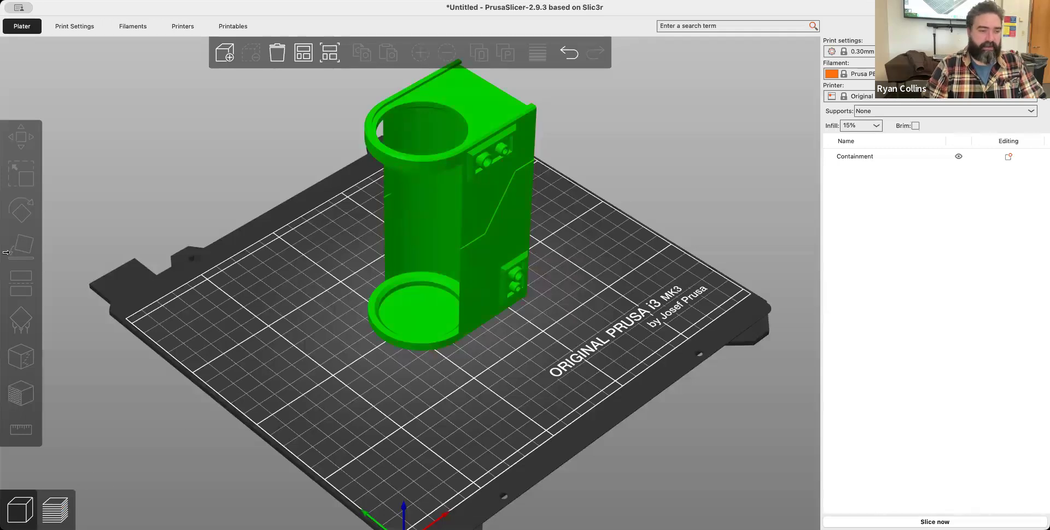
pyautogui.click(21, 283)
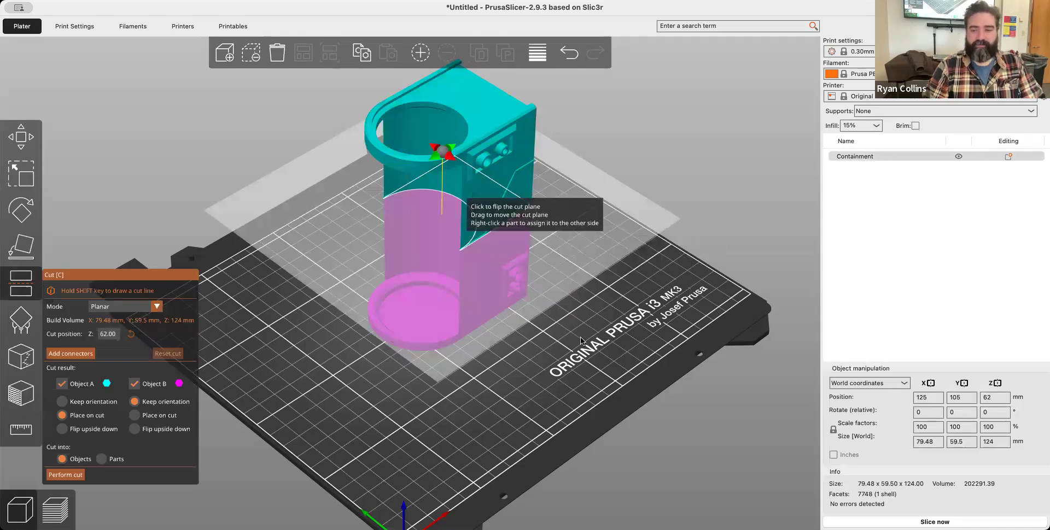
pyautogui.click(935, 522)
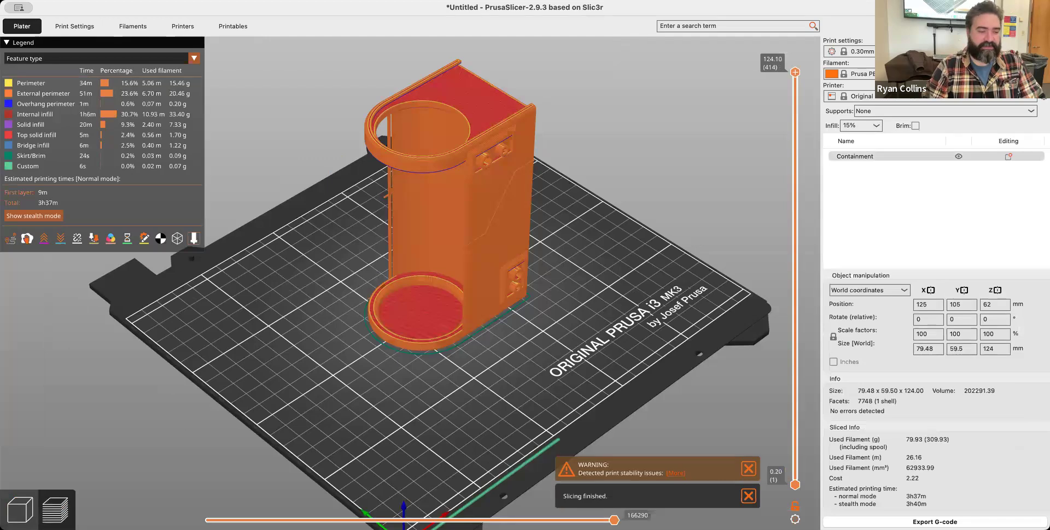
pyautogui.click(20, 511)
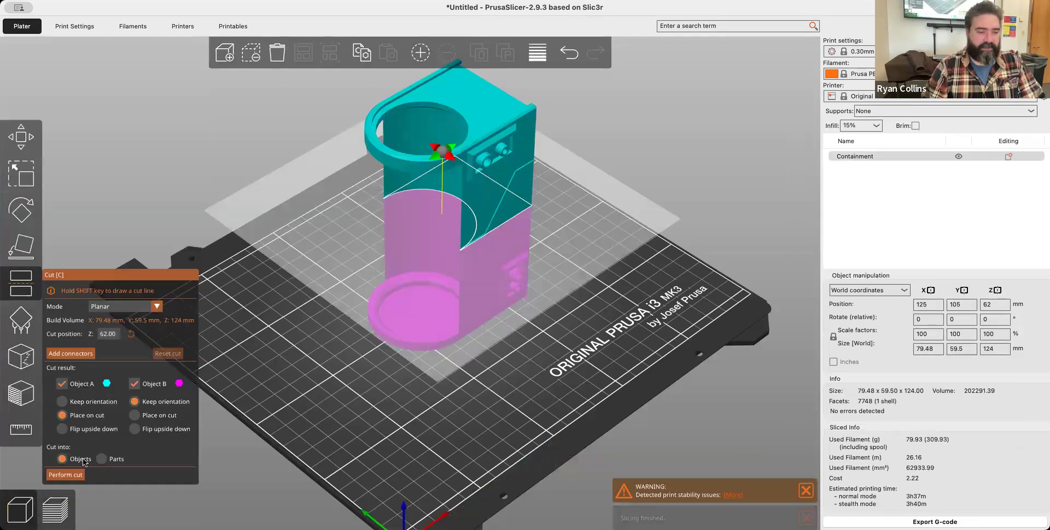
pyautogui.click(66, 475)
# Slice the two cut Containment halves together and examine their preview from several sides.
pyautogui.moveTo(680, 335); pyautogui.dragTo(525, 309)
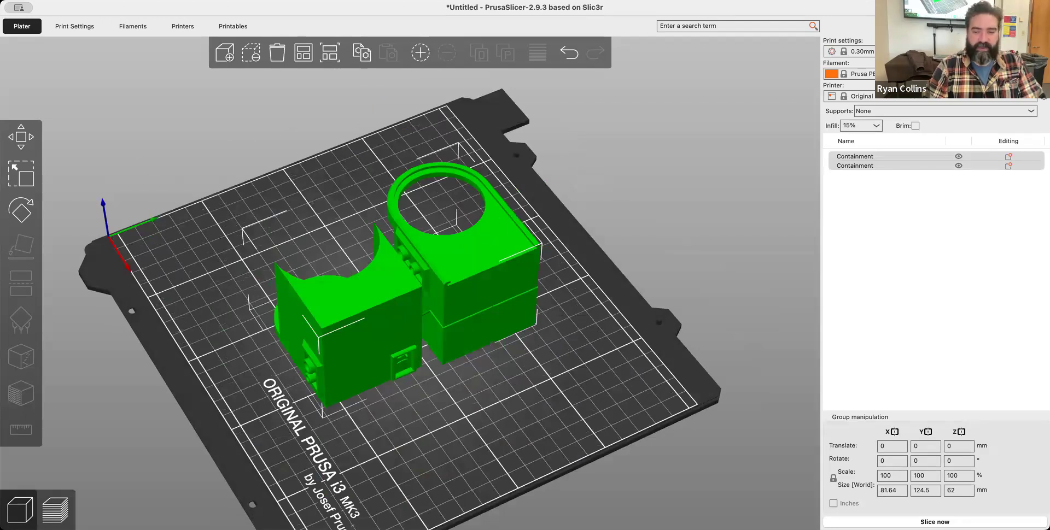
pyautogui.hotkey('ctrl', 'r')
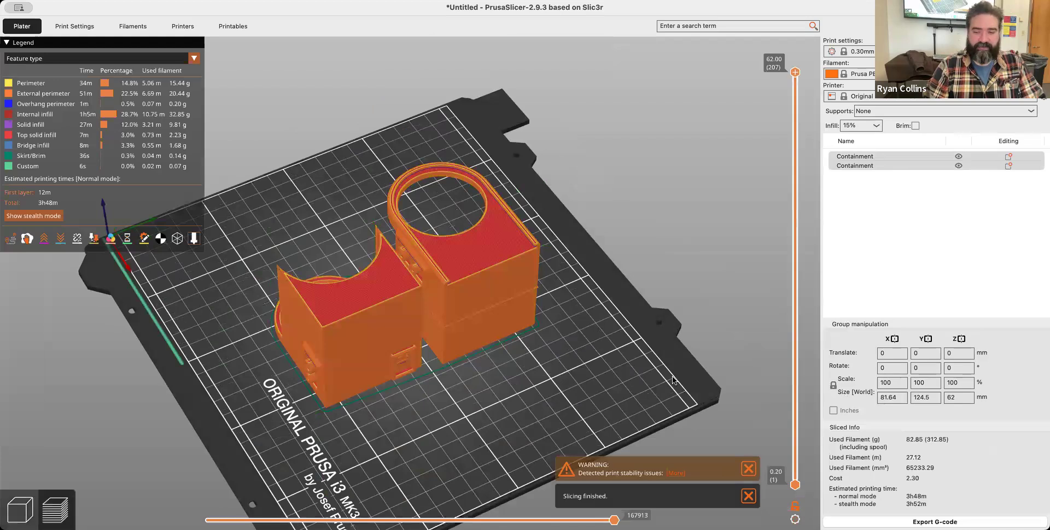
pyautogui.moveTo(602, 353); pyautogui.dragTo(576, 346)
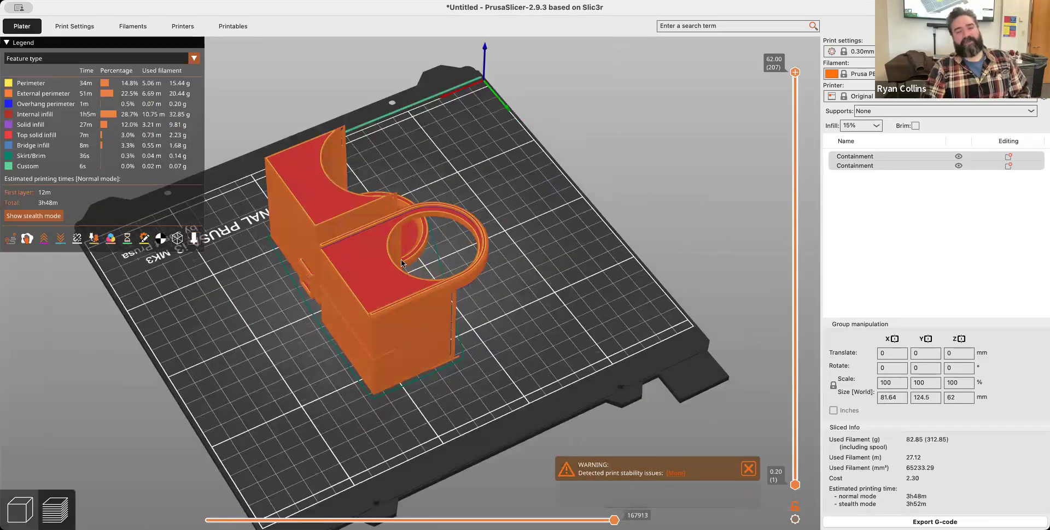
pyautogui.moveTo(346, 238); pyautogui.dragTo(307, 196)
pyautogui.scroll(5, 307, 200)
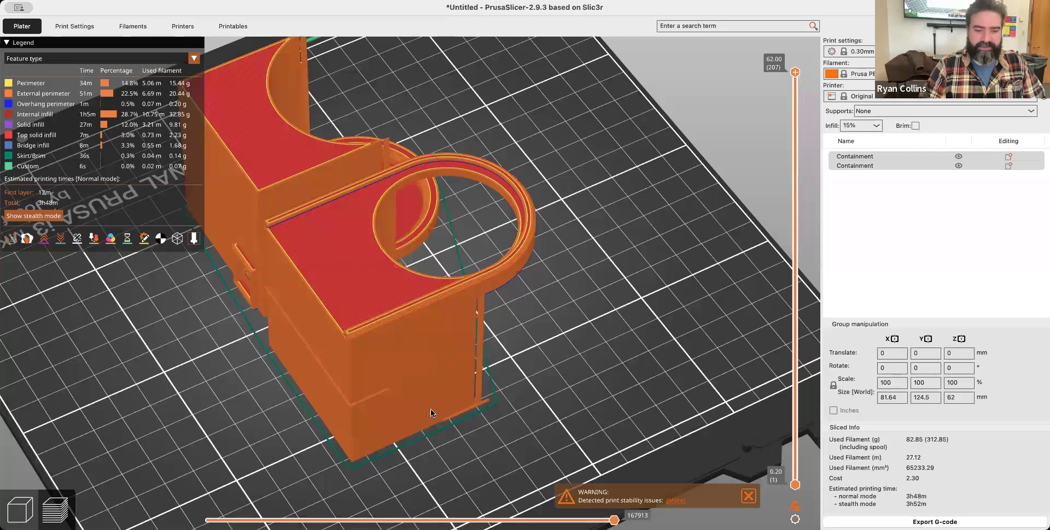
# Switch to Autodesk Fusion and start a new empty design.
pyautogui.press('super+Tab')
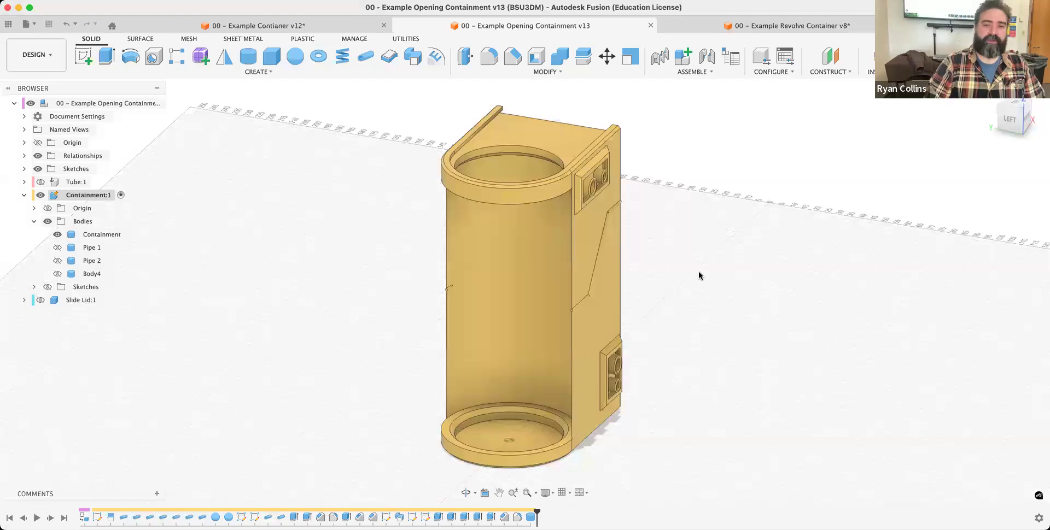
pyautogui.click(805, 28)
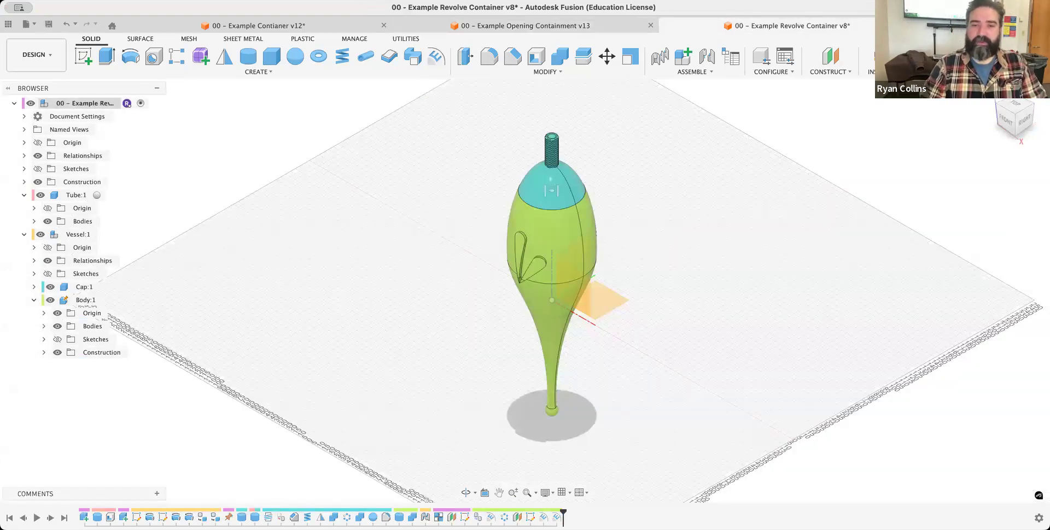
pyautogui.press('super+n')
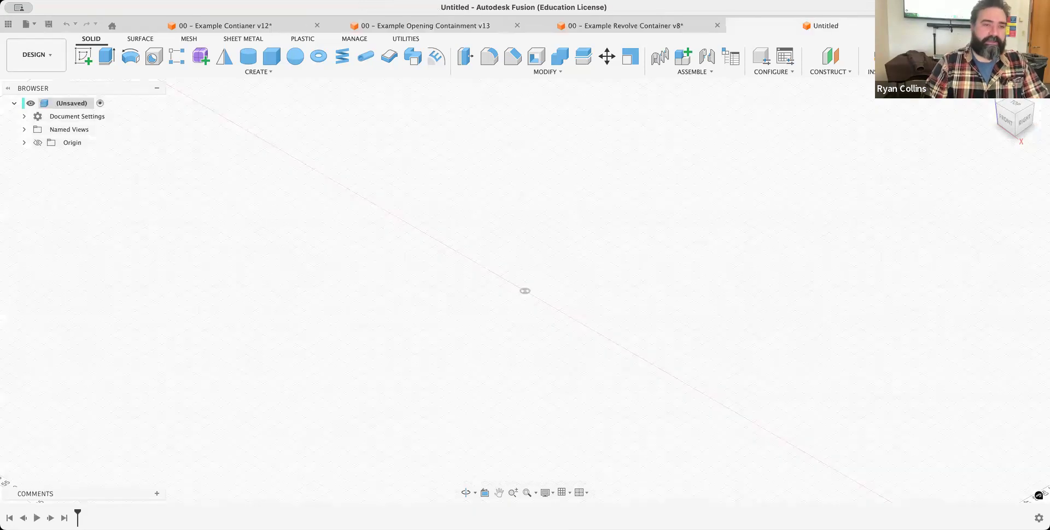
# Create a cylinder centred on the origin of the ground plane, 50 mm in diameter and about 85 mm high, as a new body.
pyautogui.click(248, 56)
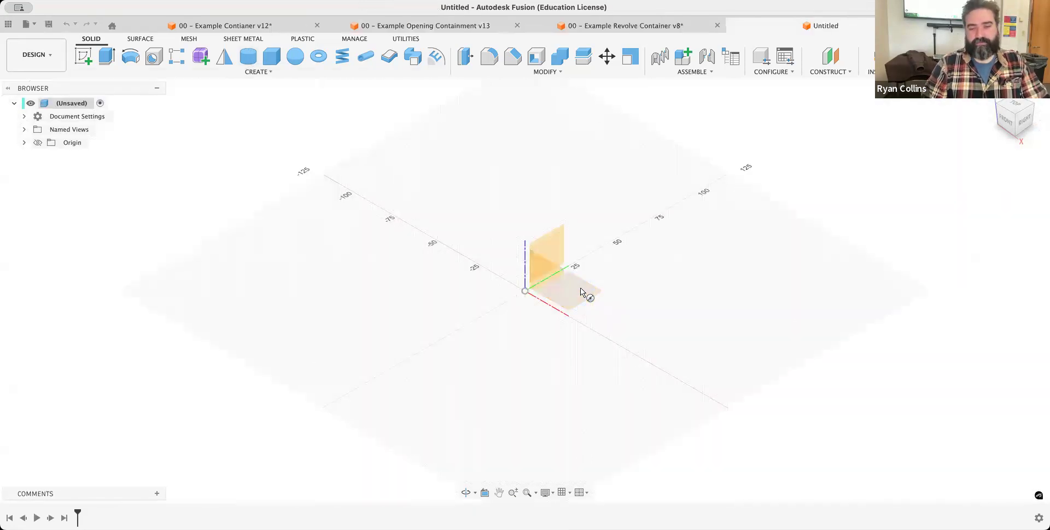
pyautogui.click(581, 292)
pyautogui.click(525, 290)
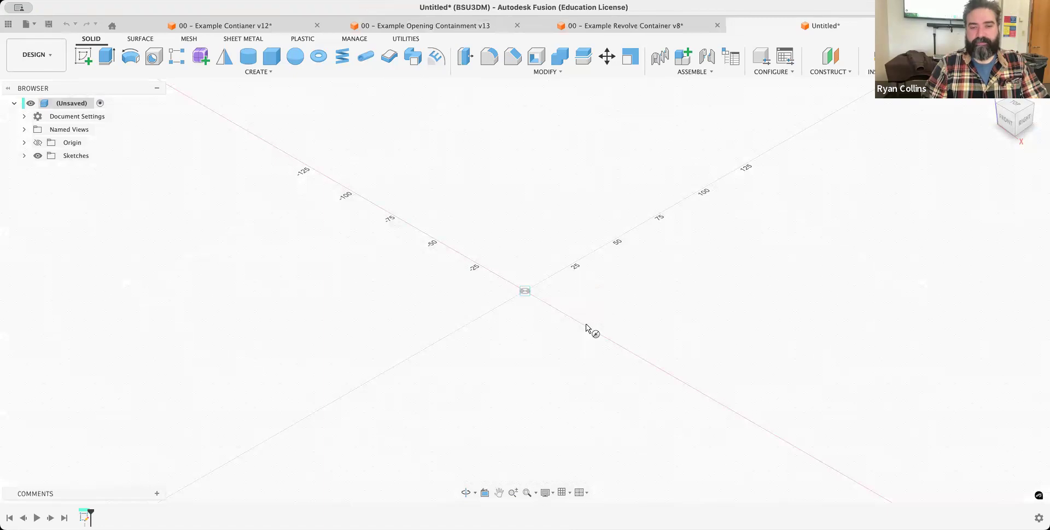
pyautogui.write('50')
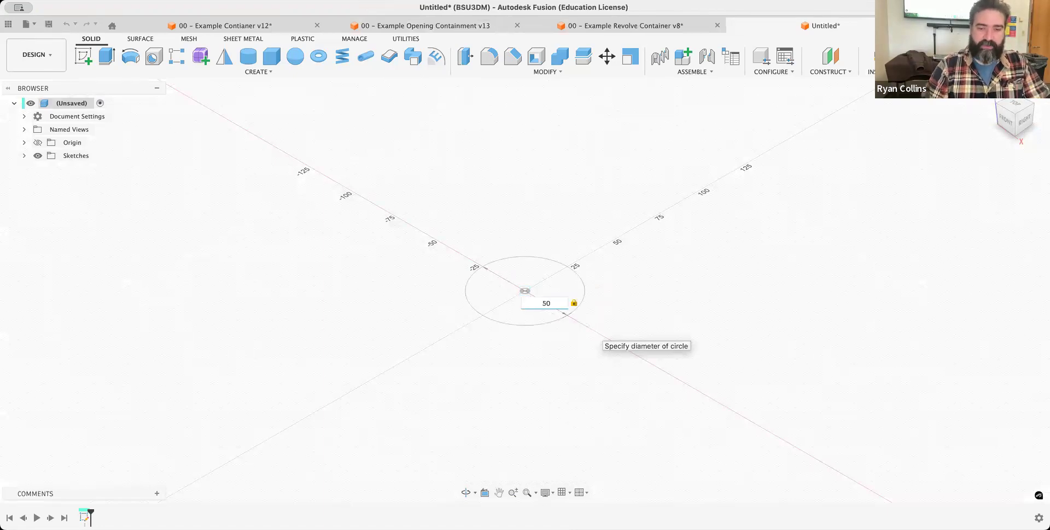
pyautogui.press('Return')
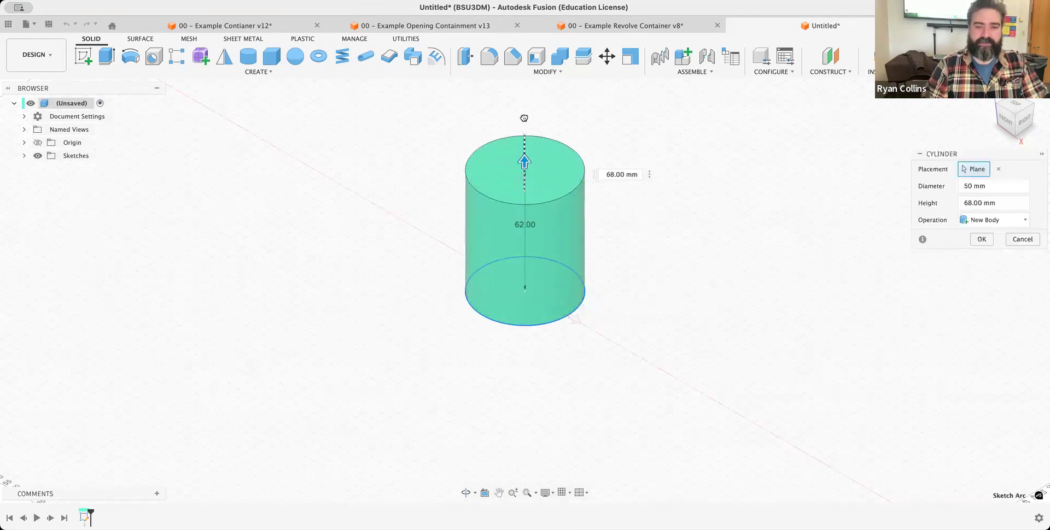
pyautogui.moveTo(524, 118); pyautogui.dragTo(524, 117)
pyautogui.click(983, 239)
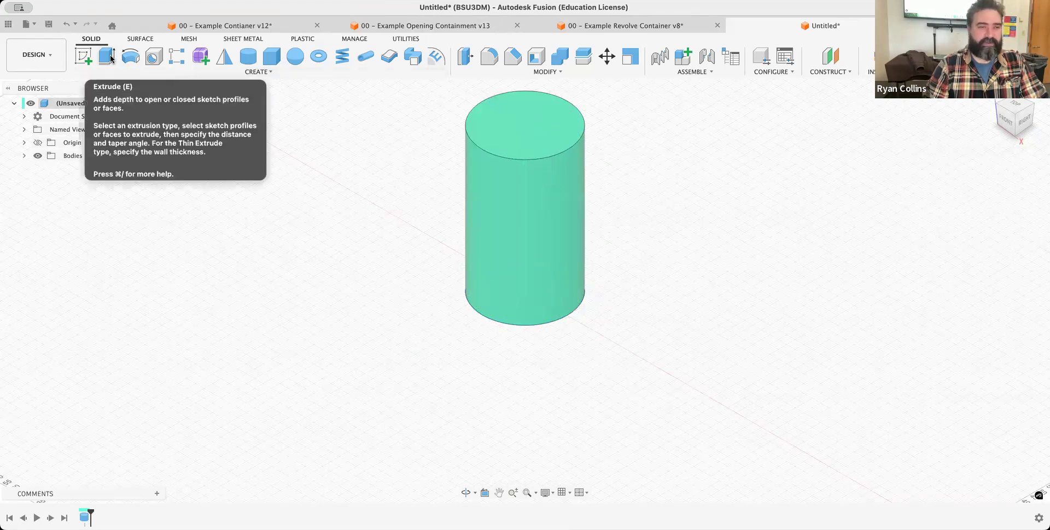
# Sketch a circle about 3 mm in diameter on the cylinder's top face, centred on the rim where it meets the horizontal axis.
pyautogui.click(541, 133)
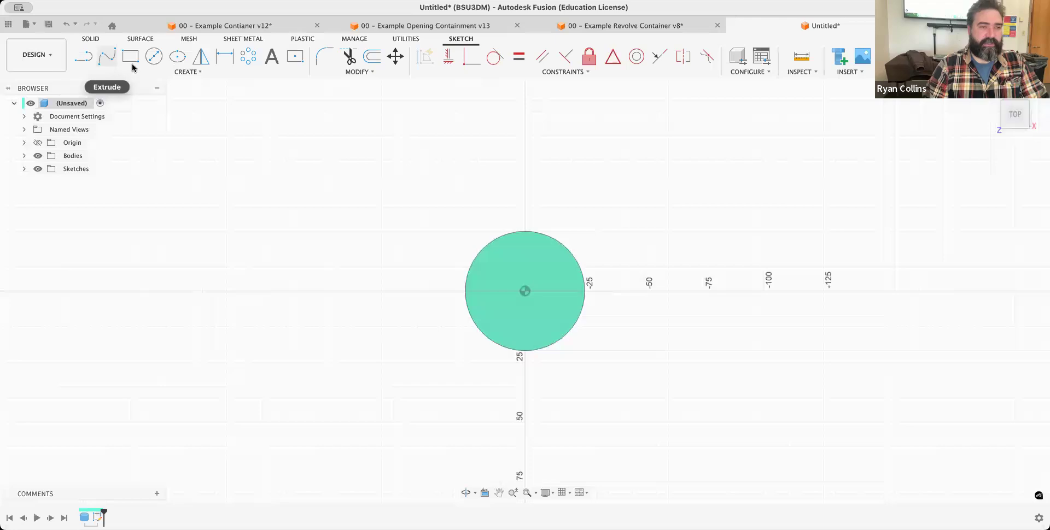
pyautogui.click(154, 56)
pyautogui.scroll(5, 602, 312)
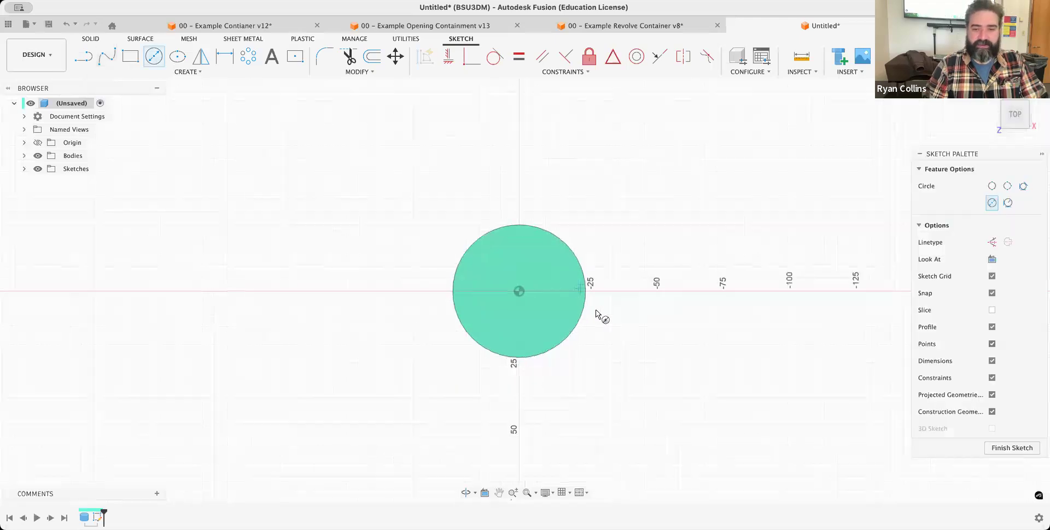
pyautogui.scroll(3, 563, 273)
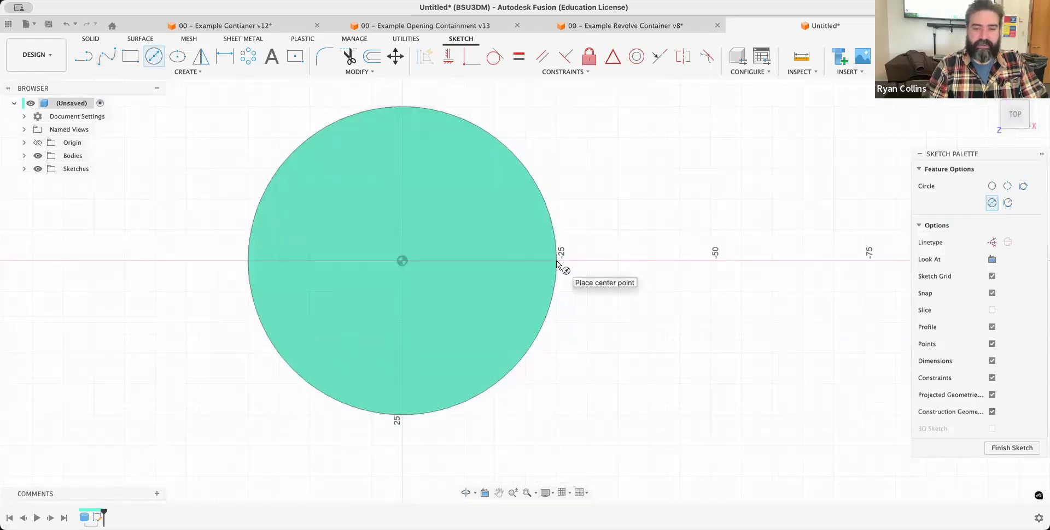
pyautogui.click(562, 264)
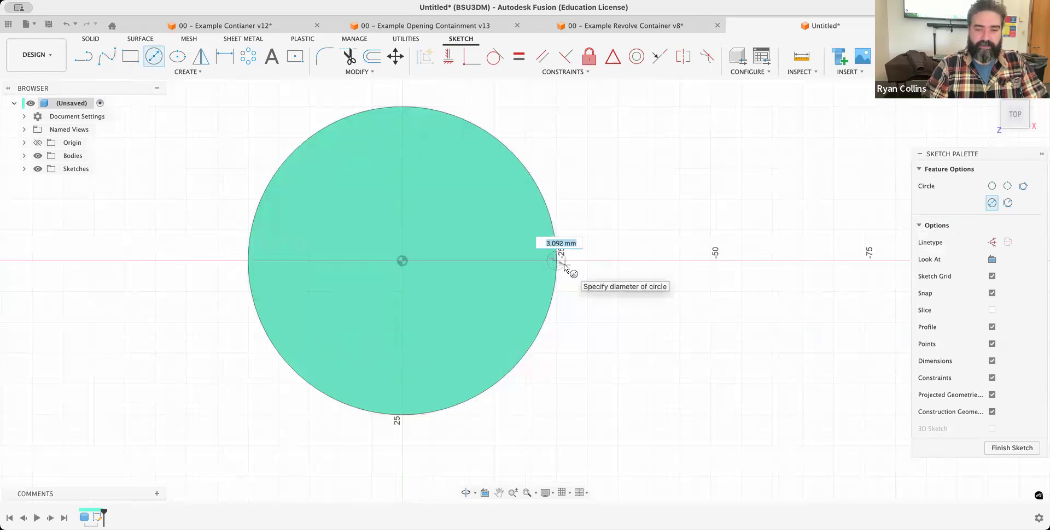
pyautogui.click(565, 264)
pyautogui.press('Escape')
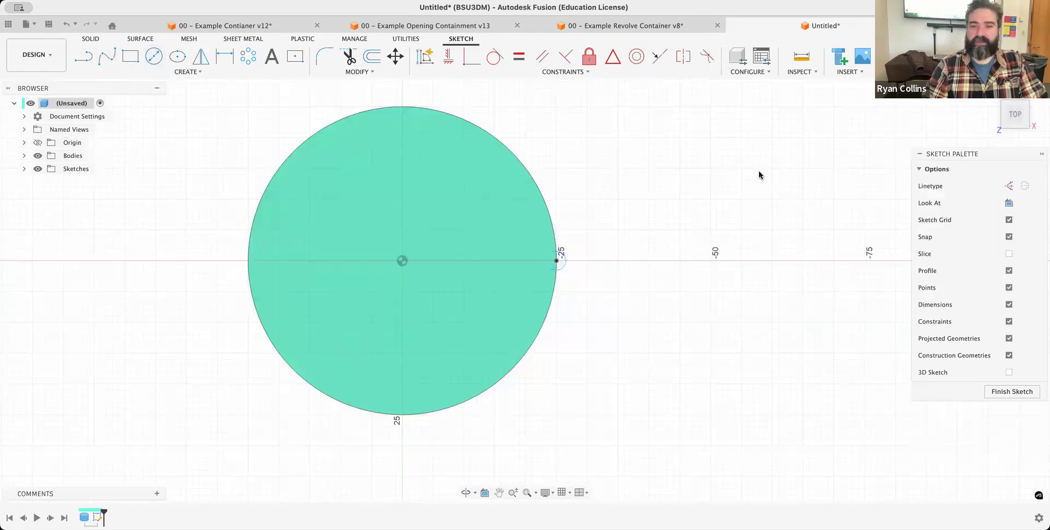
# Extrude both halves of the small circle as a cut, using To Object to reach the cylinder's bottom face.
pyautogui.click(974, 109)
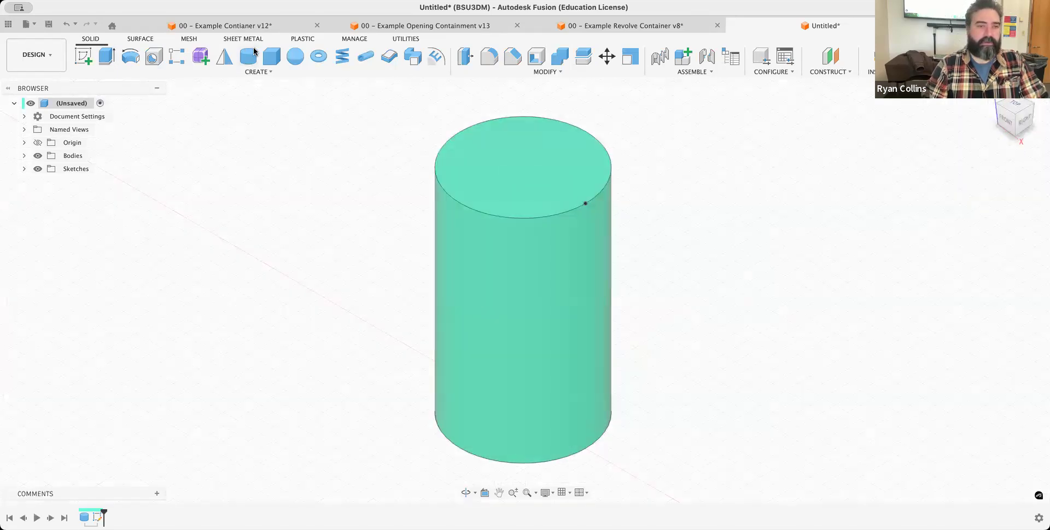
pyautogui.press('e')
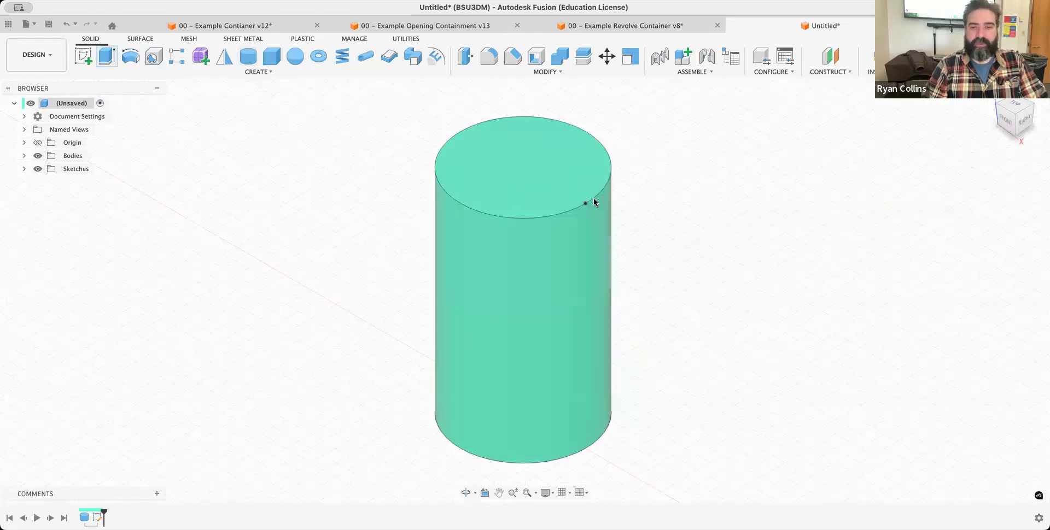
pyautogui.scroll(5, 594, 204)
pyautogui.click(568, 210)
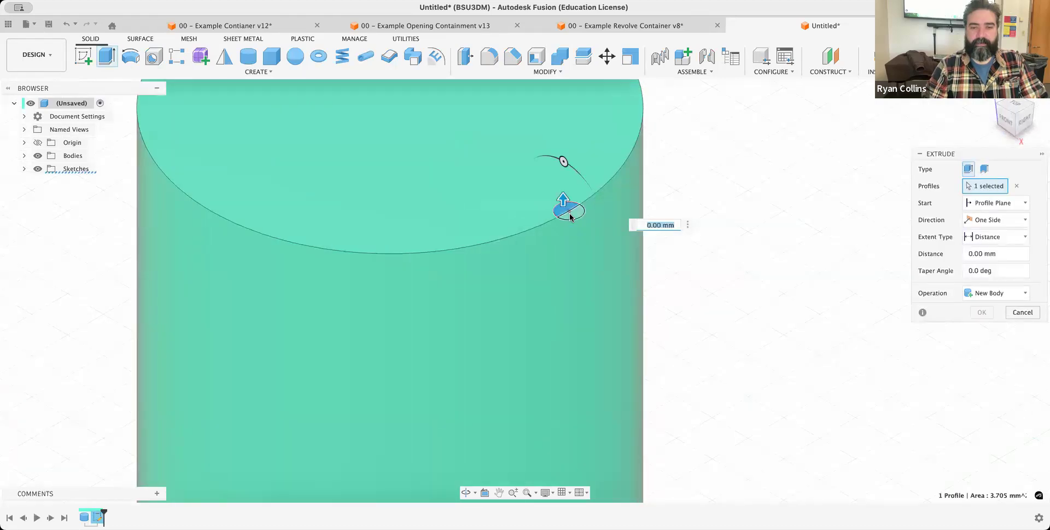
pyautogui.scroll(-5, 820, 191)
pyautogui.click(996, 237)
pyautogui.click(980, 267)
pyautogui.keyDown('shift'); pyautogui.moveTo(752, 321); pyautogui.dragTo(659, 296, button='middle'); pyautogui.keyUp('shift')
pyautogui.scroll(-5, 658, 295)
pyautogui.click(398, 461)
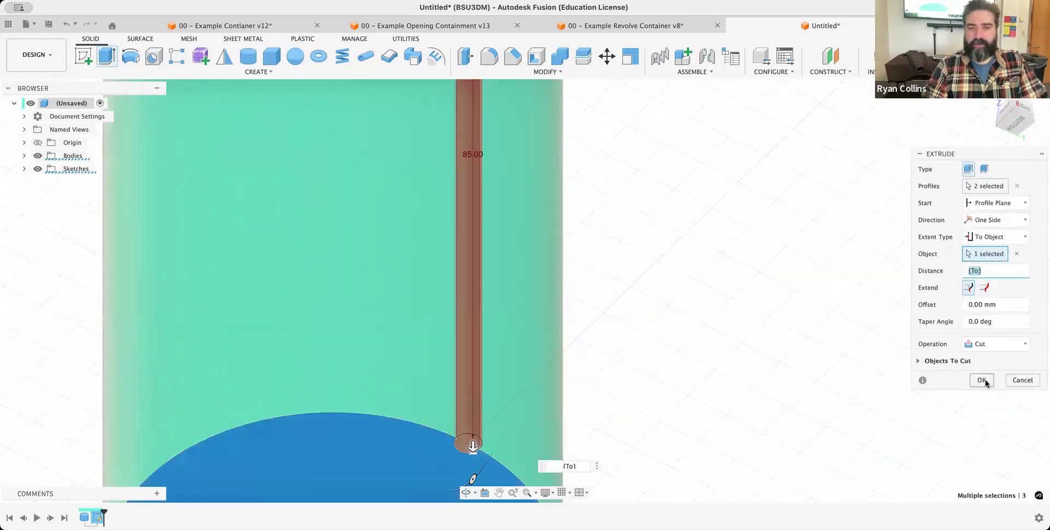
pyautogui.click(983, 382)
pyautogui.click(986, 95)
pyautogui.keyDown('shift'); pyautogui.moveTo(646, 261); pyautogui.dragTo(624, 283, button='middle'); pyautogui.keyUp('shift')
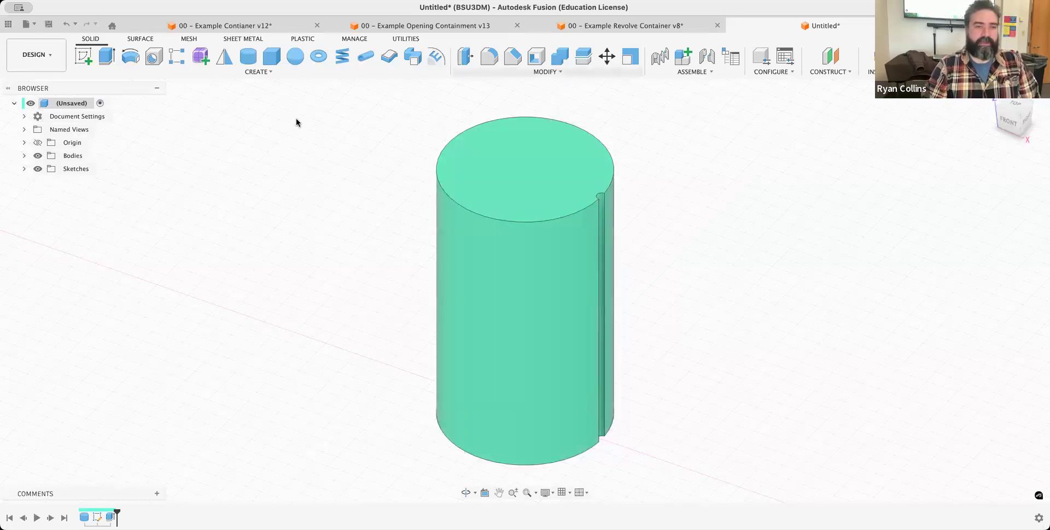
# Create a construction plane offset 35 mm upward from the XY ground plane, crossing the cylinder.
pyautogui.click(830, 56)
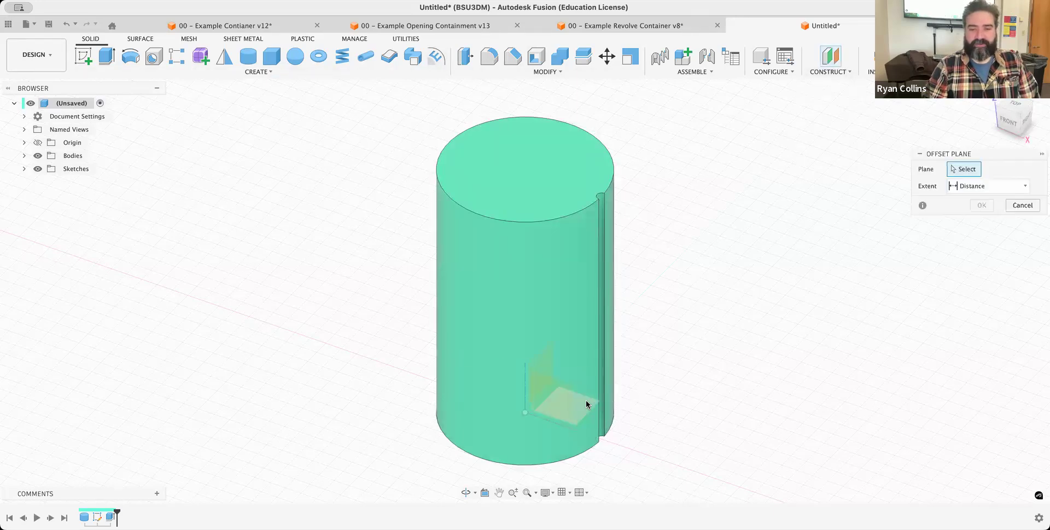
pyautogui.click(586, 401)
pyautogui.moveTo(607, 389); pyautogui.dragTo(607, 290)
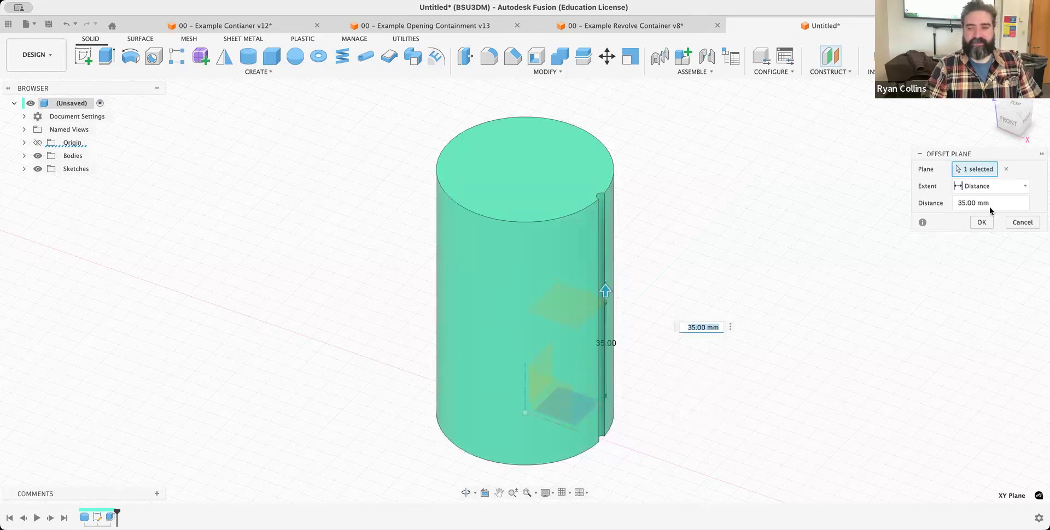
pyautogui.click(987, 222)
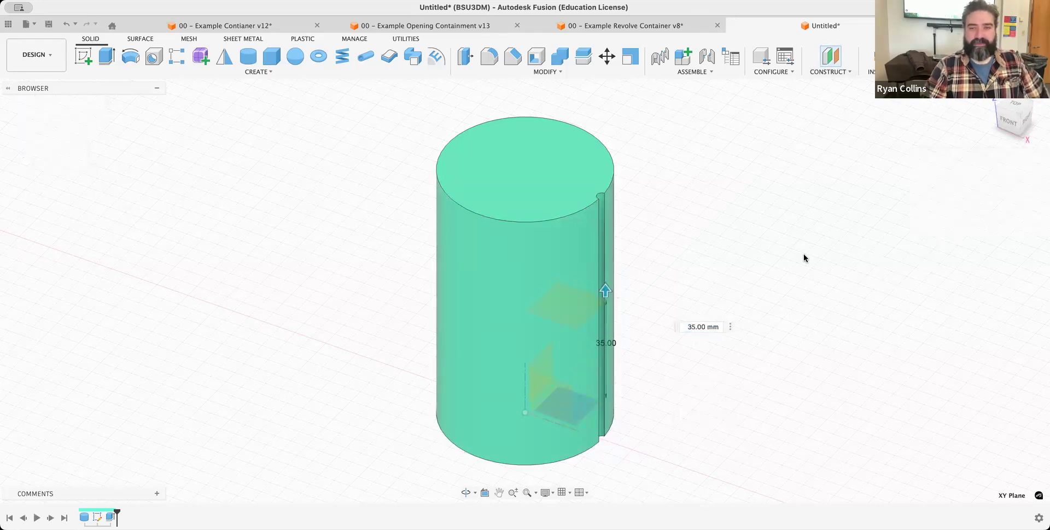
# Split the grooved cylinder body horizontally, using the offset construction plane as the splitting tool.
pyautogui.click(582, 55)
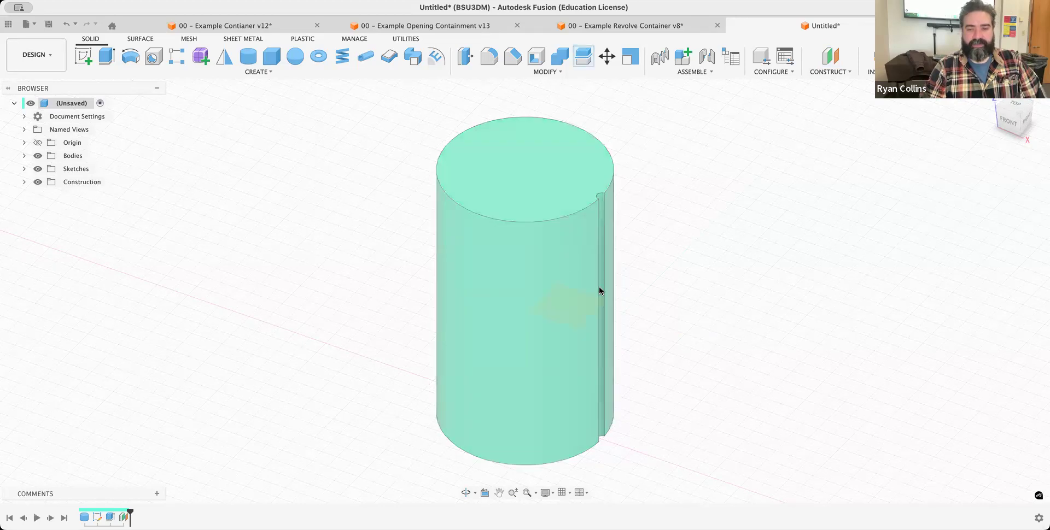
pyautogui.click(569, 299)
pyautogui.click(24, 182)
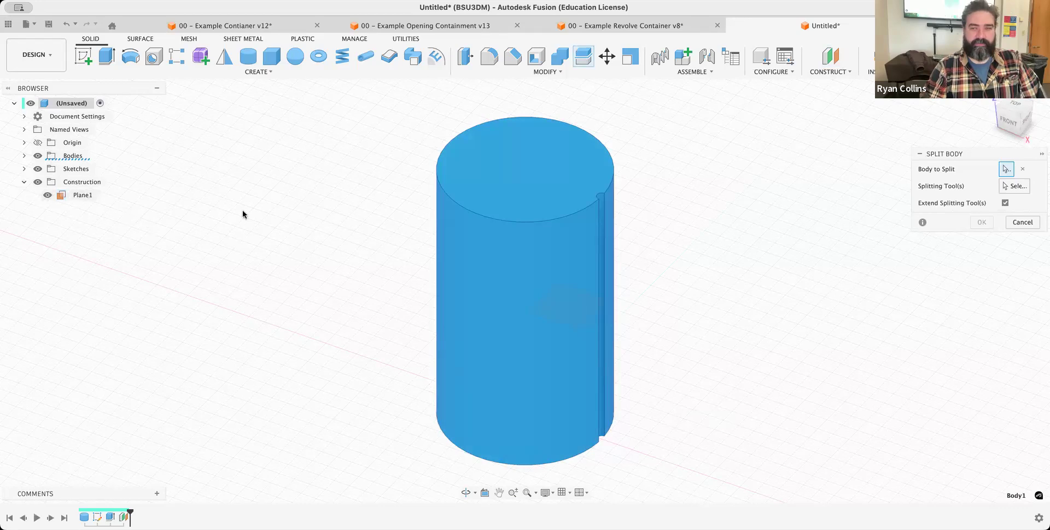
pyautogui.click(1019, 185)
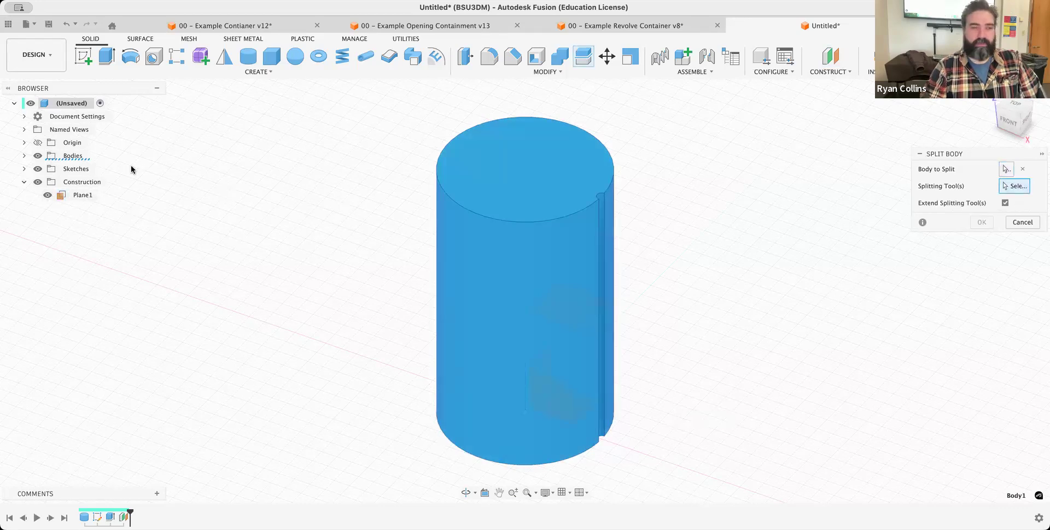
pyautogui.click(72, 197)
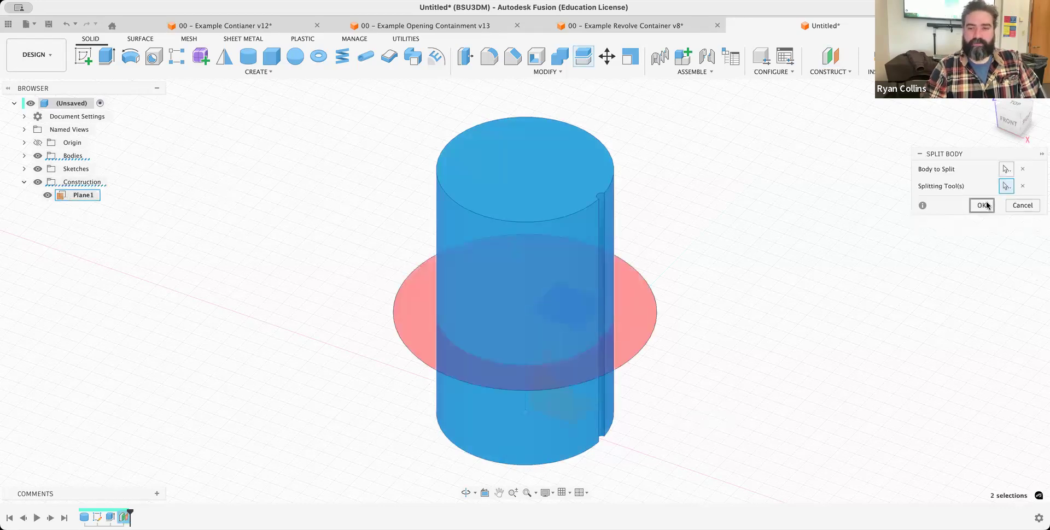
pyautogui.click(982, 222)
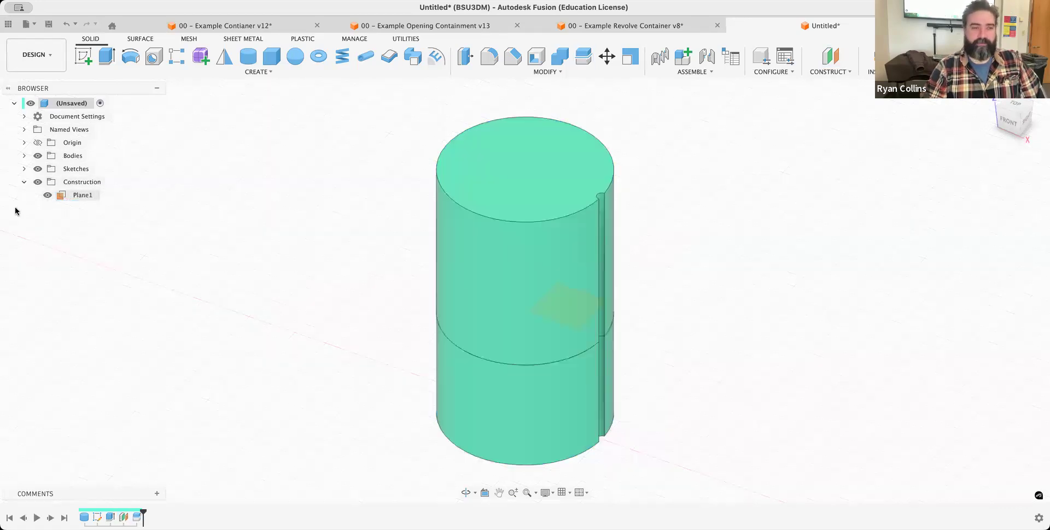
# Hide the upper cylinder body and place a sphere at the centre of the lower body's top face.
pyautogui.click(24, 157)
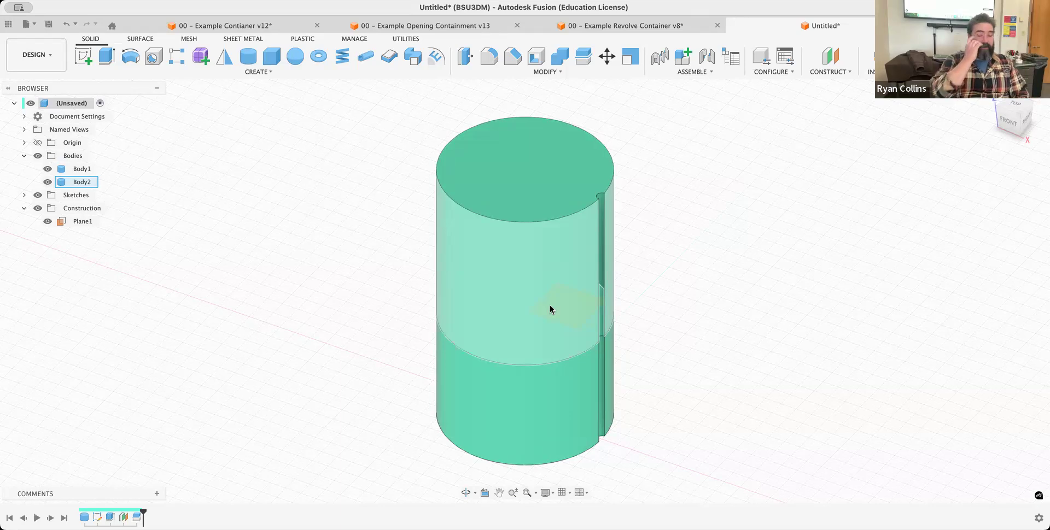
pyautogui.click(47, 182)
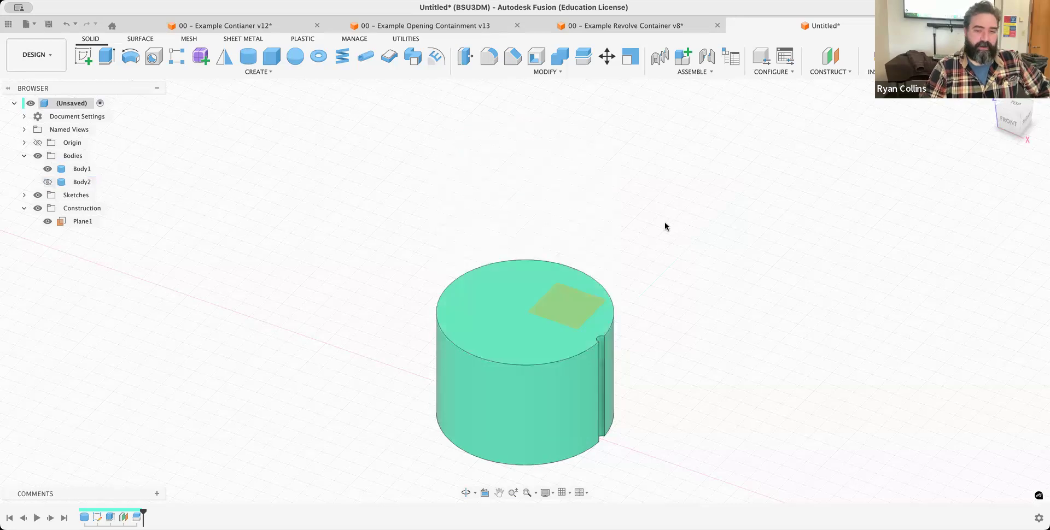
pyautogui.click(297, 60)
pyautogui.click(504, 287)
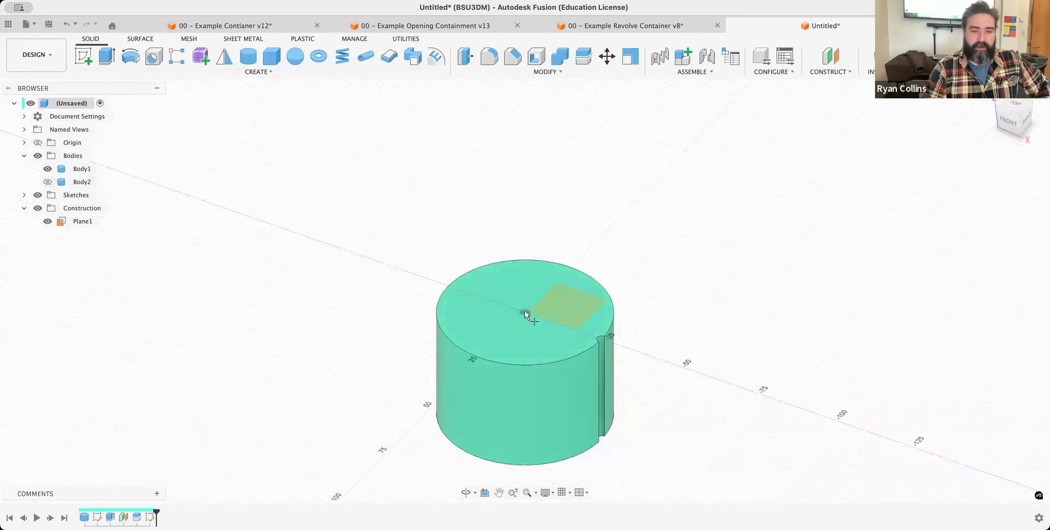
pyautogui.click(524, 311)
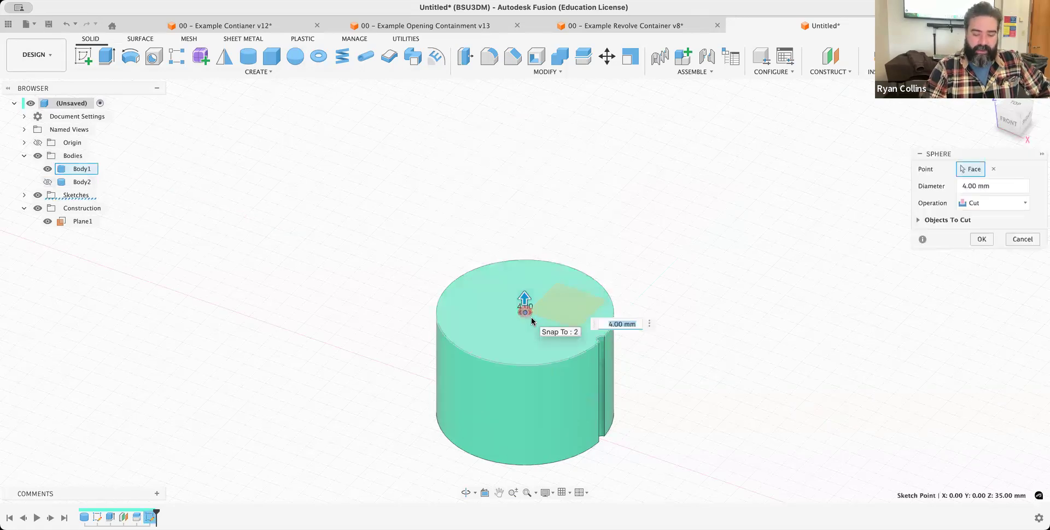
# Create a 10 mm diameter sphere at the centre of the lower body's top face with the Join operation.
pyautogui.write('10')
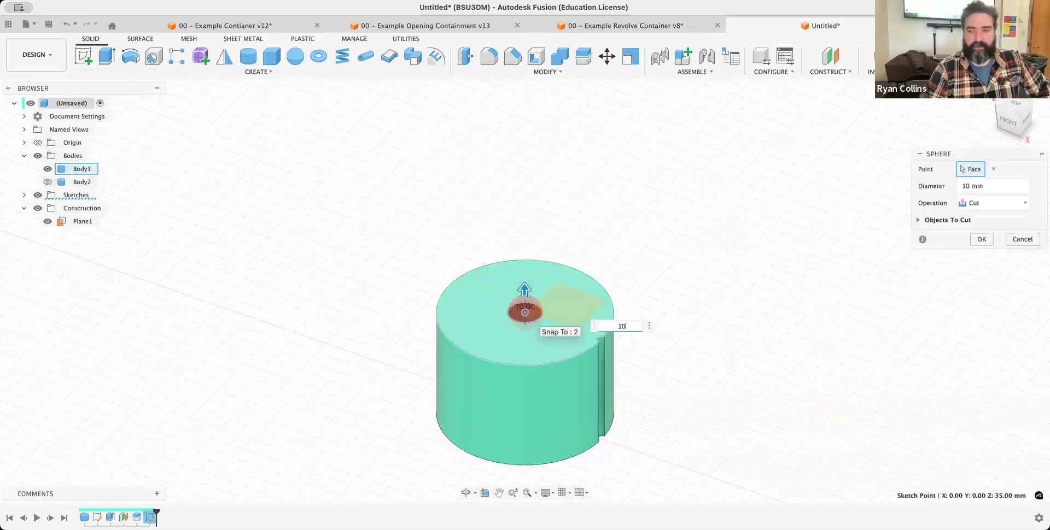
pyautogui.click(979, 204)
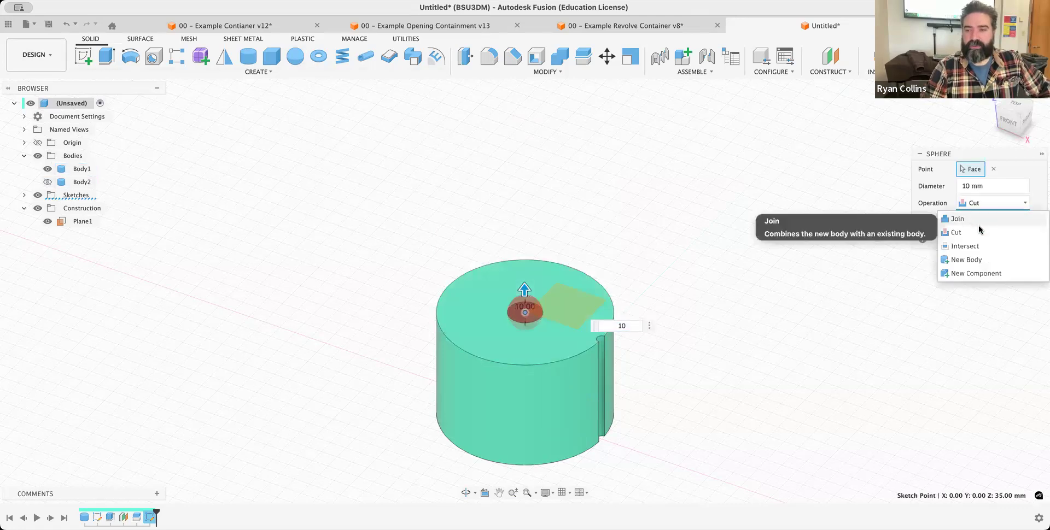
pyautogui.click(979, 224)
pyautogui.click(980, 223)
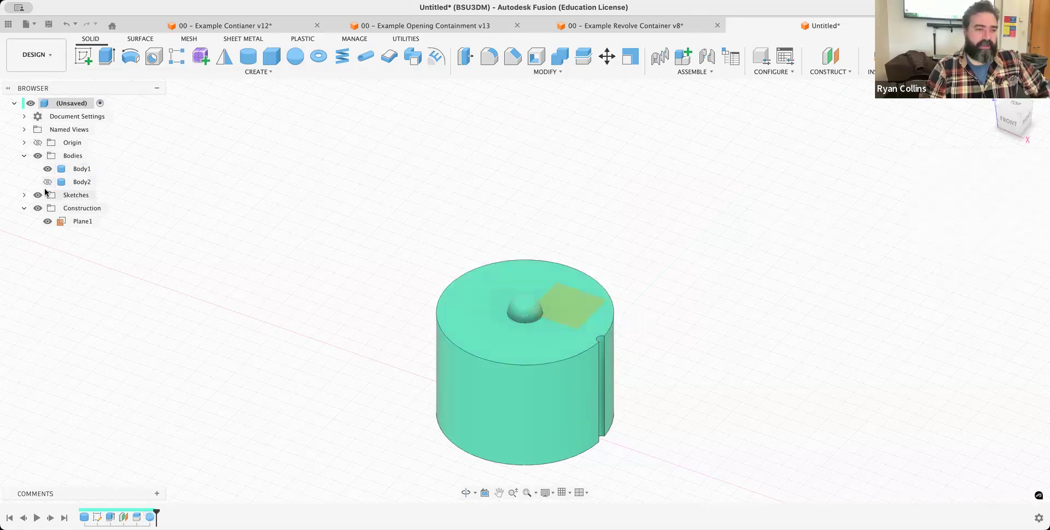
# Show Body2 and use Combine to cut the lower body's shape from the upper body, keeping the tool body.
pyautogui.click(48, 182)
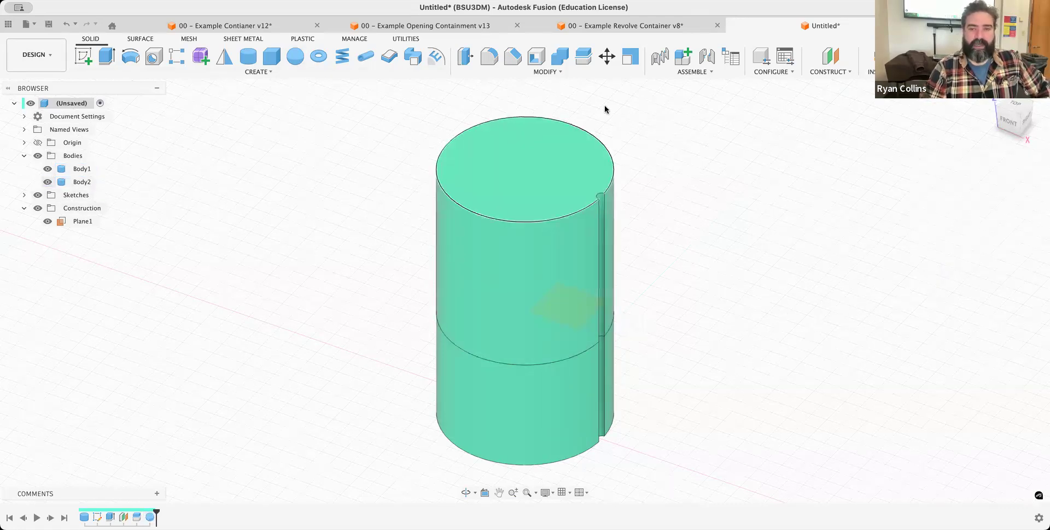
pyautogui.click(560, 56)
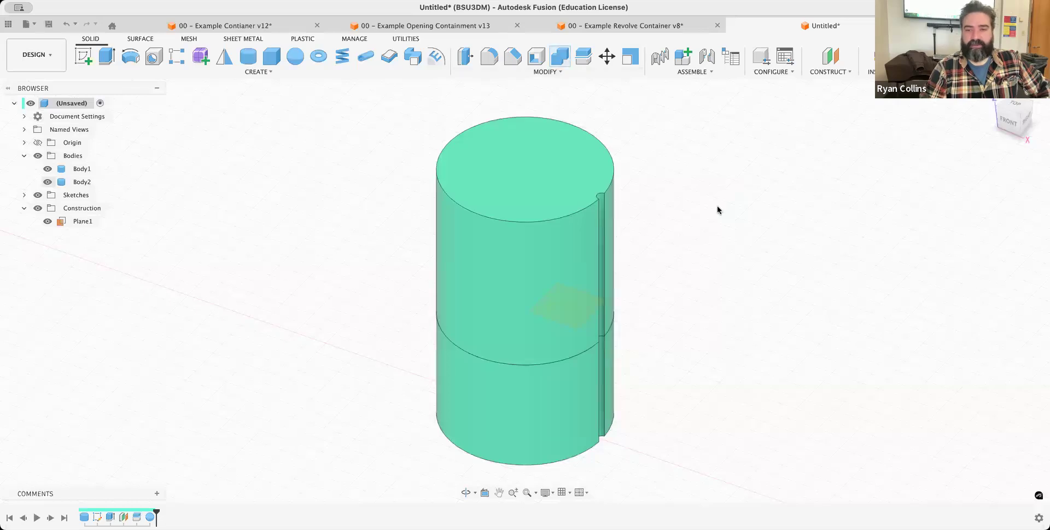
pyautogui.click(536, 260)
pyautogui.click(574, 390)
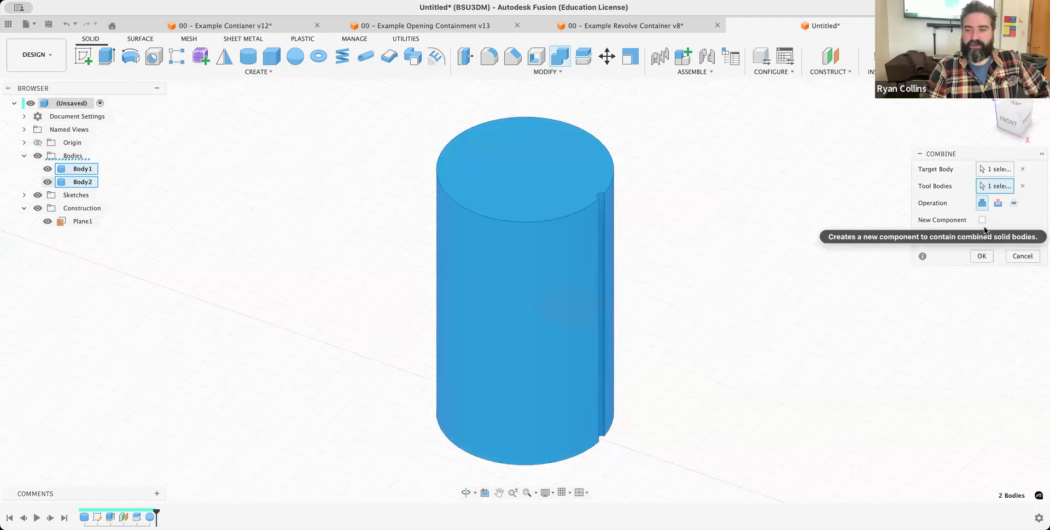
pyautogui.click(998, 204)
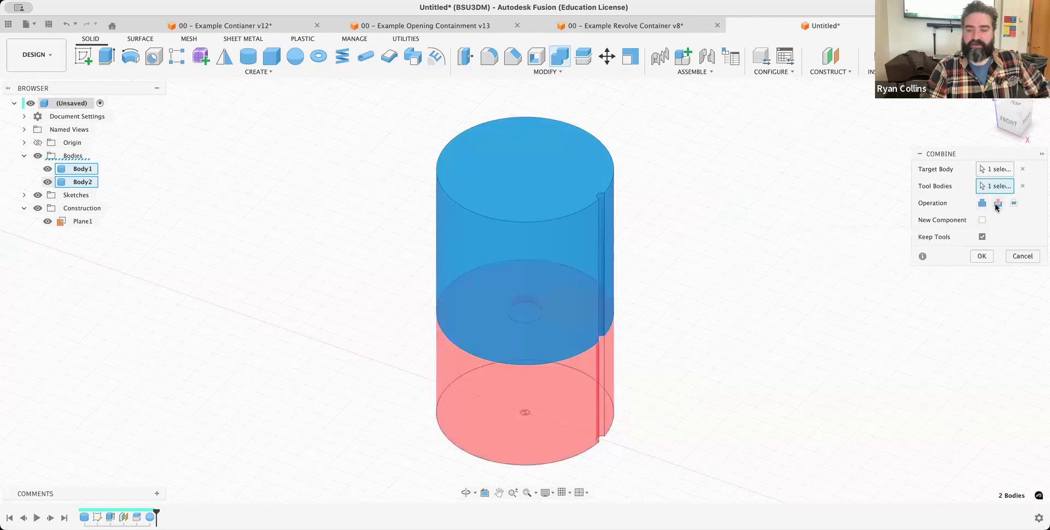
pyautogui.click(982, 256)
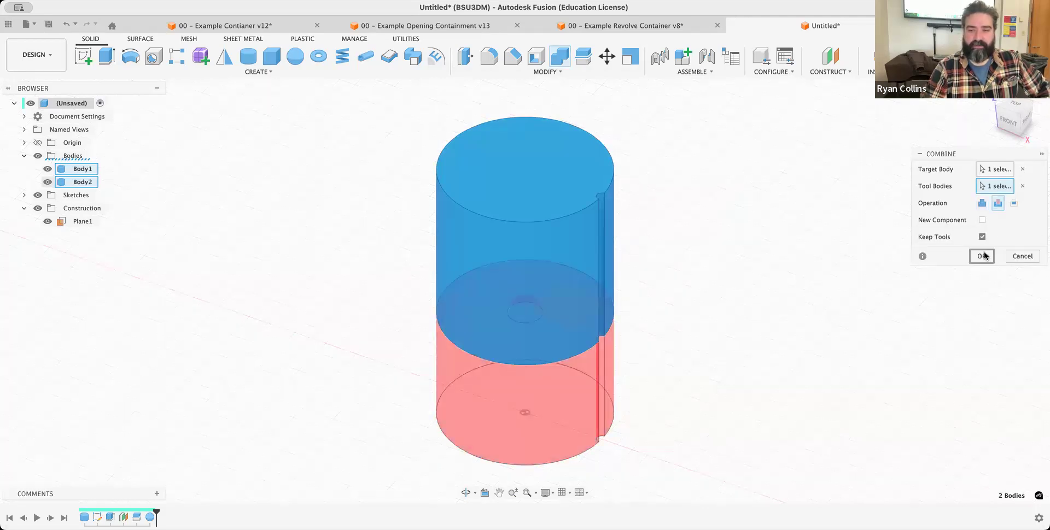
# Examine the mating faces of both bodies by hiding each in turn, viewing the upper body from below.
pyautogui.click(47, 183)
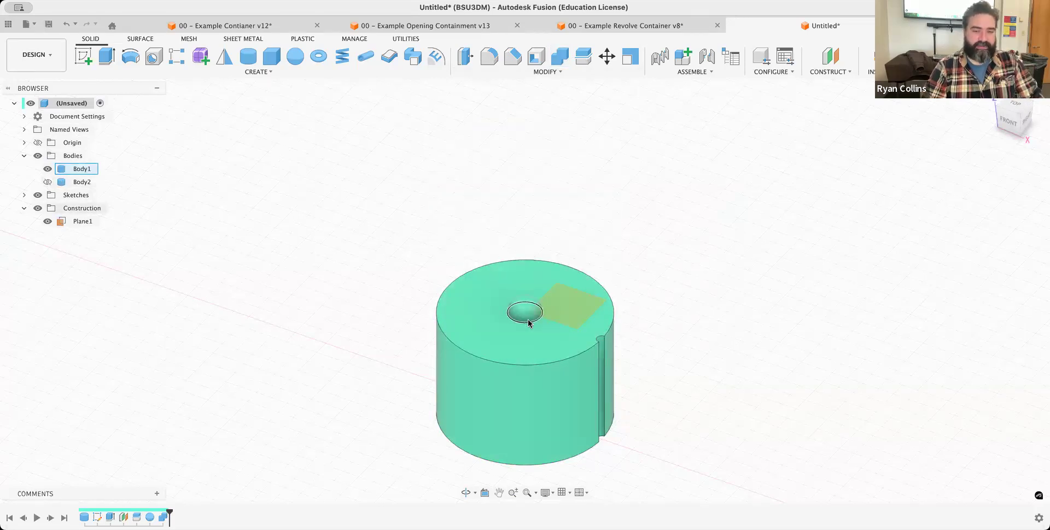
pyautogui.click(47, 182)
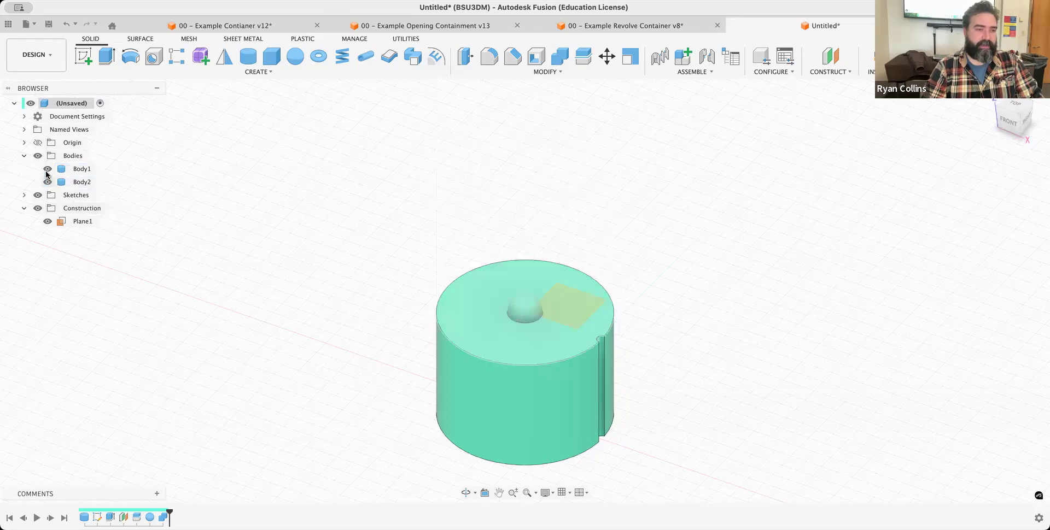
pyautogui.click(47, 169)
pyautogui.keyDown('shift'); pyautogui.moveTo(285, 295); pyautogui.dragTo(290, 164, button='middle'); pyautogui.keyUp('shift')
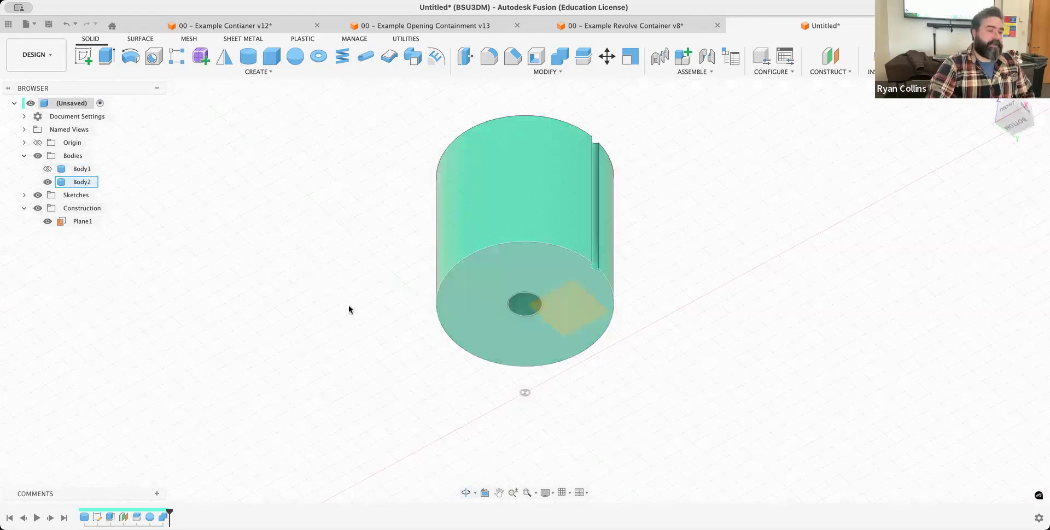
pyautogui.click(48, 169)
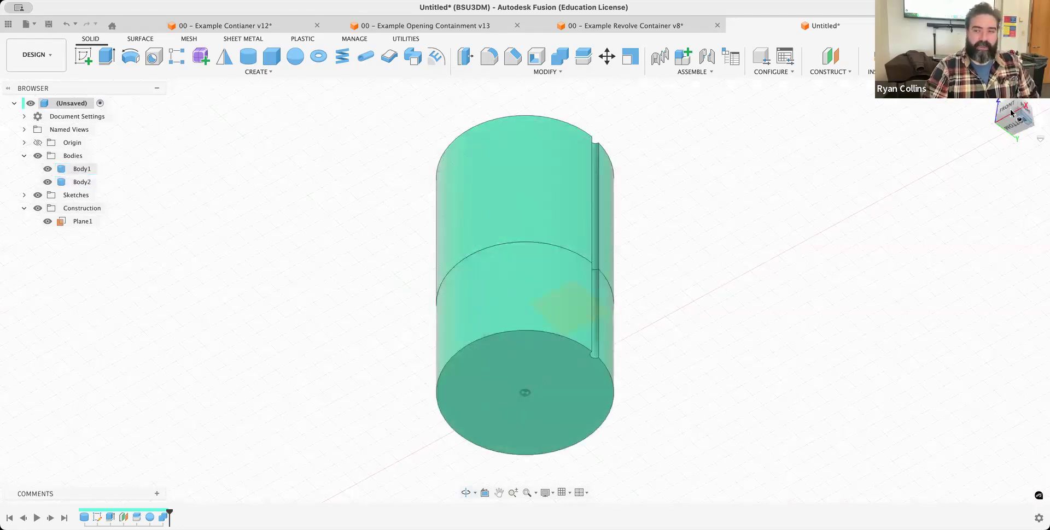
pyautogui.click(989, 95)
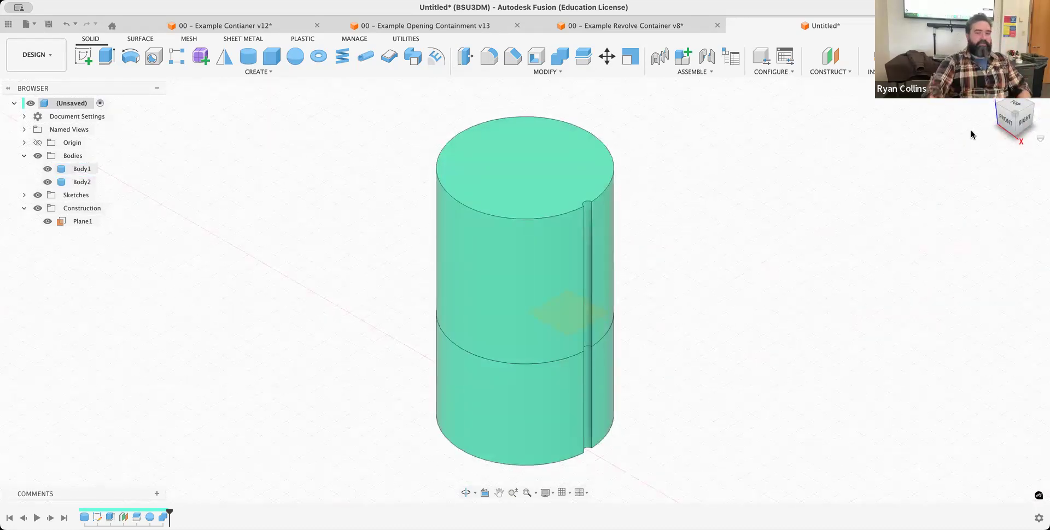
# Try to rotate the upper body by -30 degrees about its vertical axis with Move/Copy.
pyautogui.click(507, 169)
pyautogui.press('m')
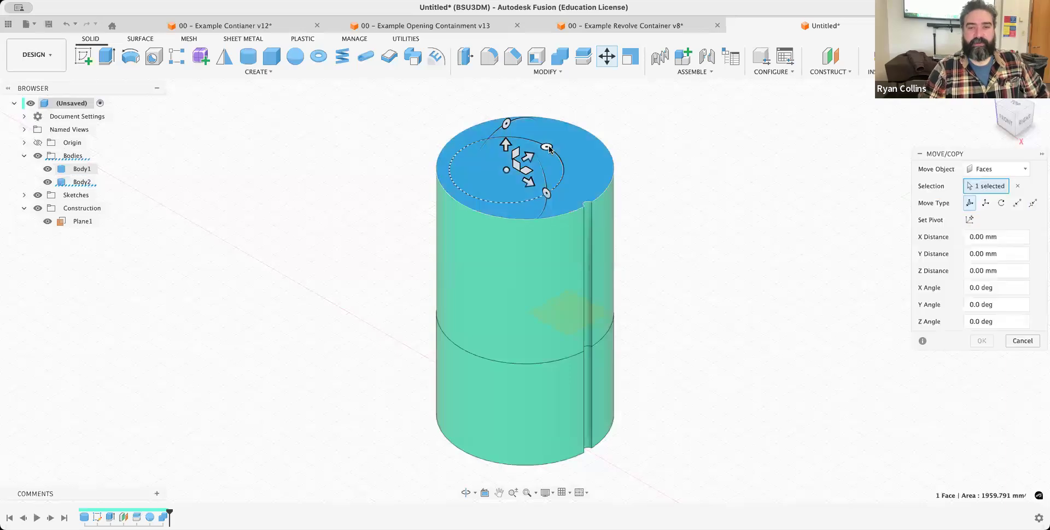
pyautogui.moveTo(547, 147); pyautogui.dragTo(534, 138)
pyautogui.click(987, 171)
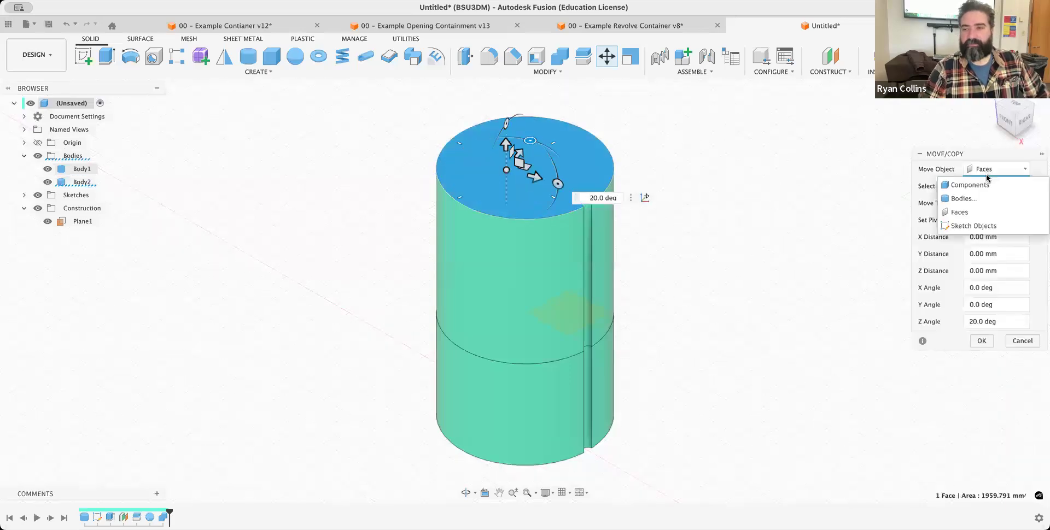
pyautogui.click(986, 199)
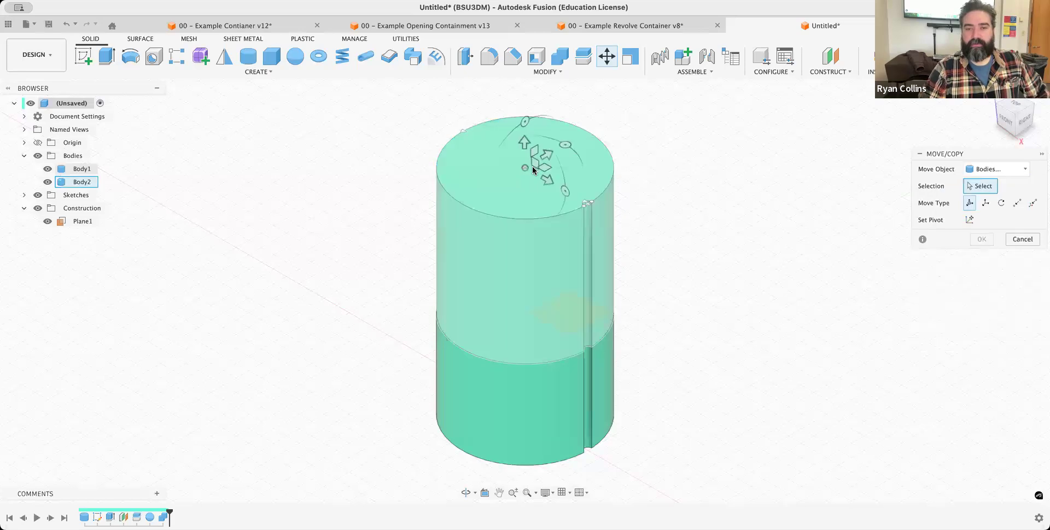
pyautogui.click(563, 161)
pyautogui.moveTo(565, 146); pyautogui.dragTo(605, 157)
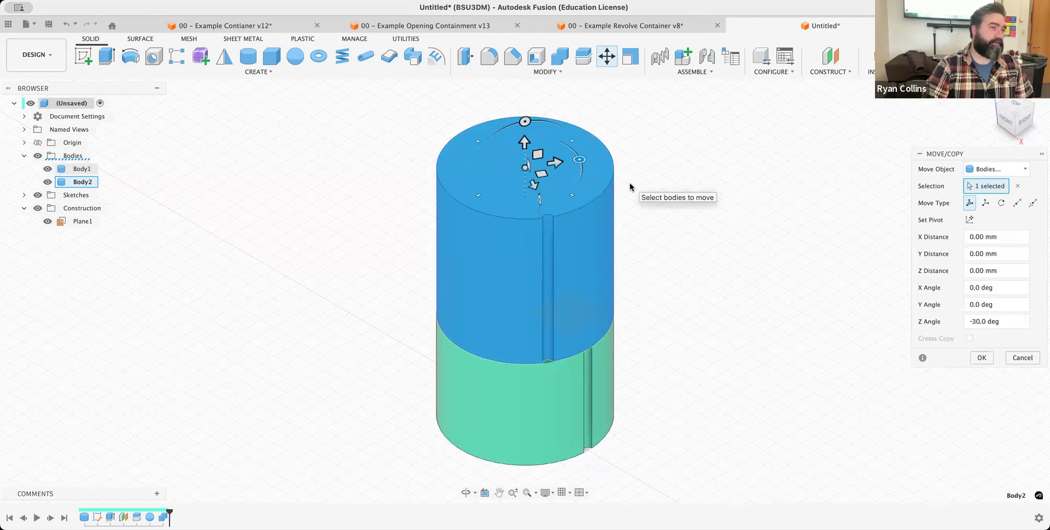
pyautogui.click(1023, 357)
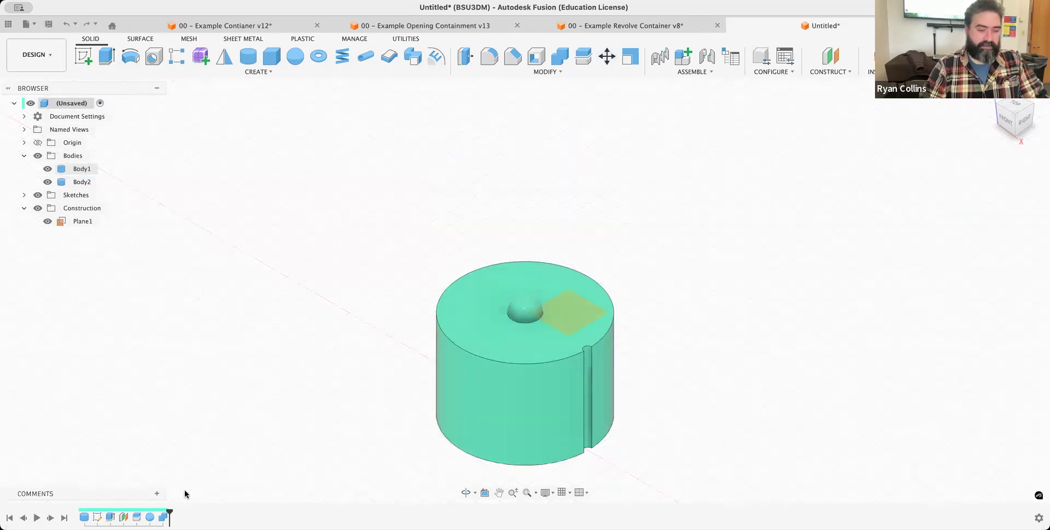
# Undo the Combine cut and the sphere.
pyautogui.press('super+z')
pyautogui.press('super+z')
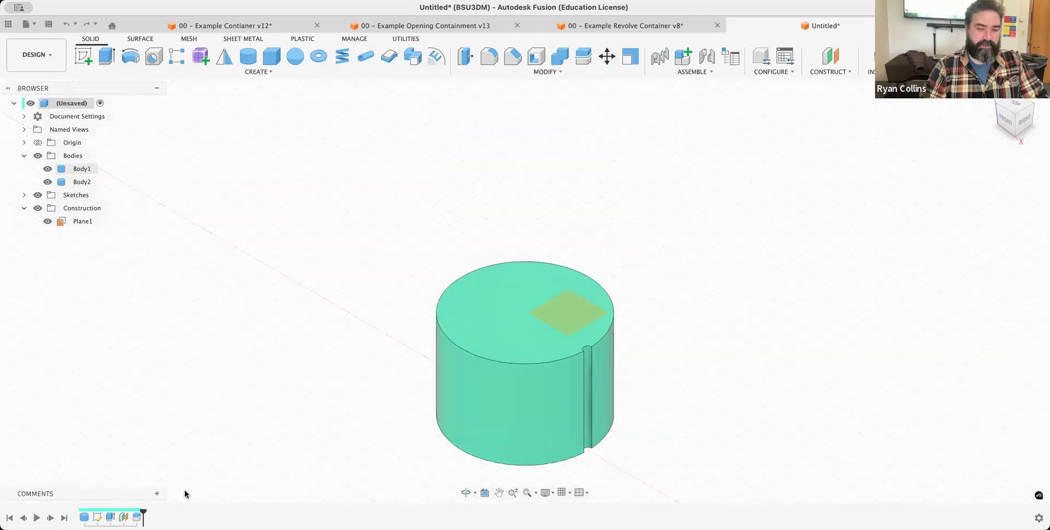
# Hide Body2 and sketch an 8 by 8 mm centre rectangle at the middle of the lower body's top face.
pyautogui.click(47, 182)
pyautogui.click(84, 55)
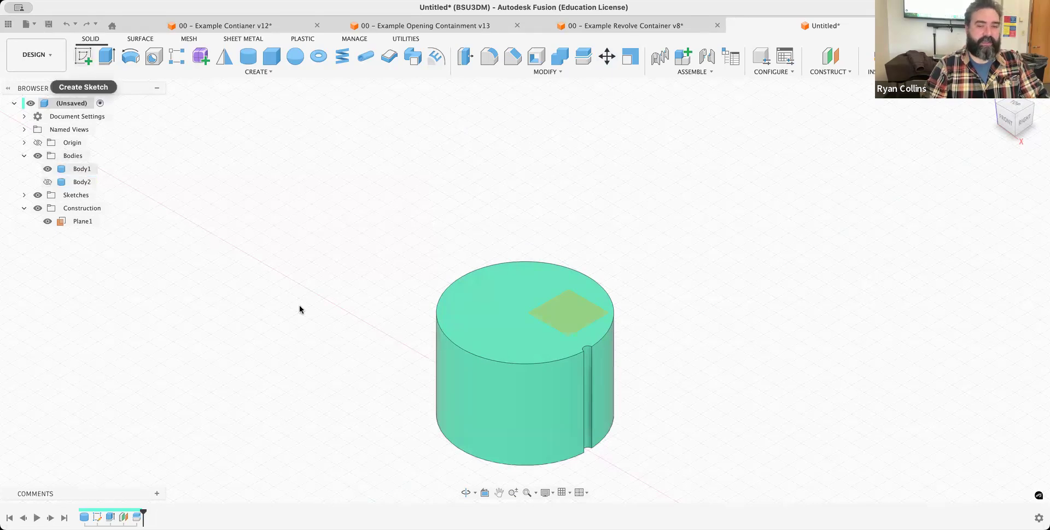
pyautogui.click(517, 307)
pyautogui.scroll(3, 537, 307)
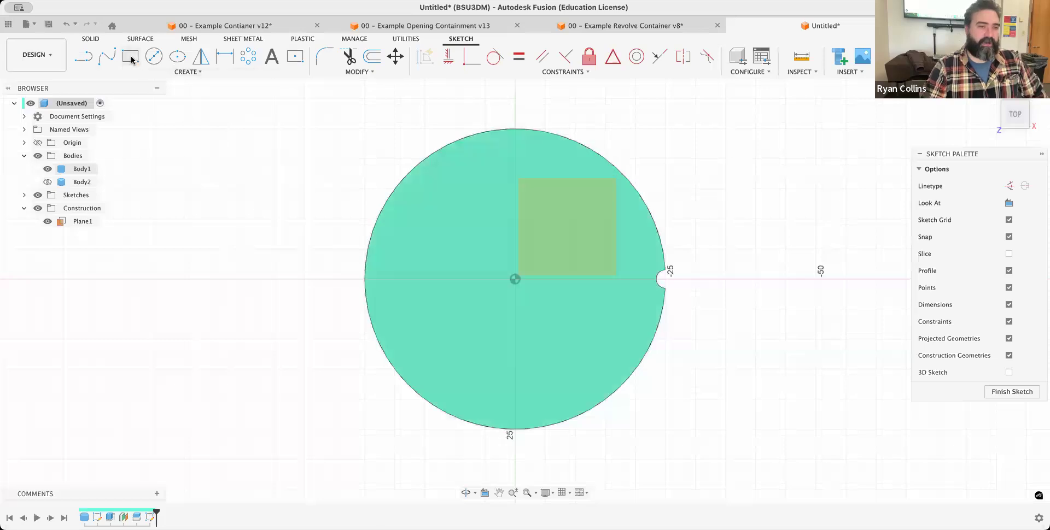
pyautogui.press('r')
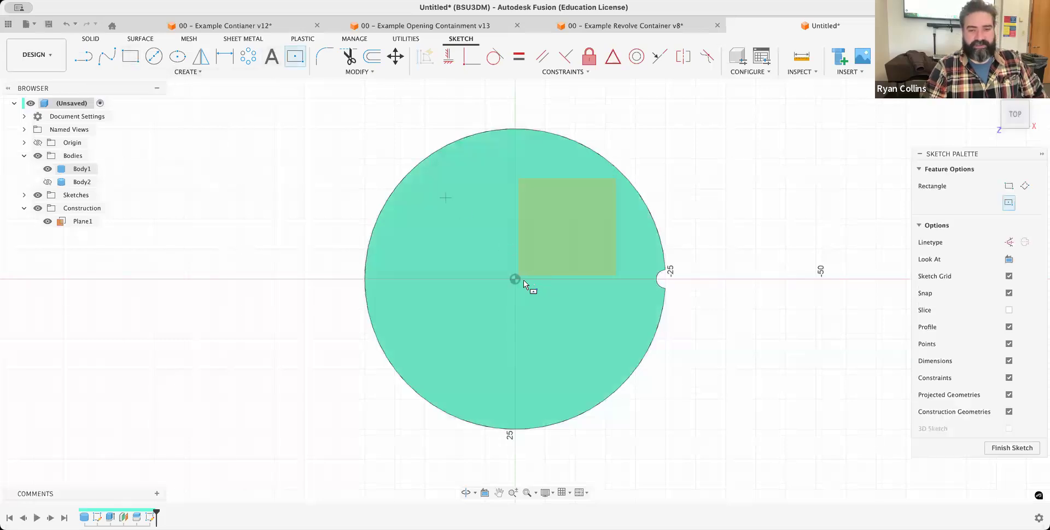
pyautogui.click(513, 278)
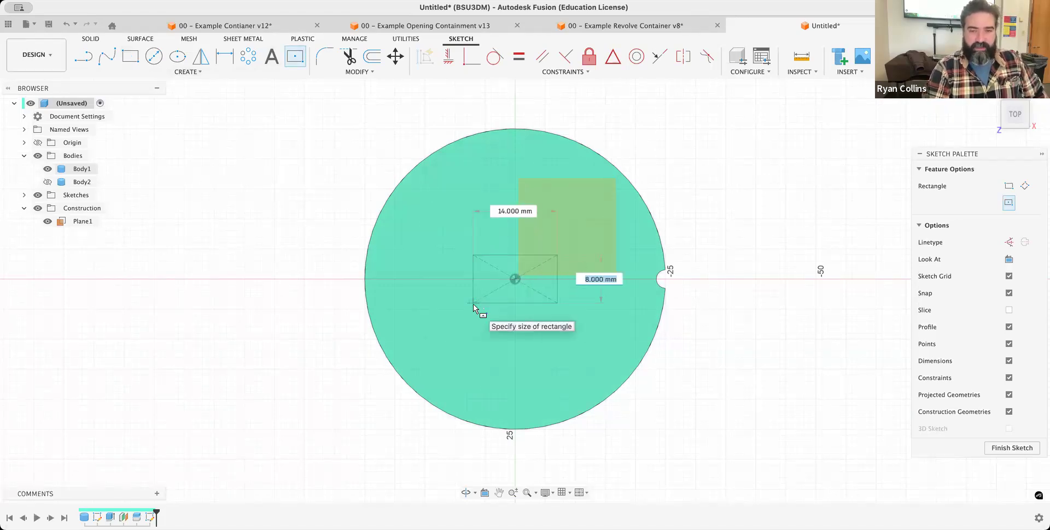
pyautogui.write('8')
pyautogui.press('Tab')
pyautogui.write('8')
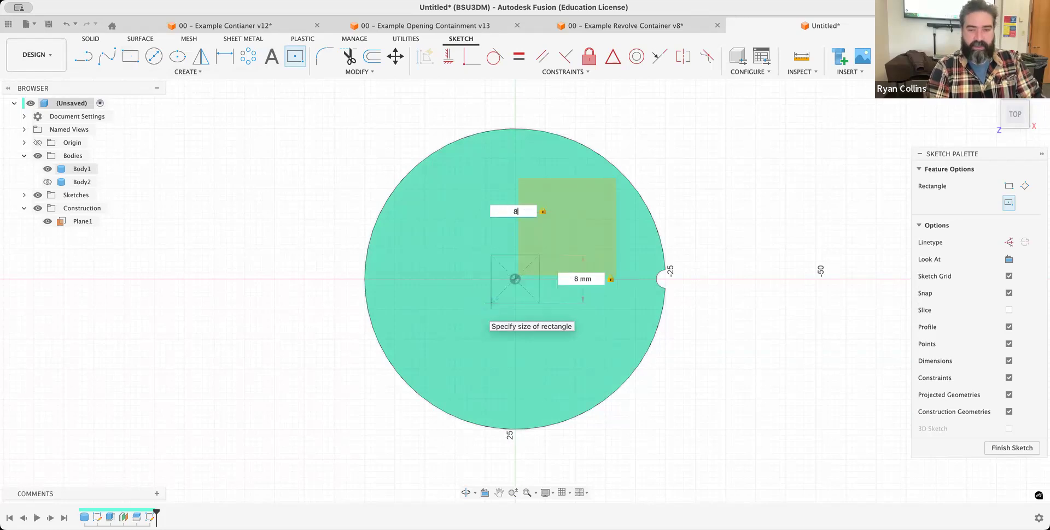
pyautogui.press('Return')
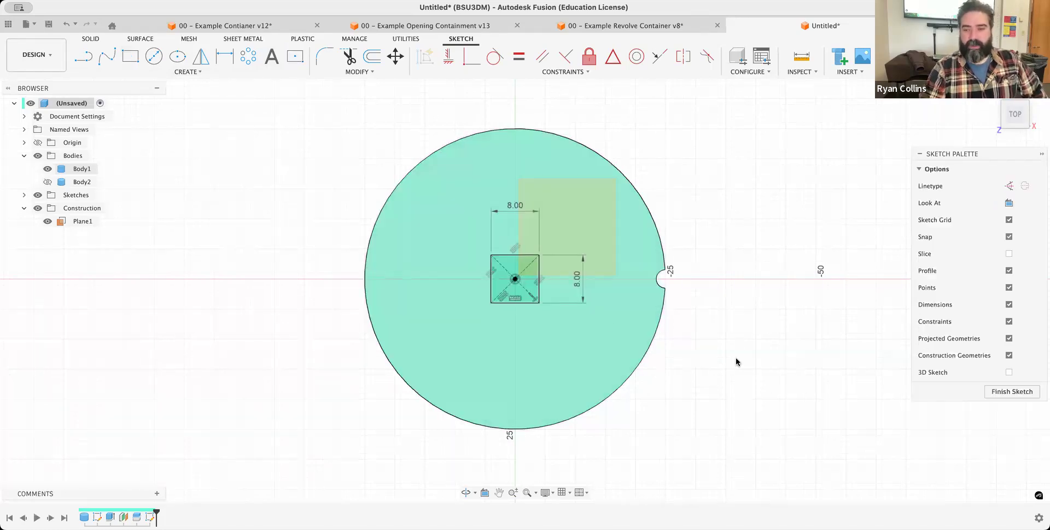
pyautogui.click(1012, 448)
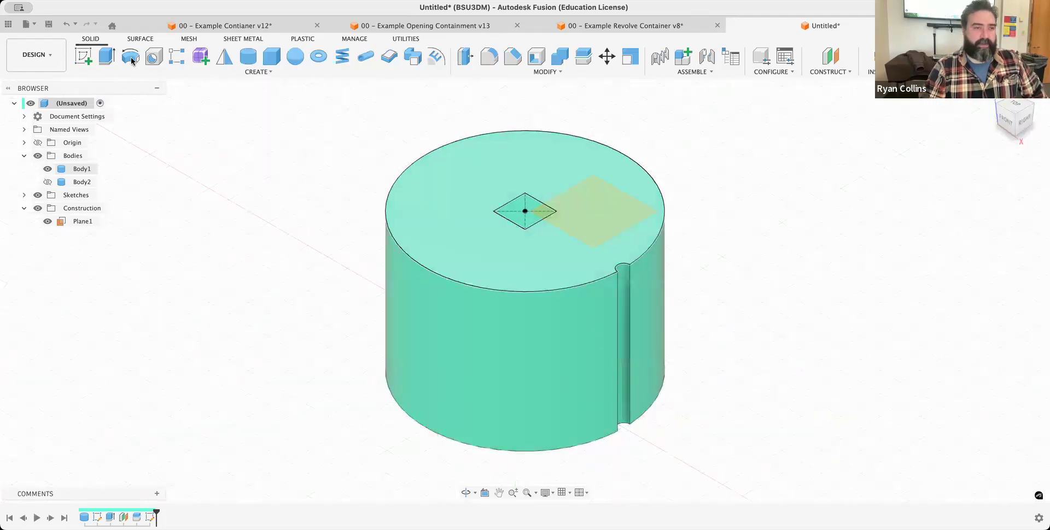
# Extrude the square upward with a -45 degree taper and Join, lowering its height below 5 mm to form a truncated pyramid.
pyautogui.press('e')
pyautogui.click(522, 212)
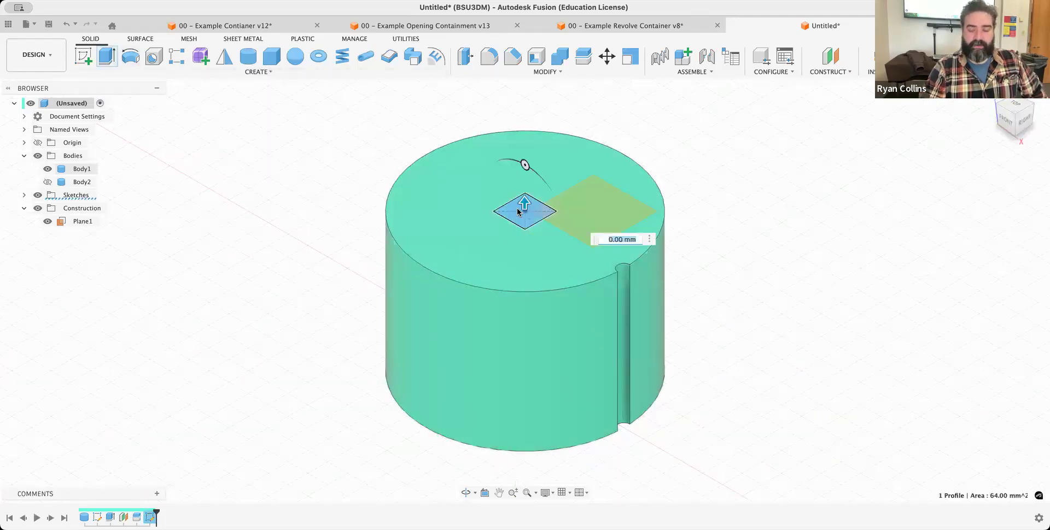
pyautogui.write('5')
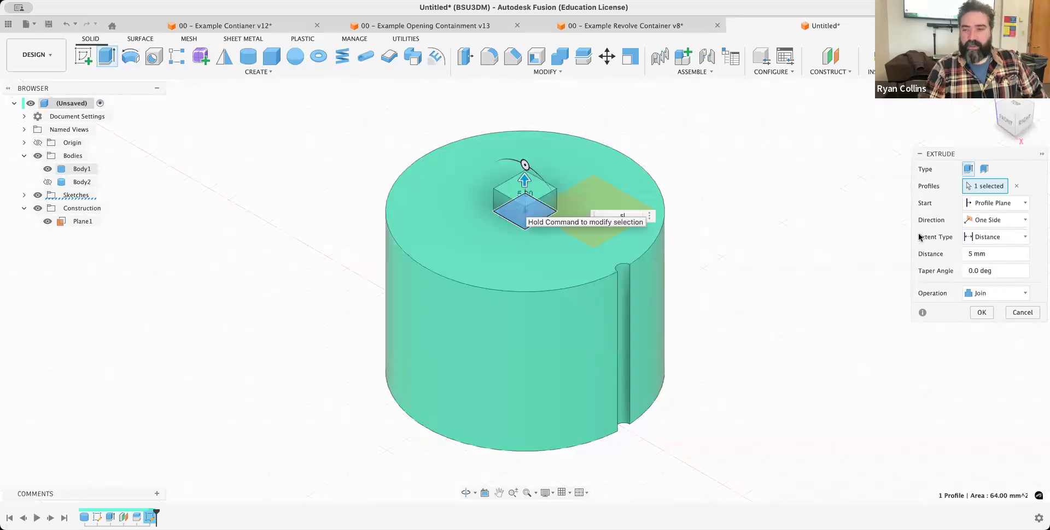
pyautogui.click(948, 273)
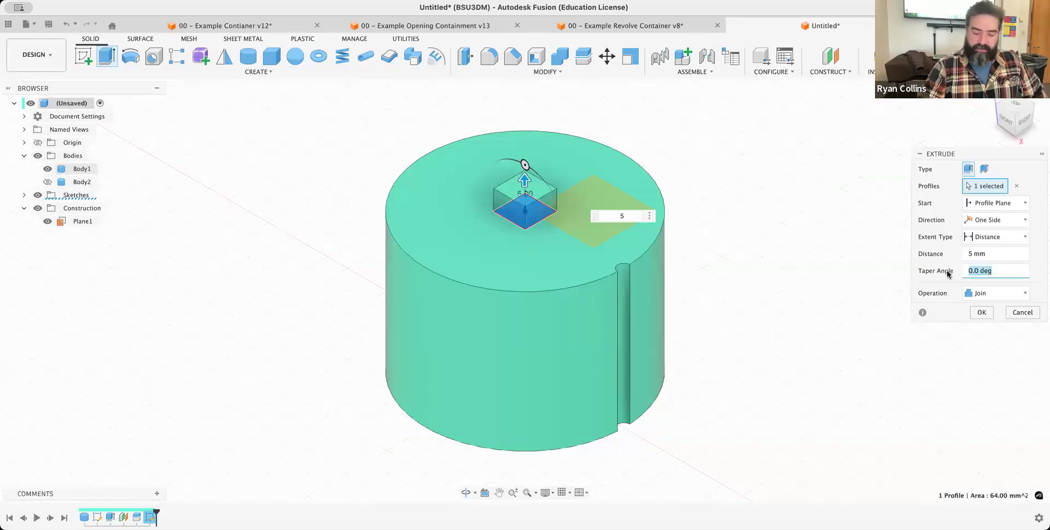
pyautogui.write('-45')
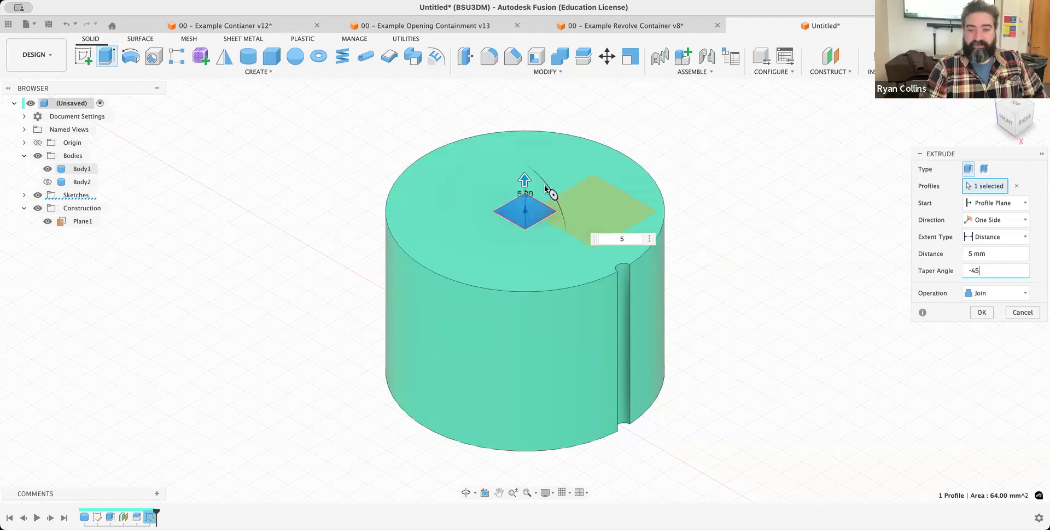
pyautogui.moveTo(524, 183)
pyautogui.mouseDown()
pyautogui.moveTo(522, 202)
pyautogui.moveTo(524, 189)
pyautogui.mouseUp()
pyautogui.click(982, 313)
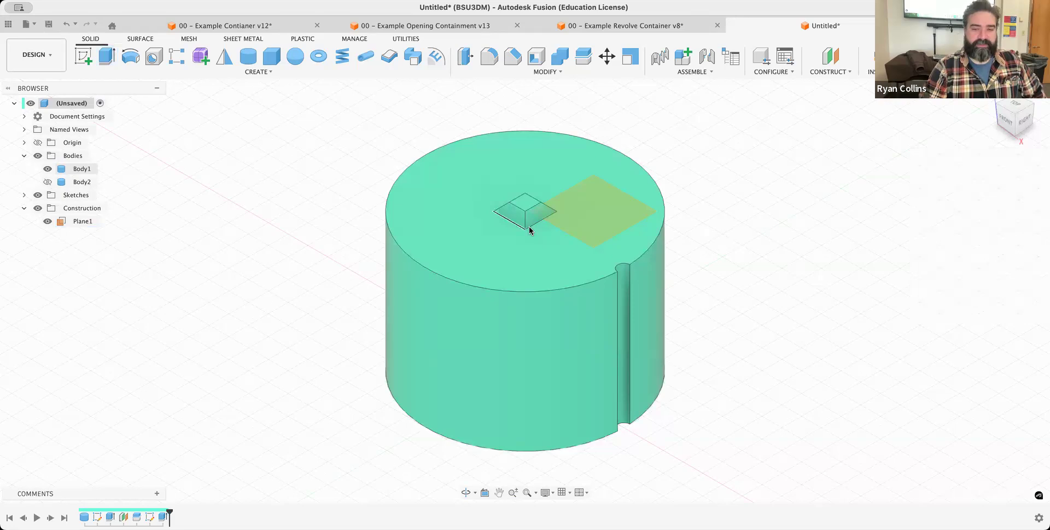
# Show Body2 and cut the lower body's shape out of it with Combine, keeping the tool body.
pyautogui.scroll(3, 530, 231)
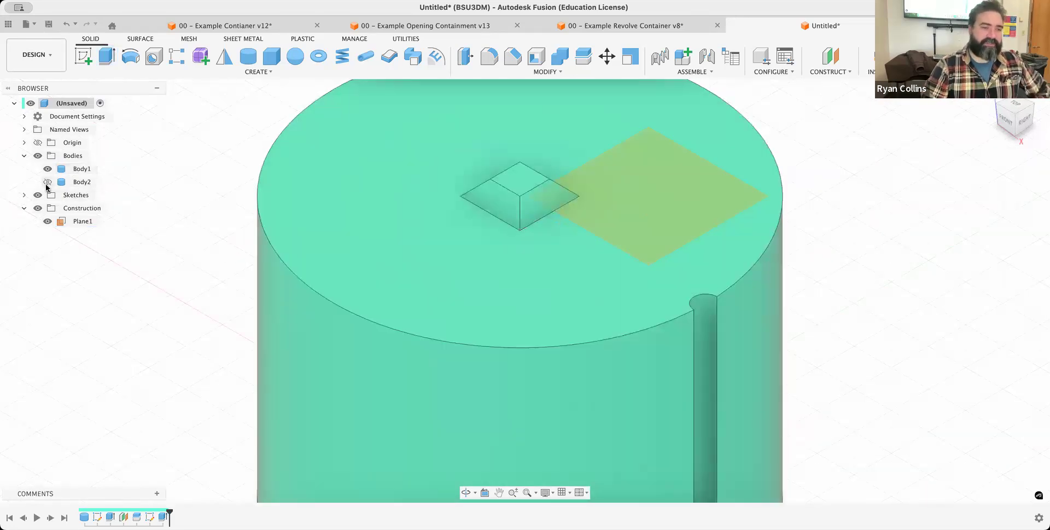
pyautogui.click(47, 184)
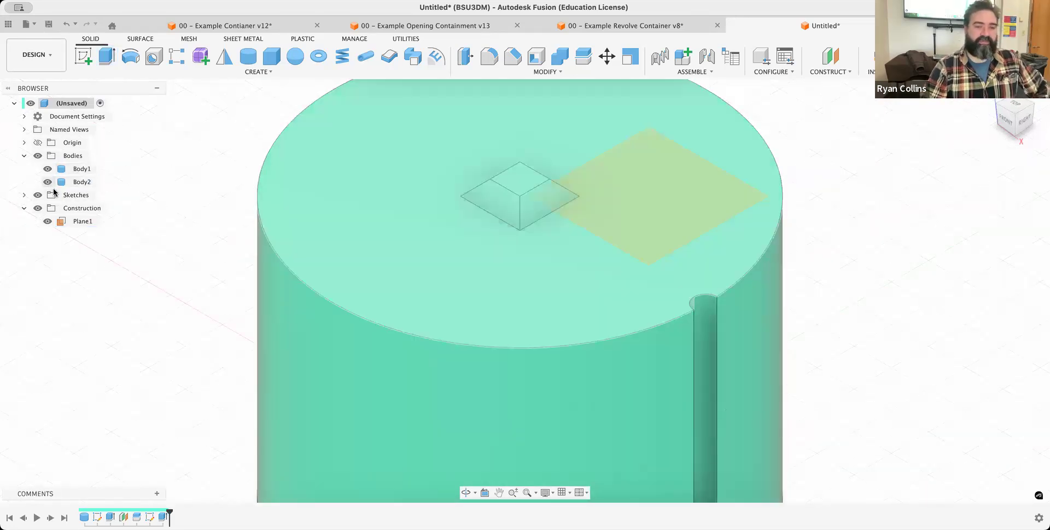
pyautogui.scroll(-3, 213, 316)
pyautogui.click(565, 62)
pyautogui.click(373, 145)
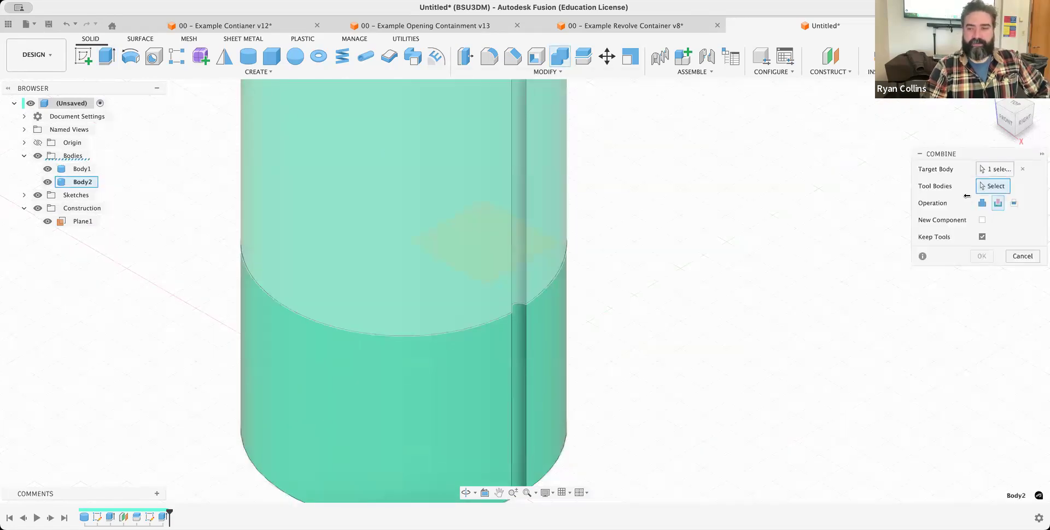
pyautogui.click(422, 386)
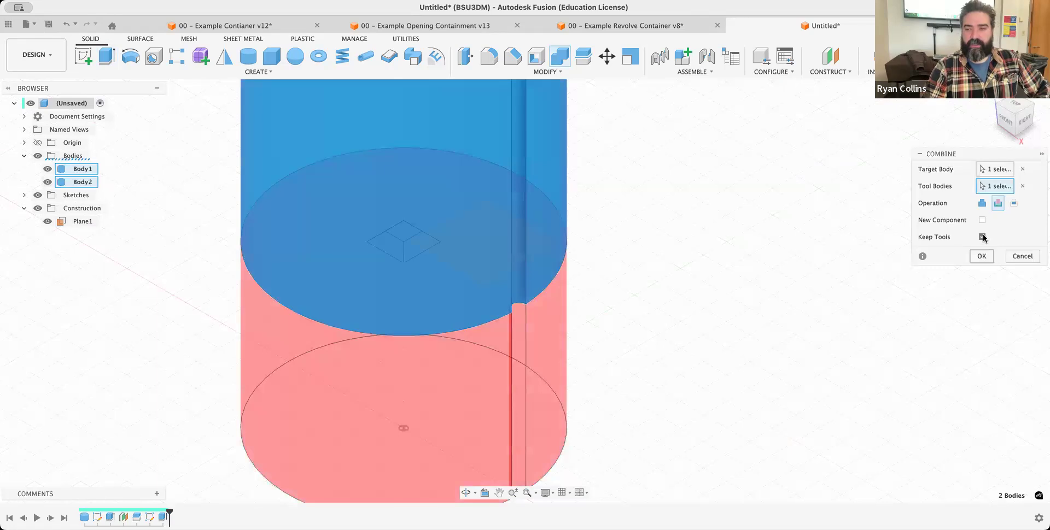
pyautogui.click(981, 256)
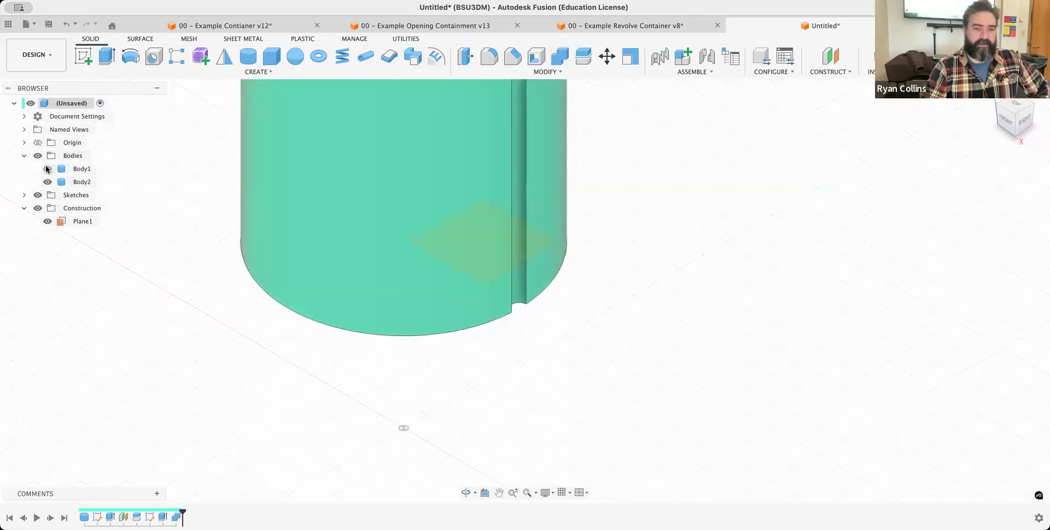
# Hide Body1 and examine the recess in the underside of the upper body.
pyautogui.click(47, 182)
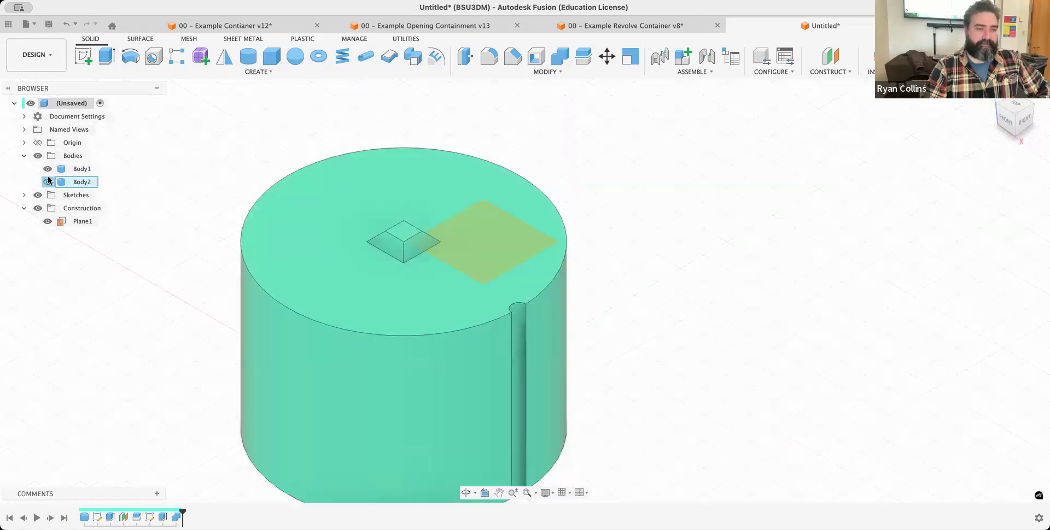
pyautogui.click(48, 182)
pyautogui.click(47, 169)
pyautogui.keyDown('shift'); pyautogui.moveTo(254, 294); pyautogui.dragTo(632, 374, button='middle'); pyautogui.keyUp('shift')
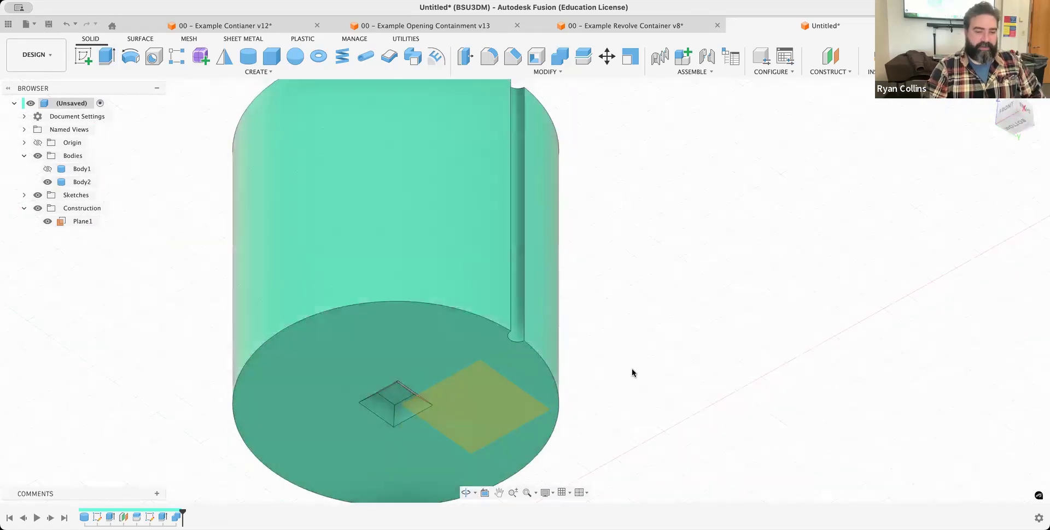
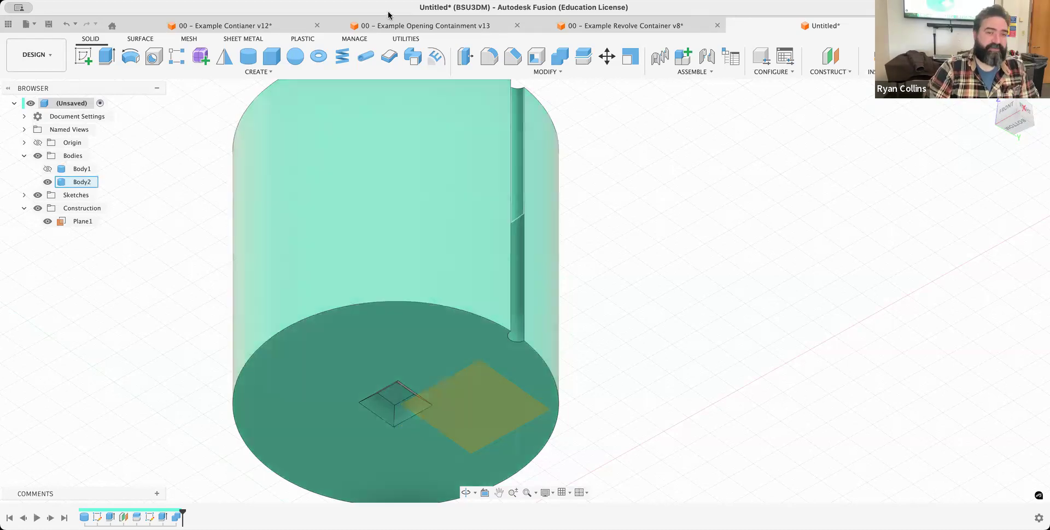
# Switch to the Example Container v12 document, show Tube:1 and Component5:2, and examine the assembled container from the front.
pyautogui.click(424, 19)
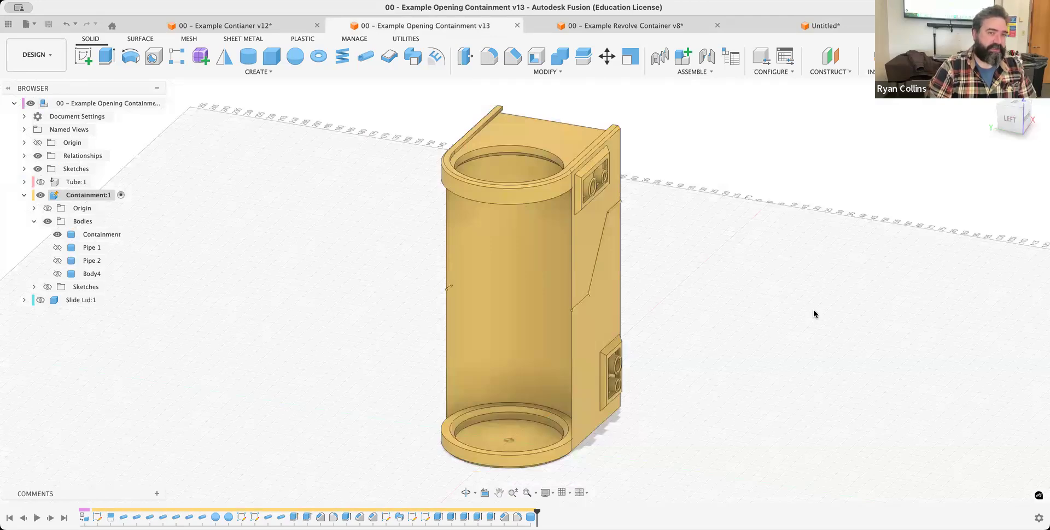
pyautogui.click(228, 25)
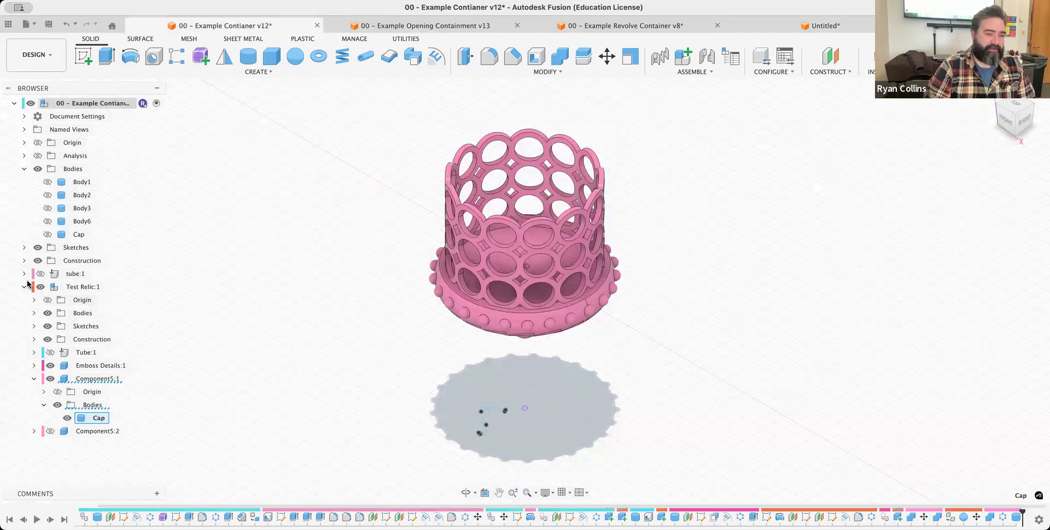
pyautogui.click(50, 353)
pyautogui.click(51, 353)
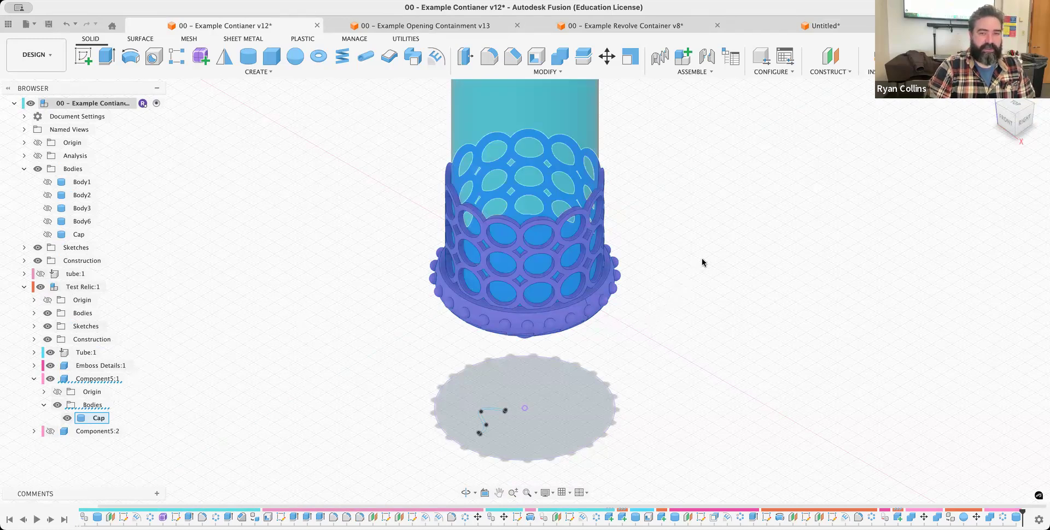
pyautogui.scroll(-5, 711, 249)
pyautogui.click(737, 234)
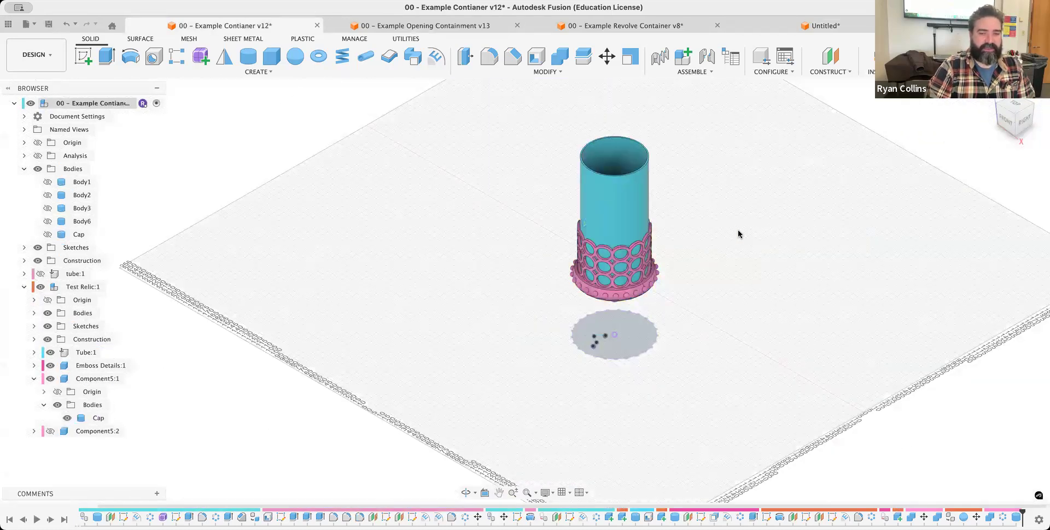
pyautogui.click(51, 431)
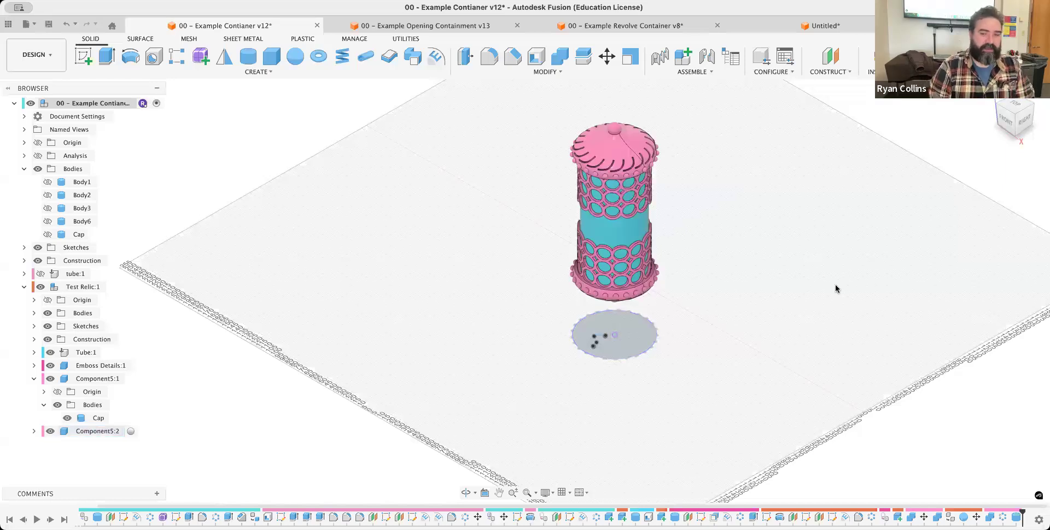
pyautogui.click(1002, 120)
pyautogui.scroll(5, 581, 181)
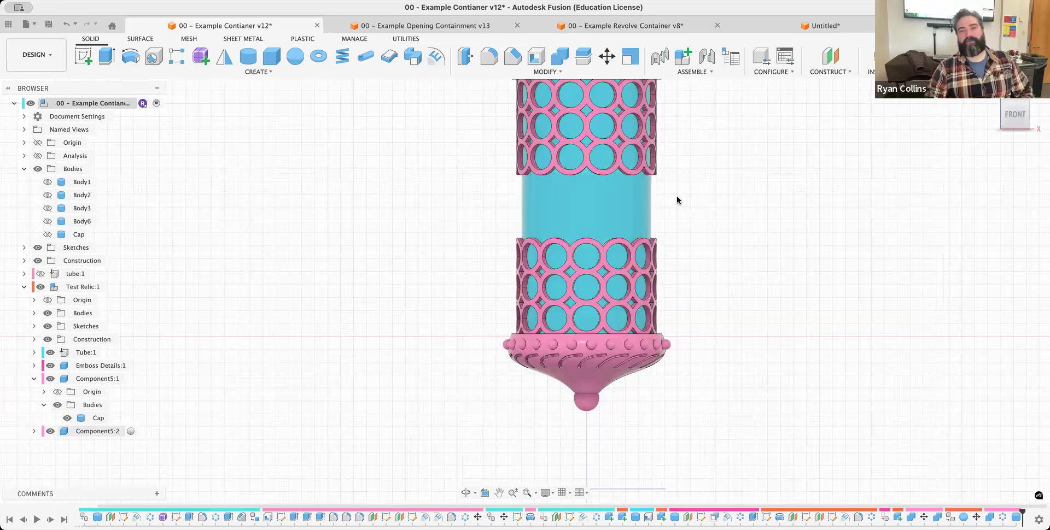
# Return to the untitled cylinder design and hide its construction geometry.
pyautogui.click(809, 27)
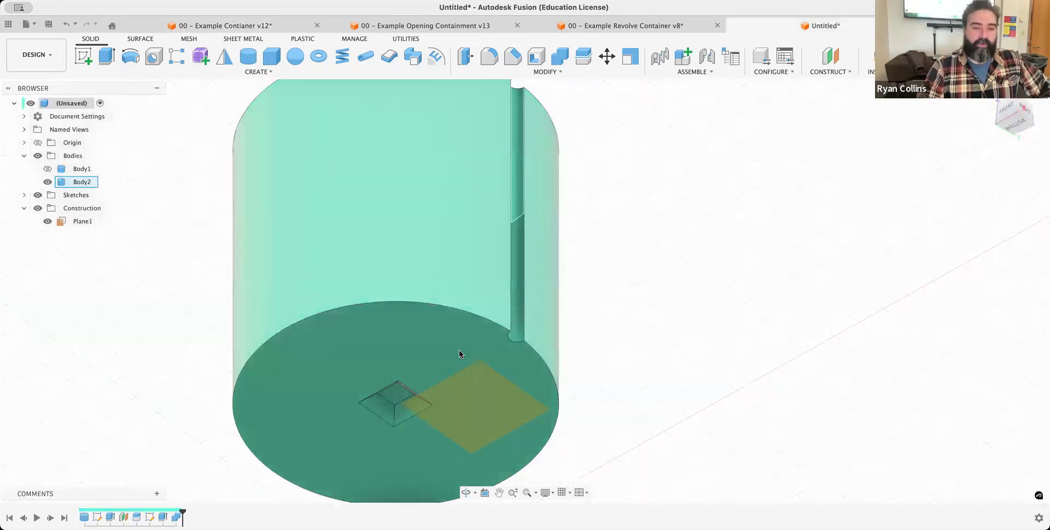
pyautogui.click(678, 349)
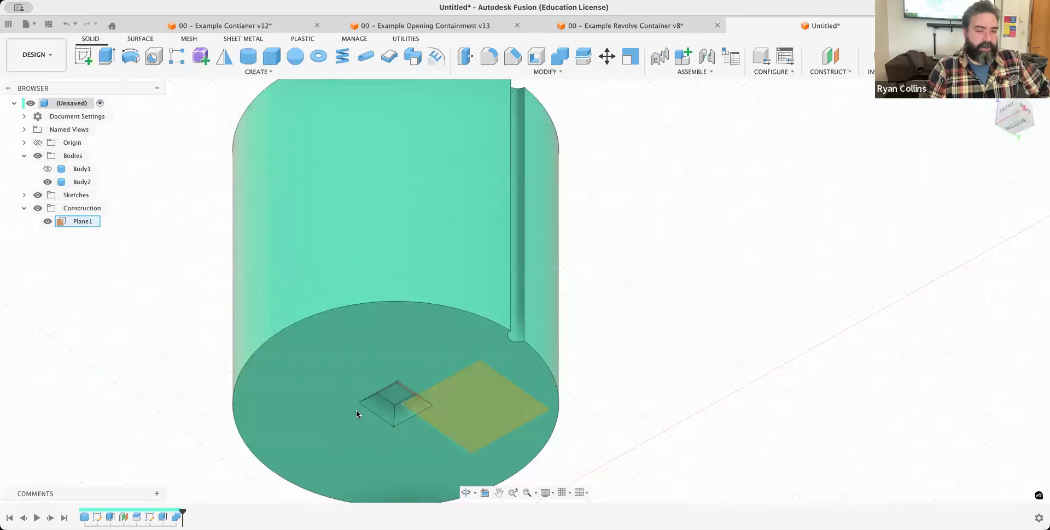
pyautogui.scroll(4, 383, 408)
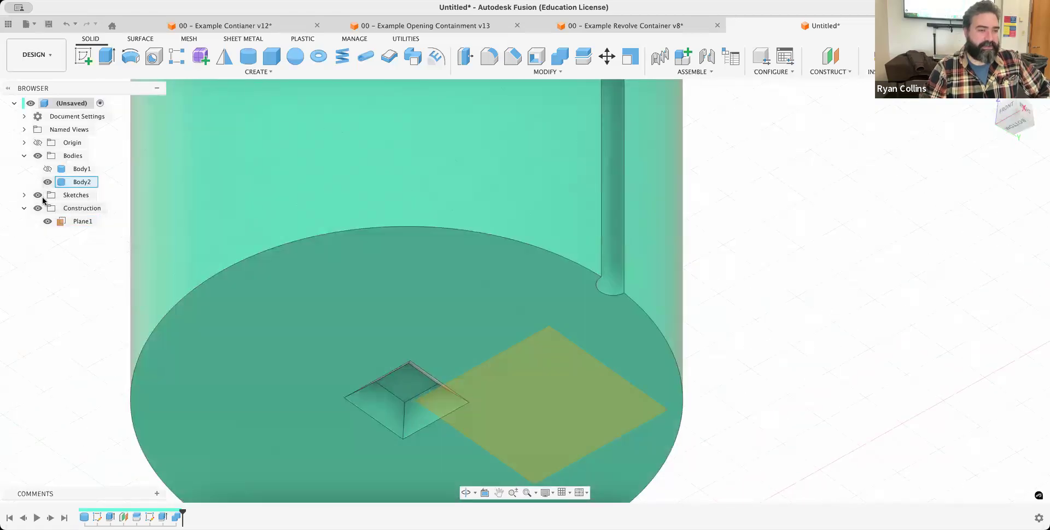
pyautogui.click(38, 208)
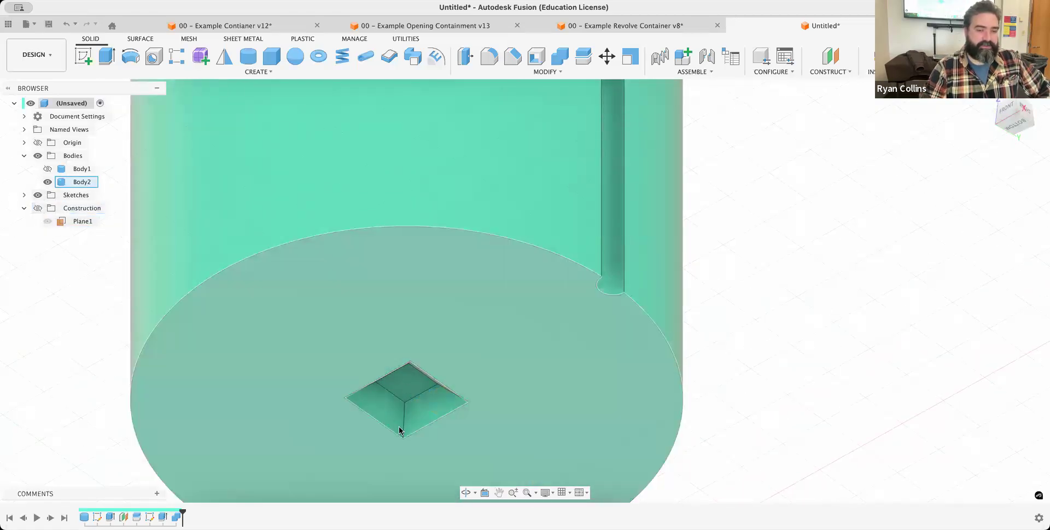
# Offset all five faces of the recess in the upper body's underside by -0.15 mm to add clearance.
pyautogui.click(469, 58)
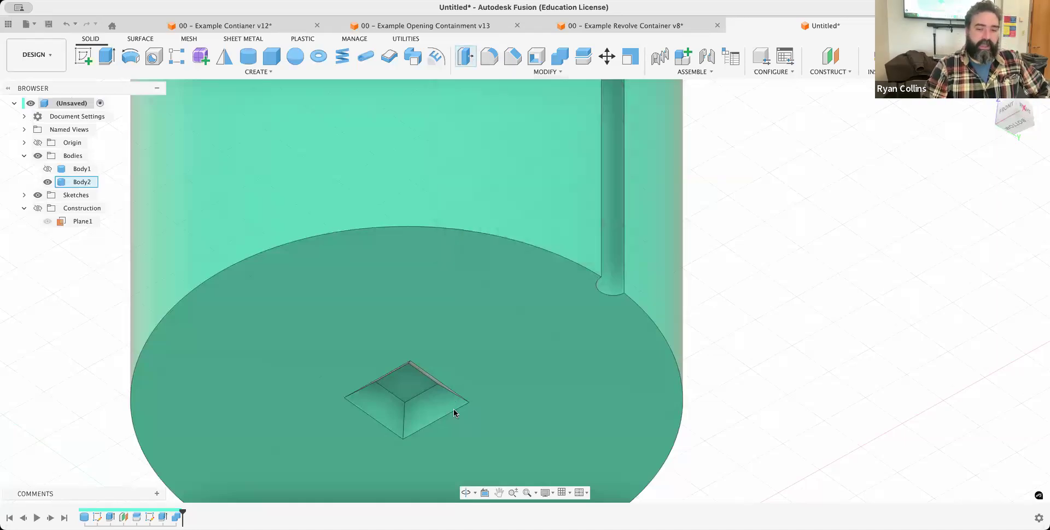
pyautogui.click(418, 405)
pyautogui.click(380, 413)
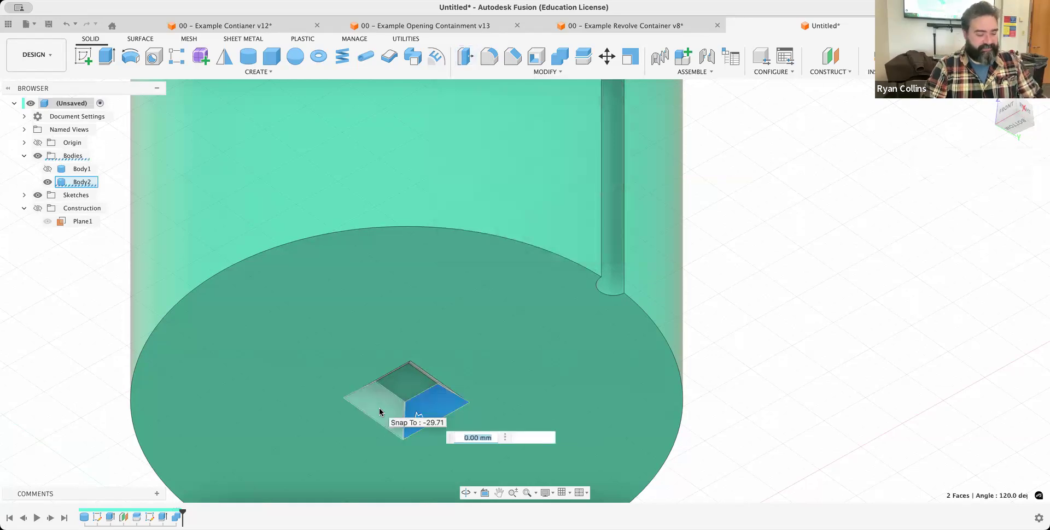
pyautogui.scroll(4, 387, 407)
pyautogui.keyDown('shift'); pyautogui.moveTo(413, 370); pyautogui.dragTo(417, 346, button='middle'); pyautogui.keyUp('shift')
pyautogui.click(428, 335)
pyautogui.click(434, 327)
pyautogui.click(406, 304)
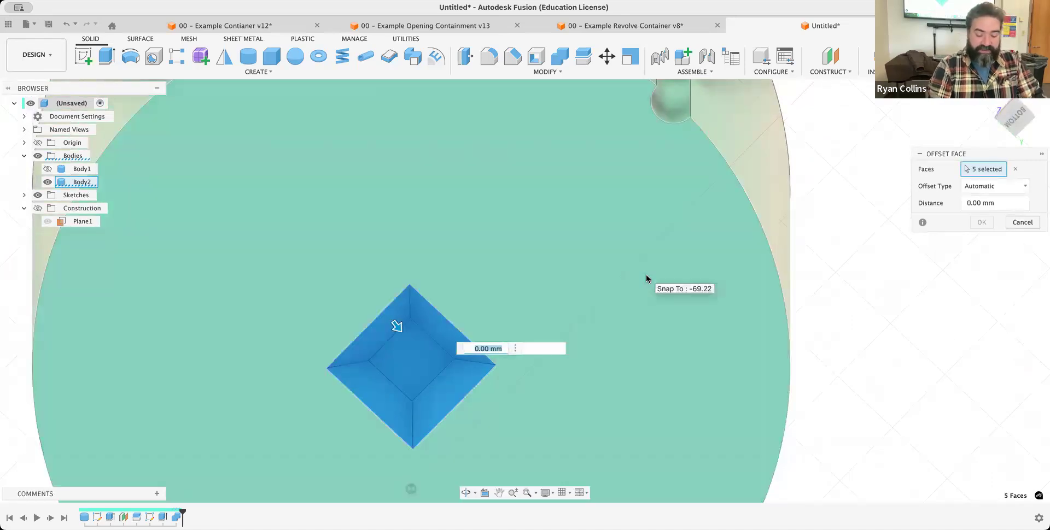
pyautogui.write('.15')
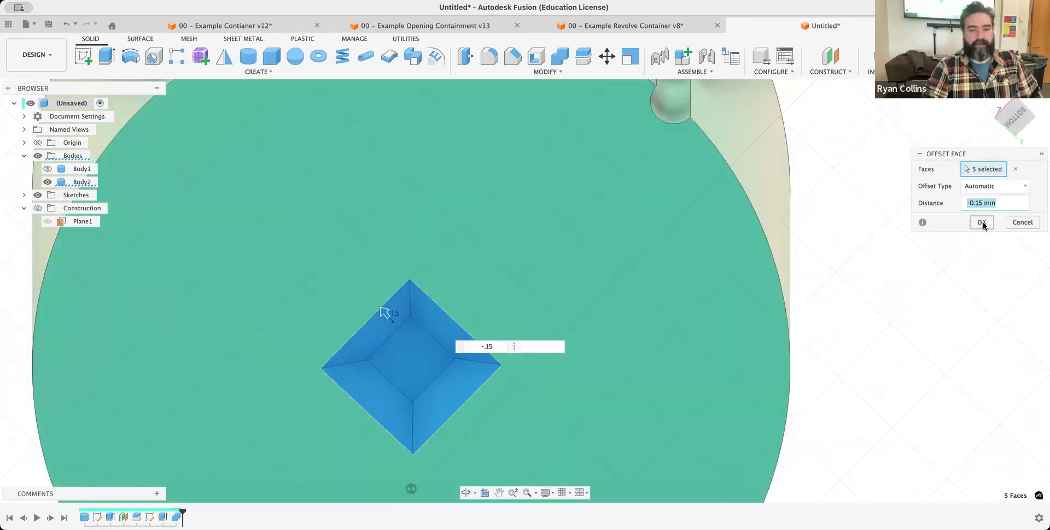
pyautogui.click(981, 222)
# Show Body1 and create a vertical section analysis through the middle of the cylinder to examine the key's clearance.
pyautogui.click(50, 171)
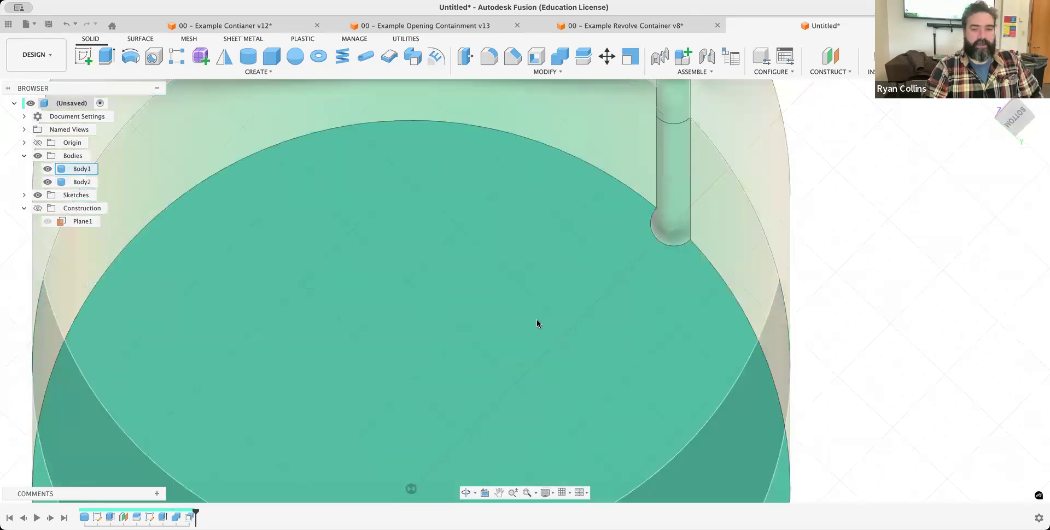
pyautogui.scroll(-4, 740, 223)
pyautogui.click(991, 95)
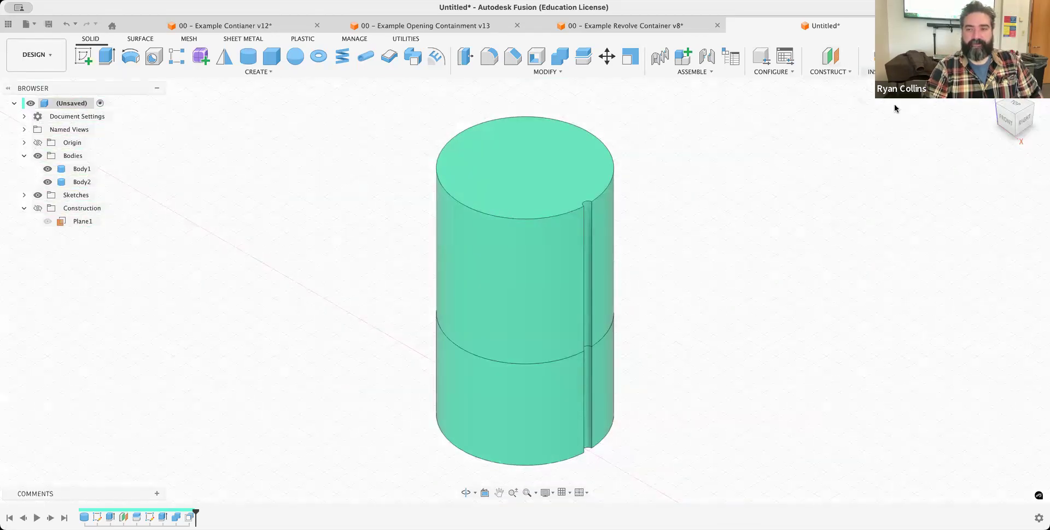
pyautogui.click(871, 71)
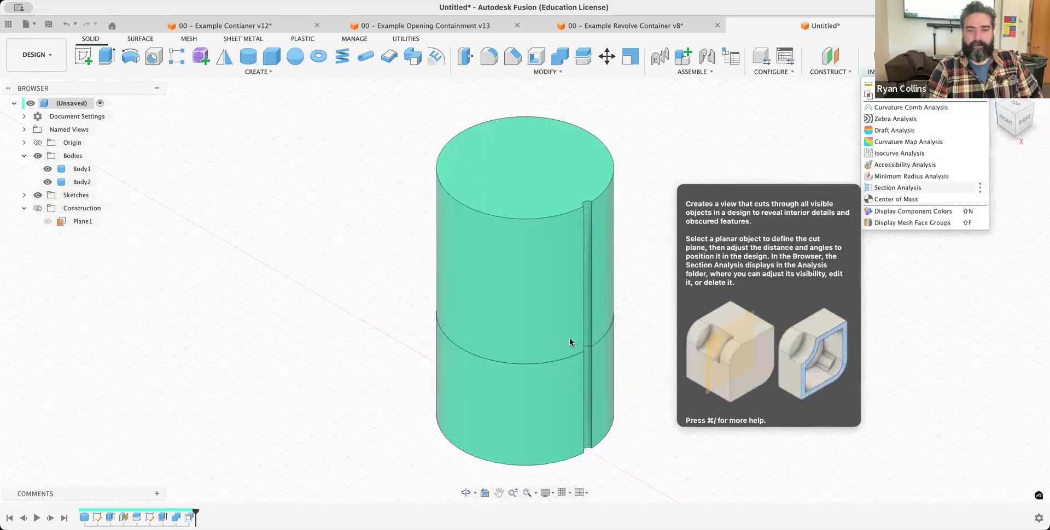
pyautogui.click(897, 188)
pyautogui.click(984, 291)
pyautogui.moveTo(661, 366)
pyautogui.keyDown('shift'); pyautogui.mouseDown(button='middle')
pyautogui.moveTo(598, 337)
pyautogui.moveTo(563, 347)
pyautogui.moveTo(546, 272)
pyautogui.mouseUp(button='middle'); pyautogui.keyUp('shift')
pyautogui.scroll(2, 525, 316)
pyautogui.scroll(5, 526, 318)
pyautogui.keyDown('shift'); pyautogui.moveTo(569, 394); pyautogui.dragTo(574, 433, button='middle'); pyautogui.keyUp('shift')
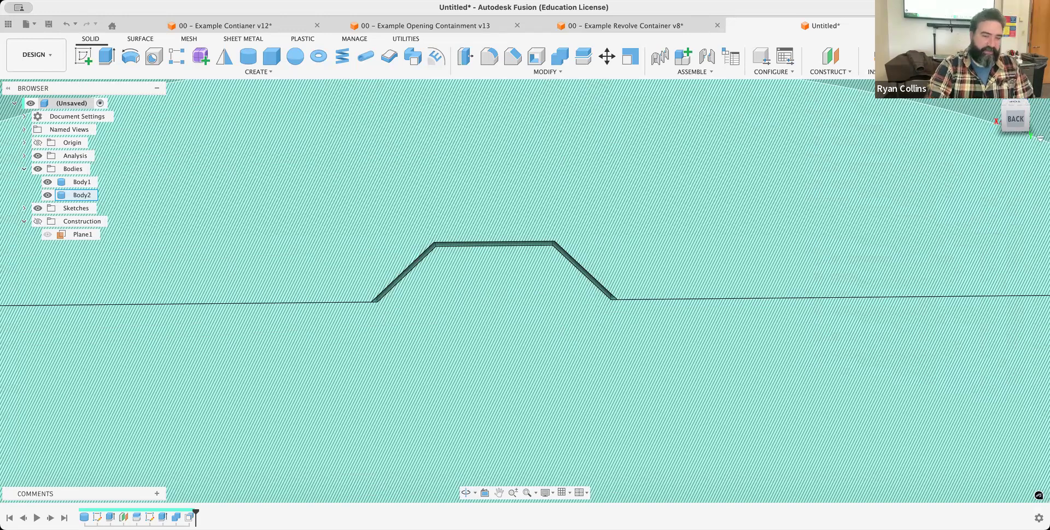
# Hide the section analysis to display the whole cylinder.
pyautogui.click(992, 93)
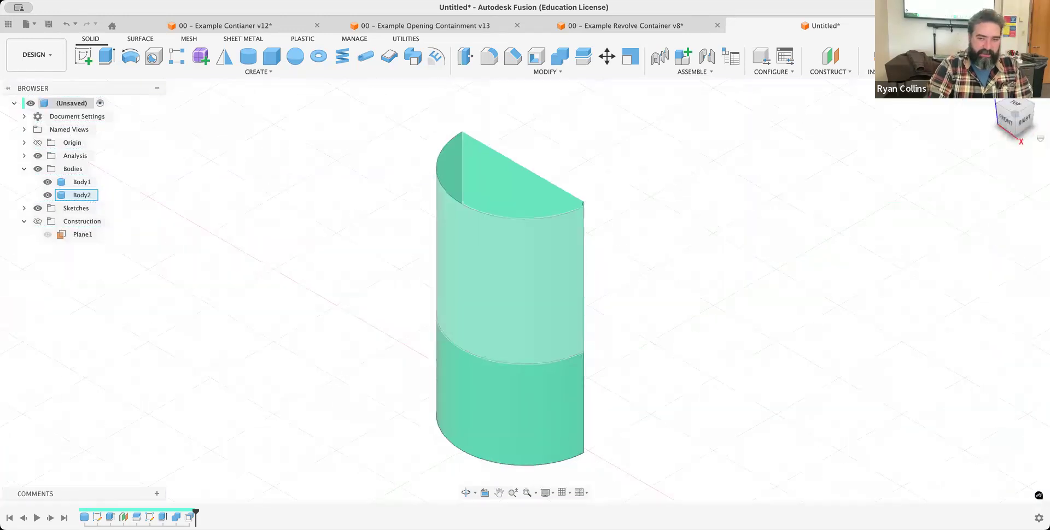
pyautogui.click(763, 261)
pyautogui.click(38, 155)
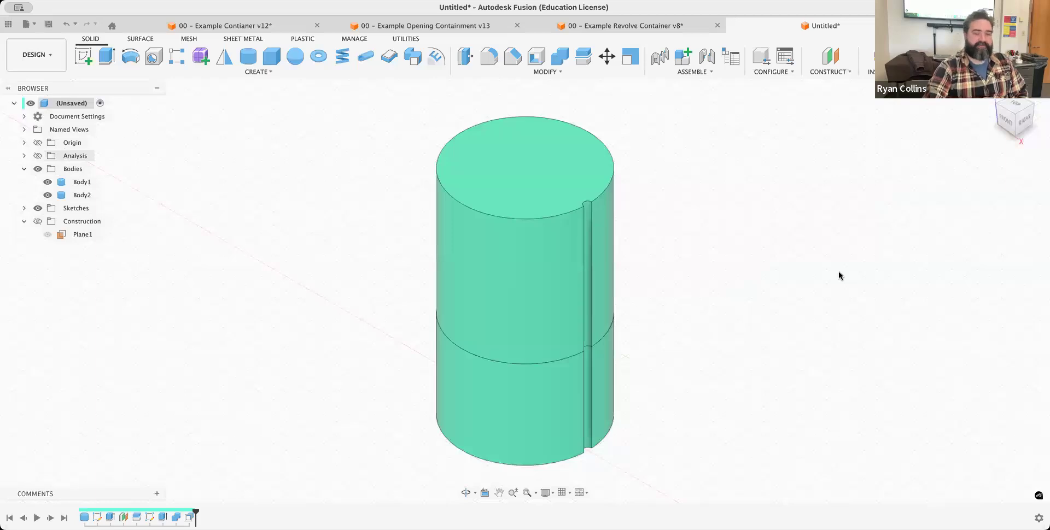
pyautogui.moveTo(836, 271); pyautogui.dragTo(660, 279, button='middle')
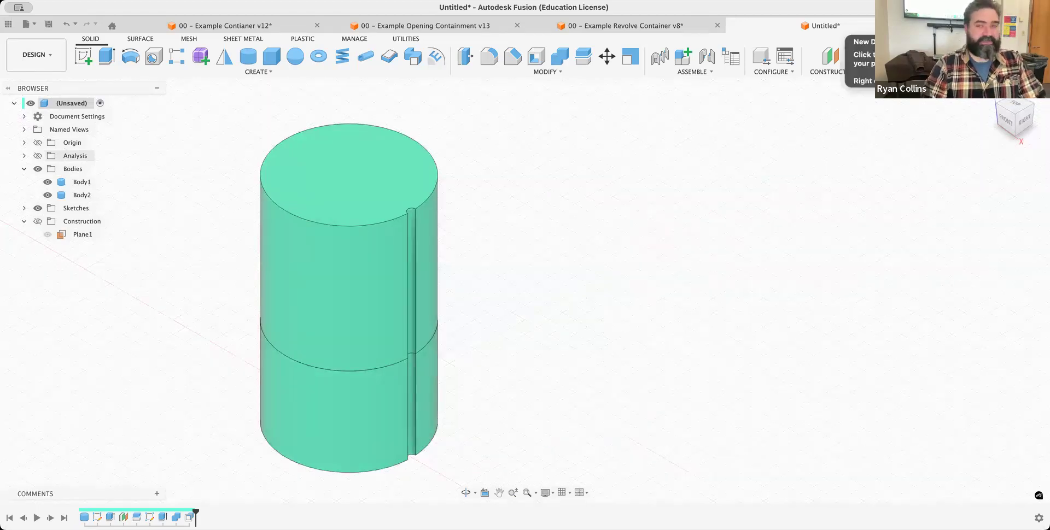
# Create a new, empty design.
pyautogui.click(934, 26)
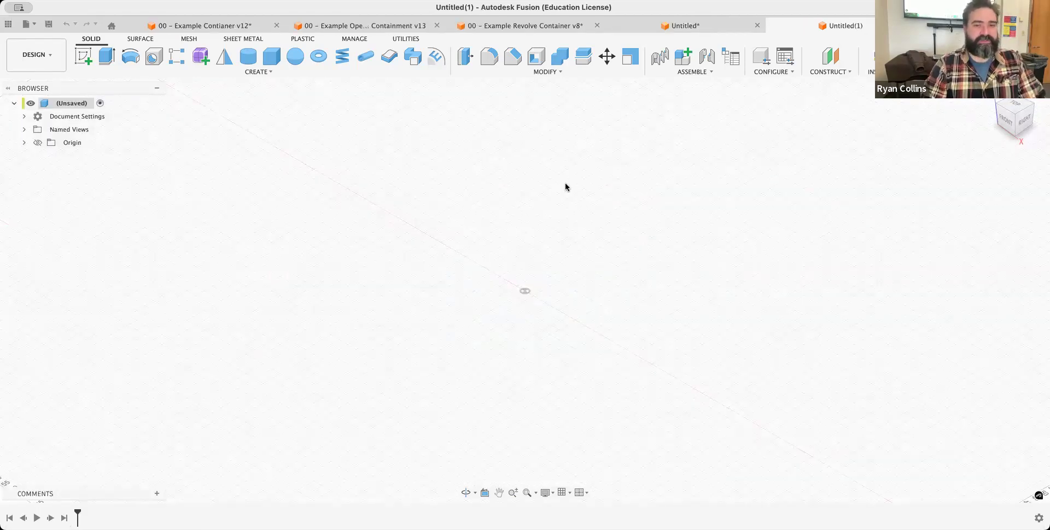
pyautogui.click(271, 56)
pyautogui.click(454, 314)
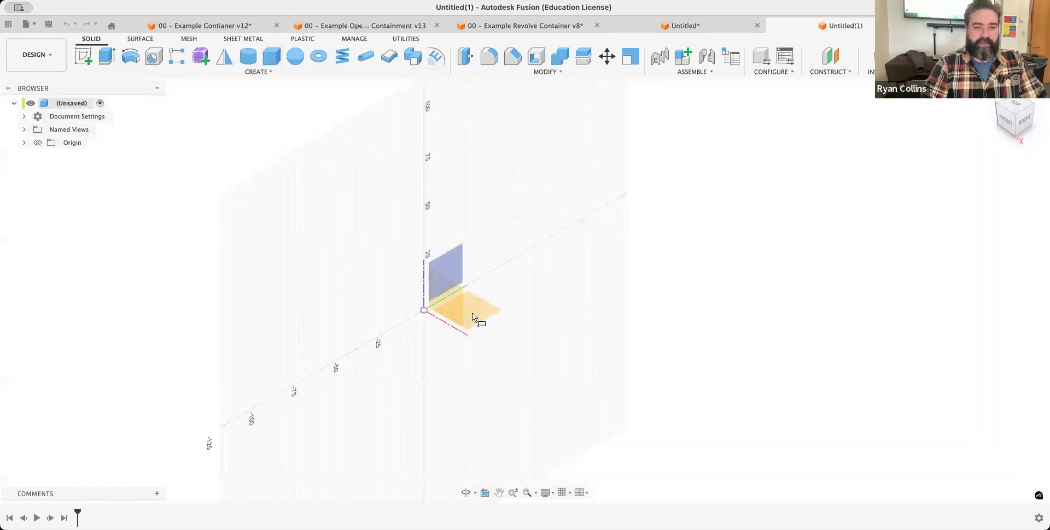
pyautogui.click(423, 310)
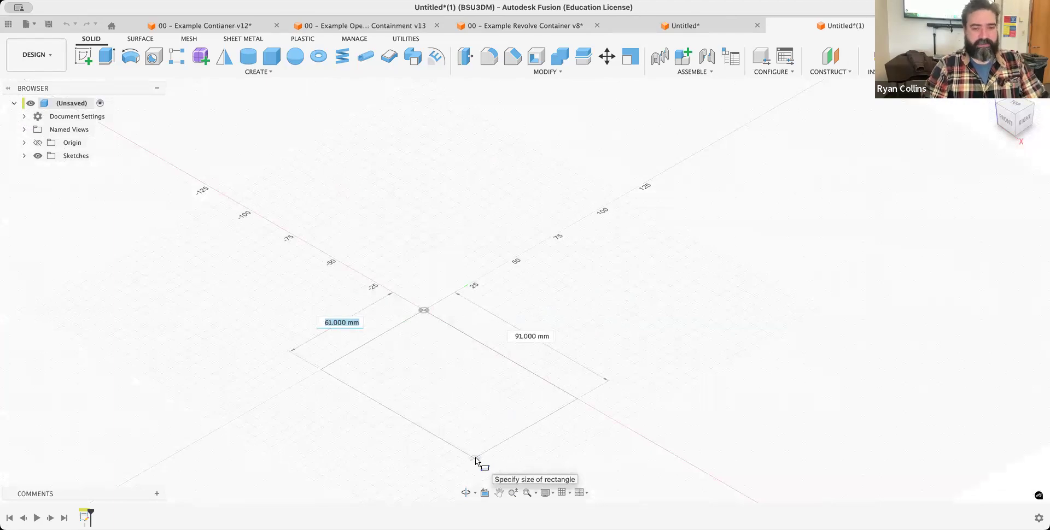
pyautogui.press('Escape')
# Start a sketch on the horizontal plane and draw a 100 mm by 100 mm center rectangle at the origin.
pyautogui.click(83, 56)
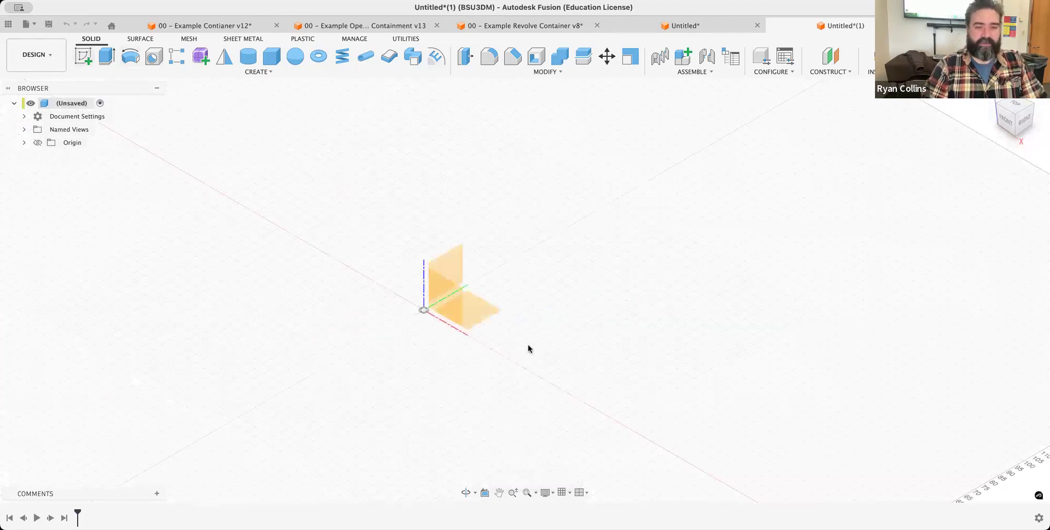
pyautogui.click(478, 313)
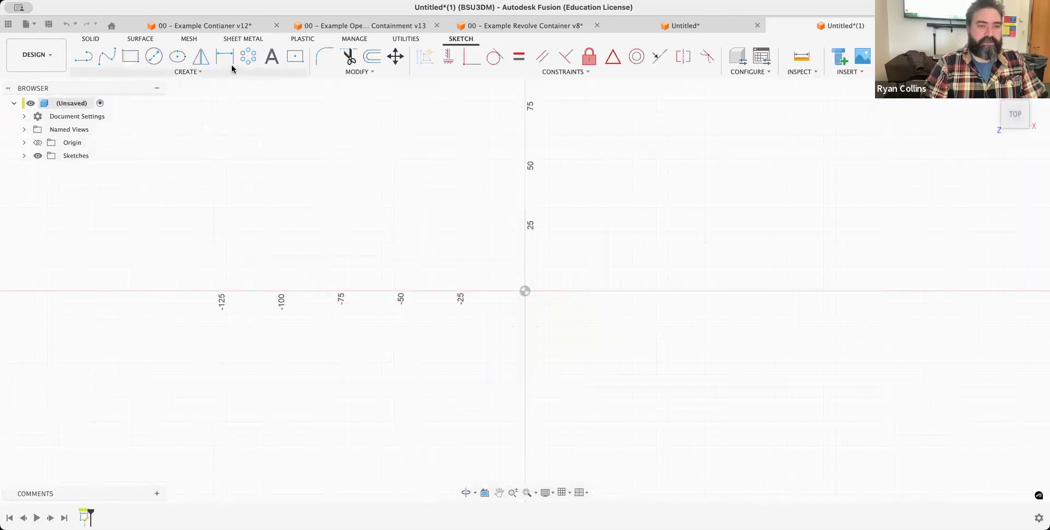
pyautogui.press('r')
pyautogui.click(525, 291)
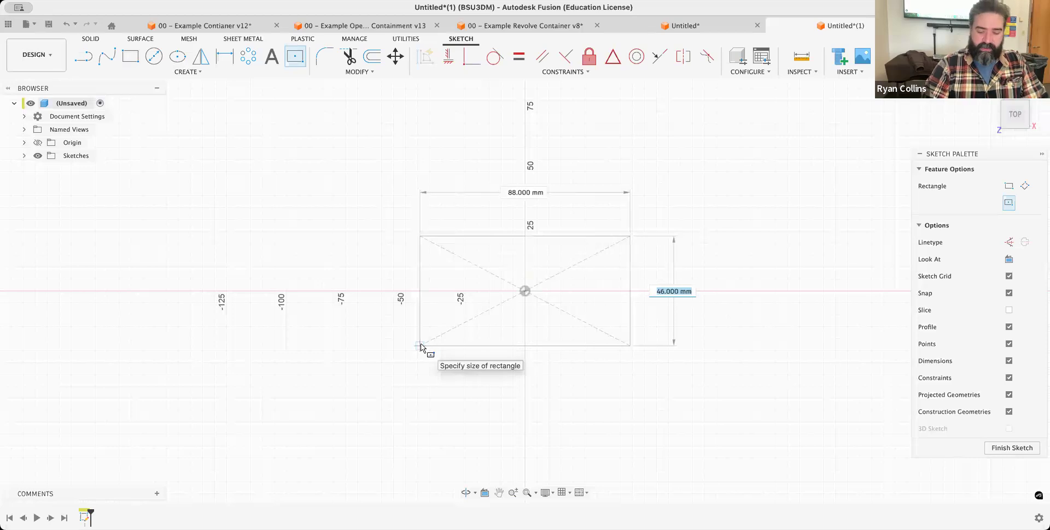
pyautogui.write('100')
pyautogui.press('Tab')
pyautogui.write('100')
pyautogui.press('Tab')
pyautogui.press('Return')
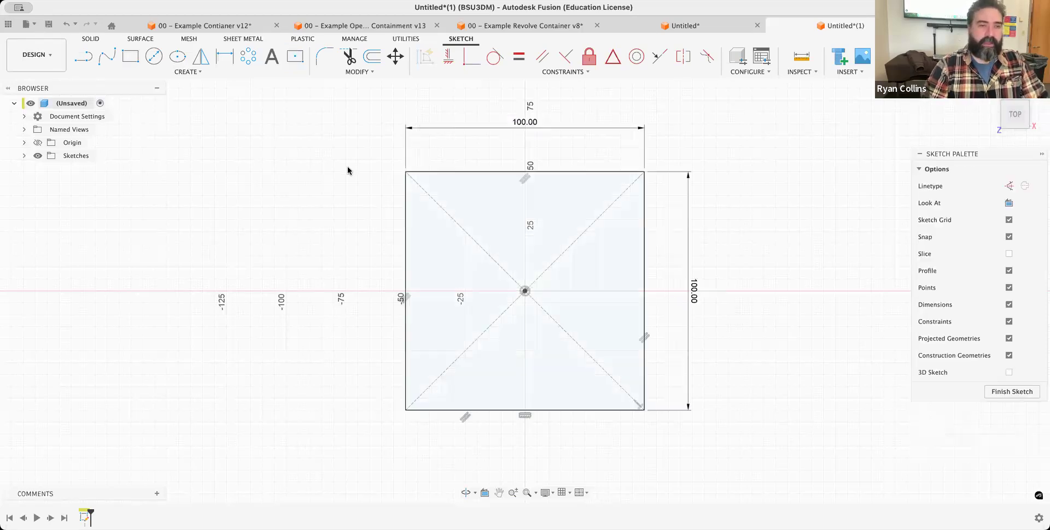
# Draw a 10 mm diameter circle on the square's diagonal near its upper-right corner.
pyautogui.click(154, 56)
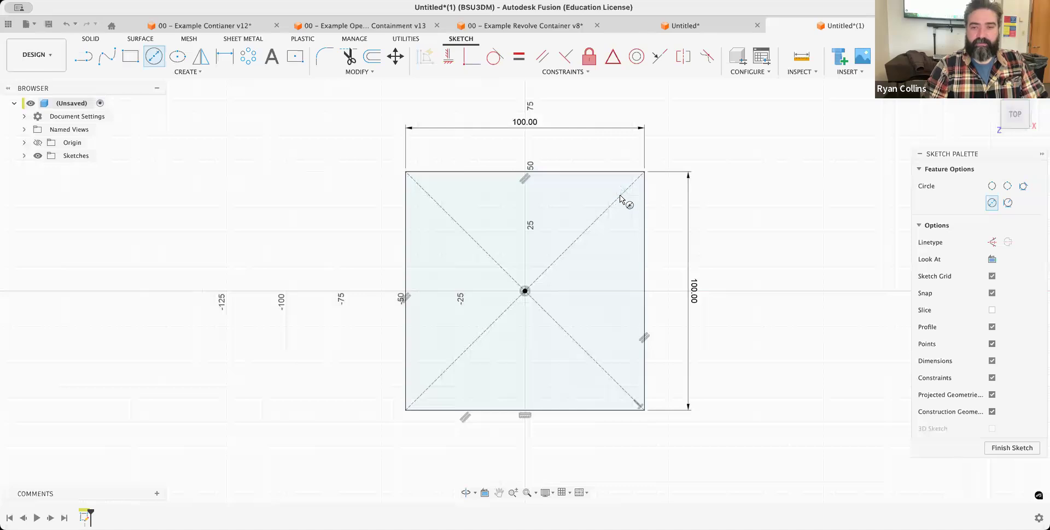
pyautogui.click(618, 198)
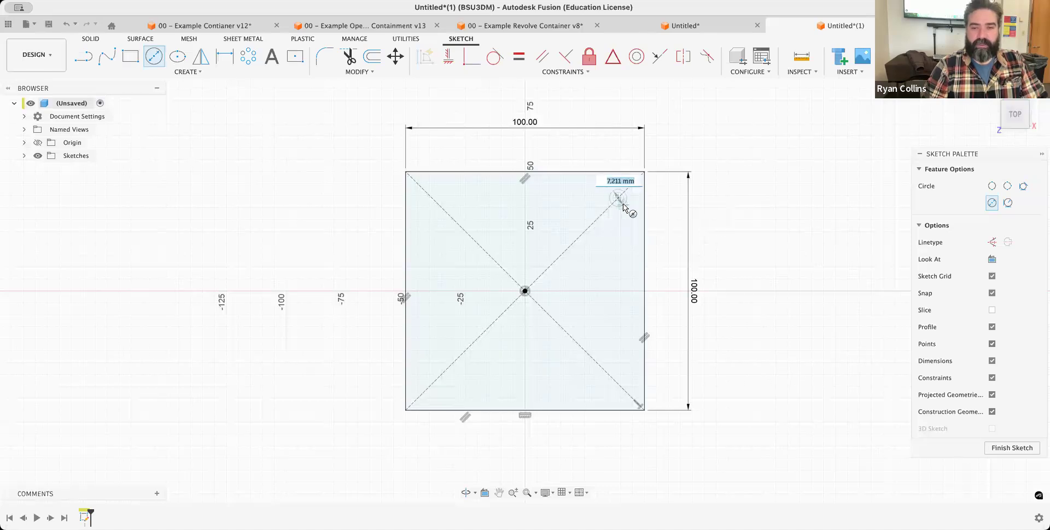
pyautogui.write('10')
pyautogui.press('Tab')
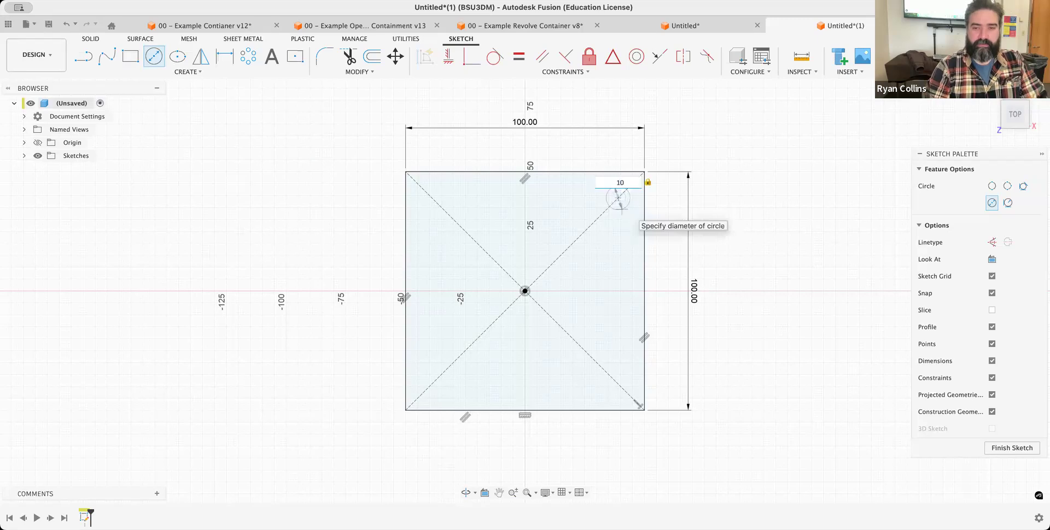
pyautogui.press('Return')
pyautogui.press('Escape')
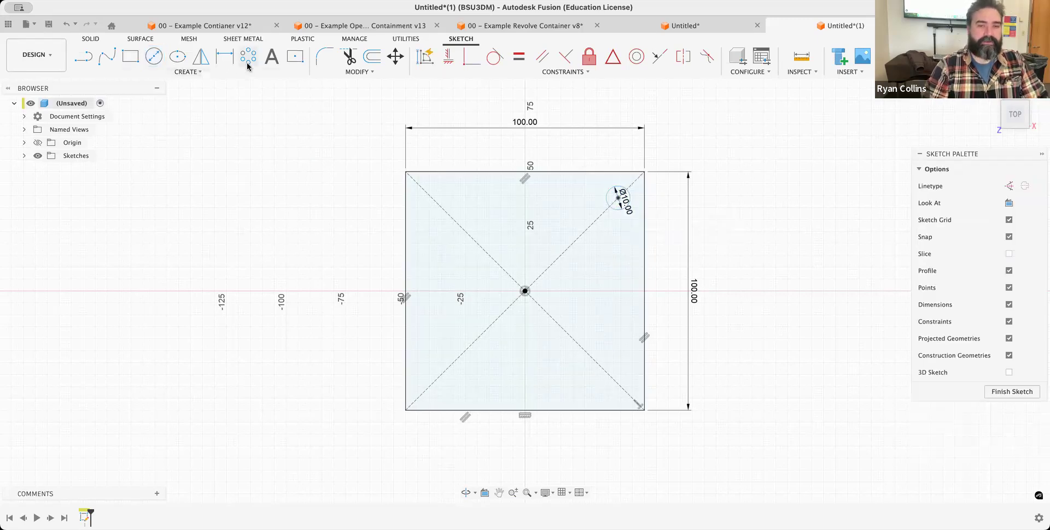
# Create a full circular pattern of the circle around the origin with a quantity of 4.
pyautogui.click(248, 63)
pyautogui.click(621, 207)
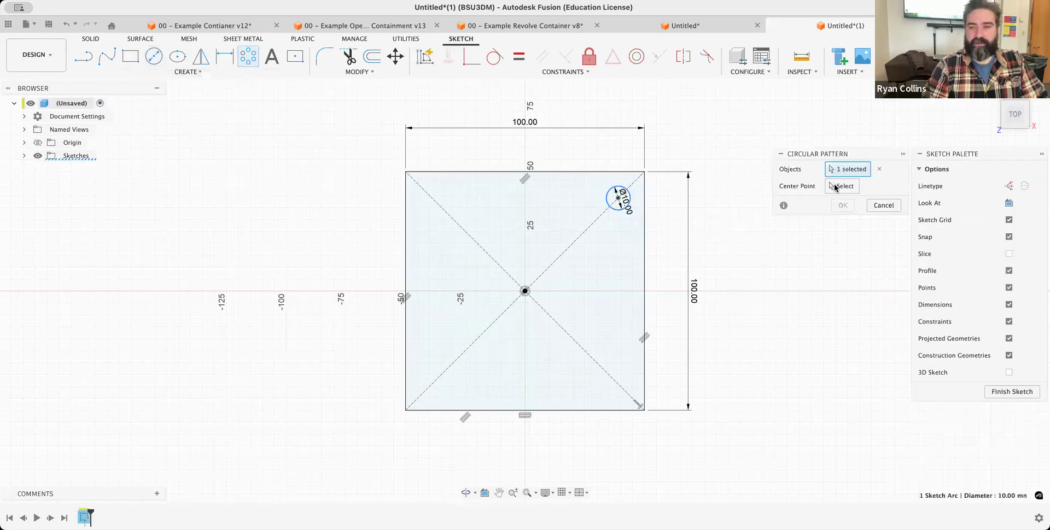
pyautogui.click(525, 291)
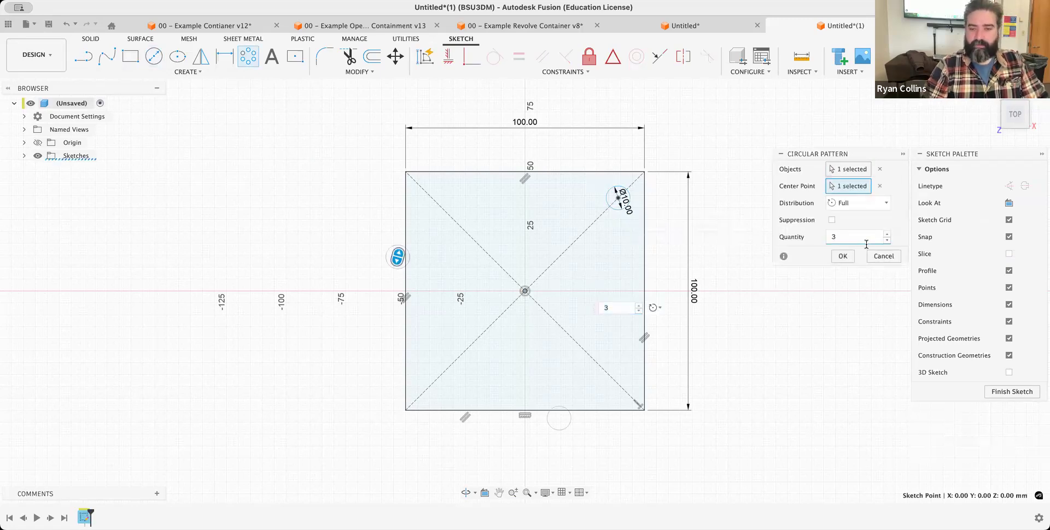
pyautogui.press('BackSpace')
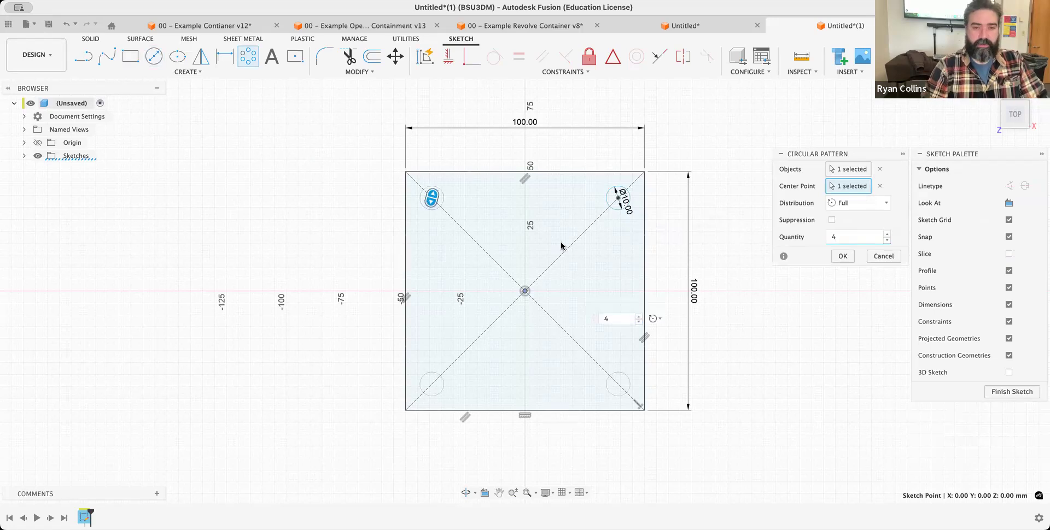
pyautogui.press('Return')
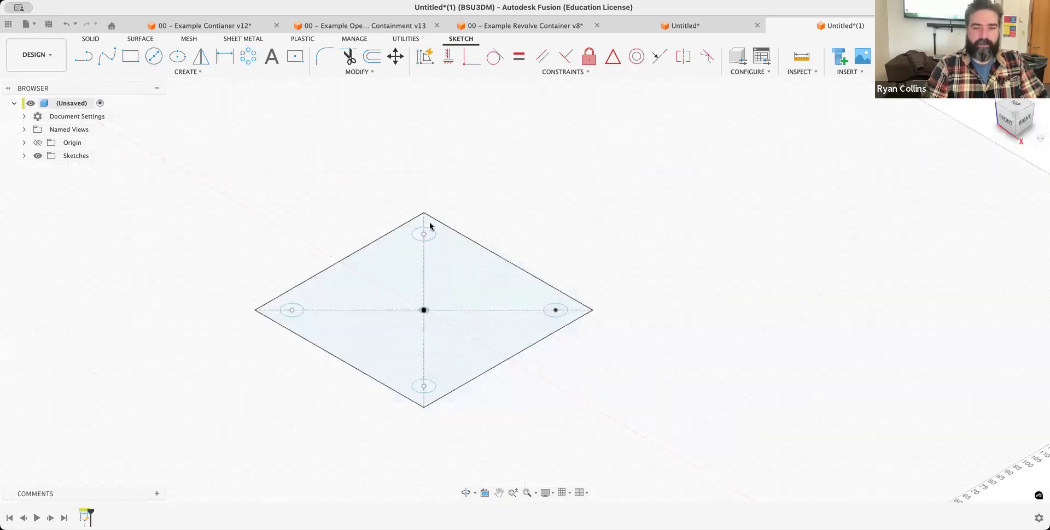
# Extrude the square together with its four circle profiles by -5 mm as a new body.
pyautogui.click(106, 60)
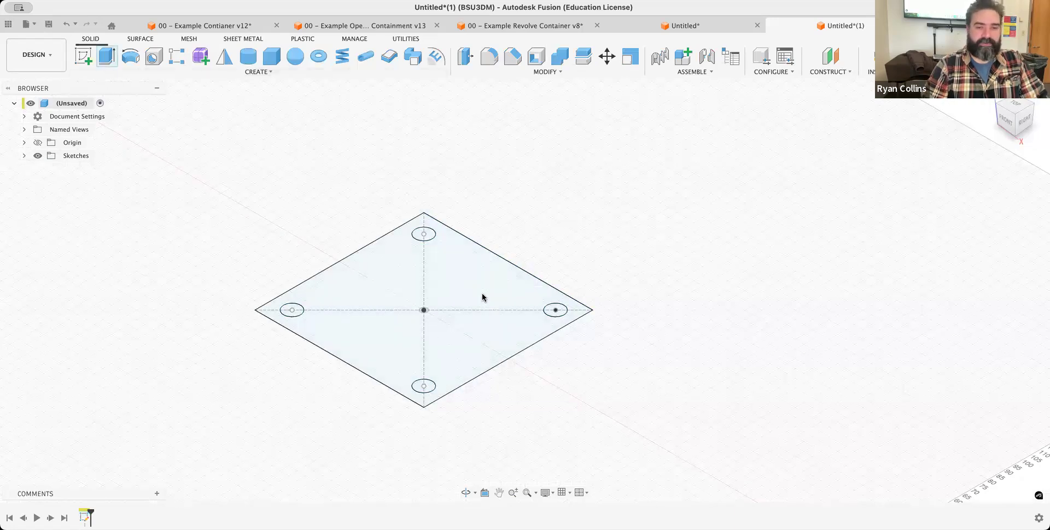
pyautogui.click(451, 259)
pyautogui.click(424, 237)
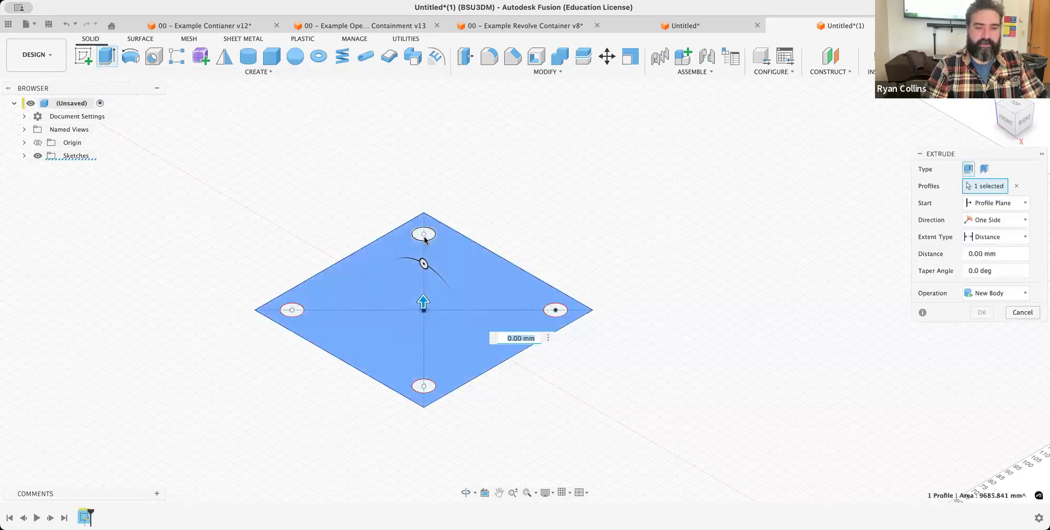
pyautogui.click(426, 387)
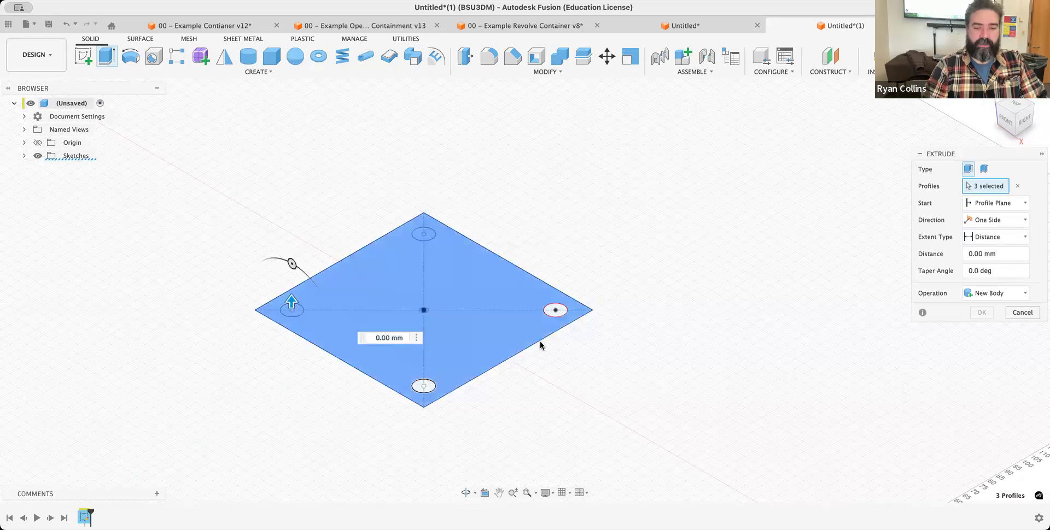
pyautogui.click(556, 311)
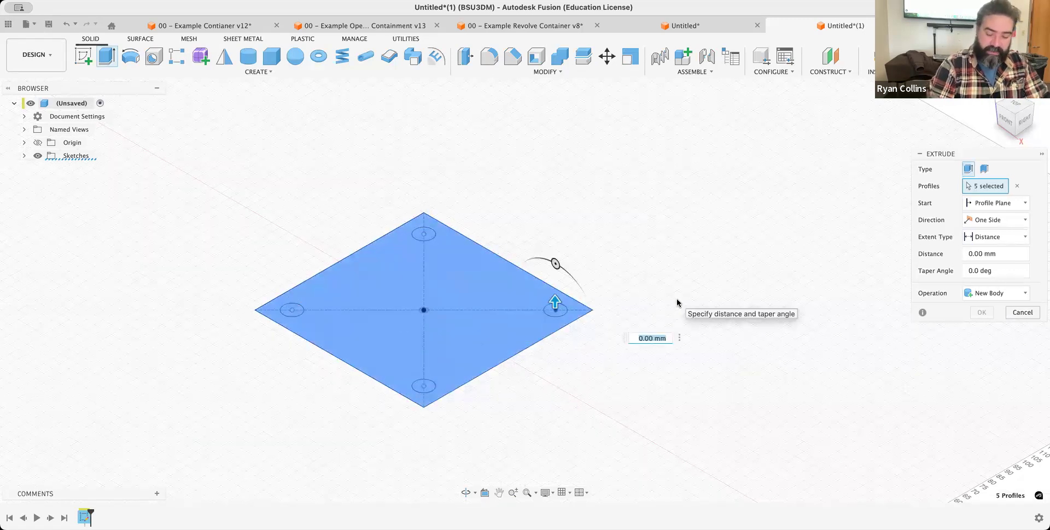
pyautogui.write('-5')
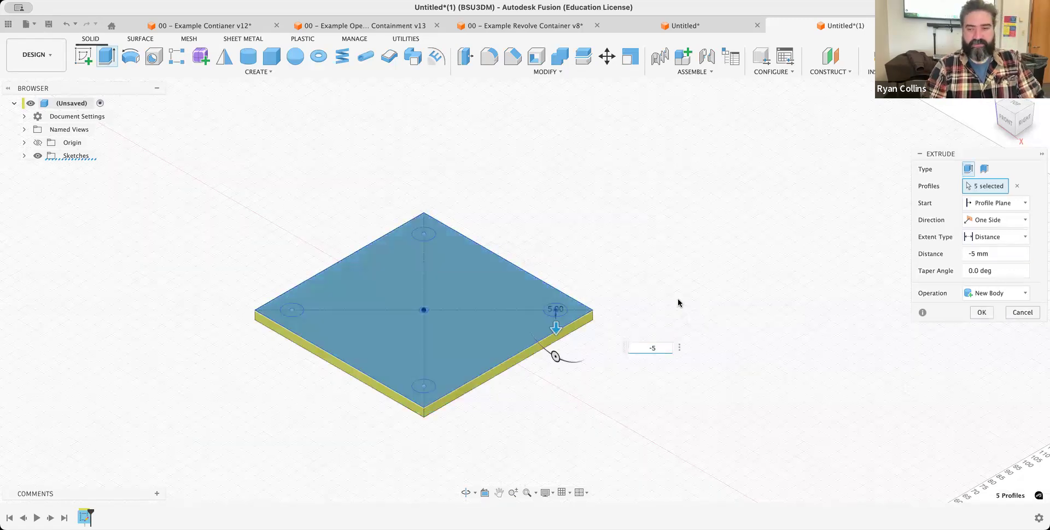
pyautogui.click(982, 313)
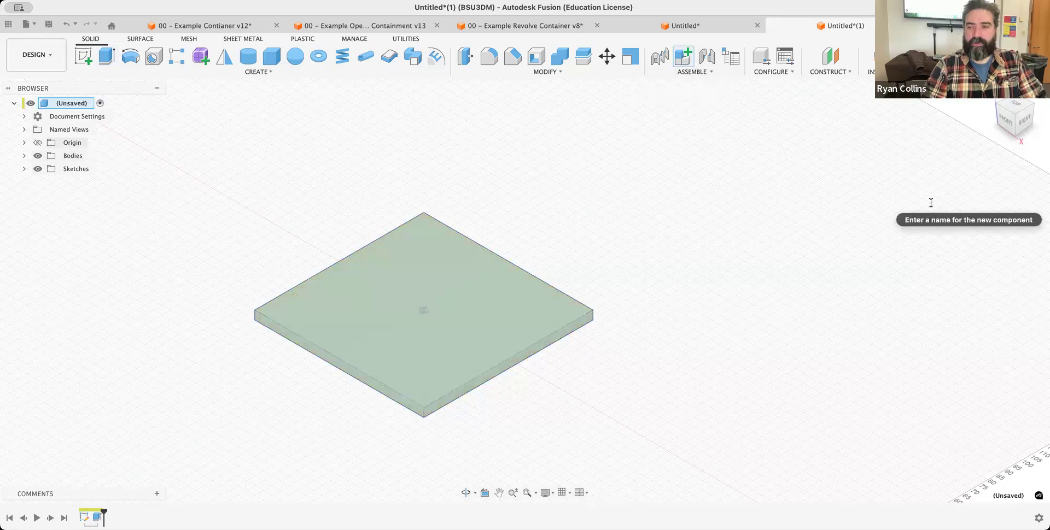
# Create a component named poles and extrude the four corner circles 100 mm upward in it as new bodies.
pyautogui.write('poles')
pyautogui.press('Return')
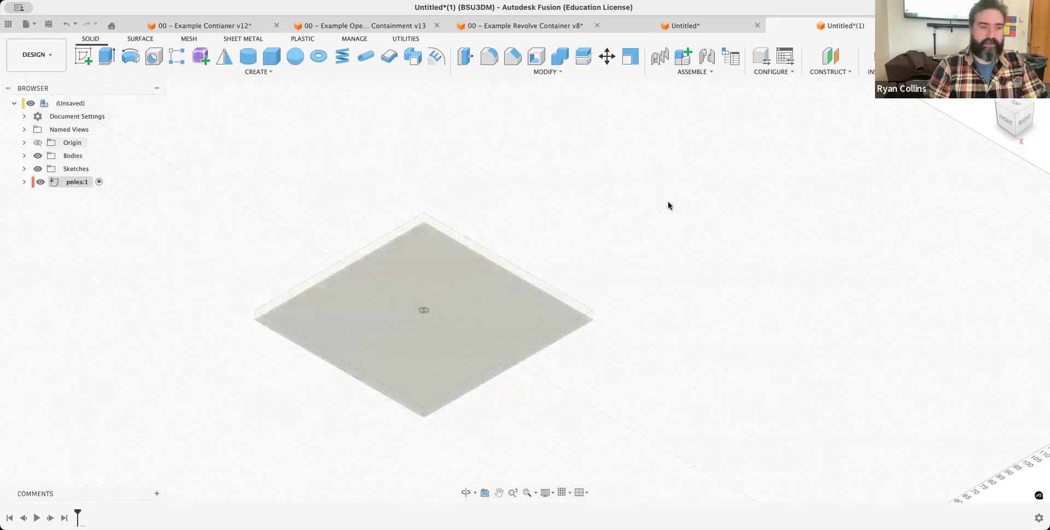
pyautogui.click(24, 169)
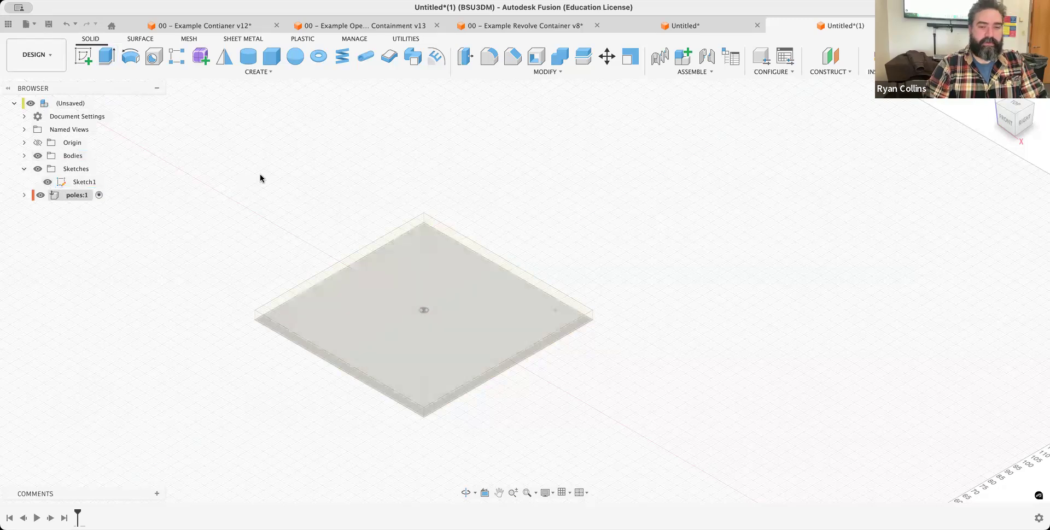
pyautogui.click(107, 56)
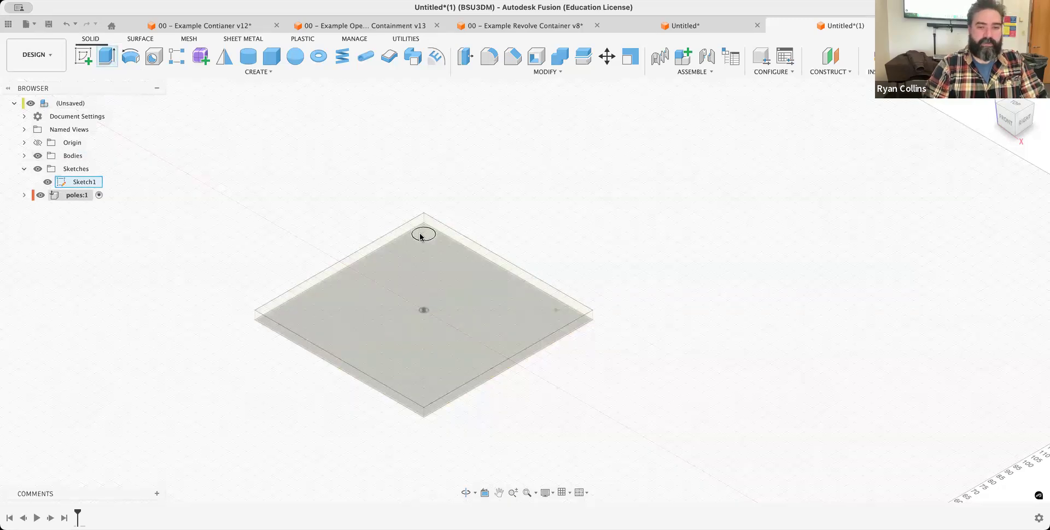
pyautogui.click(294, 312)
pyautogui.click(424, 386)
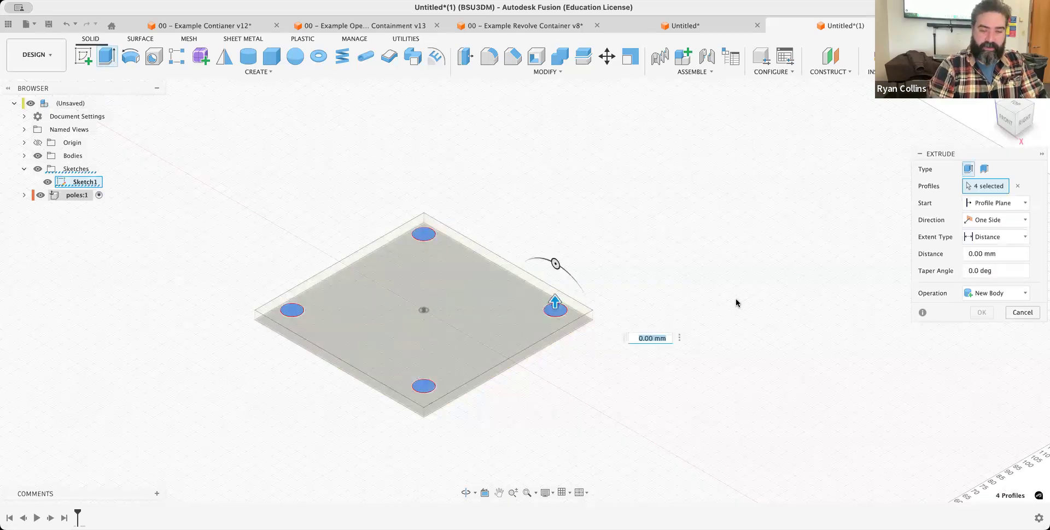
pyautogui.write('11')
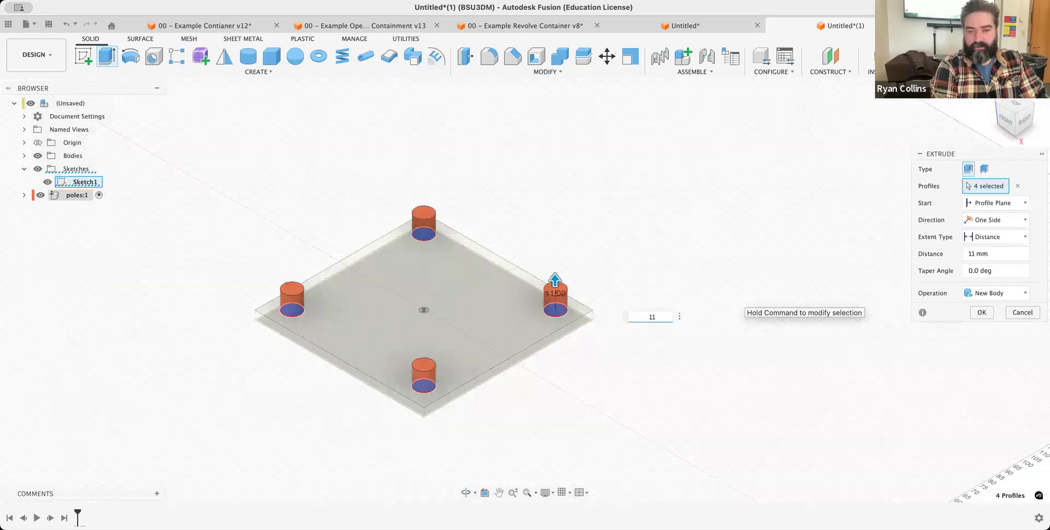
pyautogui.write('0000')
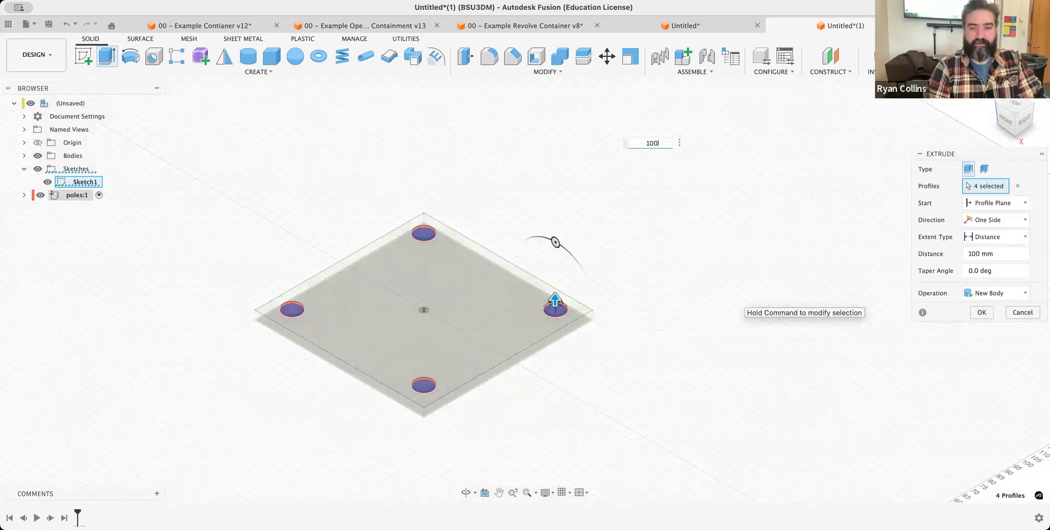
pyautogui.click(982, 313)
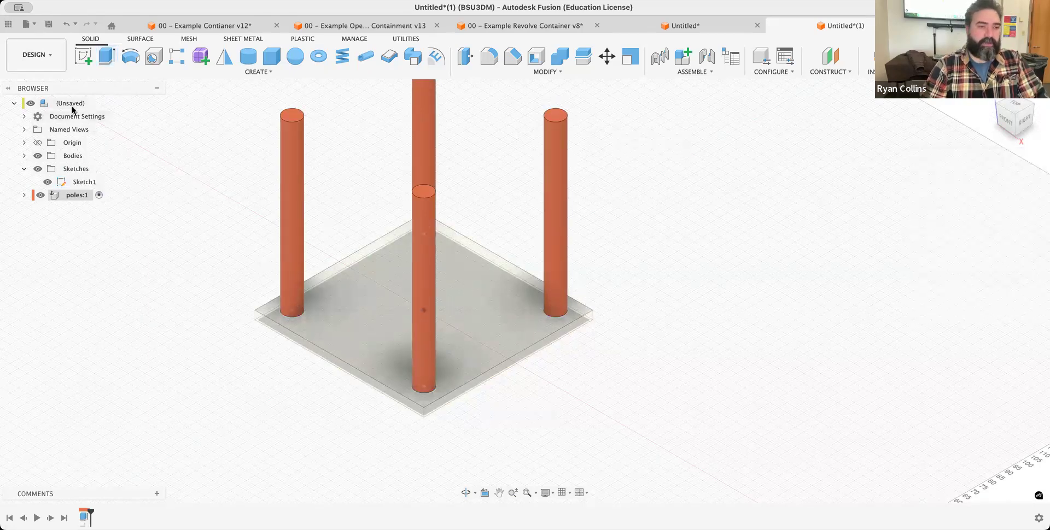
# Activate the top-level component, create a sketch on the plate's top face and hide the poles component.
pyautogui.click(100, 103)
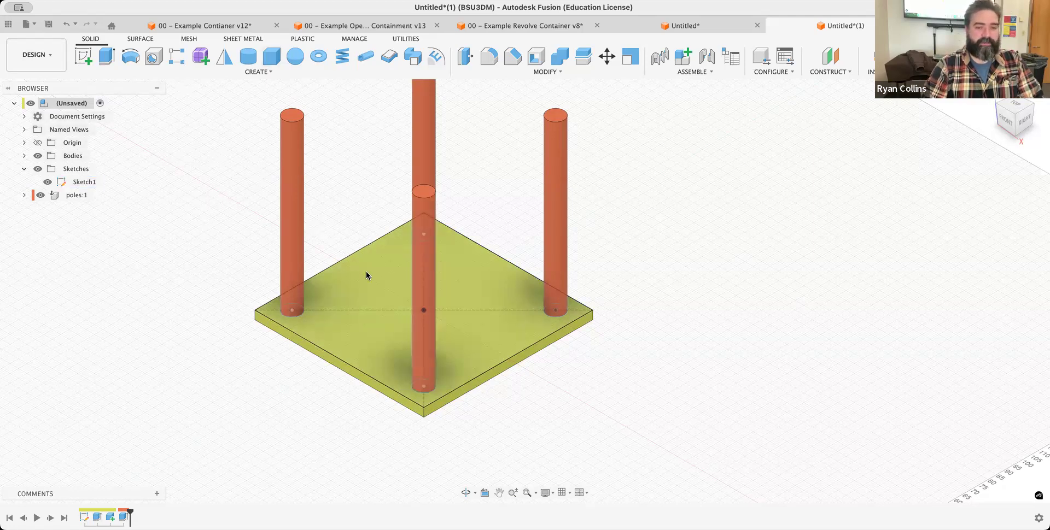
pyautogui.click(381, 285)
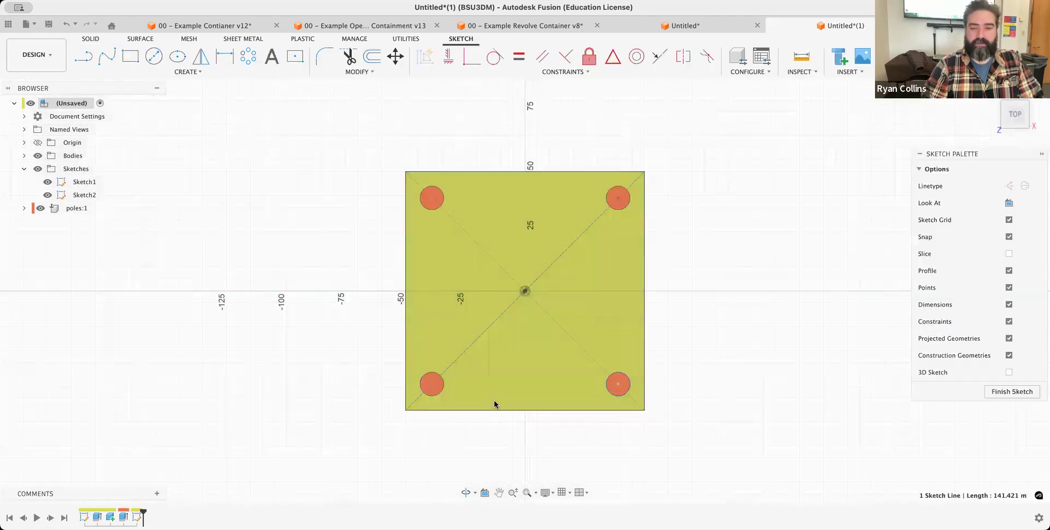
pyautogui.click(435, 387)
pyautogui.click(38, 210)
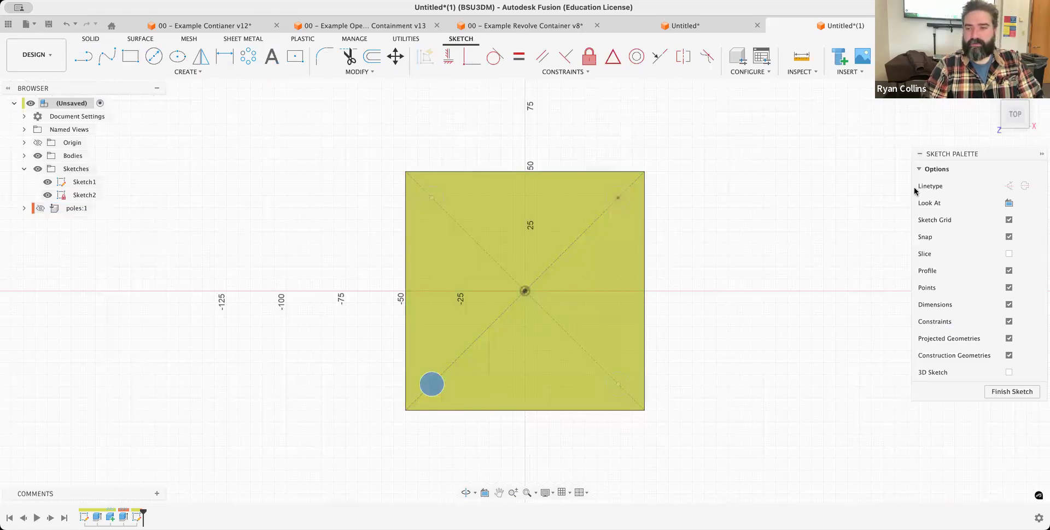
pyautogui.click(872, 288)
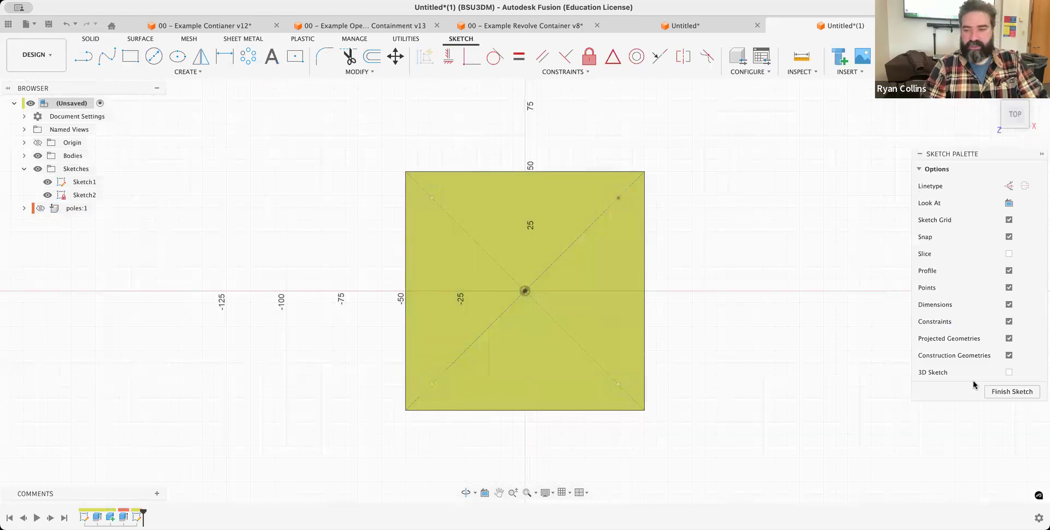
pyautogui.click(1012, 392)
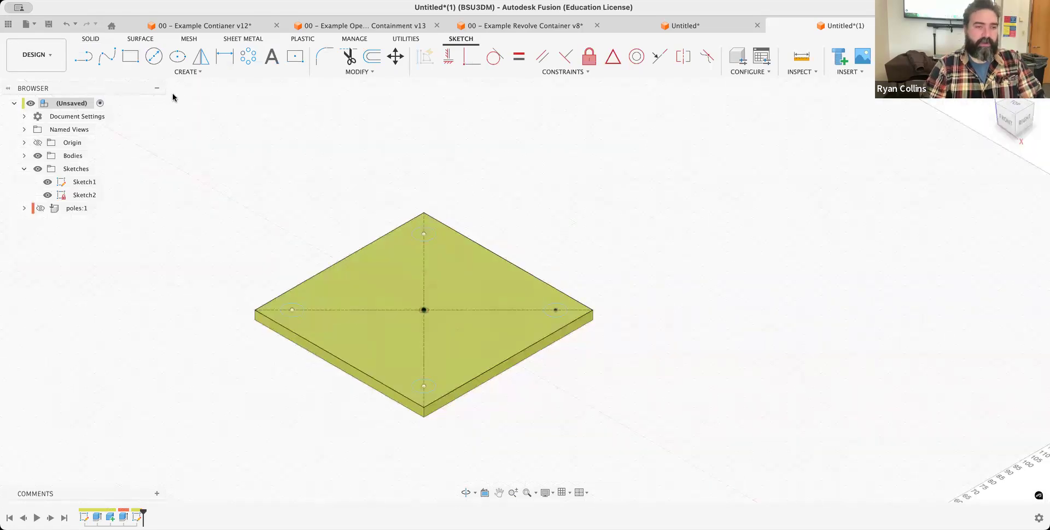
# Start an extrusion of the square profile and its four corner circles, and show the poles component.
pyautogui.click(101, 57)
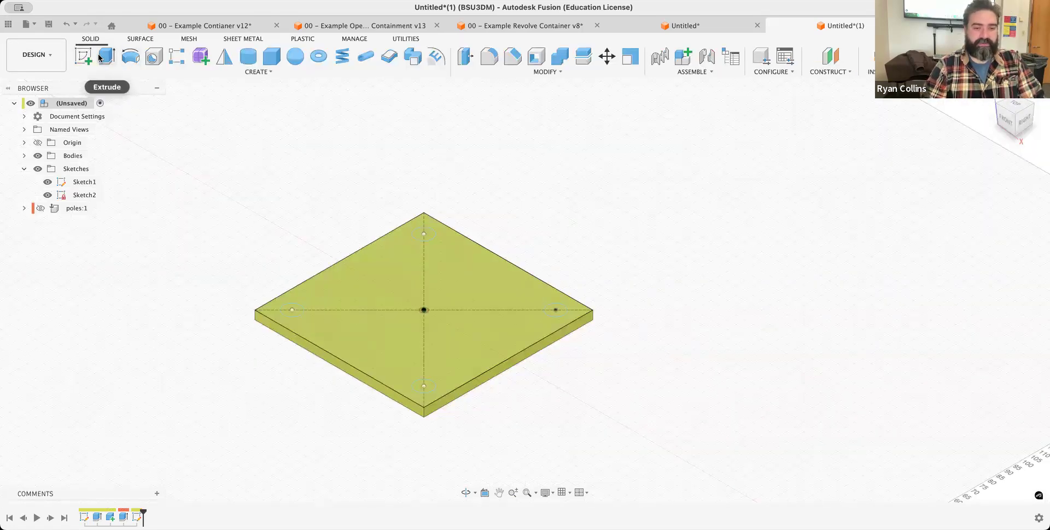
pyautogui.click(417, 264)
pyautogui.click(424, 235)
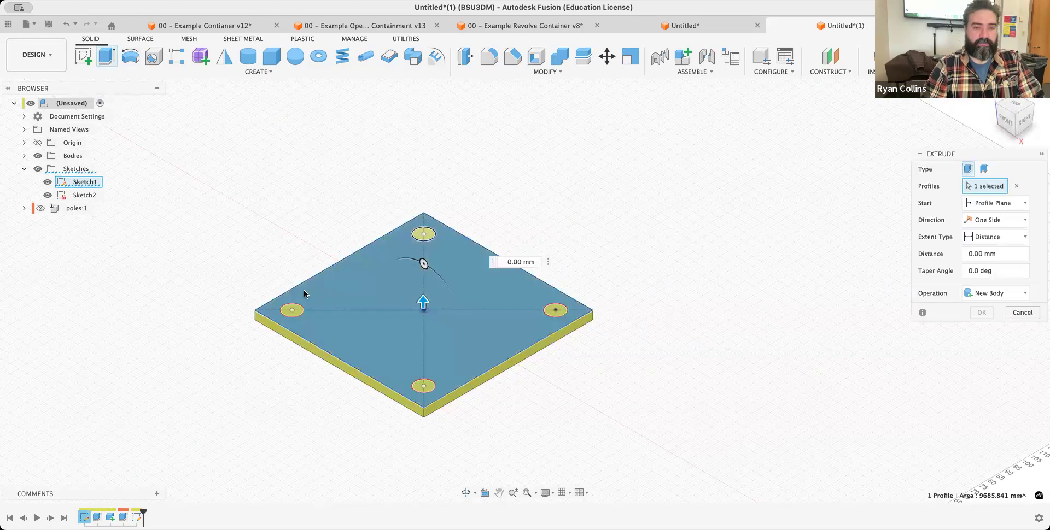
pyautogui.click(289, 309)
pyautogui.click(424, 387)
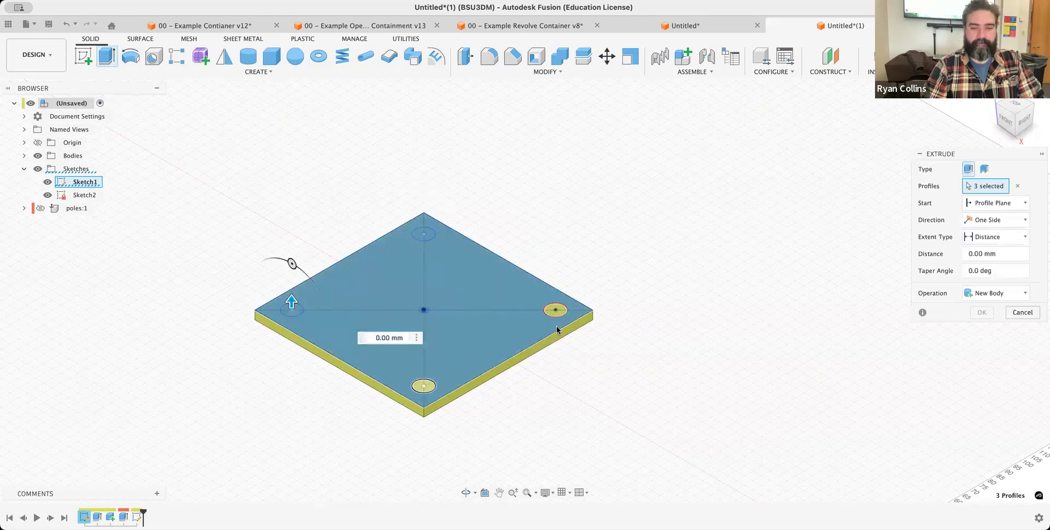
pyautogui.click(556, 310)
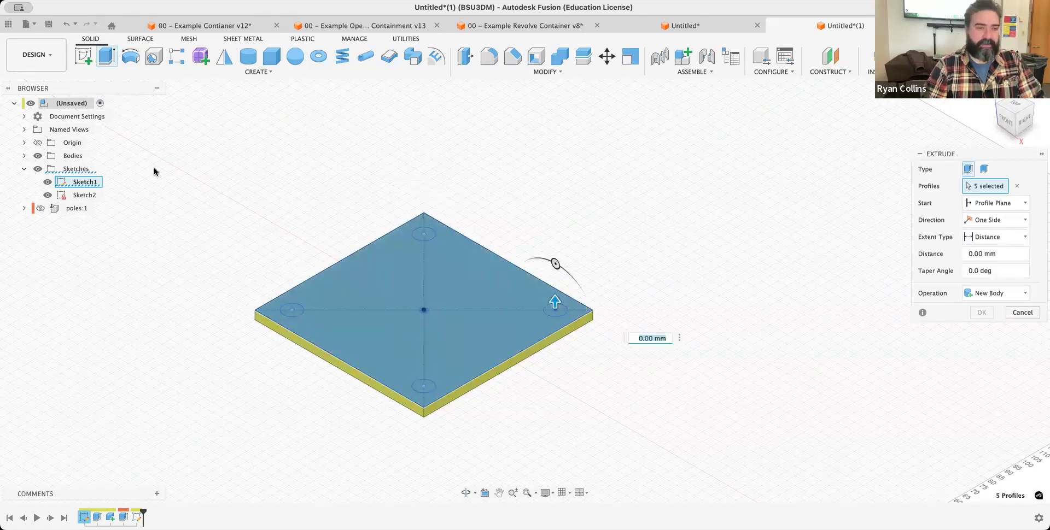
pyautogui.click(40, 210)
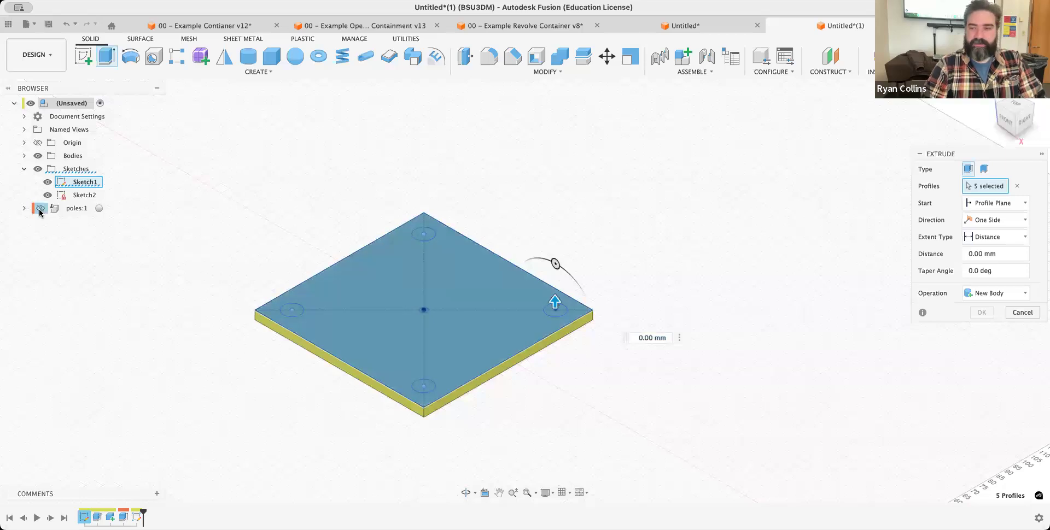
# Start the extrusion from the top face of a pole and extrude the profiles 5 mm as a new body in the top-level component.
pyautogui.click(995, 203)
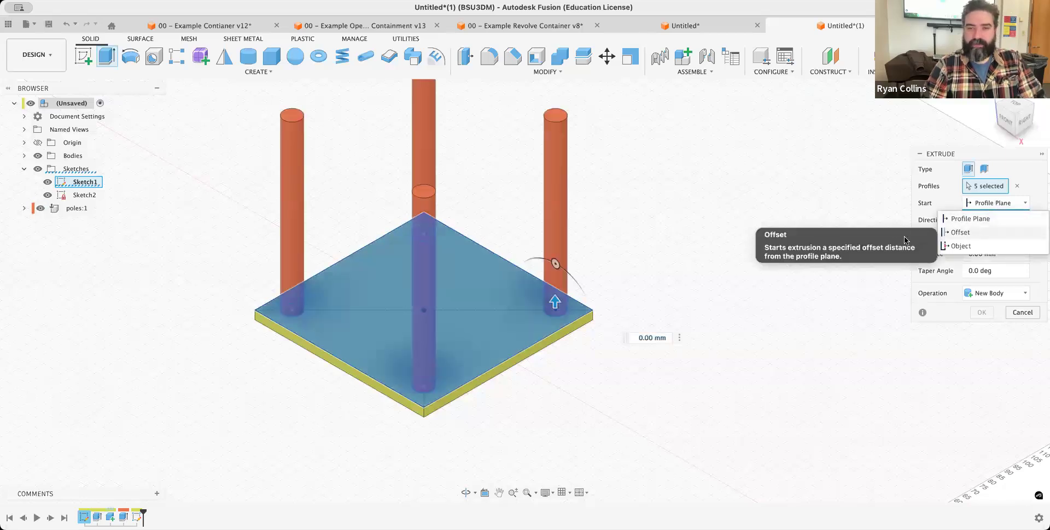
pyautogui.click(977, 245)
pyautogui.click(555, 116)
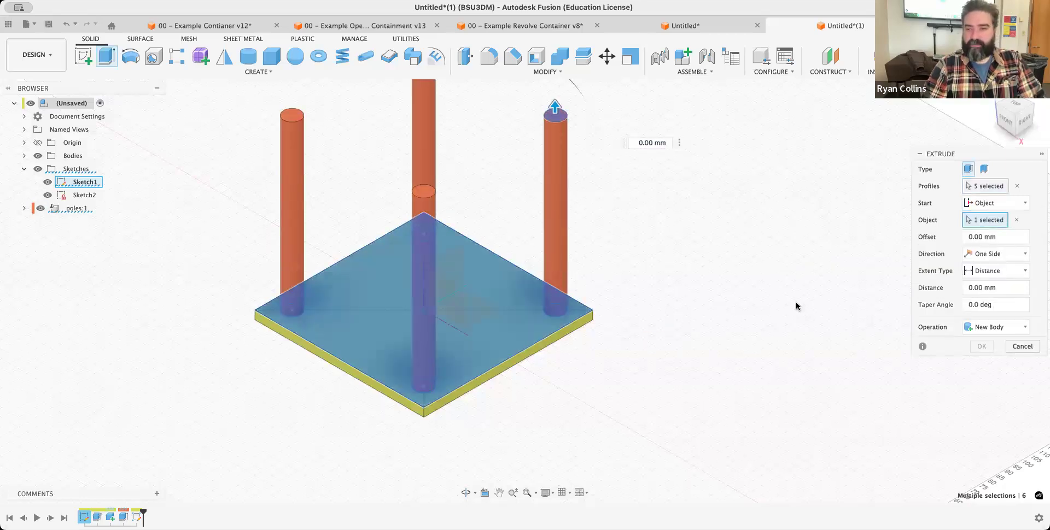
pyautogui.tripleClick(1008, 287)
pyautogui.write('5')
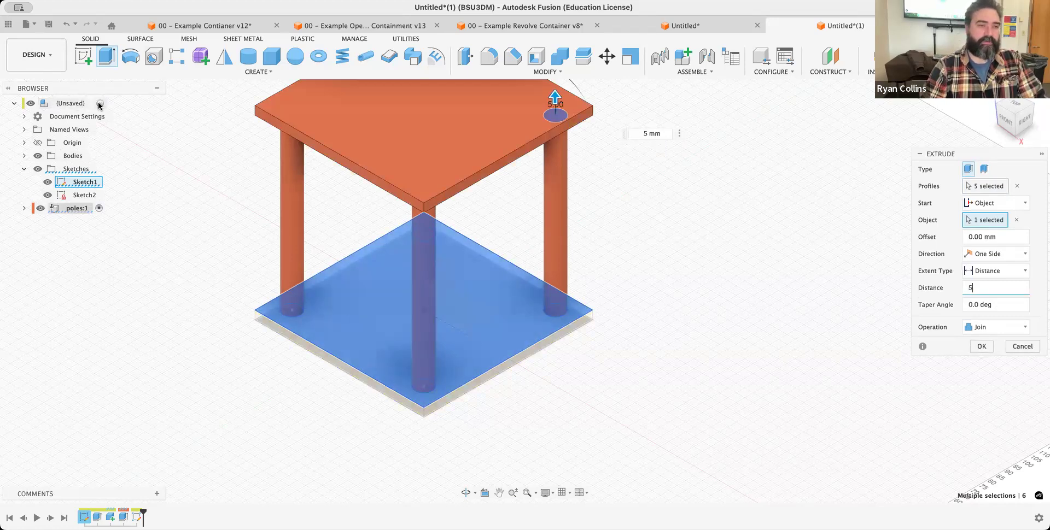
pyautogui.click(993, 328)
pyautogui.click(967, 384)
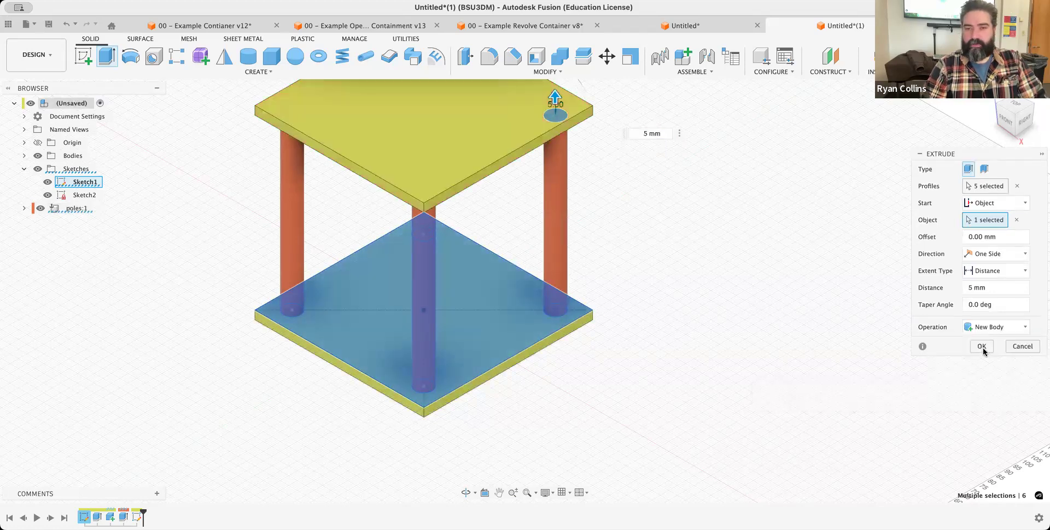
pyautogui.click(982, 347)
pyautogui.moveTo(670, 269)
pyautogui.keyDown('shift'); pyautogui.mouseDown(button='middle')
pyautogui.moveTo(691, 395)
pyautogui.moveTo(689, 354)
pyautogui.moveTo(704, 370)
pyautogui.moveTo(716, 332)
pyautogui.moveTo(694, 289)
pyautogui.mouseUp(button='middle'); pyautogui.keyUp('shift')
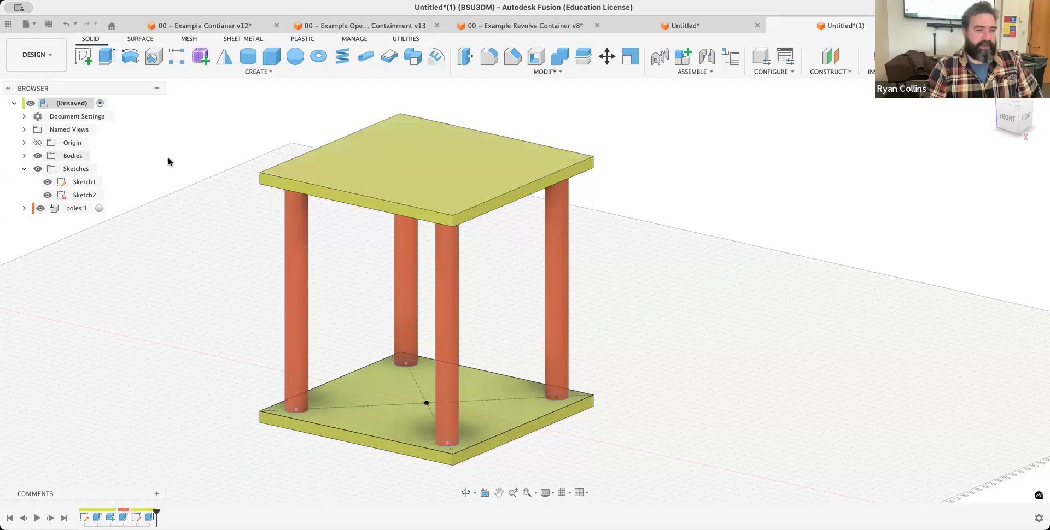
# Hide the upper plate body to expose the tops of the poles.
pyautogui.click(24, 168)
pyautogui.click(25, 155)
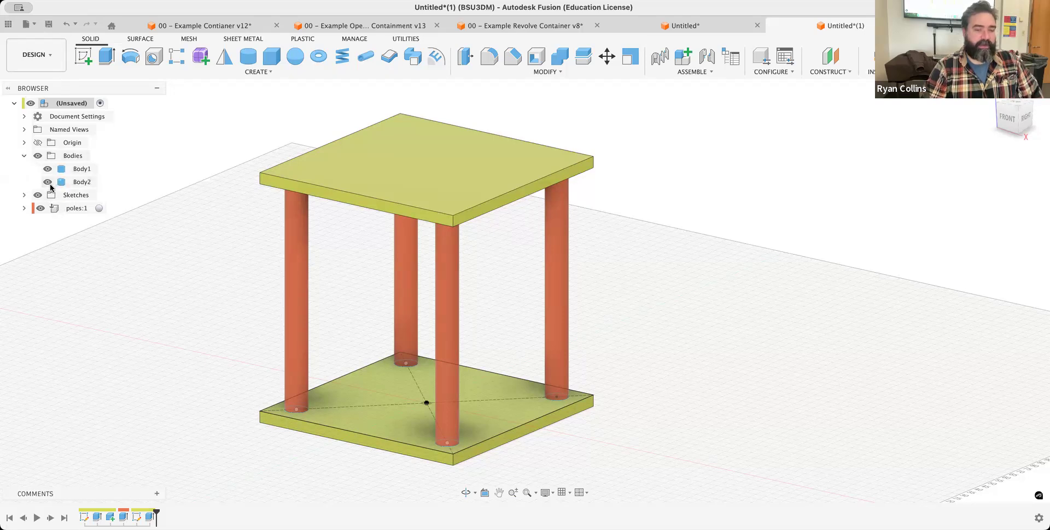
pyautogui.click(48, 182)
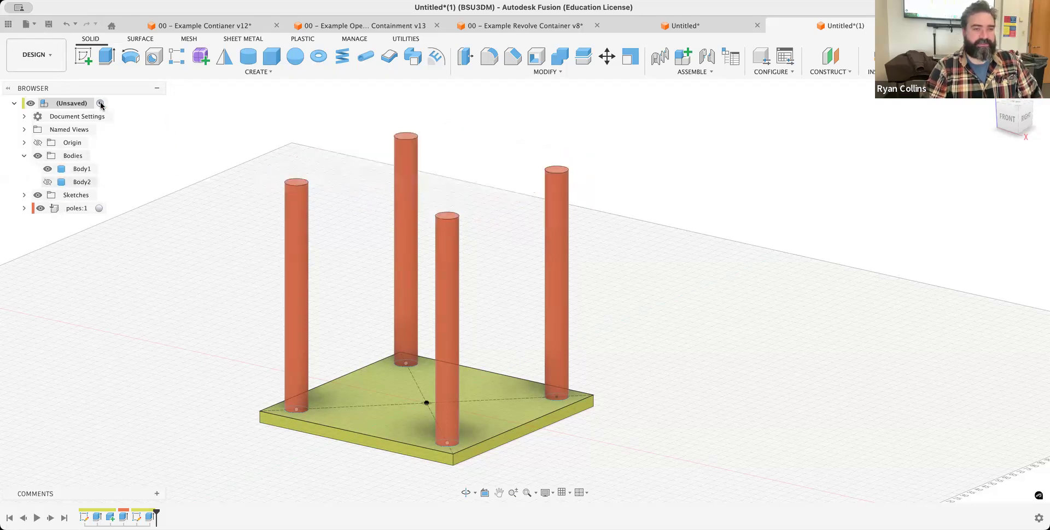
# Extrude the top faces of the four poles by 3 mm.
pyautogui.click(108, 58)
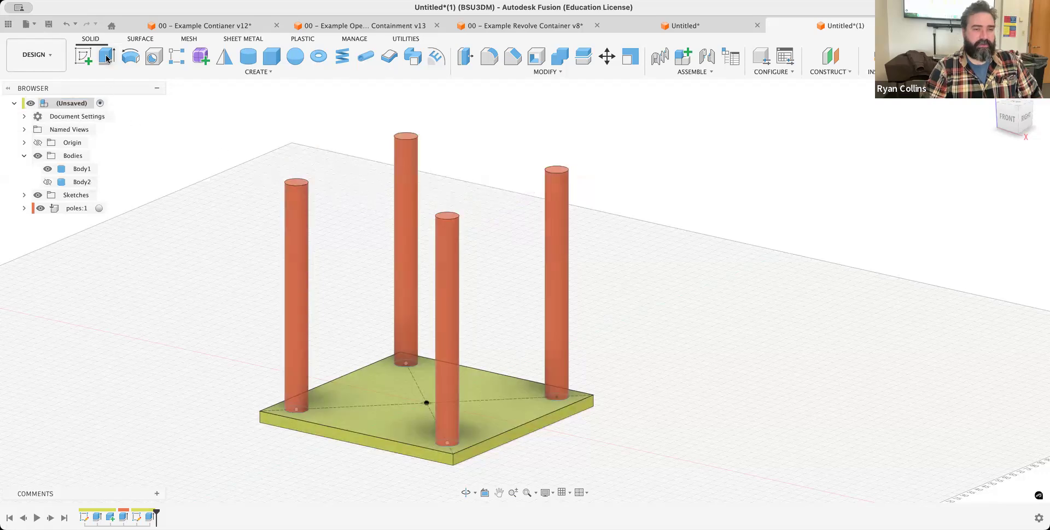
pyautogui.click(448, 216)
pyautogui.click(556, 168)
pyautogui.click(407, 137)
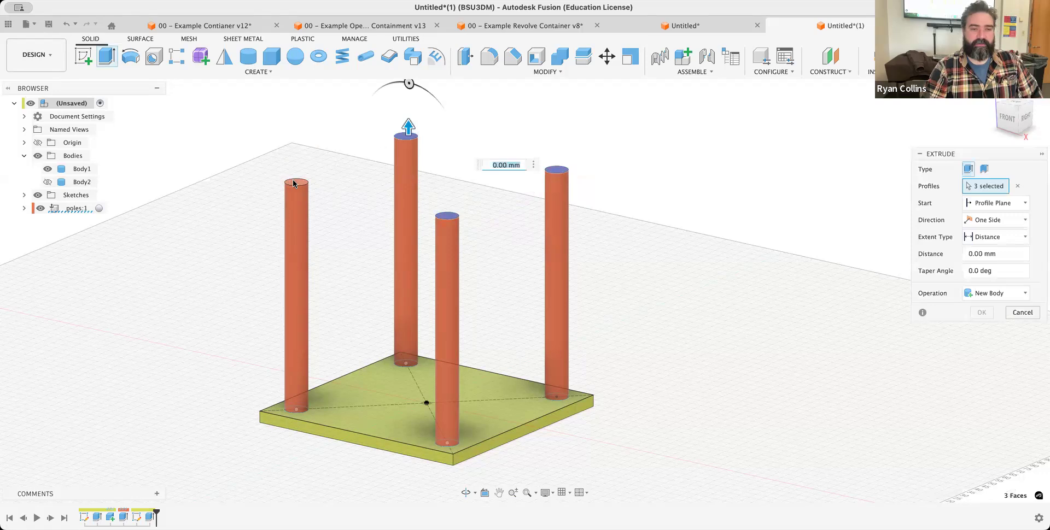
pyautogui.click(296, 182)
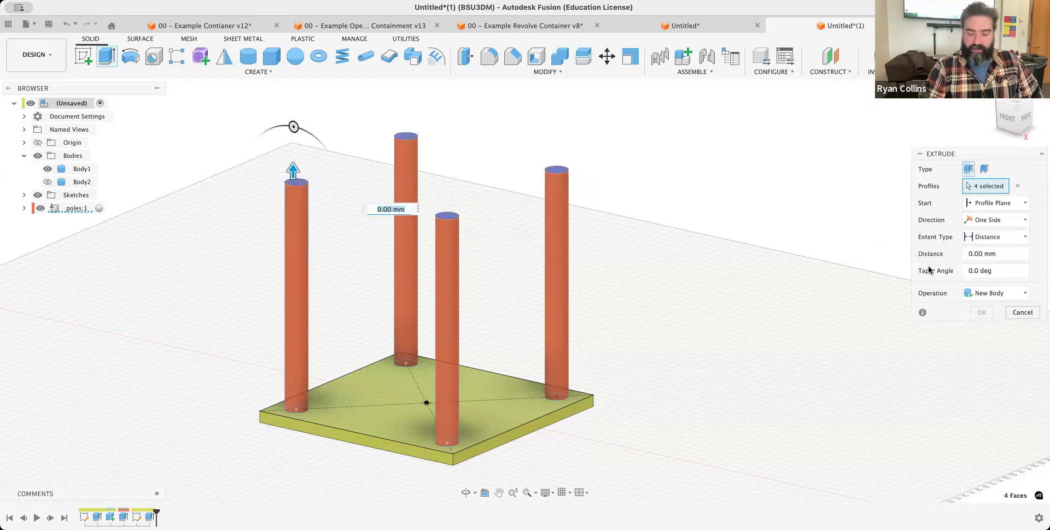
pyautogui.write('3')
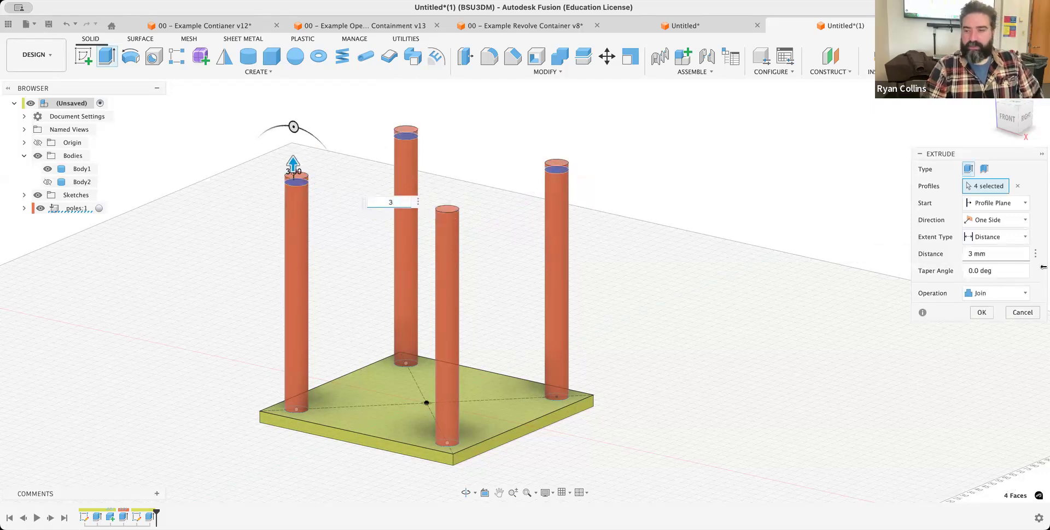
# Set the taper angle of the pole tip extrusion to -45 deg and join the tips to the poles.
pyautogui.click(1007, 271)
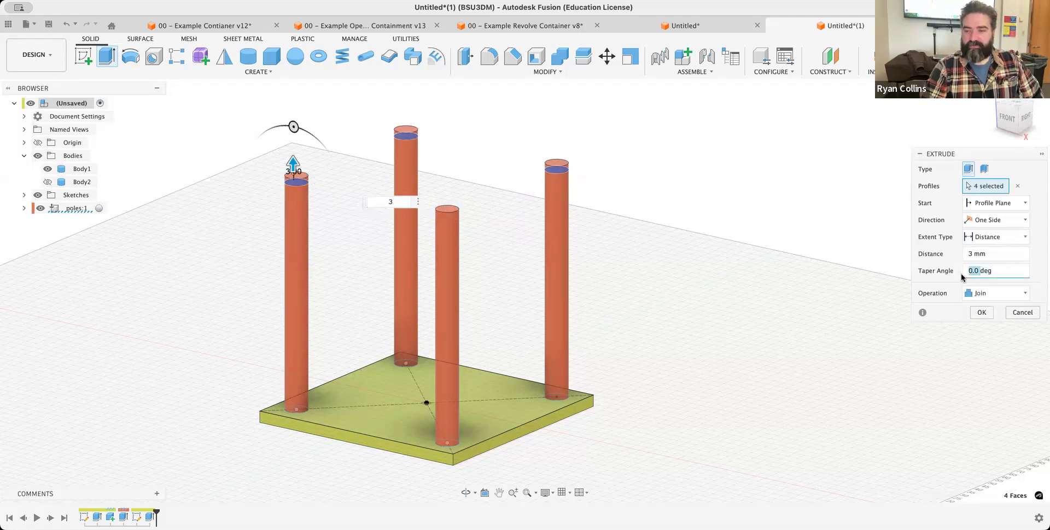
pyautogui.write('-60')
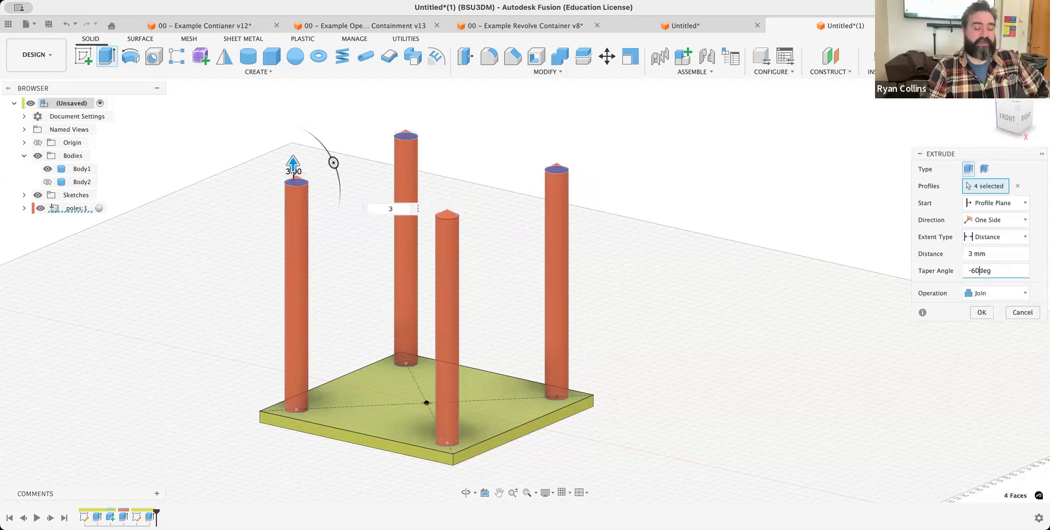
pyautogui.press('BackSpace')
pyautogui.press('BackSpace')
pyautogui.press('BackSpace')
pyautogui.write('-45')
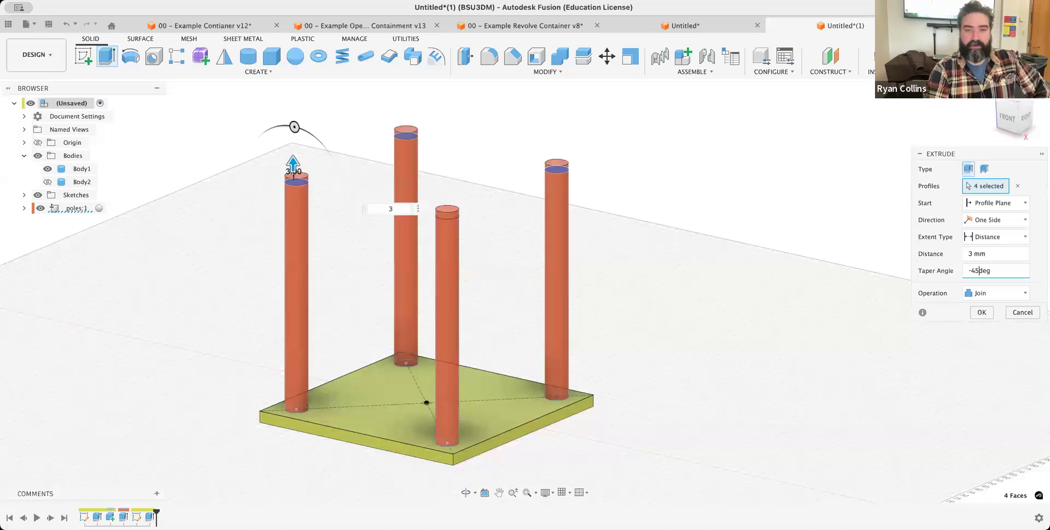
pyautogui.click(982, 313)
pyautogui.scroll(5, 438, 219)
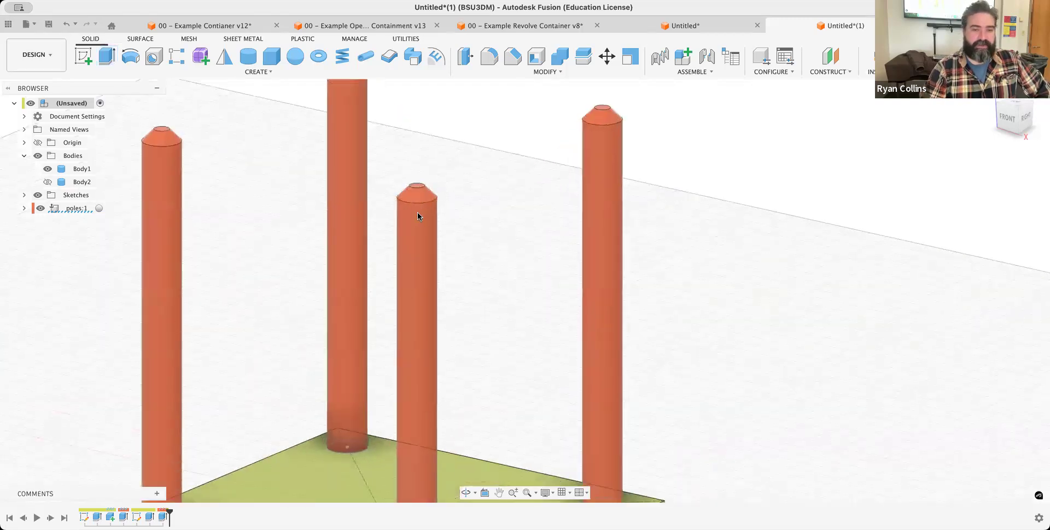
# Show the upper plate and cut the four pole bodies out of it with Combine, keeping the tool bodies.
pyautogui.click(47, 182)
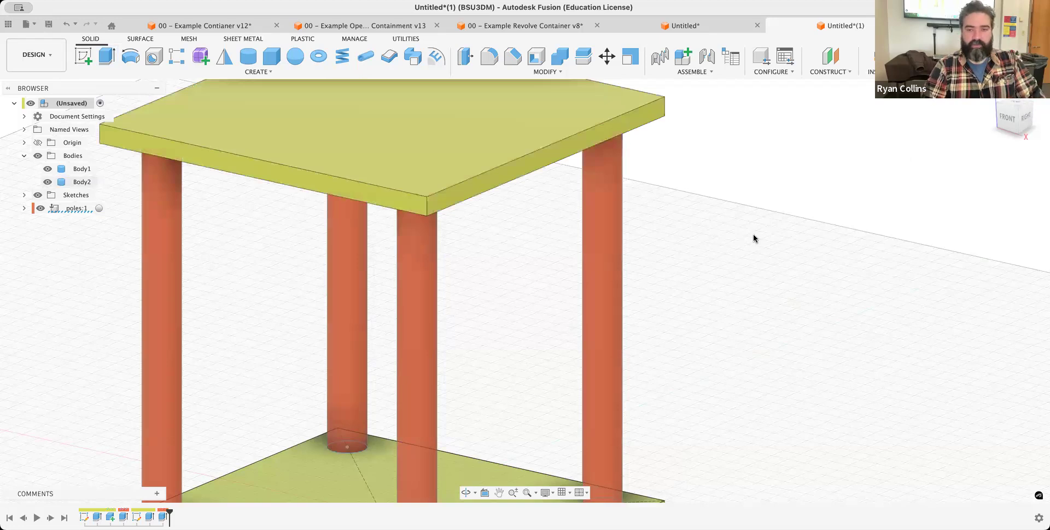
pyautogui.keyDown('shift'); pyautogui.moveTo(753, 222); pyautogui.dragTo(765, 241, button='middle'); pyautogui.keyUp('shift')
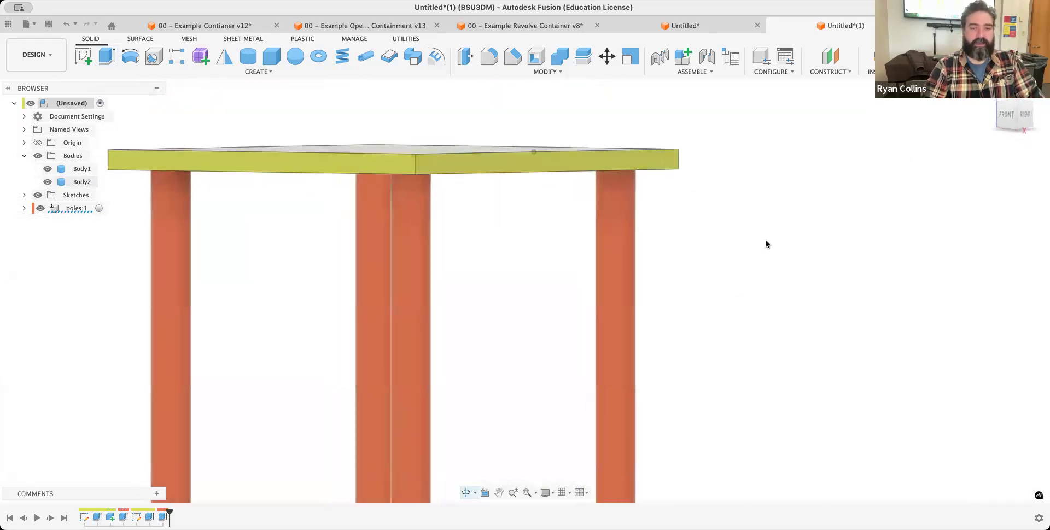
pyautogui.click(558, 59)
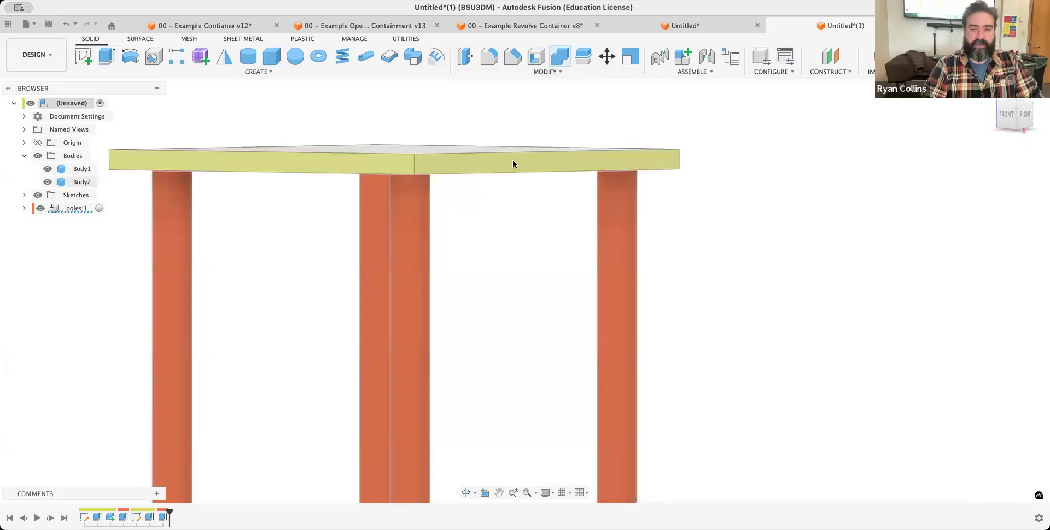
pyautogui.click(534, 163)
pyautogui.click(616, 220)
pyautogui.click(382, 260)
pyautogui.click(413, 262)
pyautogui.click(168, 261)
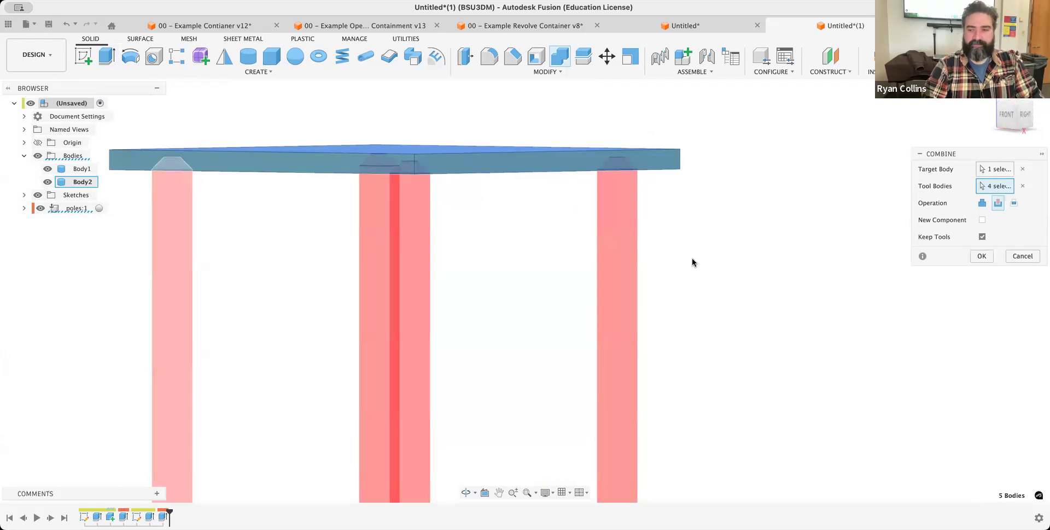
pyautogui.click(989, 255)
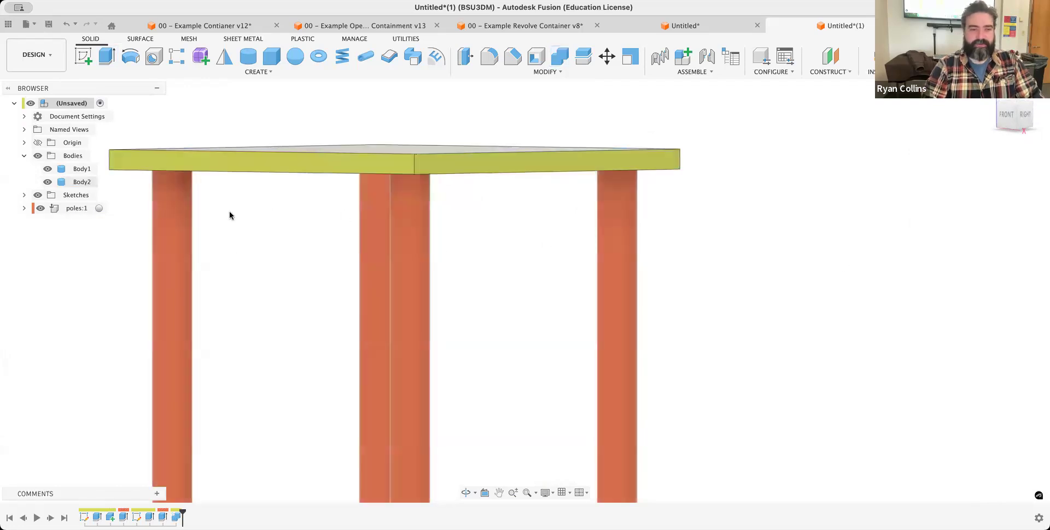
# Hide the poles component and the lower plate to examine the tapered recesses in the upper plate's underside.
pyautogui.click(43, 209)
pyautogui.keyDown('shift'); pyautogui.moveTo(661, 364); pyautogui.dragTo(634, 225, button='middle'); pyautogui.keyUp('shift')
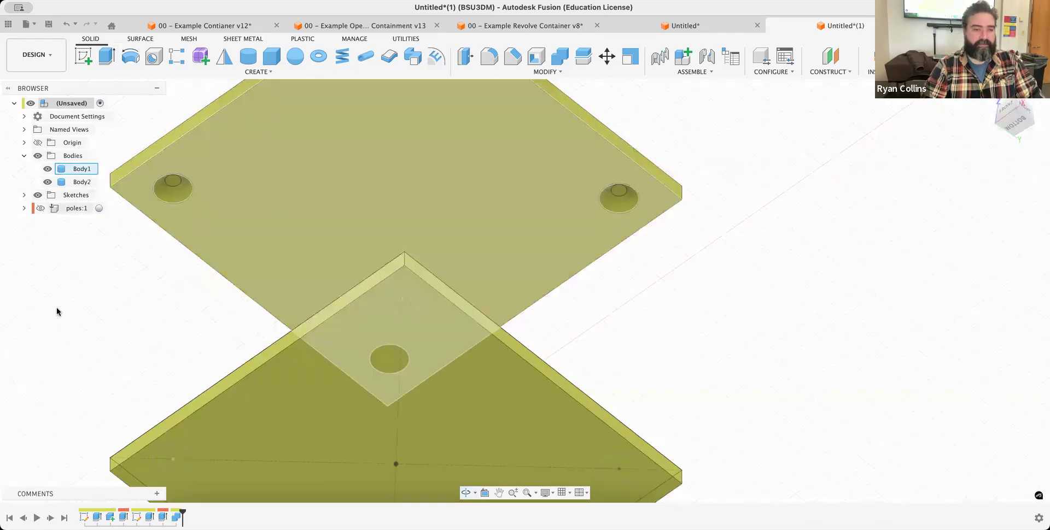
pyautogui.click(48, 170)
pyautogui.keyDown('shift'); pyautogui.moveTo(713, 436); pyautogui.dragTo(643, 302, button='middle'); pyautogui.keyUp('shift')
pyautogui.click(643, 302)
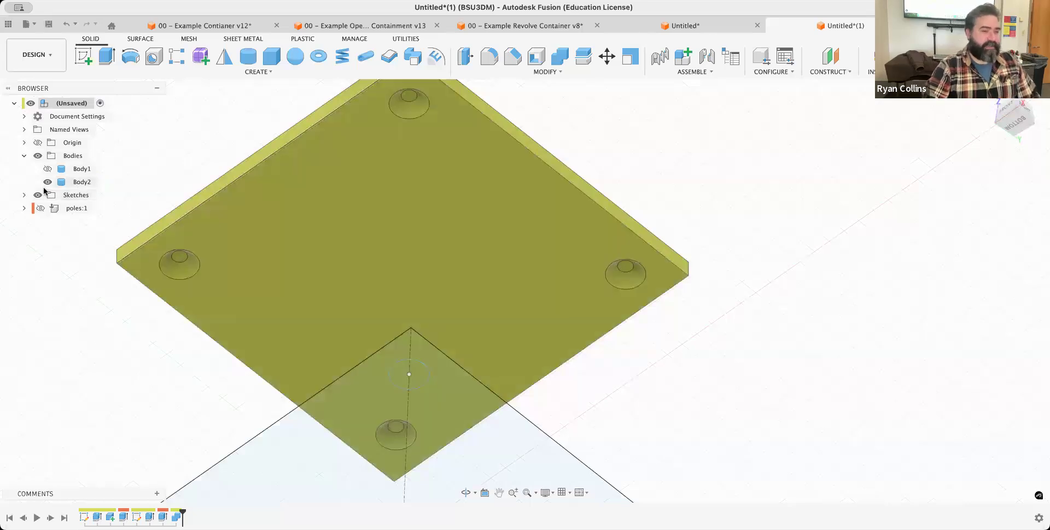
# Show the poles component beneath the upper plate again.
pyautogui.click(40, 208)
pyautogui.click(719, 159)
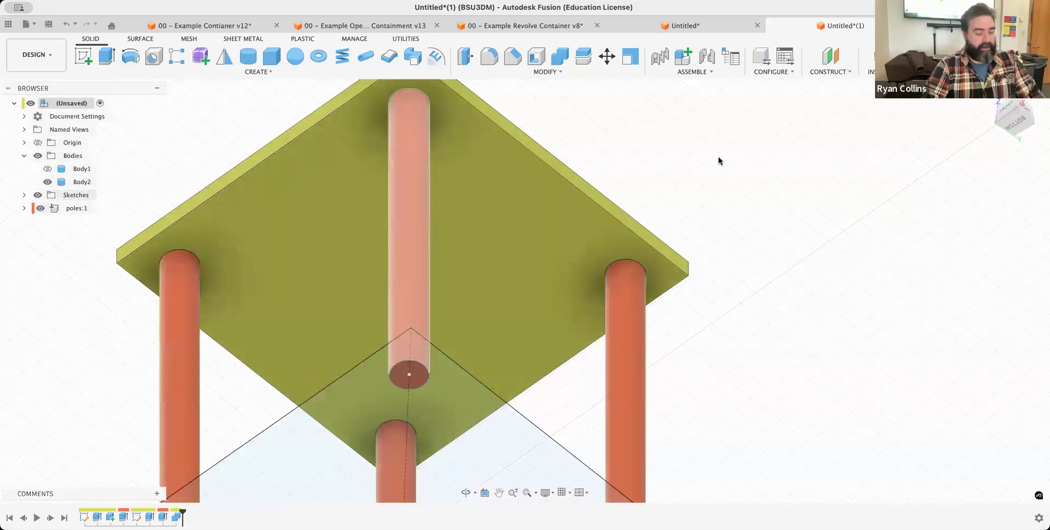
pyautogui.keyDown('shift'); pyautogui.moveTo(727, 164); pyautogui.dragTo(736, 219, button='middle'); pyautogui.keyUp('shift')
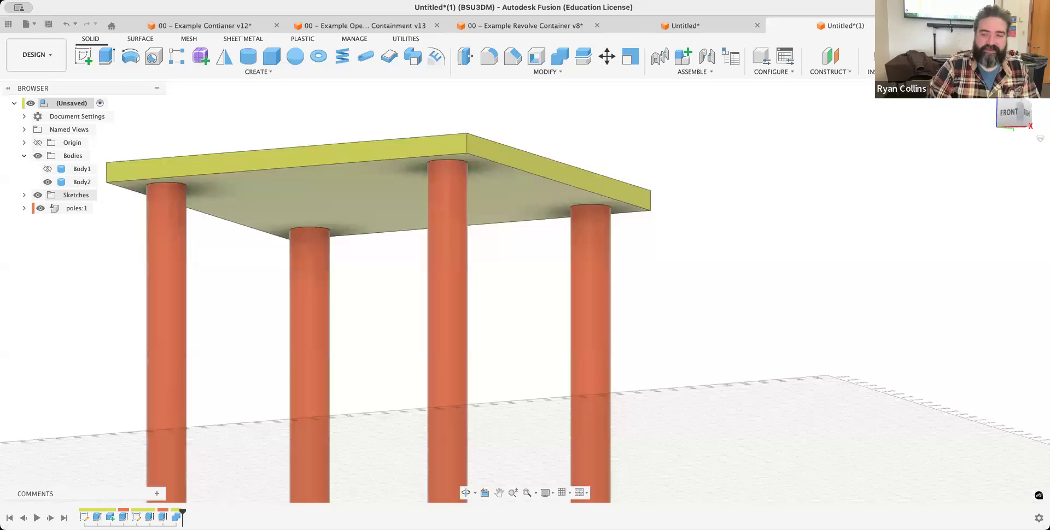
pyautogui.click(989, 91)
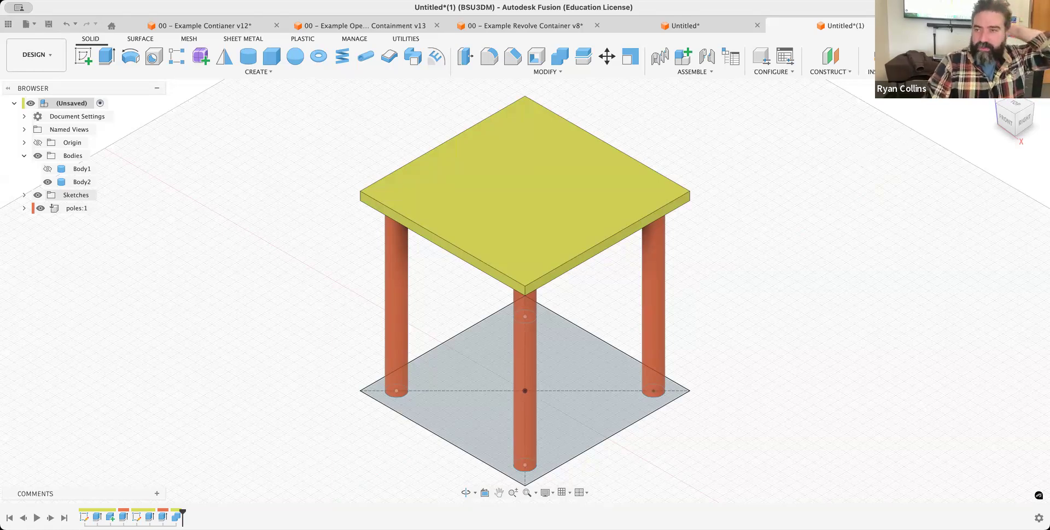
pyautogui.click(934, 25)
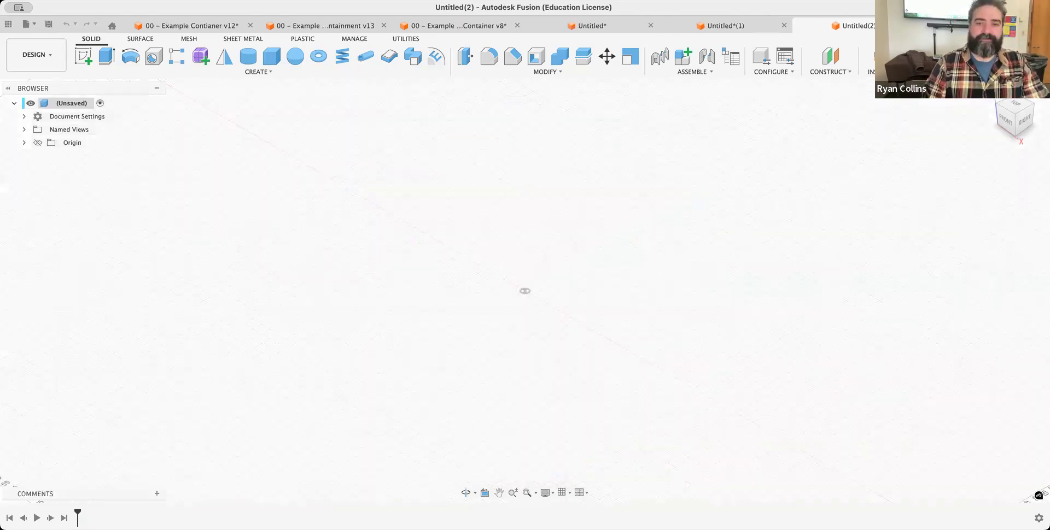
pyautogui.click(248, 56)
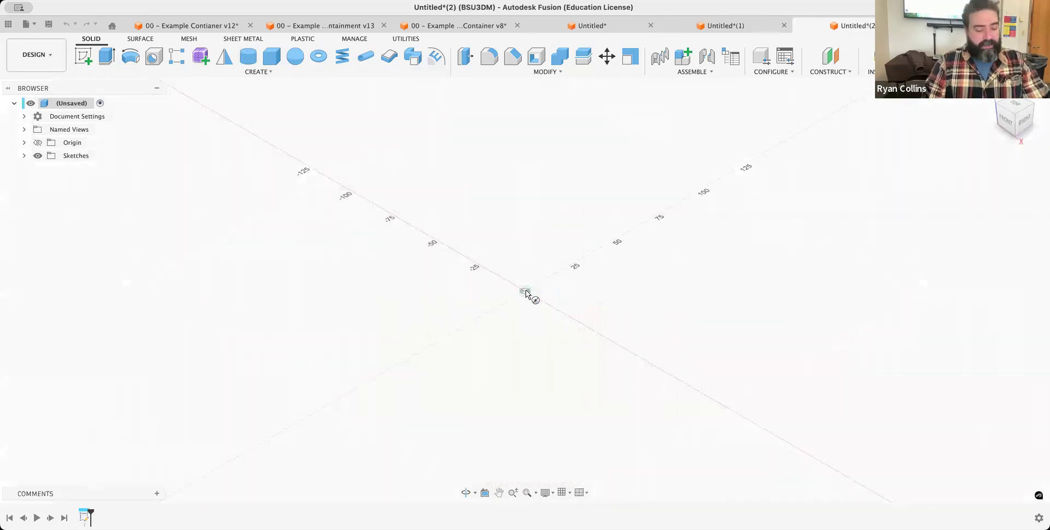
pyautogui.press('super+z')
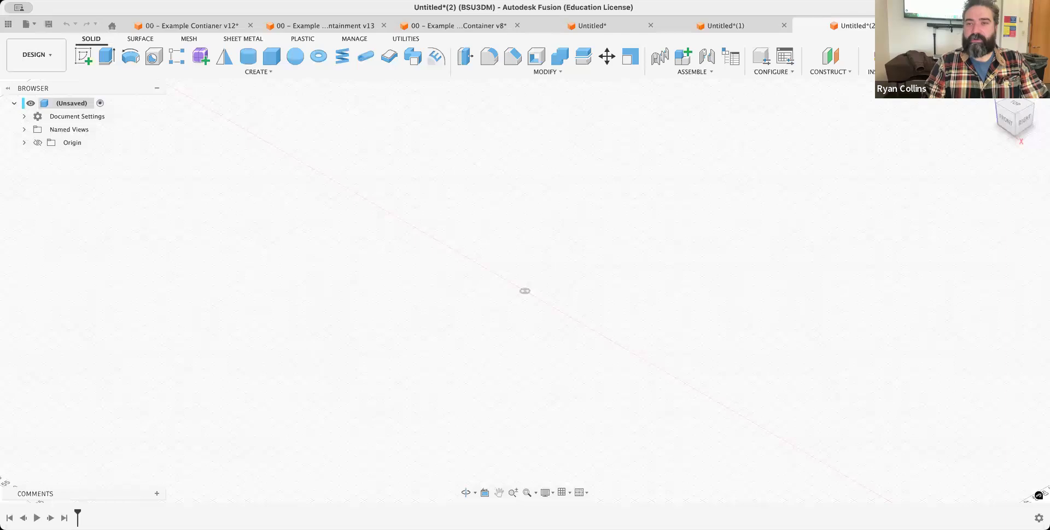
pyautogui.press('super+w')
pyautogui.click(590, 303)
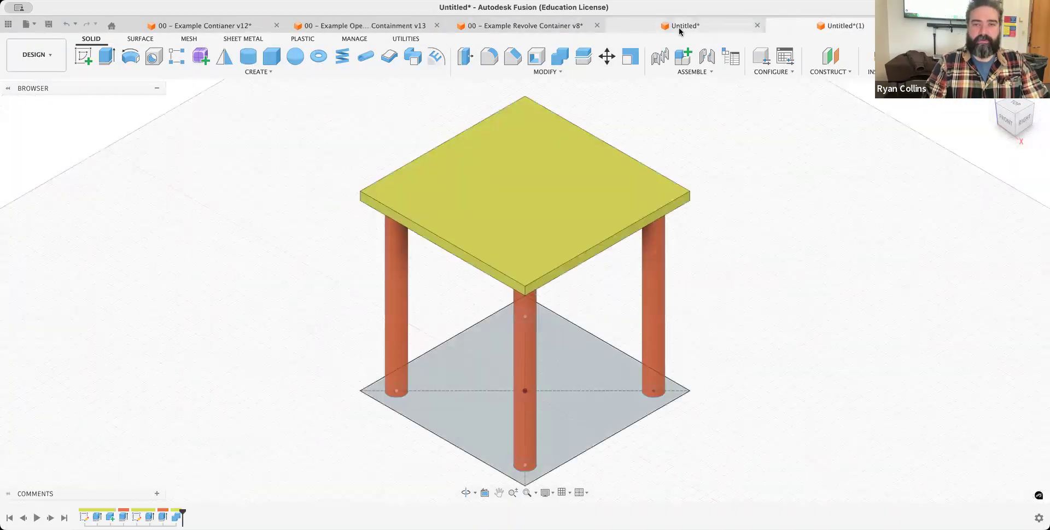
# Switch to the open design with the keyed cylinder.
pyautogui.click(680, 31)
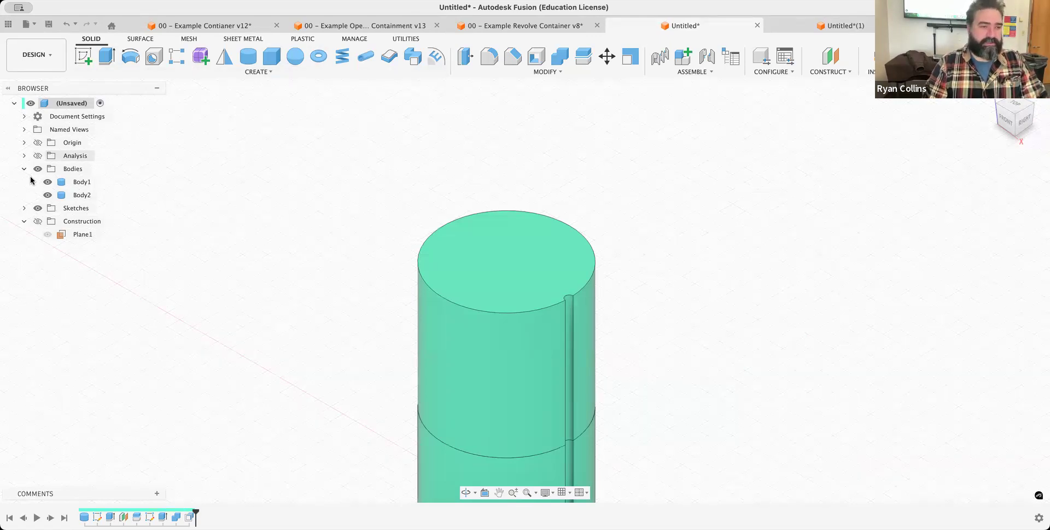
# Create a cylinder centred on the keyed cylinder's top face, about 57.7 mm in diameter and 10 mm high, as a new body.
pyautogui.click(501, 280)
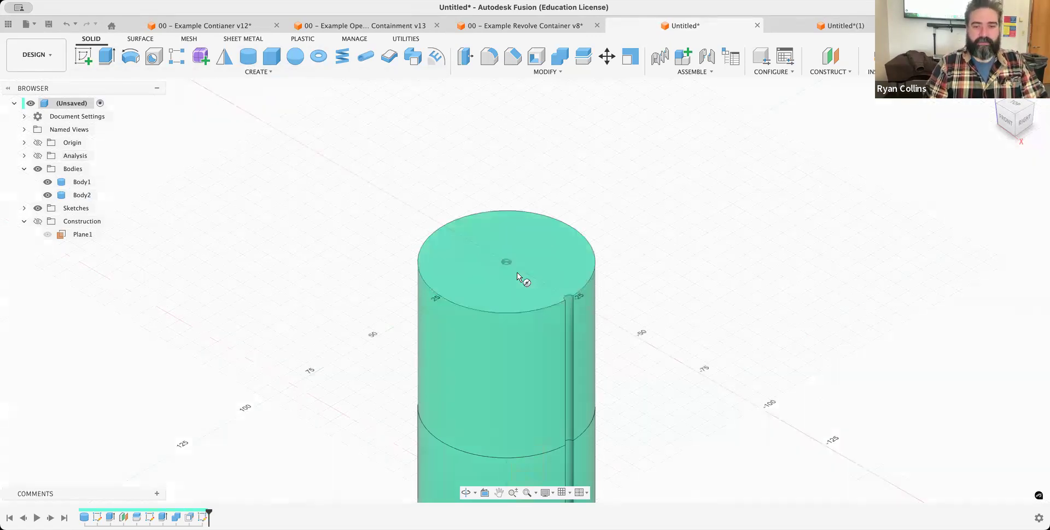
pyautogui.click(507, 262)
pyautogui.click(605, 276)
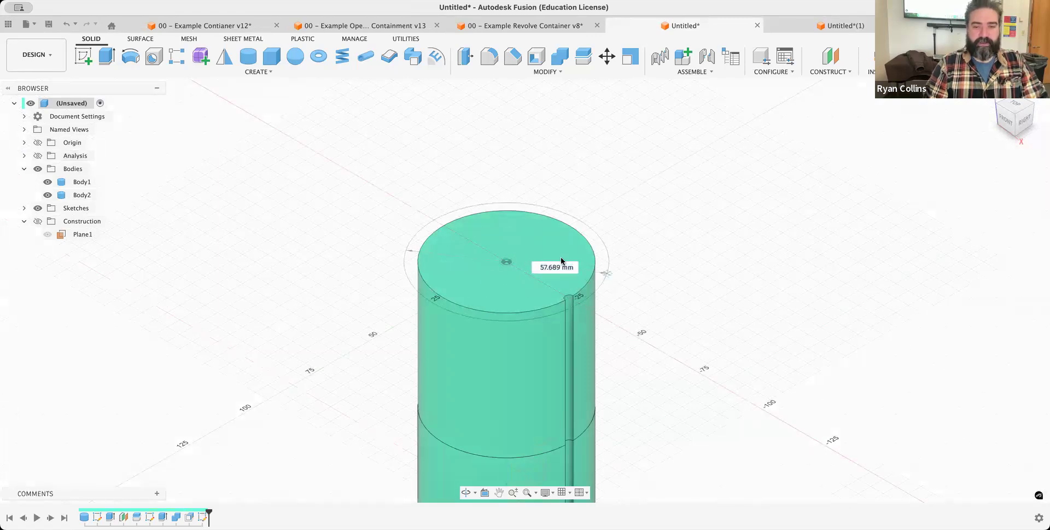
pyautogui.moveTo(506, 250); pyautogui.dragTo(505, 216)
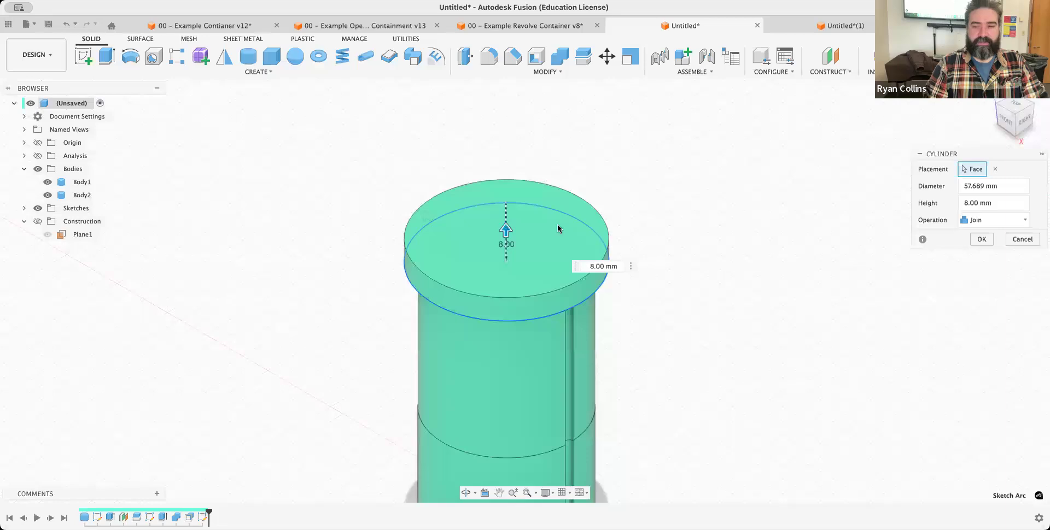
pyautogui.click(994, 224)
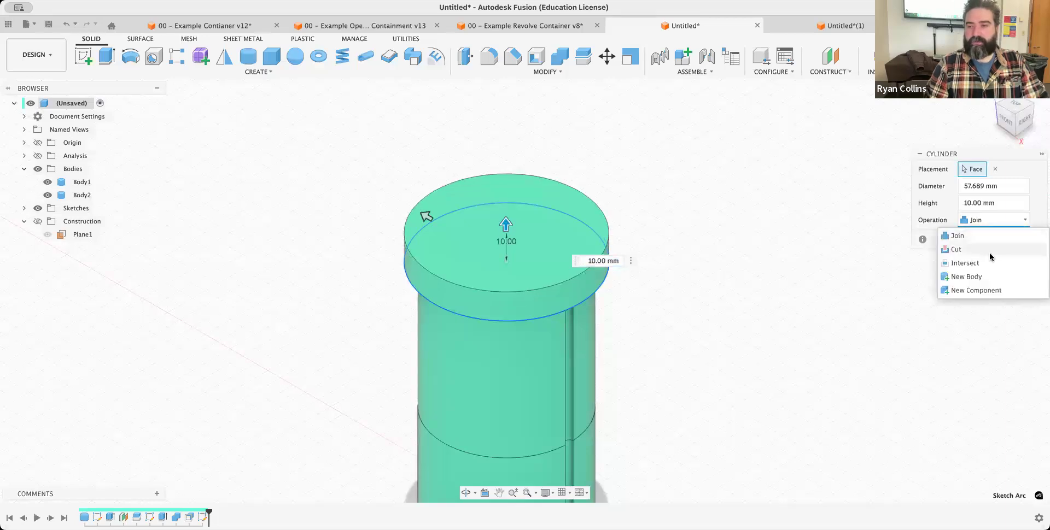
pyautogui.click(981, 279)
pyautogui.click(980, 241)
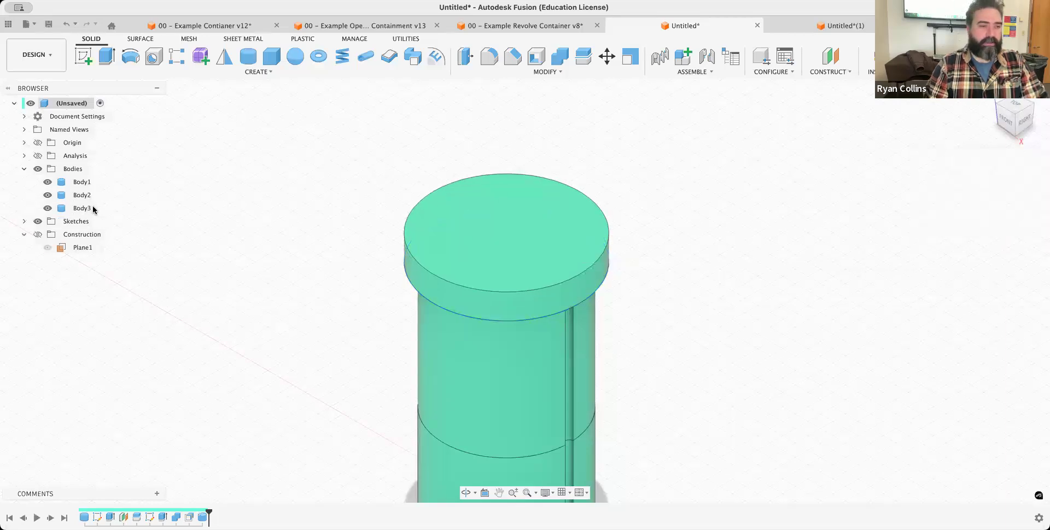
# Rename the new disc body on top of the cylinder as Lid.
pyautogui.click(83, 207)
pyautogui.doubleClick(84, 208)
pyautogui.write('Lid')
pyautogui.press('Return')
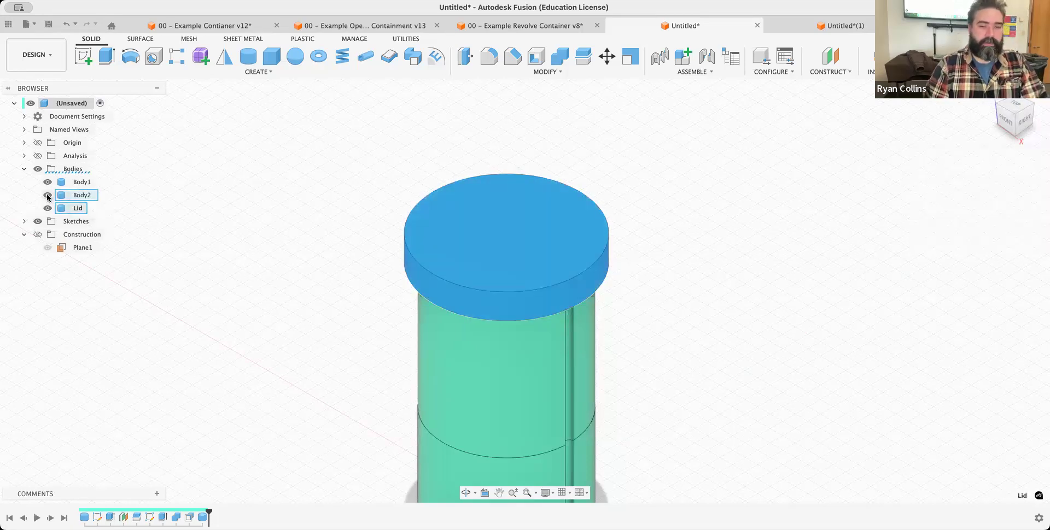
# Hide Body2 and join a centred cylindrical stud, 20 mm in diameter and 16 mm high, to the lid's underside.
pyautogui.click(48, 194)
pyautogui.keyDown('shift'); pyautogui.moveTo(326, 208); pyautogui.dragTo(230, 87, button='middle'); pyautogui.keyUp('shift')
pyautogui.click(478, 220)
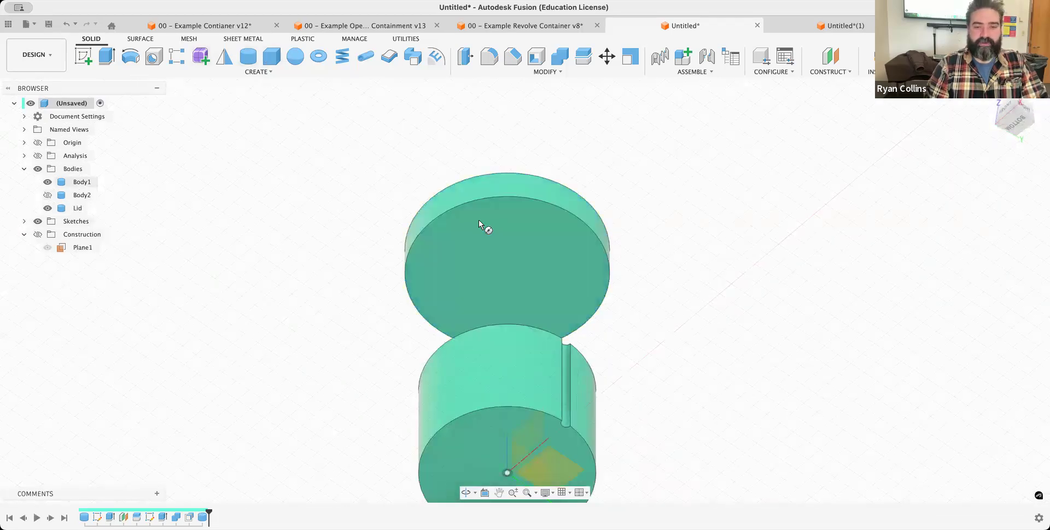
pyautogui.click(506, 273)
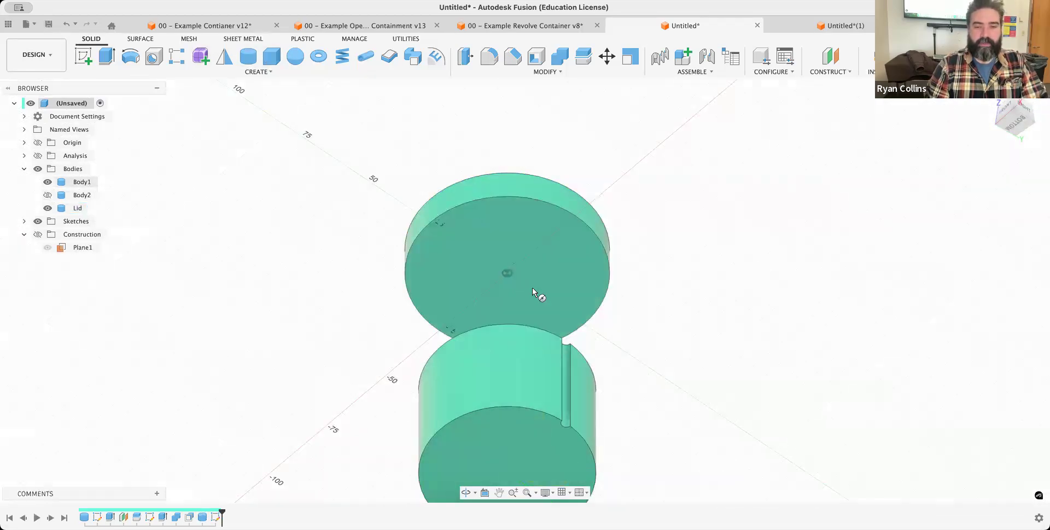
pyautogui.write('20')
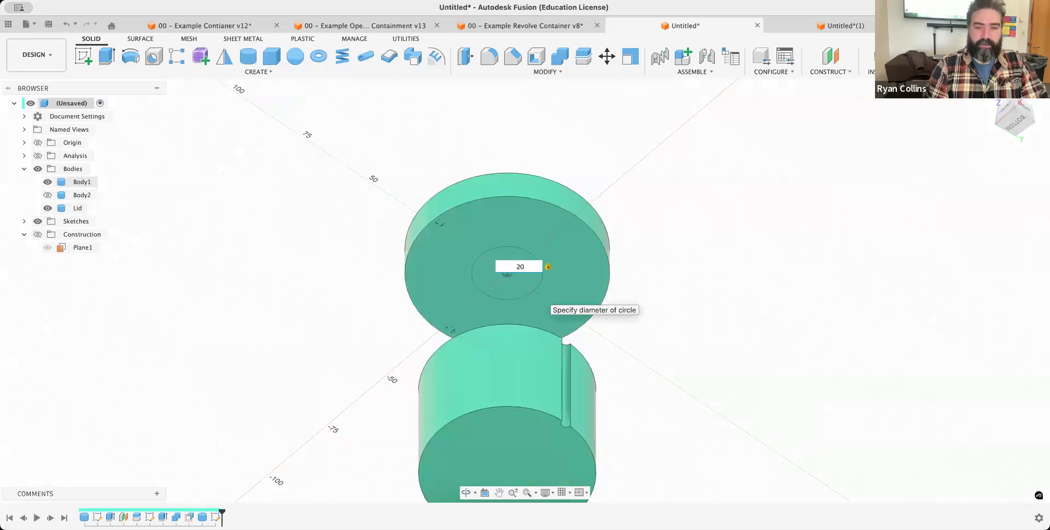
pyautogui.press('Return')
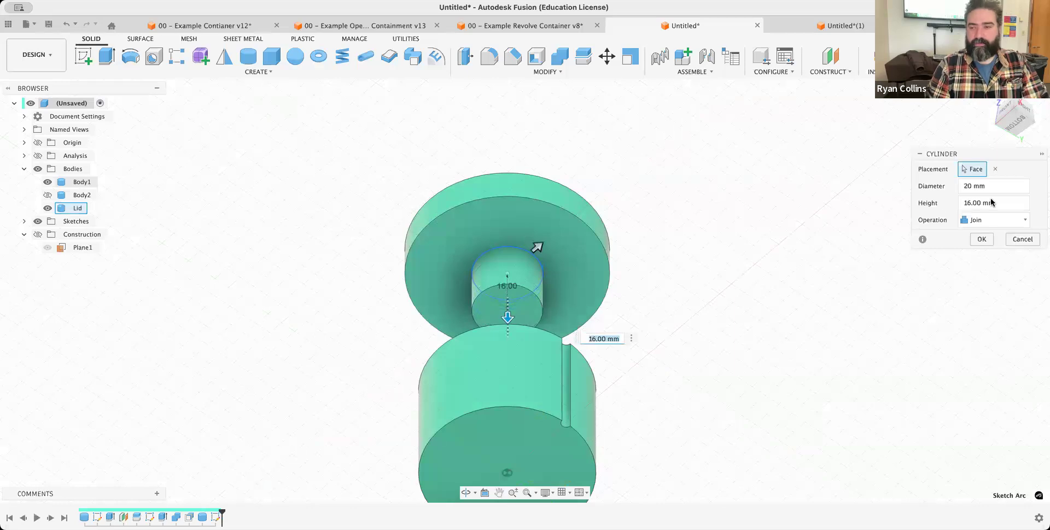
pyautogui.press('Return')
pyautogui.keyDown('shift'); pyautogui.moveTo(616, 211); pyautogui.dragTo(441, 160, button='middle'); pyautogui.keyUp('shift')
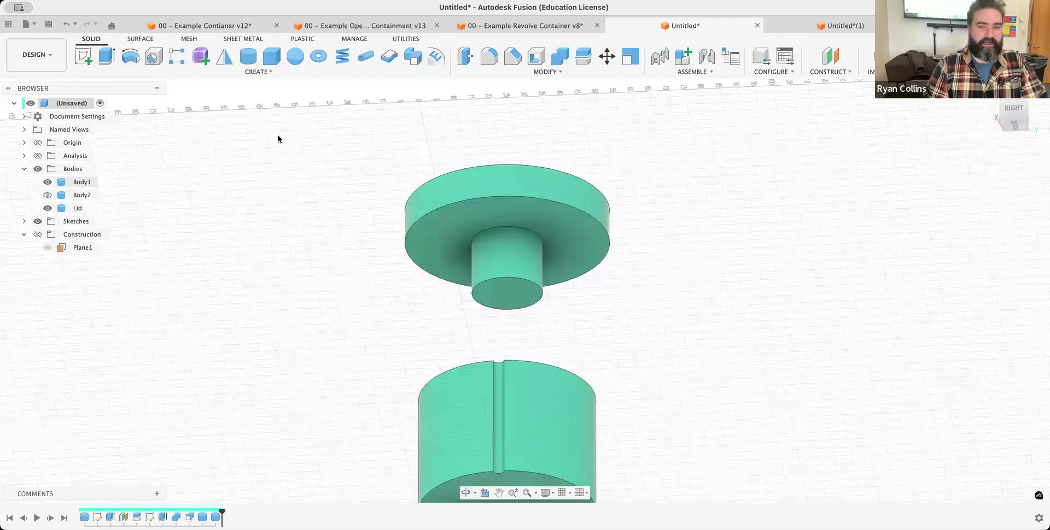
# Show Body2 again and cut the lid out of it with Combine, keeping the tool body.
pyautogui.click(47, 195)
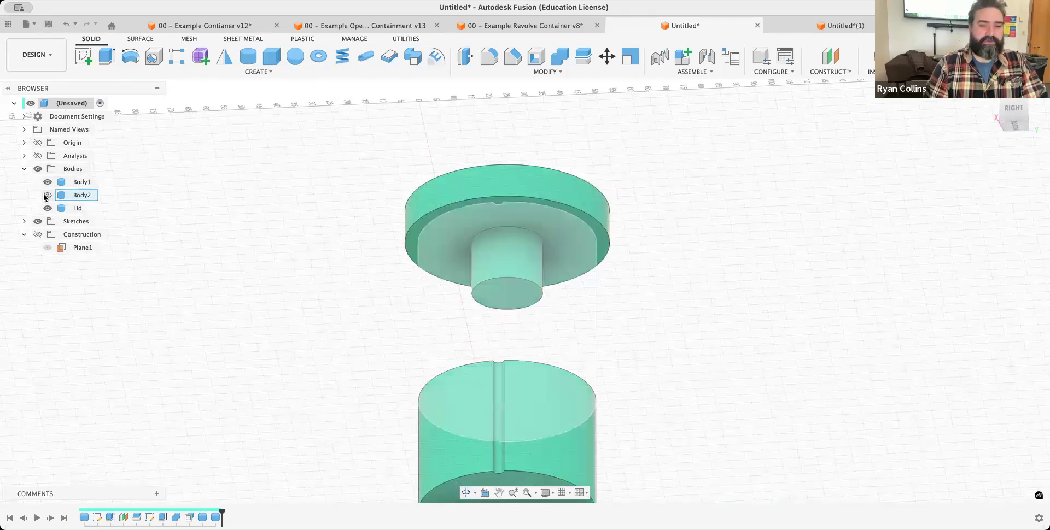
pyautogui.click(48, 196)
pyautogui.keyDown('shift'); pyautogui.moveTo(731, 168); pyautogui.dragTo(563, 122, button='middle'); pyautogui.keyUp('shift')
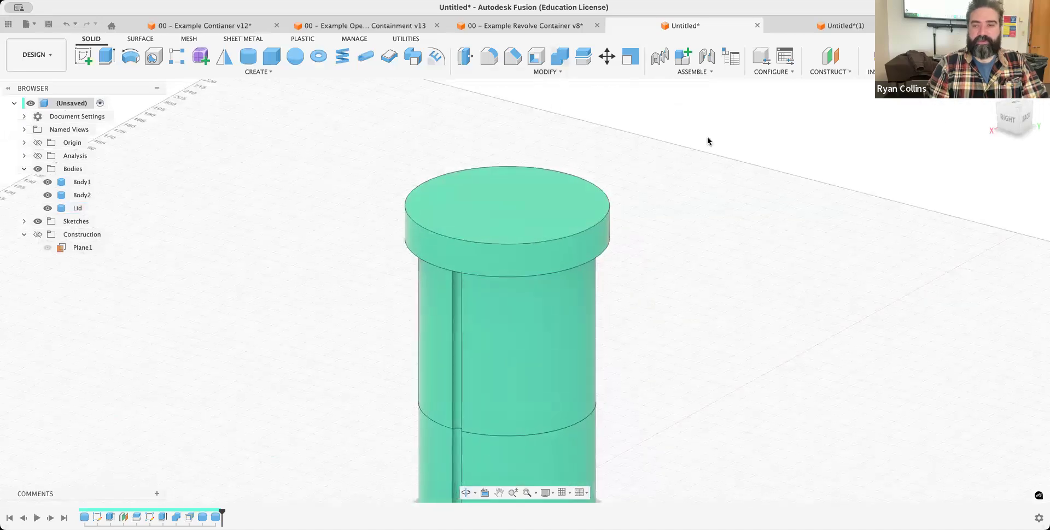
pyautogui.click(550, 316)
pyautogui.click(533, 218)
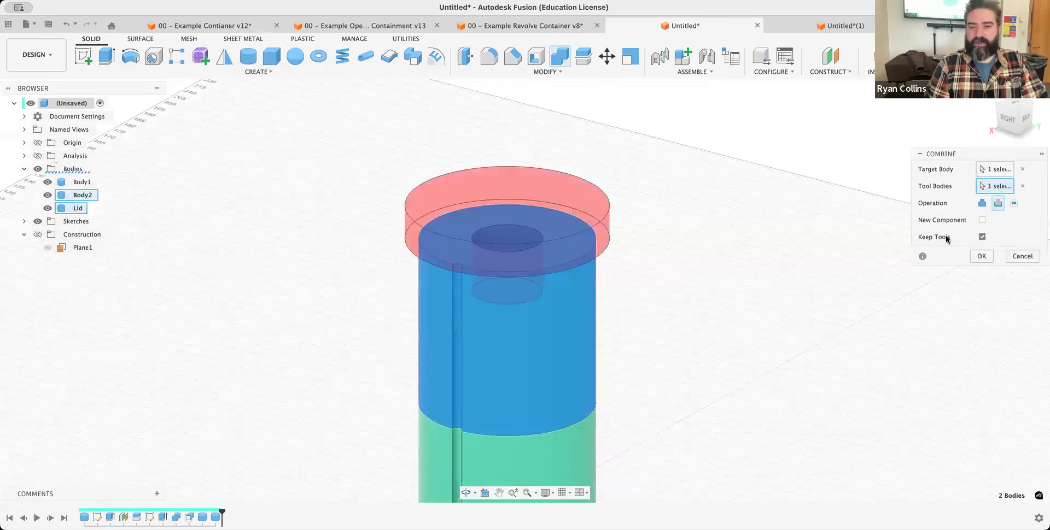
pyautogui.click(982, 256)
# Hide the lid and add a modeled, full-length M20x2.5 right-hand ISO metric thread, class 6H, to the hole in Body2.
pyautogui.click(48, 208)
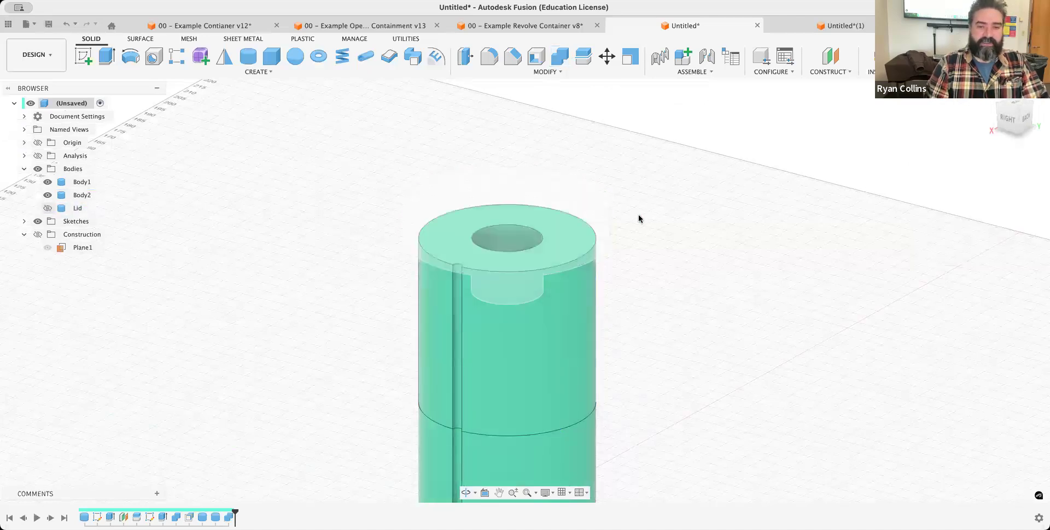
pyautogui.keyDown('shift'); pyautogui.moveTo(668, 227); pyautogui.dragTo(665, 233, button='middle'); pyautogui.keyUp('shift')
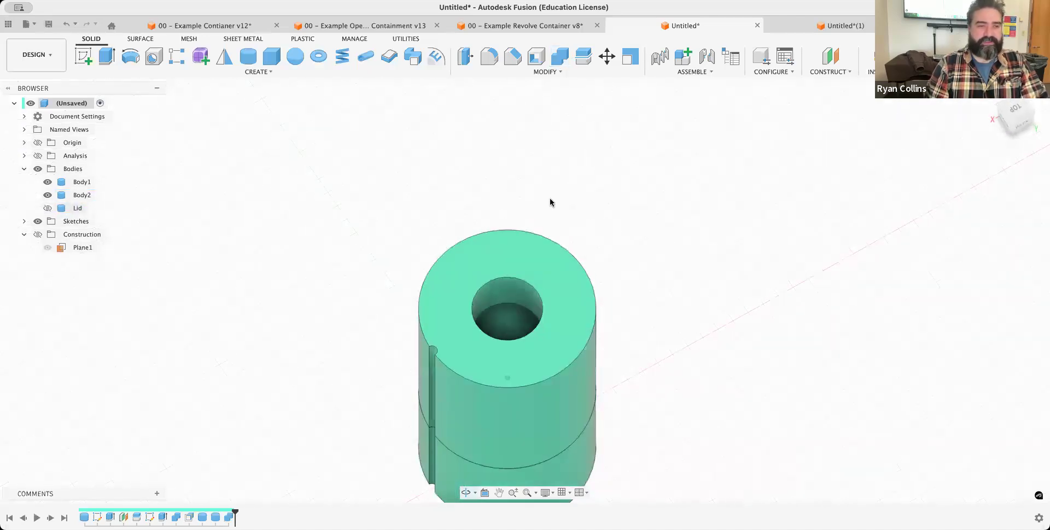
pyautogui.click(268, 72)
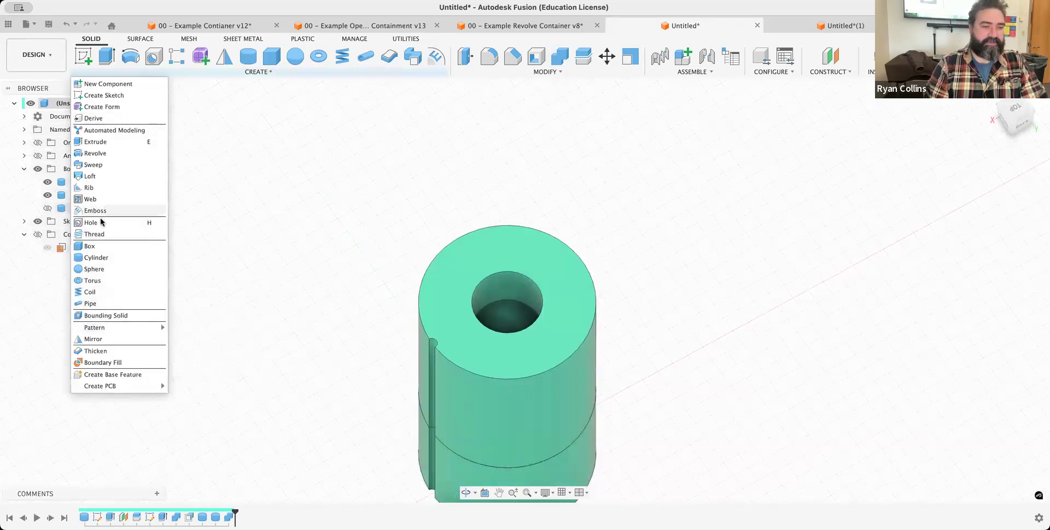
pyautogui.click(507, 286)
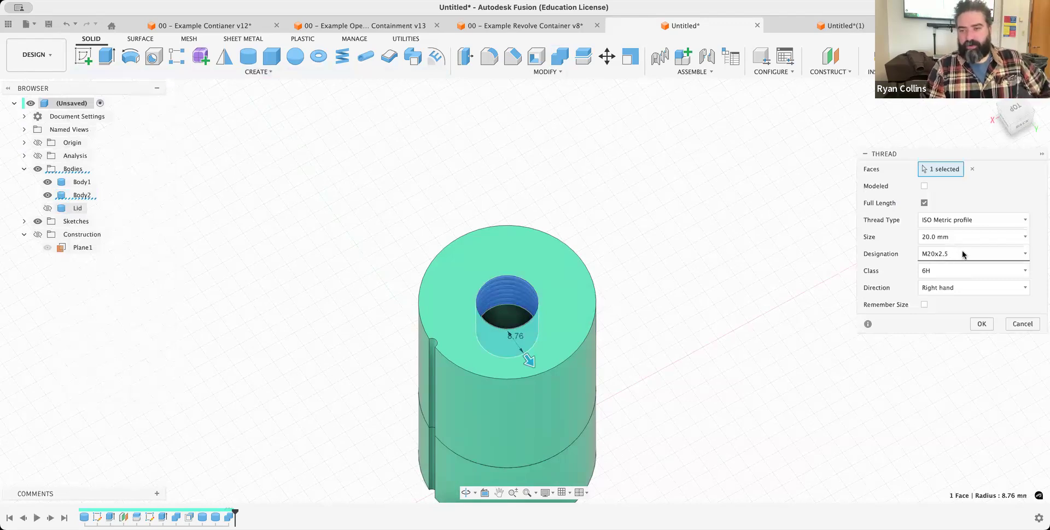
pyautogui.click(923, 186)
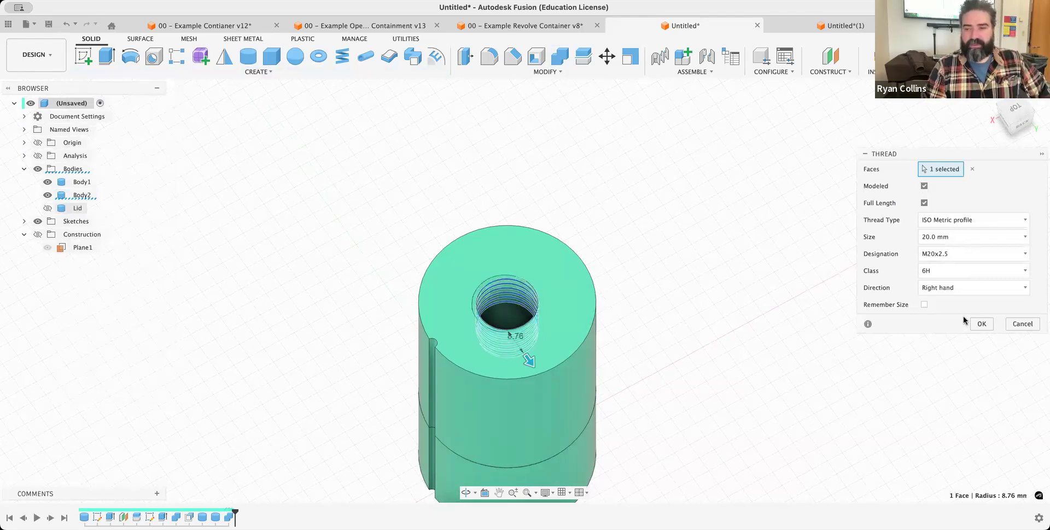
pyautogui.click(979, 324)
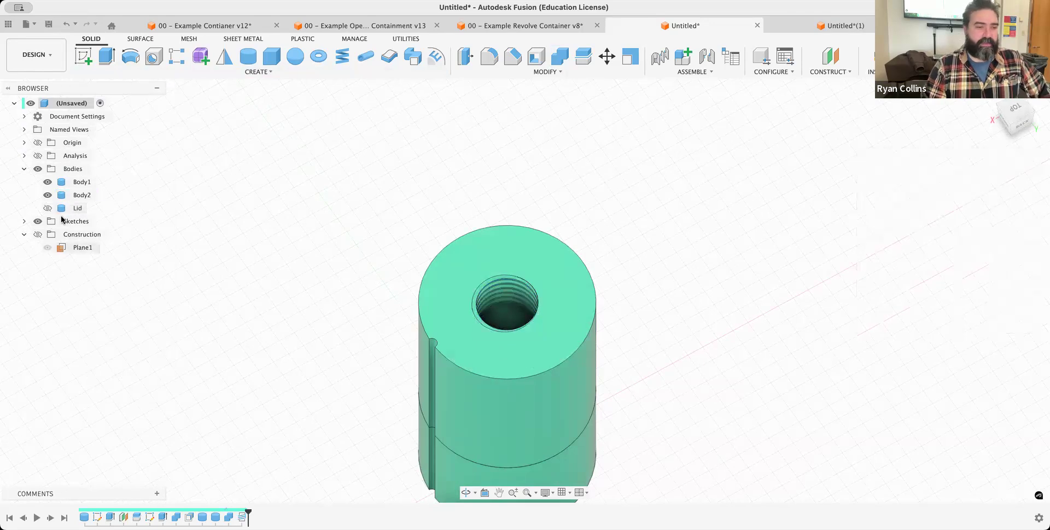
# Show the lid, hide Body2, and add a modeled, full-length M20x2.5 right-hand ISO metric thread, class 6g, to the lid's stud.
pyautogui.click(46, 207)
pyautogui.click(45, 195)
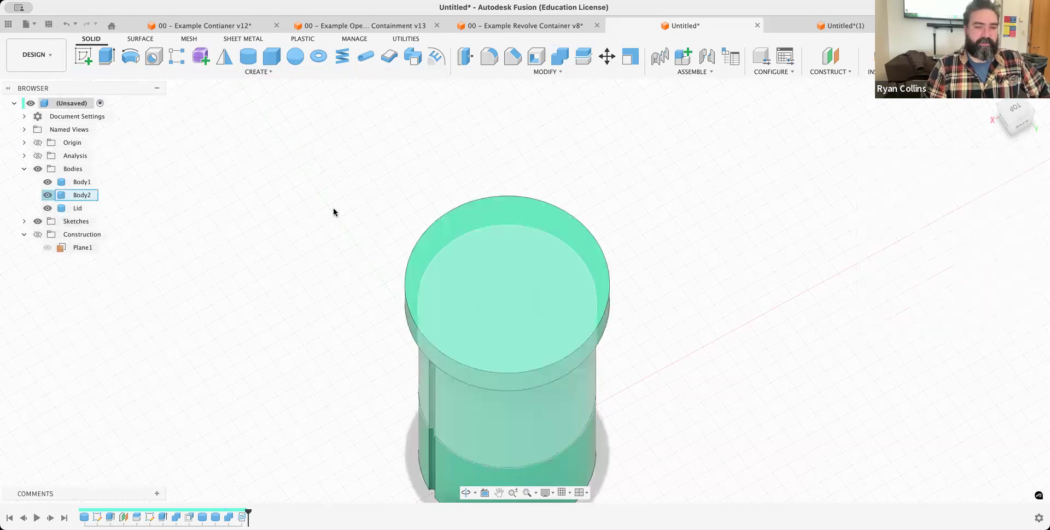
pyautogui.rightClick(335, 217)
pyautogui.click(339, 184)
pyautogui.keyDown('shift'); pyautogui.moveTo(718, 336); pyautogui.dragTo(546, 262, button='middle'); pyautogui.keyUp('shift')
pyautogui.click(523, 265)
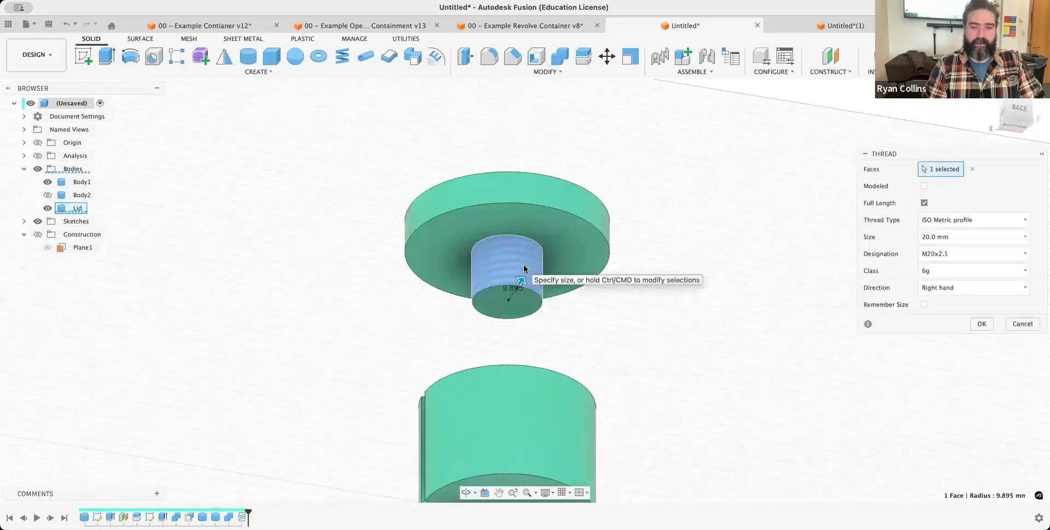
pyautogui.click(924, 187)
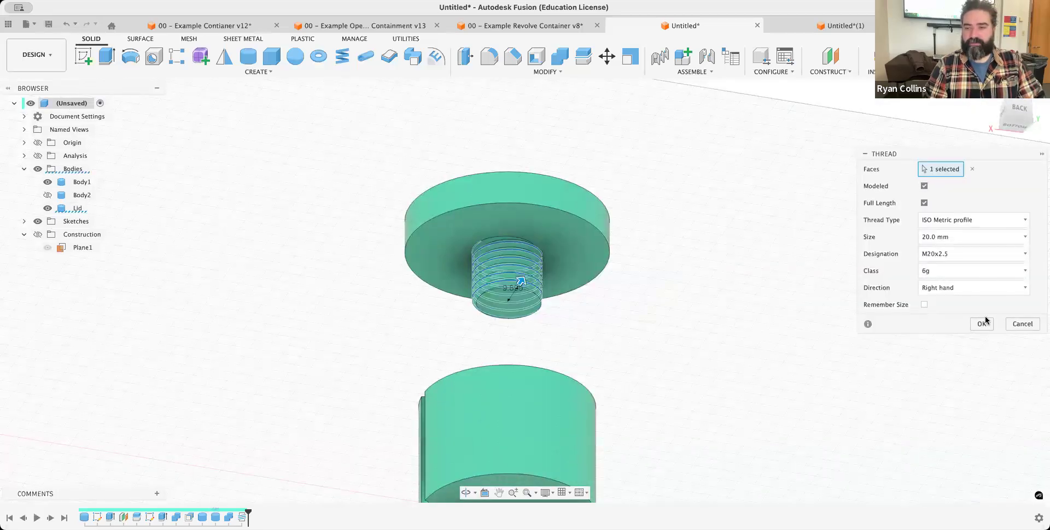
pyautogui.click(982, 324)
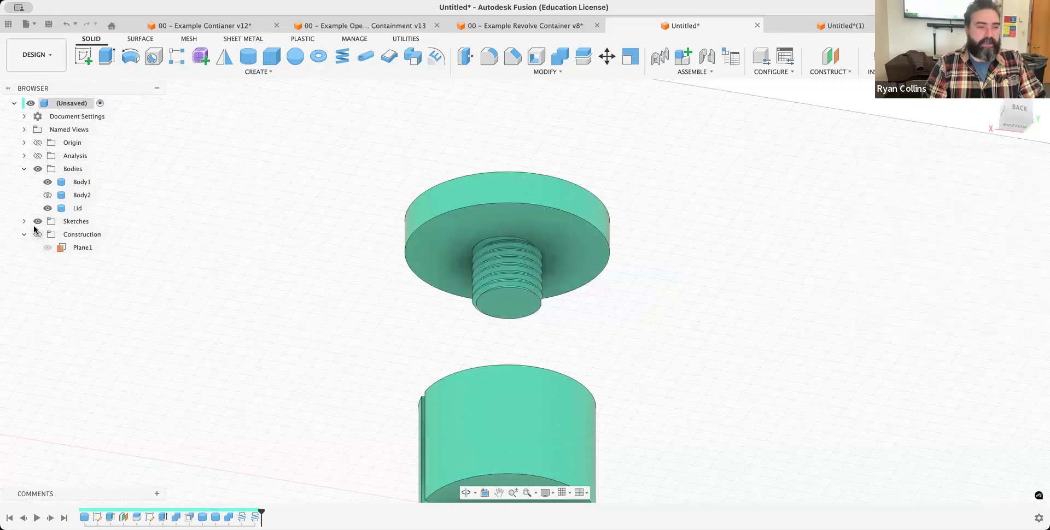
# Show Body2 and turn on the section analysis to examine the clearance between the lid's thread and the threaded hole.
pyautogui.click(48, 196)
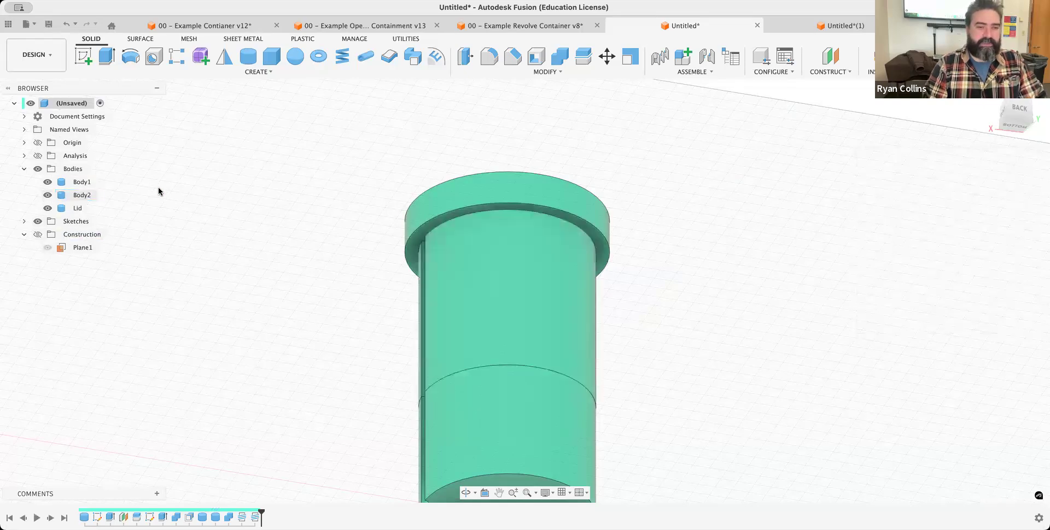
pyautogui.click(38, 156)
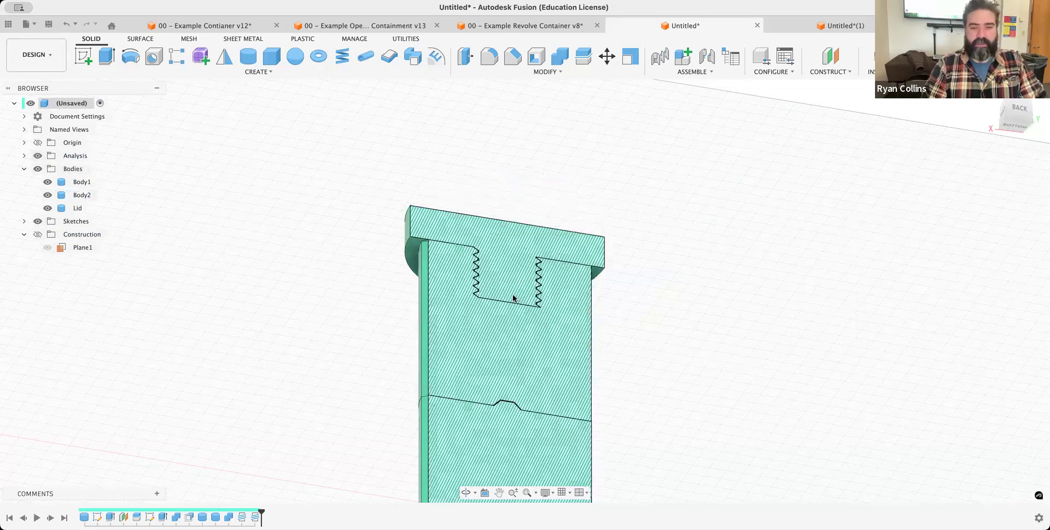
pyautogui.scroll(10, 513, 298)
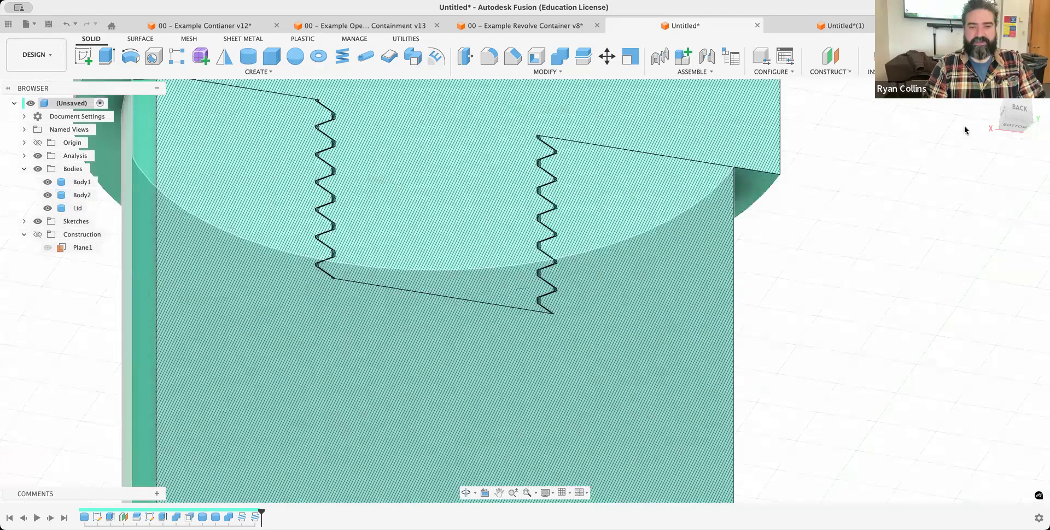
pyautogui.moveTo(348, 398); pyautogui.dragTo(541, 134, button='middle')
pyautogui.moveTo(393, 336); pyautogui.dragTo(502, 194, button='middle')
pyautogui.scroll(1, 502, 194)
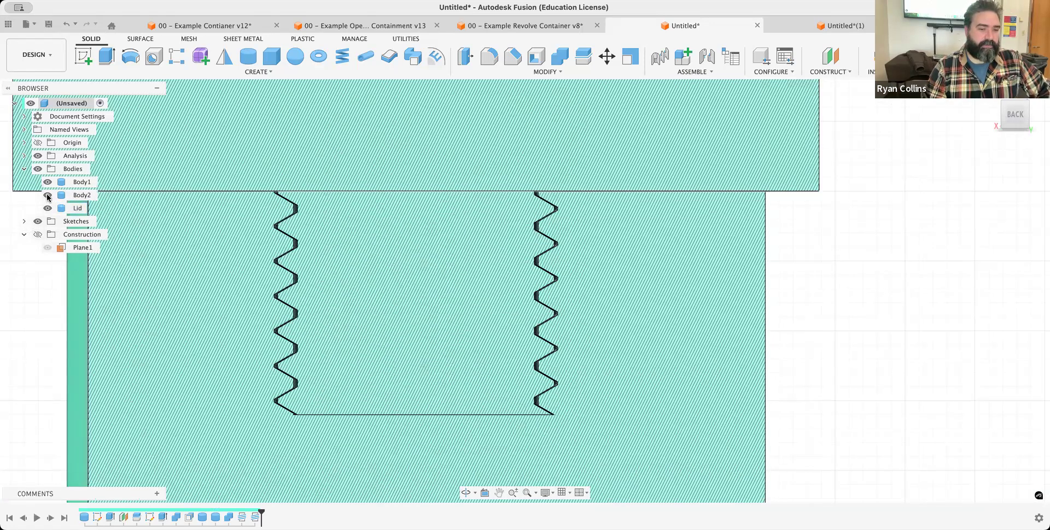
# Hide Body1, Body2 and the section analysis to isolate the lid with its threaded stud.
pyautogui.click(47, 196)
pyautogui.keyDown('shift'); pyautogui.moveTo(586, 420); pyautogui.dragTo(329, 311, button='middle'); pyautogui.keyUp('shift')
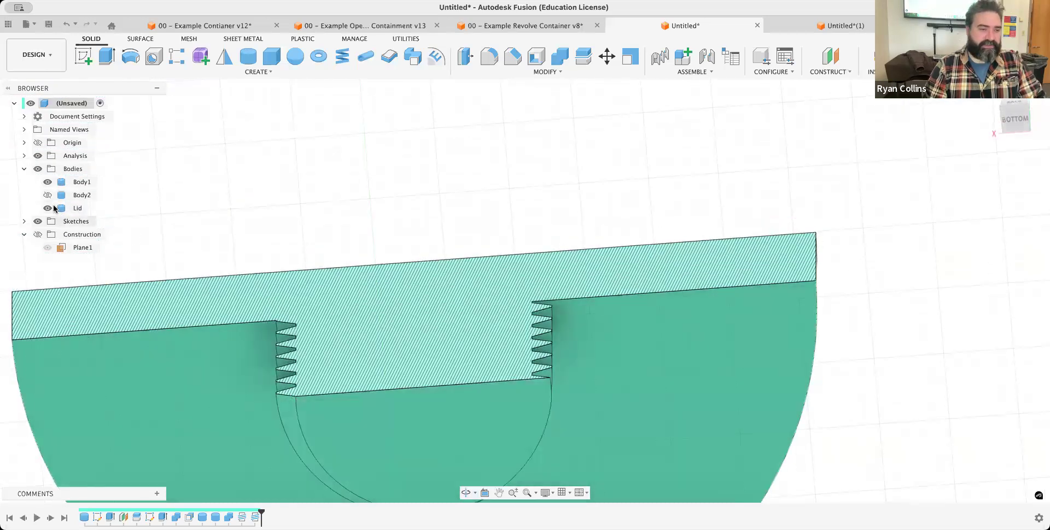
pyautogui.click(38, 156)
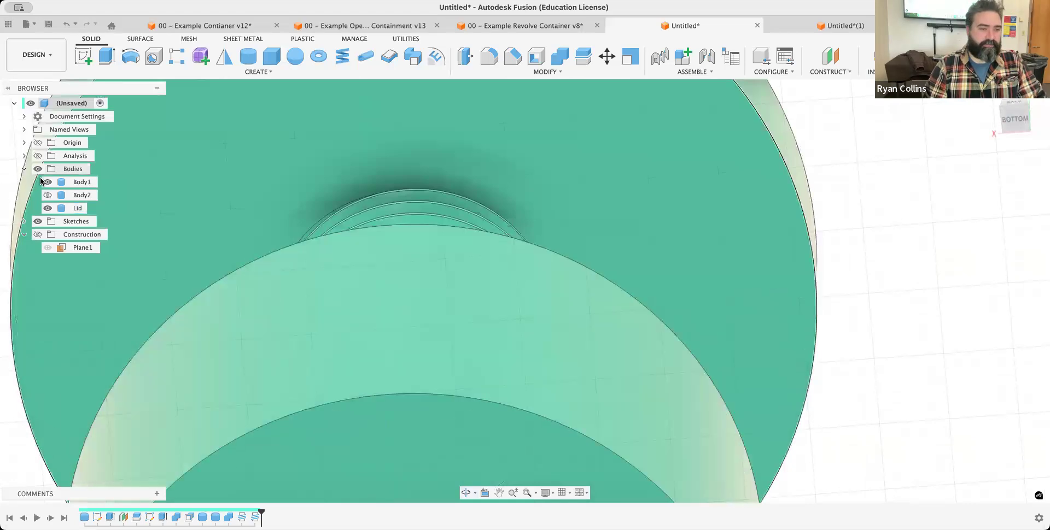
pyautogui.click(48, 182)
pyautogui.keyDown('shift'); pyautogui.moveTo(487, 300); pyautogui.dragTo(475, 341, button='middle'); pyautogui.keyUp('shift')
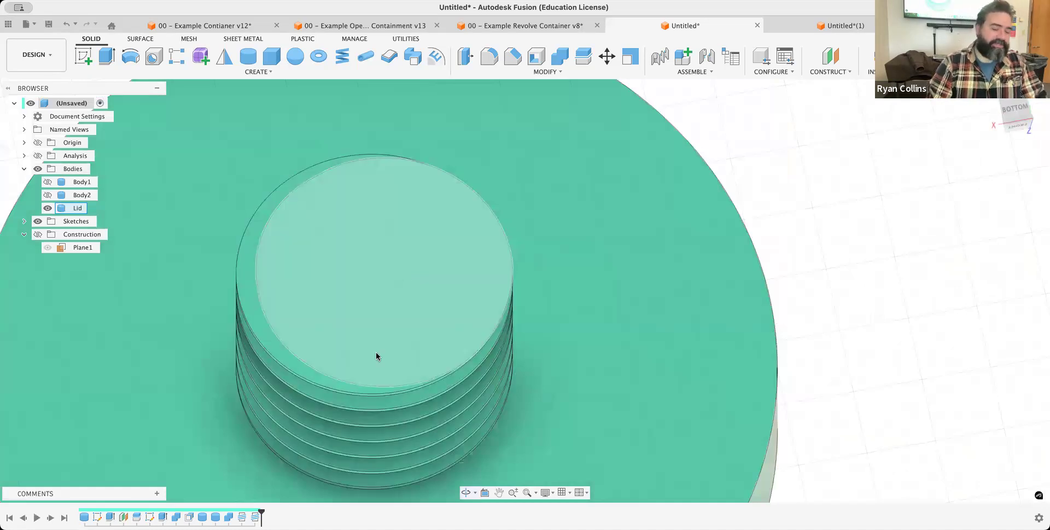
# Add a 2 mm equal-distance chamfer to the stud's end face ahead of the threads in the timeline, then roll forward past the threads.
pyautogui.moveTo(261, 511); pyautogui.dragTo(234, 514)
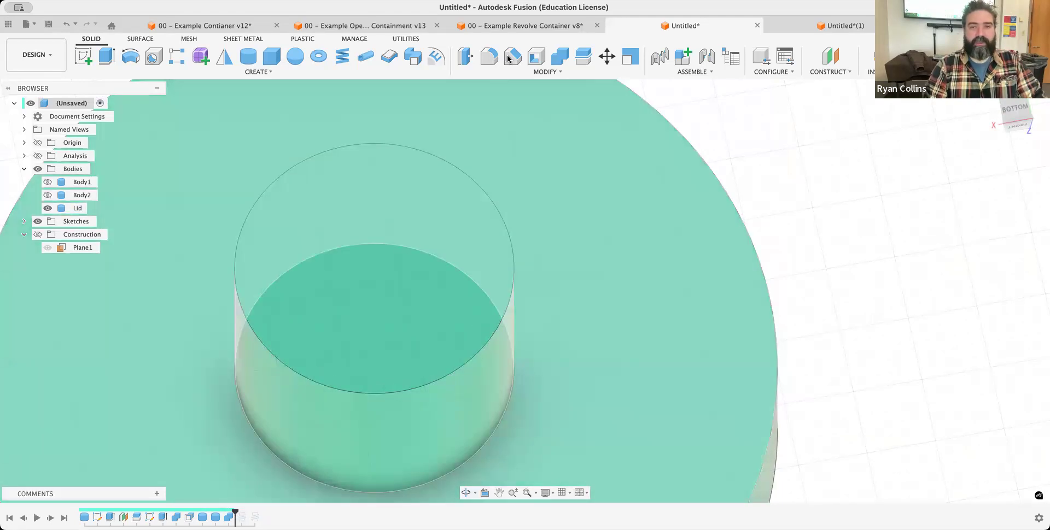
pyautogui.click(510, 57)
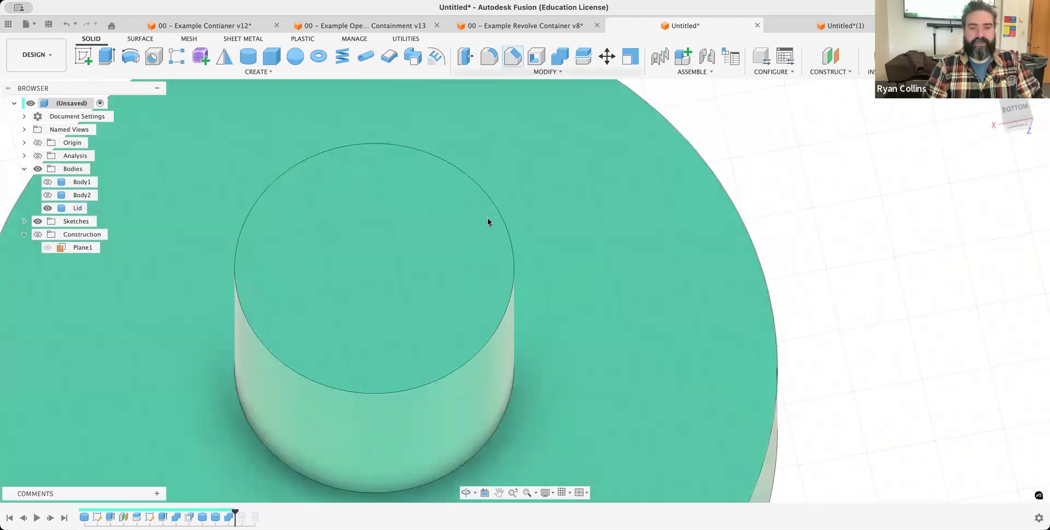
pyautogui.click(488, 220)
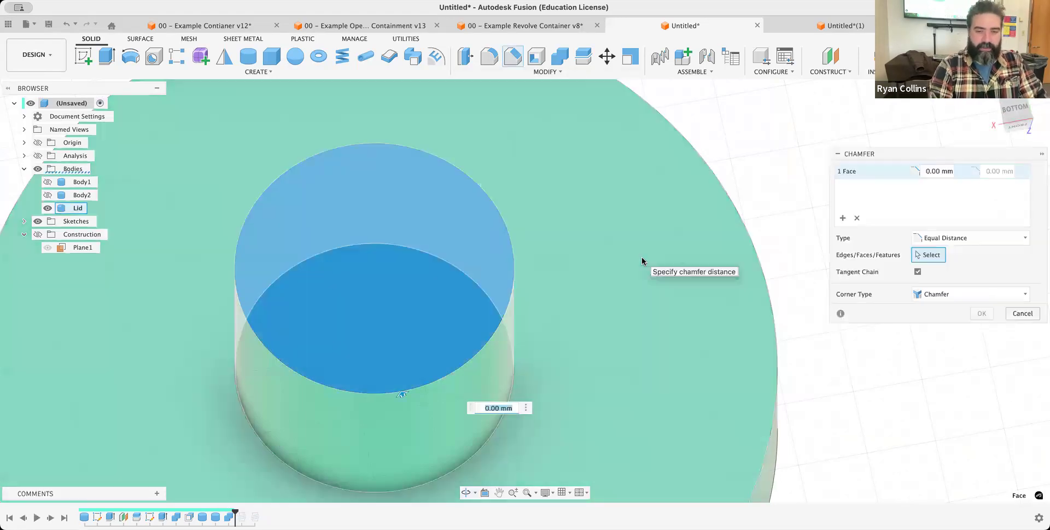
pyautogui.write('5')
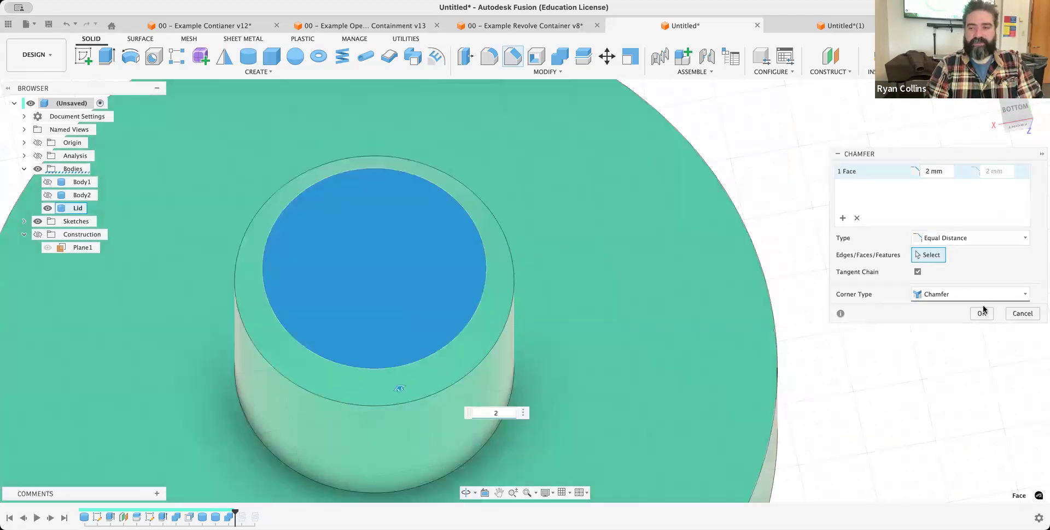
pyautogui.click(978, 314)
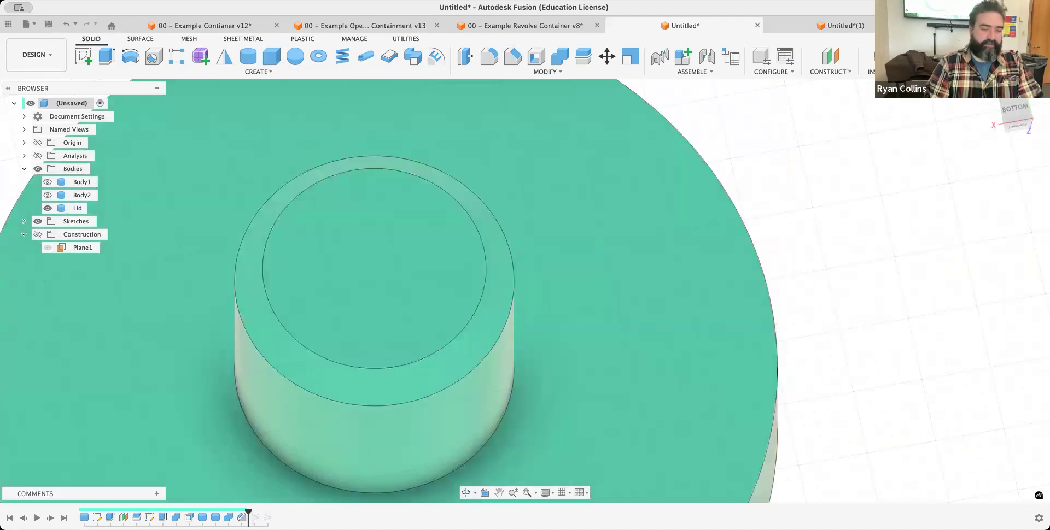
pyautogui.moveTo(248, 514); pyautogui.dragTo(275, 514)
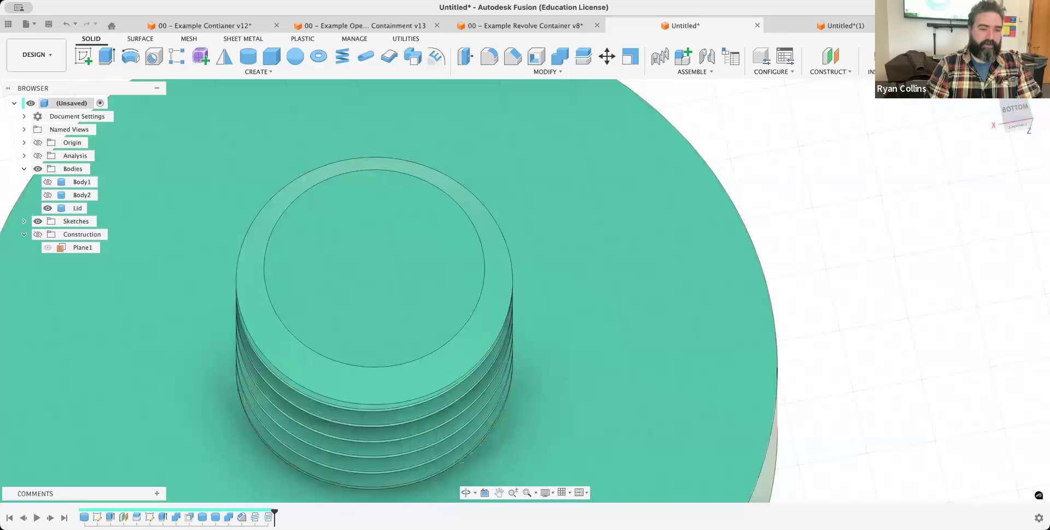
pyautogui.moveTo(451, 376)
pyautogui.keyDown('shift'); pyautogui.mouseDown(button='middle')
pyautogui.moveTo(421, 307)
pyautogui.moveTo(609, 317)
pyautogui.moveTo(471, 326)
pyautogui.mouseUp(button='middle'); pyautogui.keyUp('shift')
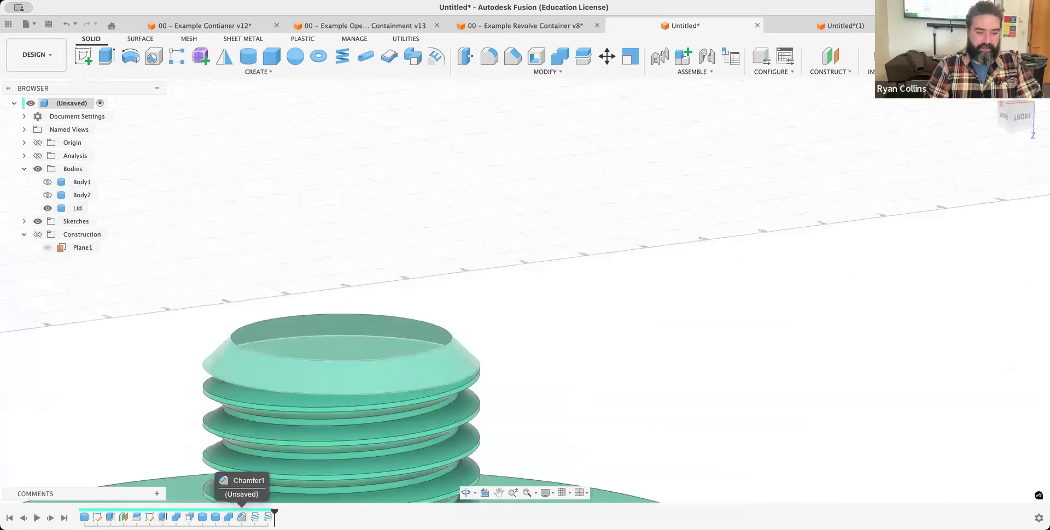
# Delete the chamfer feature from the lid's stud.
pyautogui.rightClick(241, 517)
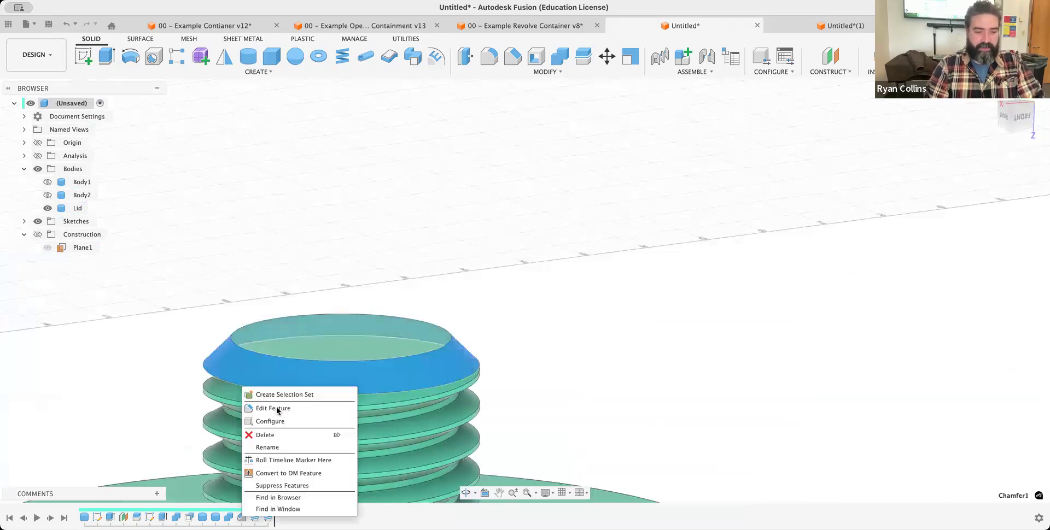
pyautogui.click(265, 435)
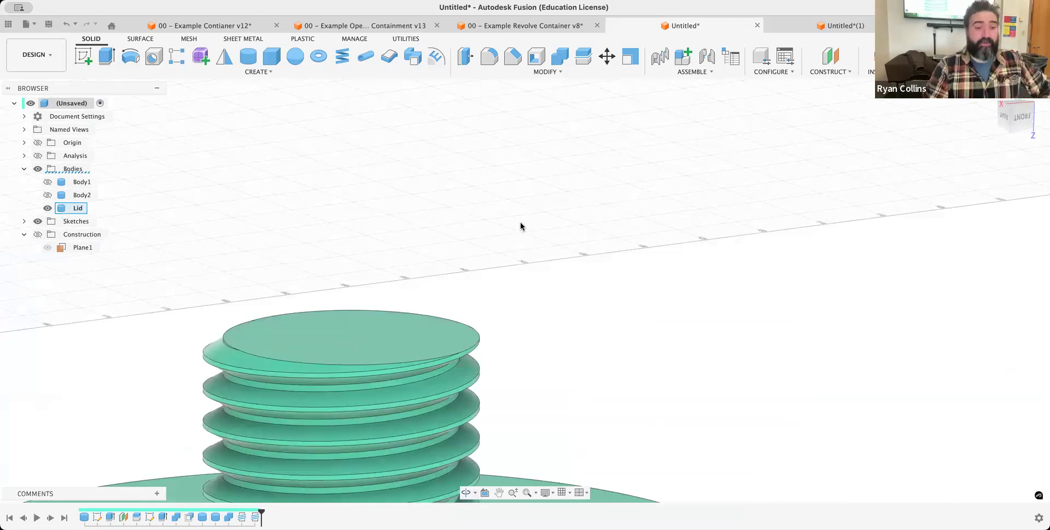
pyautogui.moveTo(413, 278); pyautogui.dragTo(544, 220, button='middle')
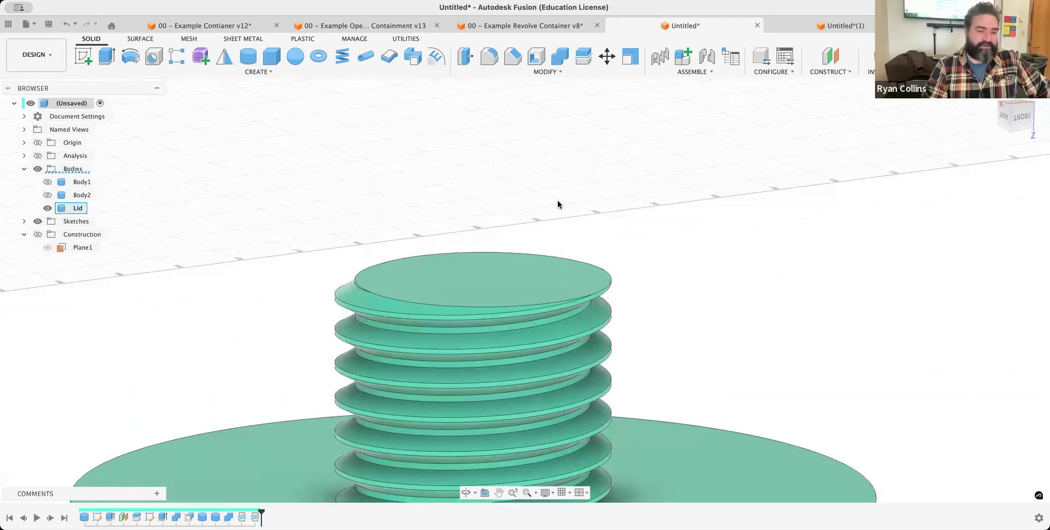
pyautogui.click(481, 278)
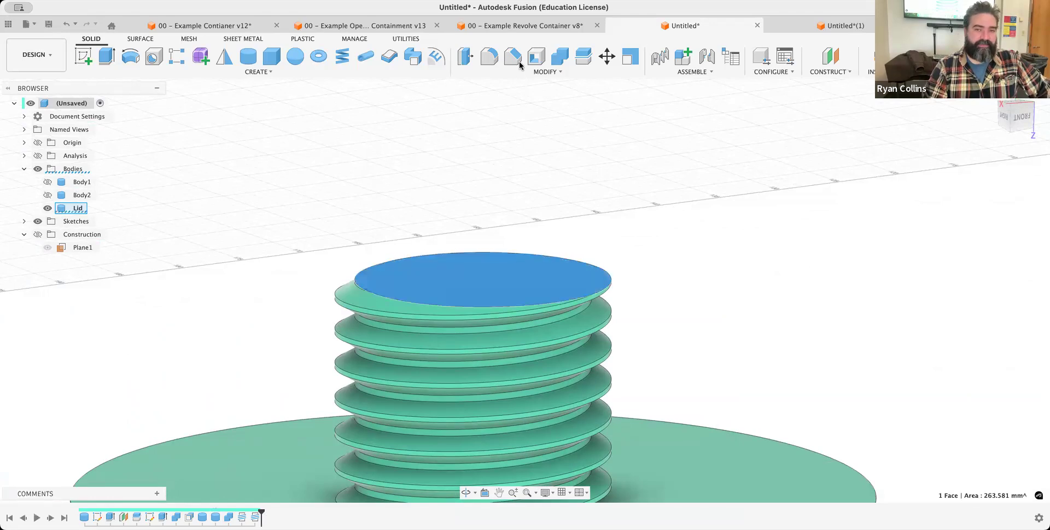
pyautogui.press('q')
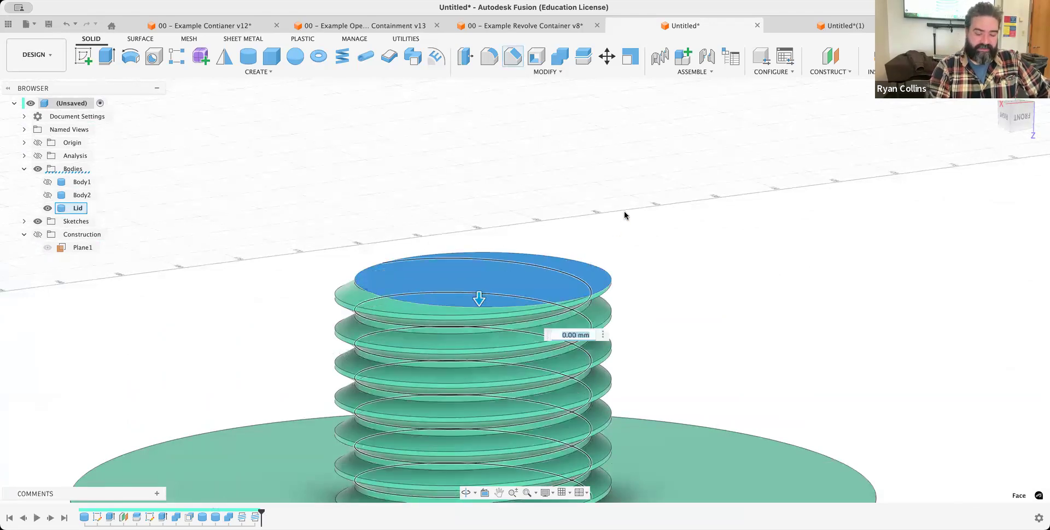
pyautogui.write('1')
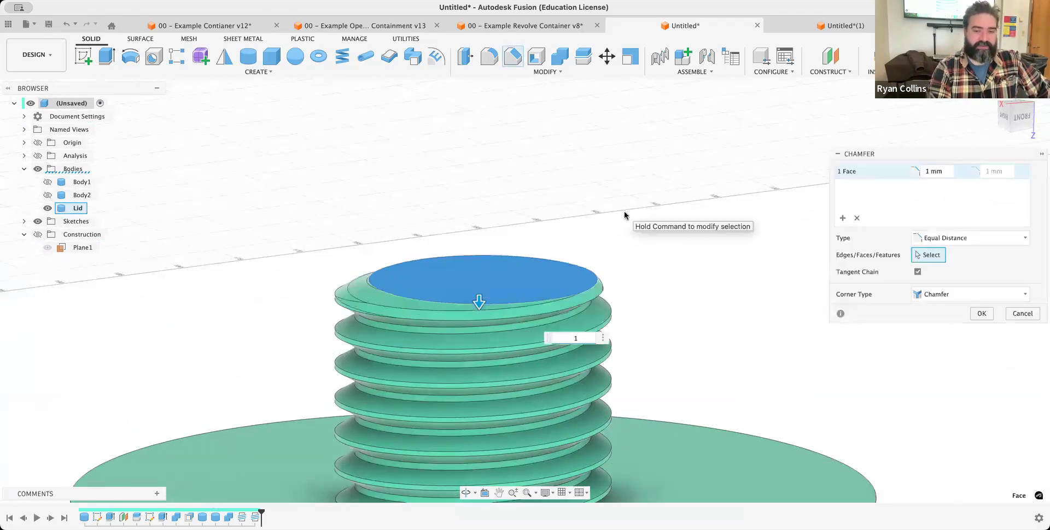
pyautogui.click(1027, 312)
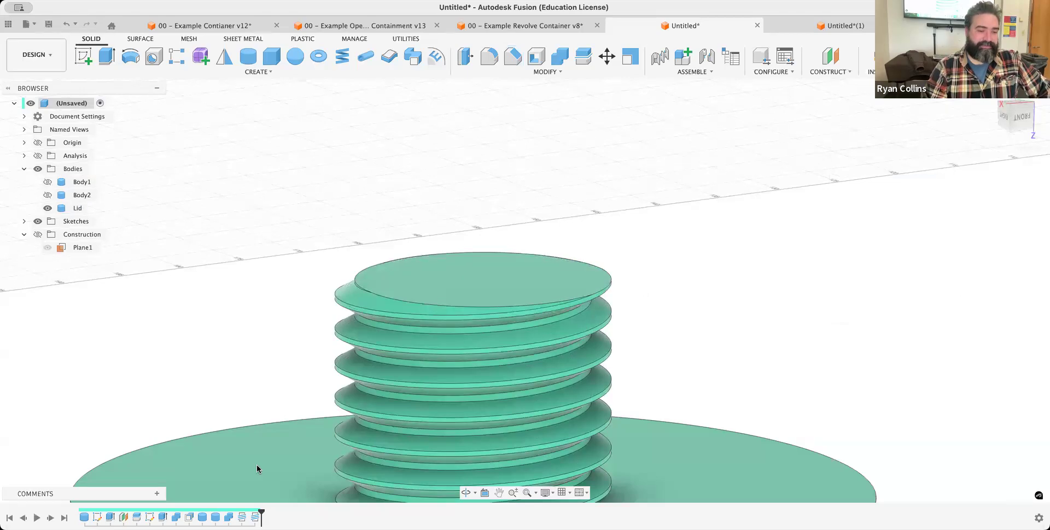
# Roll the timeline back before both threads, start a sketch on the front origin plane, and project the Lid body into it.
pyautogui.moveTo(261, 515); pyautogui.dragTo(236, 517)
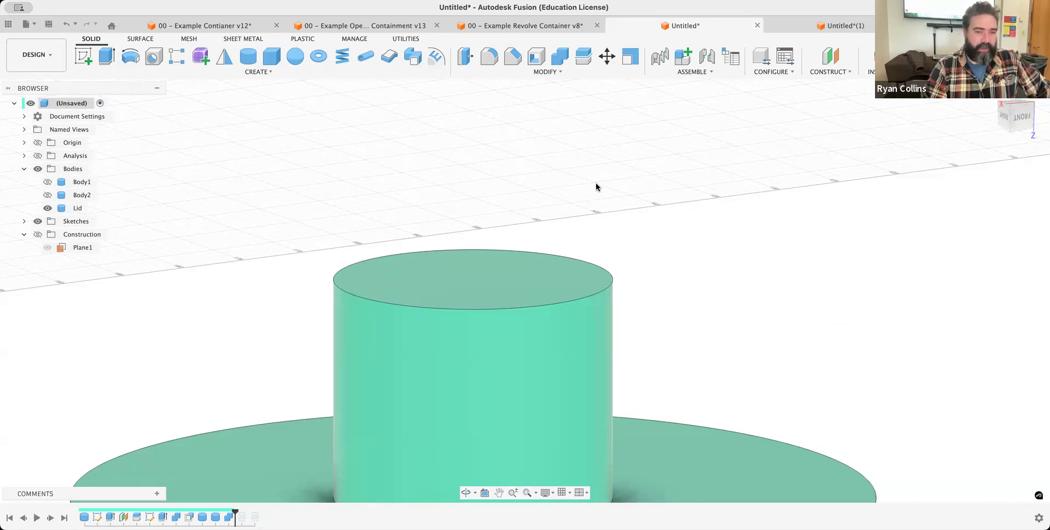
pyautogui.click(83, 53)
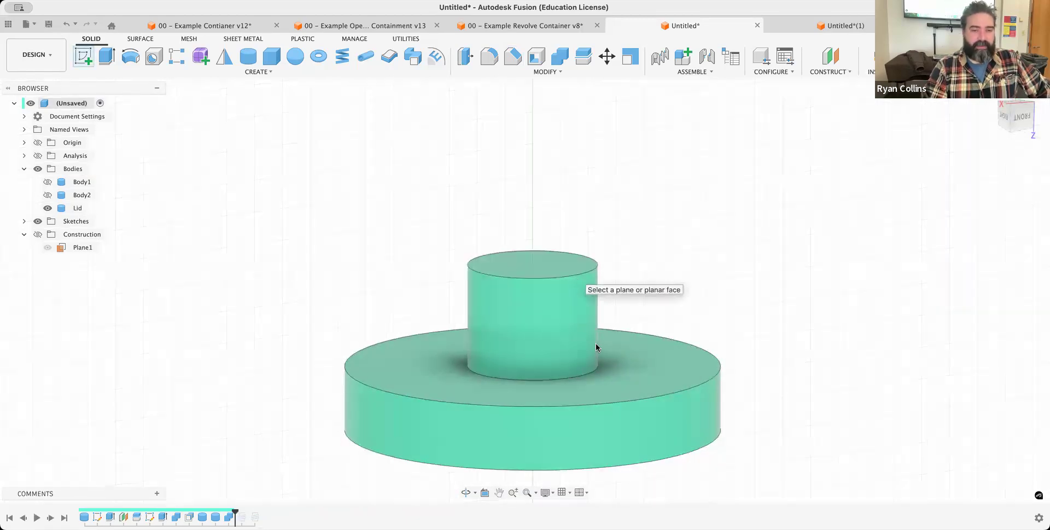
pyautogui.scroll(-6, 596, 347)
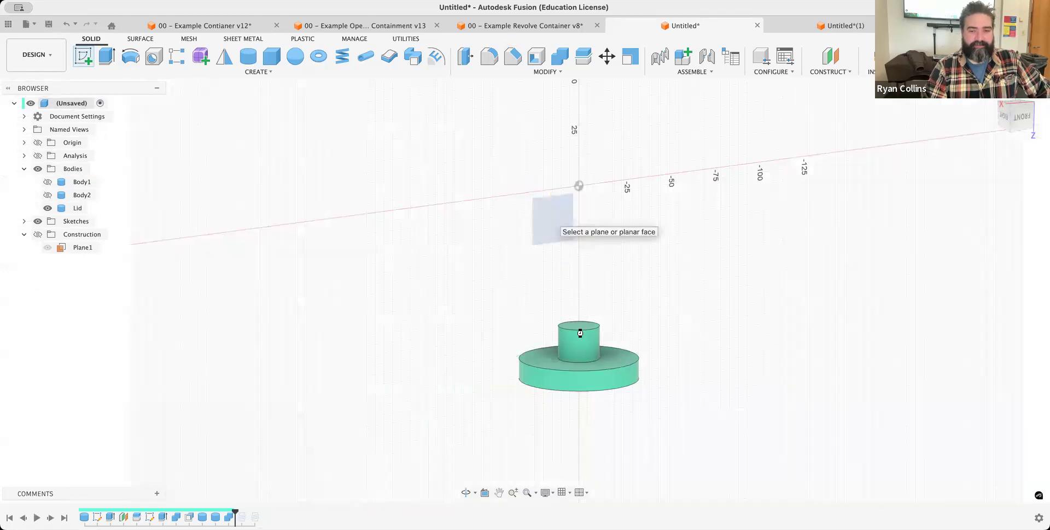
pyautogui.click(580, 333)
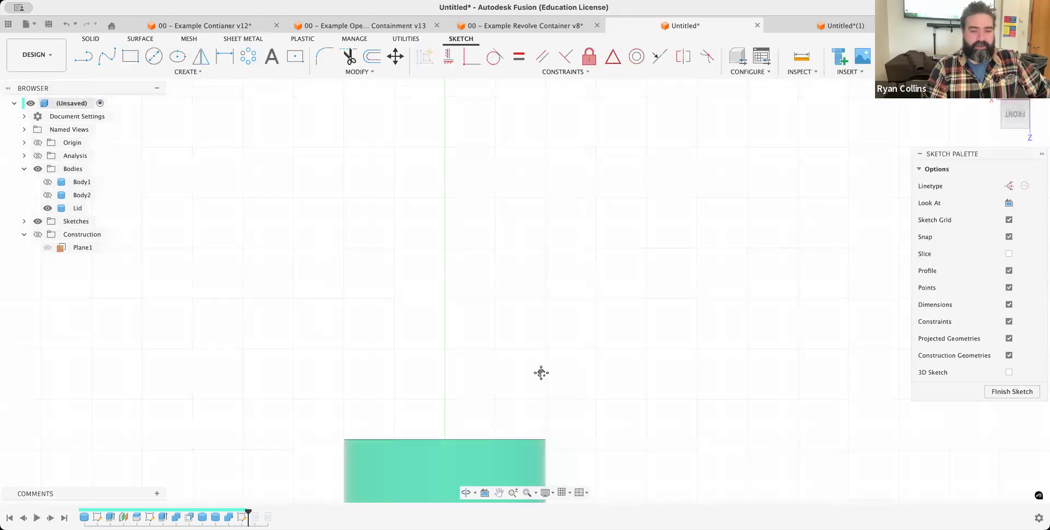
pyautogui.scroll(8, 488, 249)
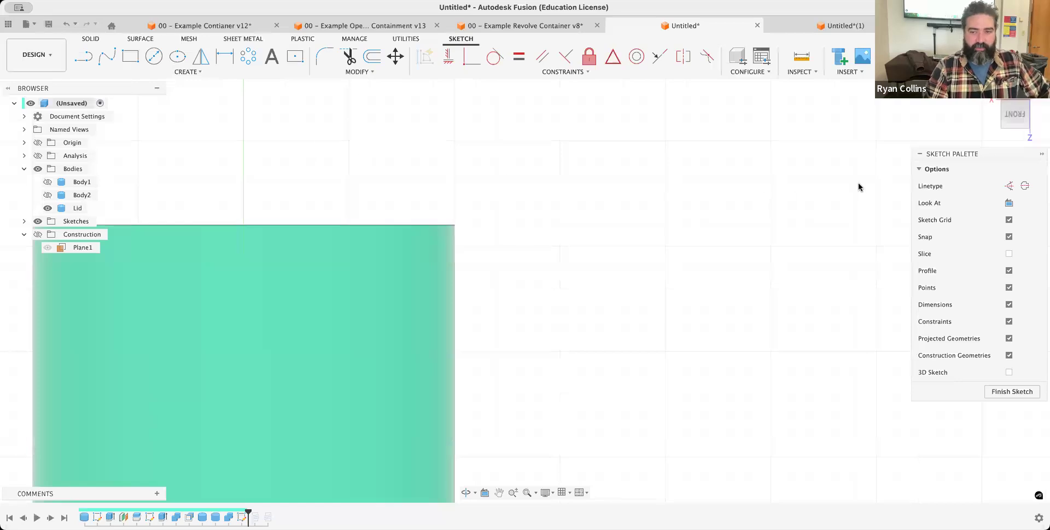
pyautogui.press('p')
pyautogui.click(414, 303)
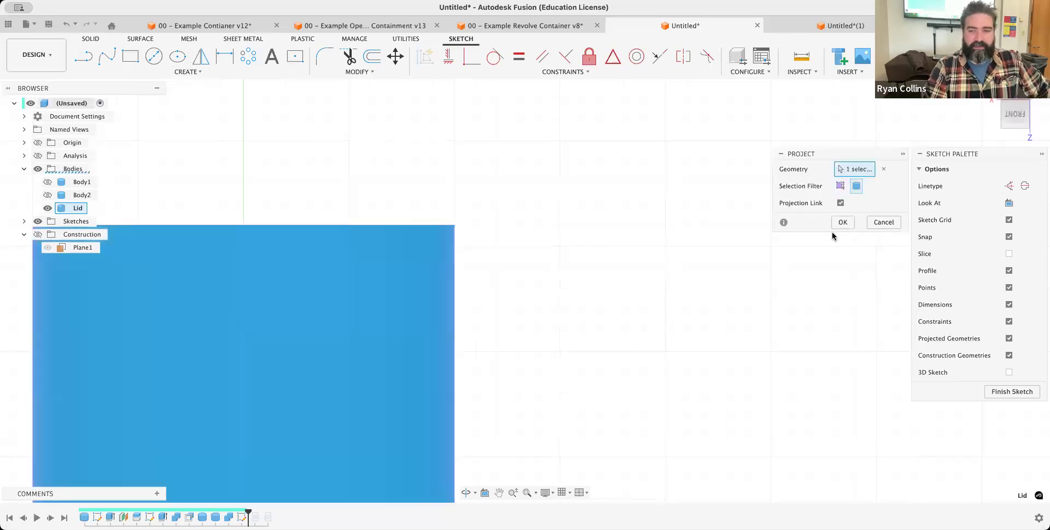
pyautogui.click(843, 222)
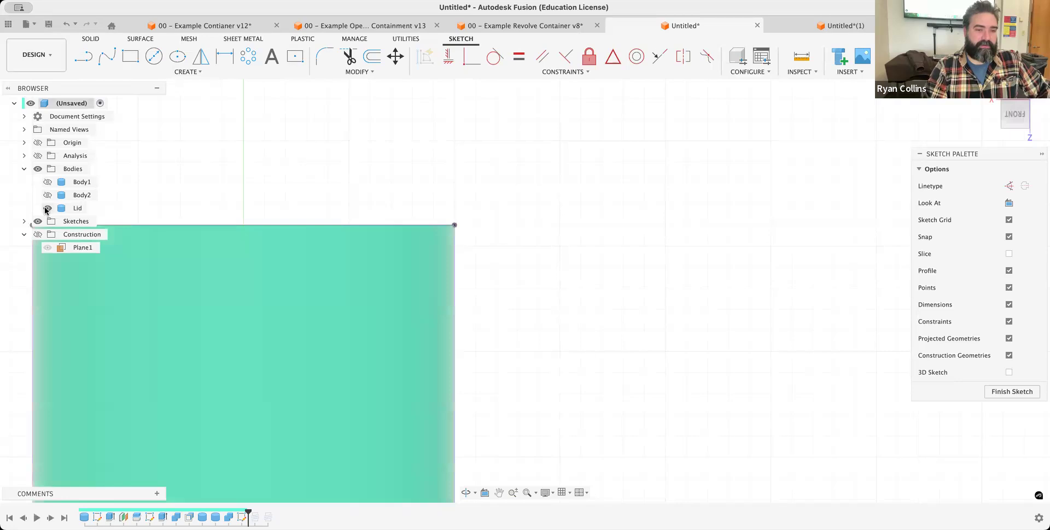
# Hide the lid, sketch a diagonal line about 2.2 mm long across the upper corner of the projected stud outline, and finish the sketch.
pyautogui.click(47, 208)
pyautogui.click(83, 58)
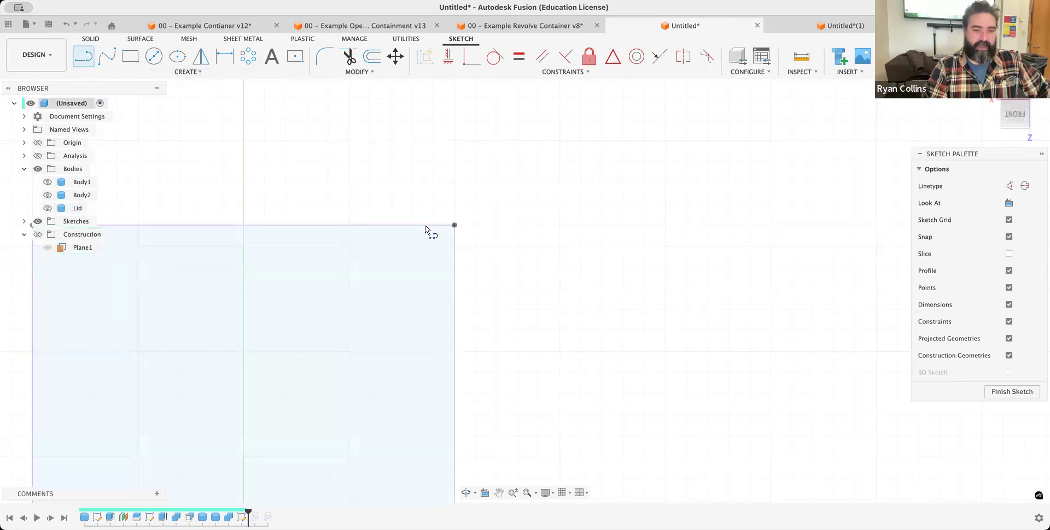
pyautogui.click(424, 225)
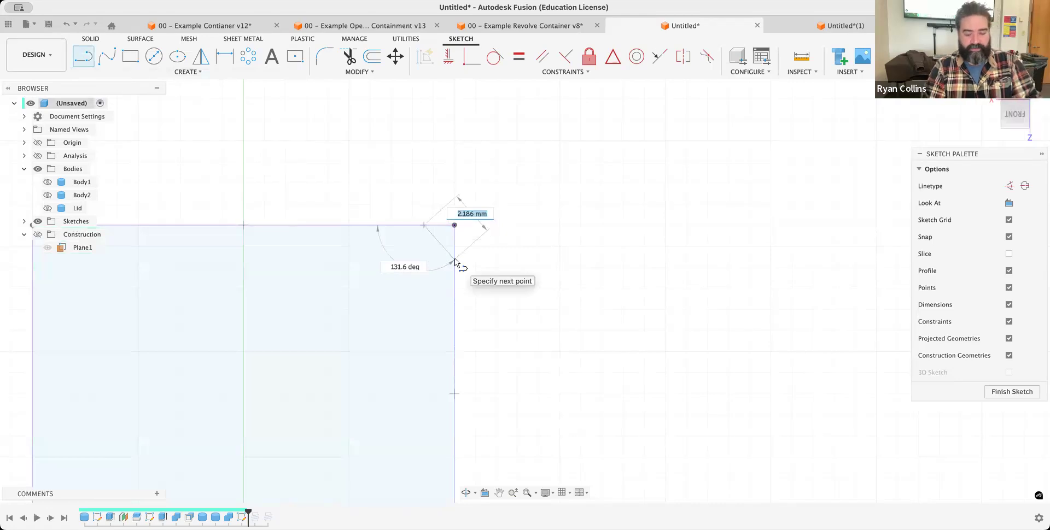
pyautogui.click(454, 260)
pyautogui.press('Escape')
pyautogui.click(930, 56)
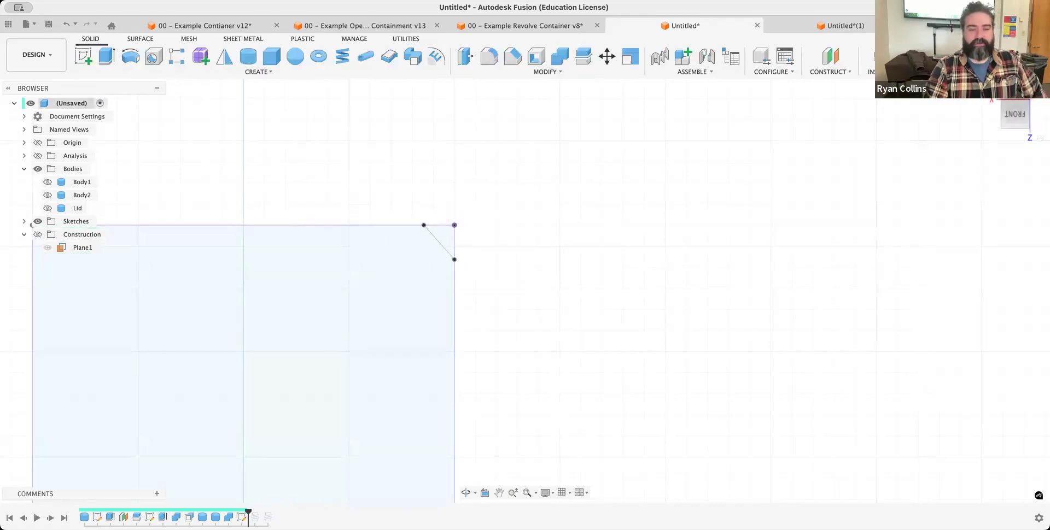
# Show the lid and roll the timeline to the end to compare the corner profile with the thread.
pyautogui.click(47, 209)
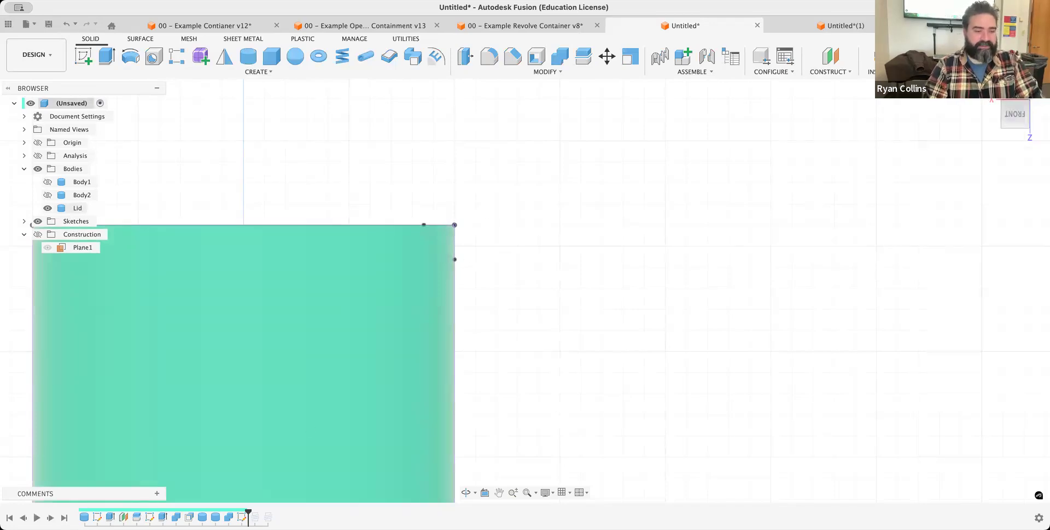
pyautogui.click(64, 517)
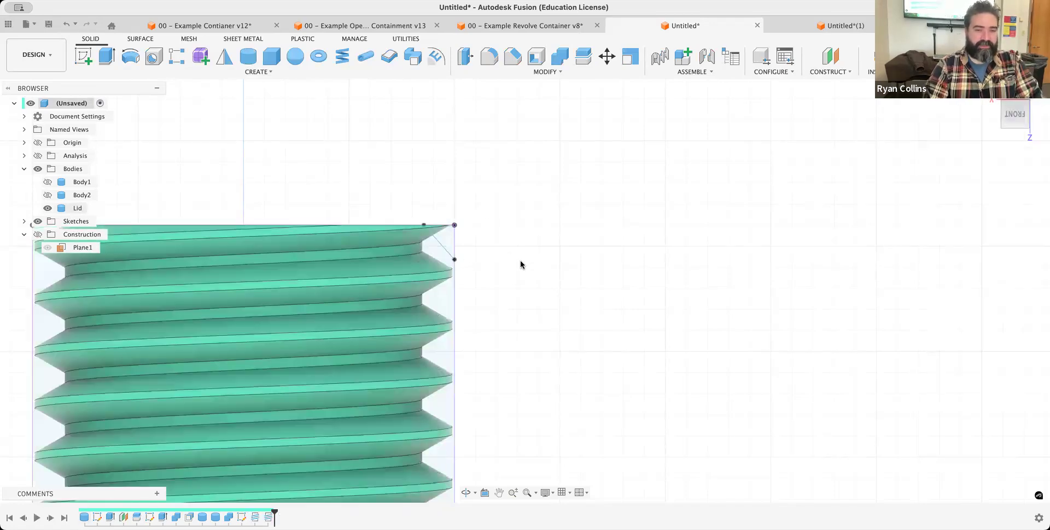
pyautogui.keyDown('shift'); pyautogui.moveTo(522, 211); pyautogui.dragTo(506, 220, button='middle'); pyautogui.keyUp('shift')
pyautogui.scroll(-3, 506, 219)
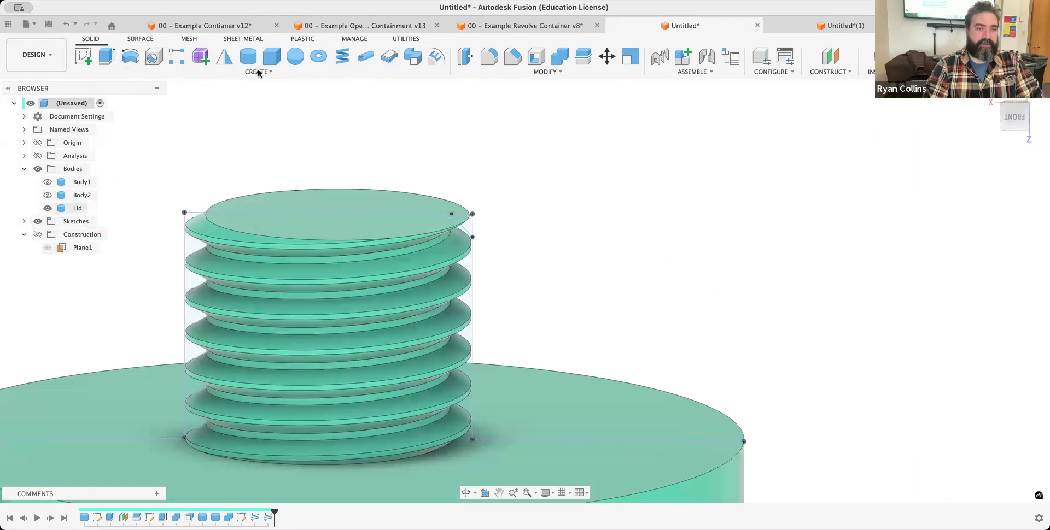
pyautogui.click(412, 57)
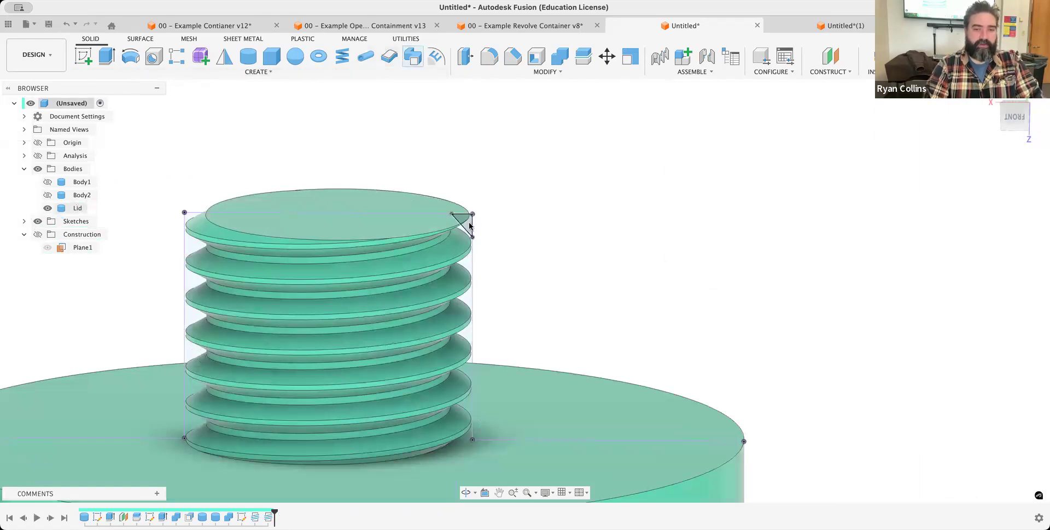
pyautogui.click(469, 225)
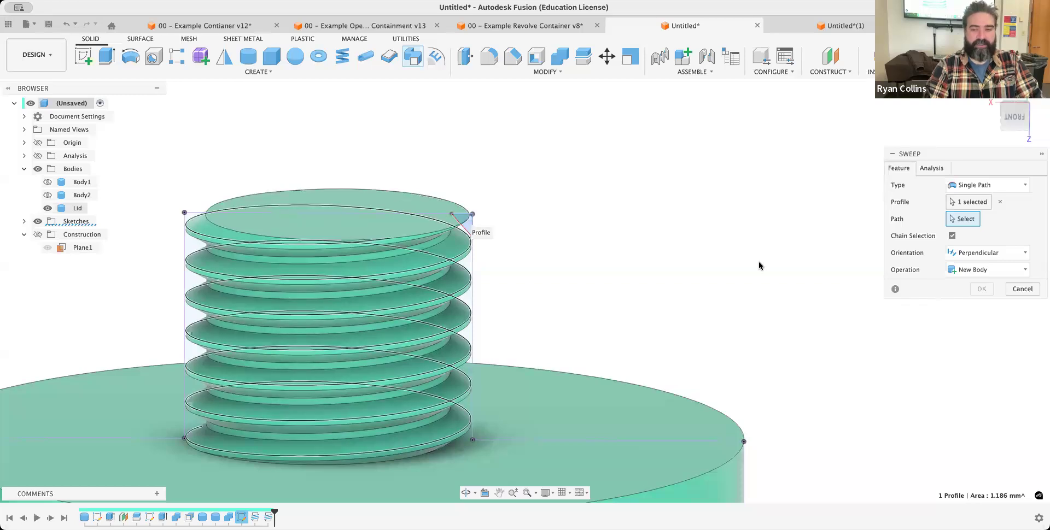
pyautogui.click(1022, 289)
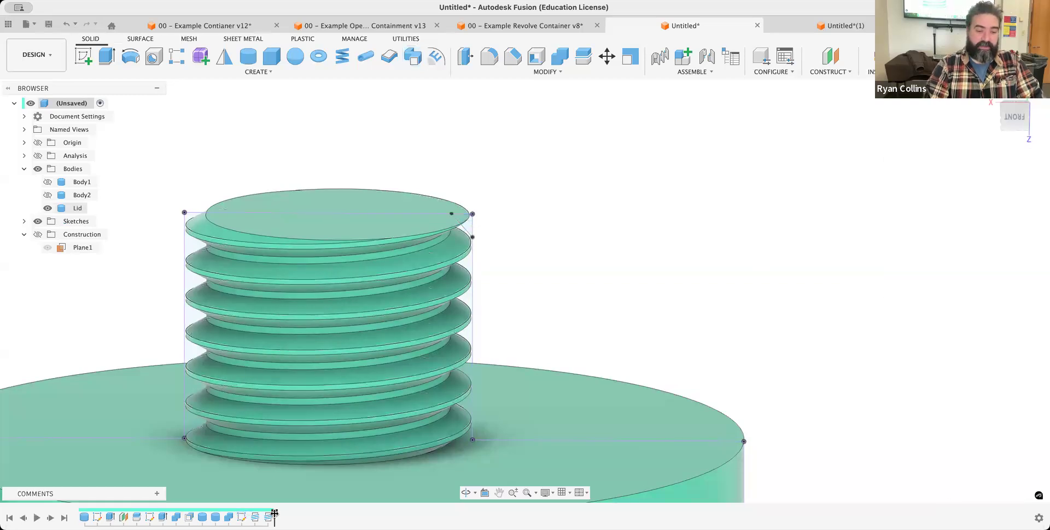
# Roll the timeline back before both threads and start a sketch on the end face of the lid's stud.
pyautogui.moveTo(274, 514); pyautogui.dragTo(241, 517)
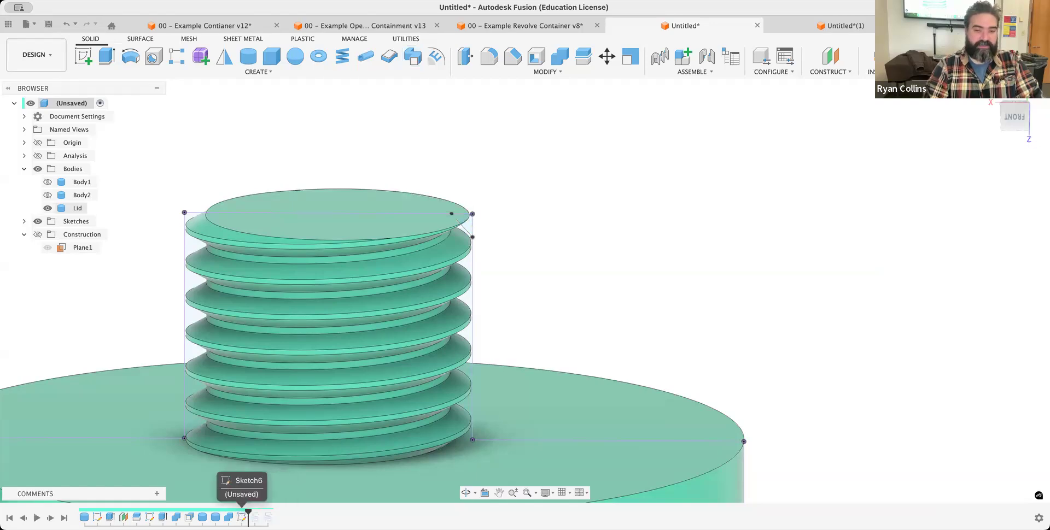
pyautogui.keyDown('shift'); pyautogui.moveTo(534, 227); pyautogui.dragTo(541, 189, button='middle'); pyautogui.keyUp('shift')
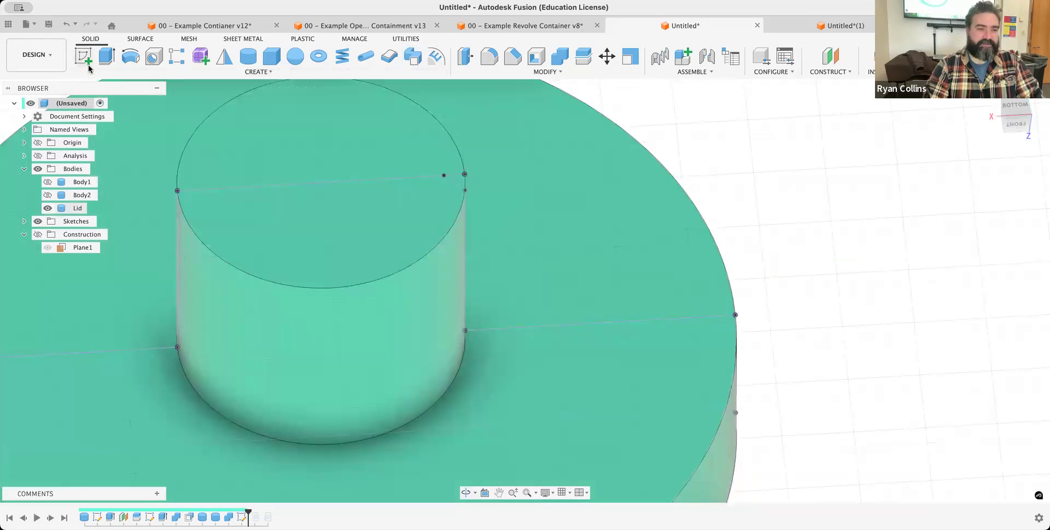
pyautogui.click(83, 55)
pyautogui.click(327, 139)
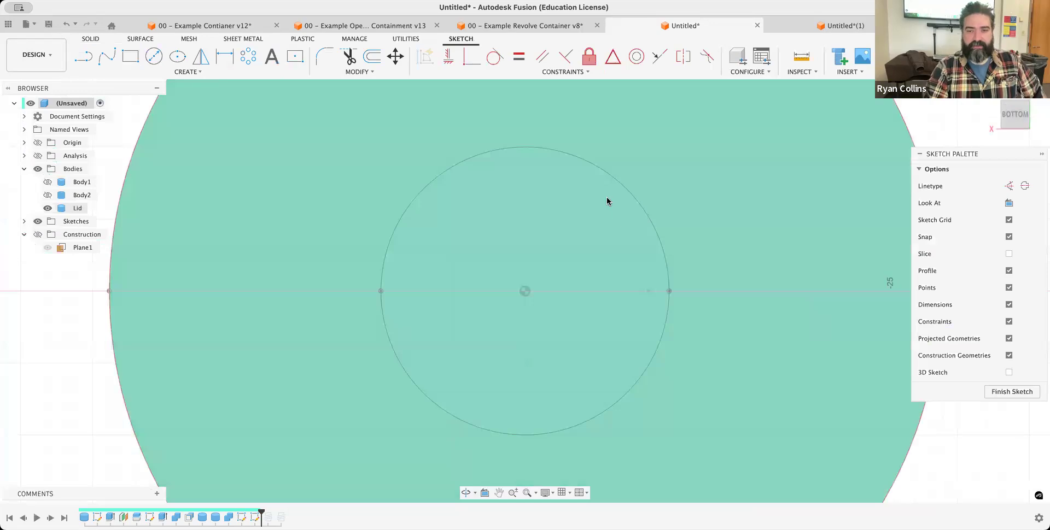
# Project the circular edge of the stud's end face into the sketch, selecting specified entities only, and finish the sketch.
pyautogui.press('p')
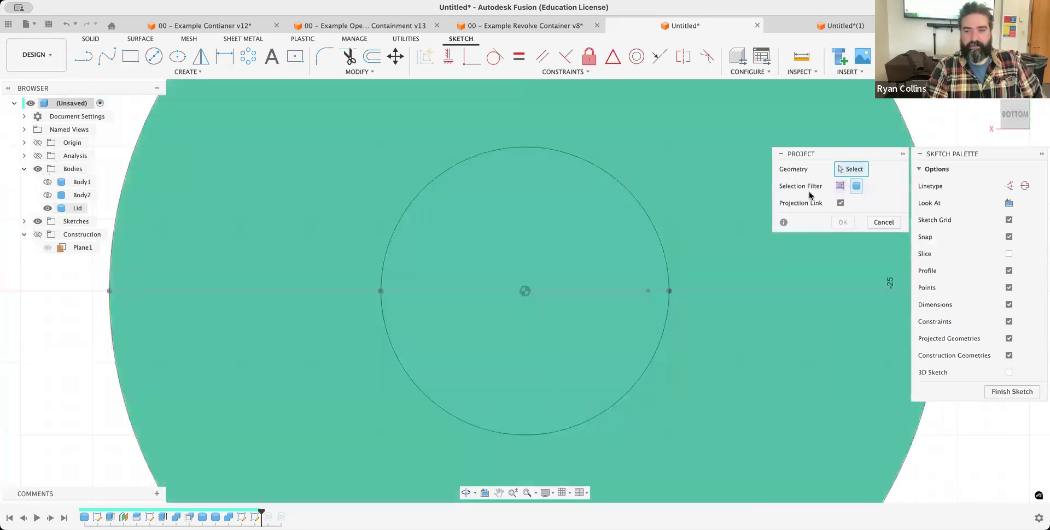
pyautogui.click(840, 186)
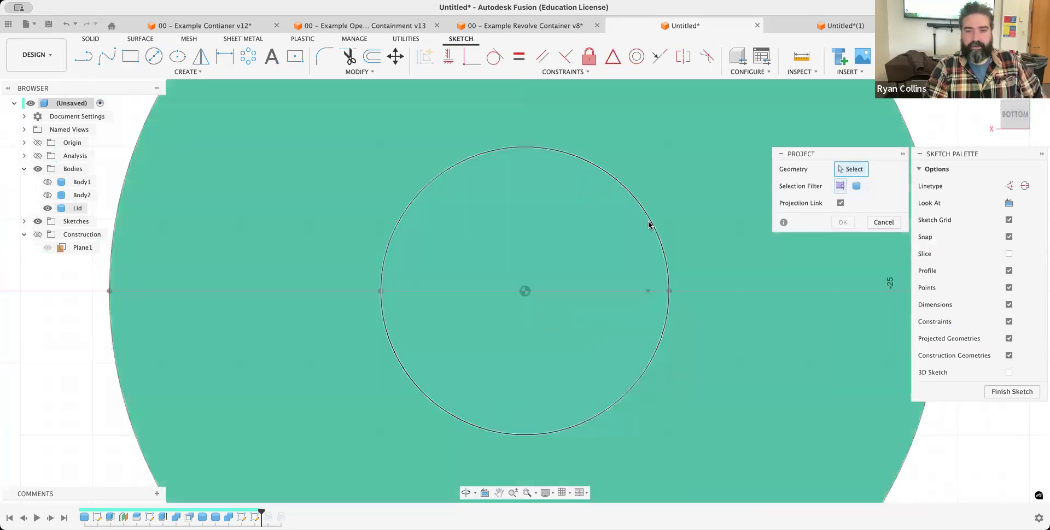
pyautogui.click(649, 224)
pyautogui.click(843, 222)
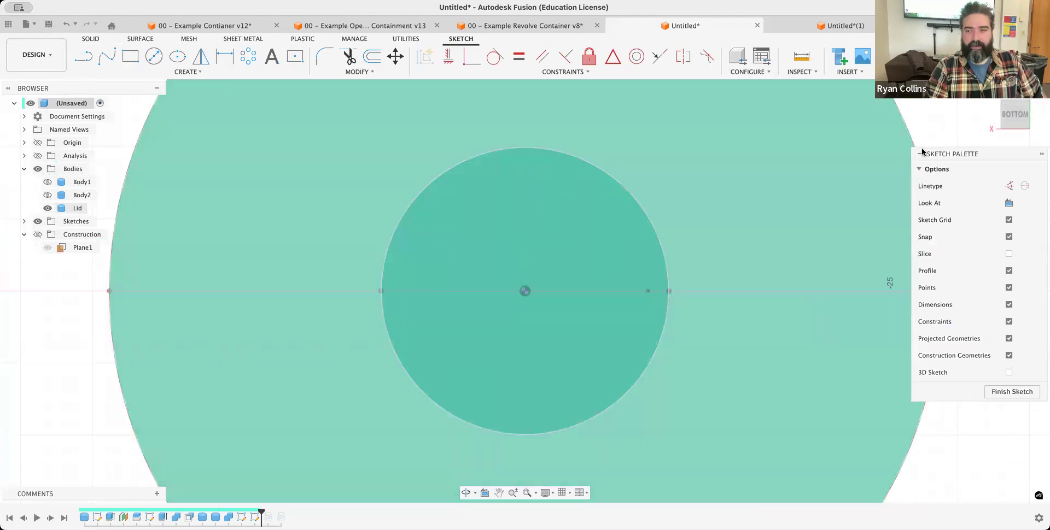
pyautogui.click(948, 57)
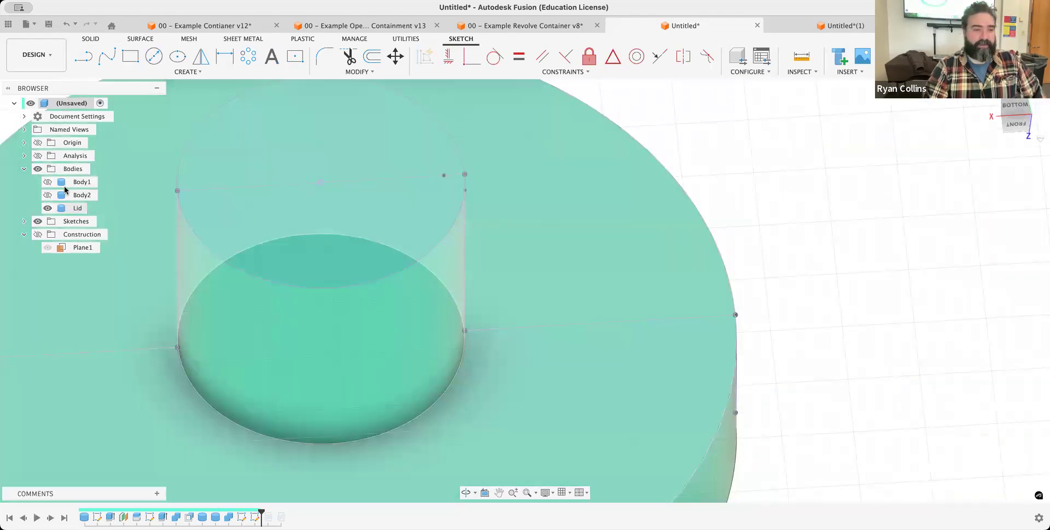
# Check the projected circle against the corner profile with the lid hidden, show the lid again, and roll the timeline to the end.
pyautogui.click(48, 209)
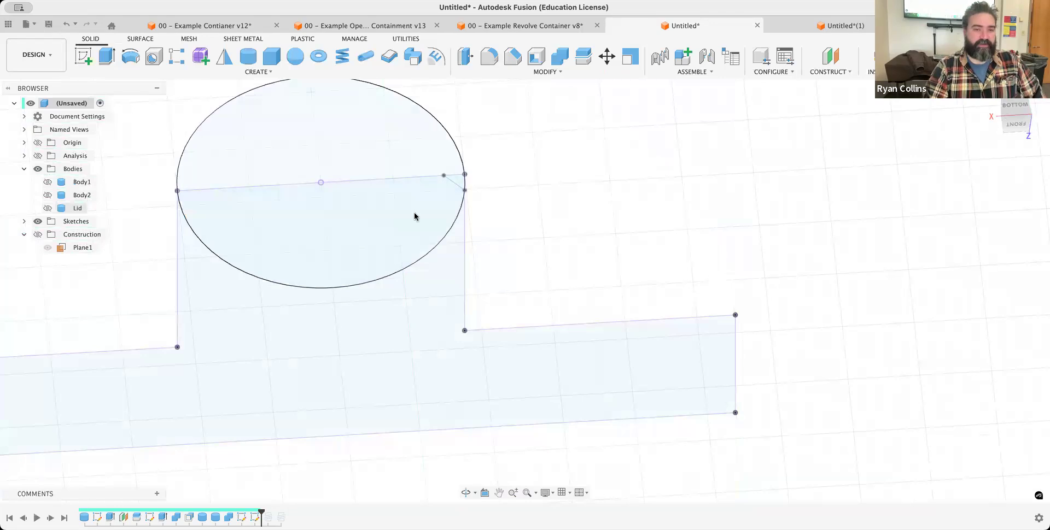
pyautogui.click(48, 208)
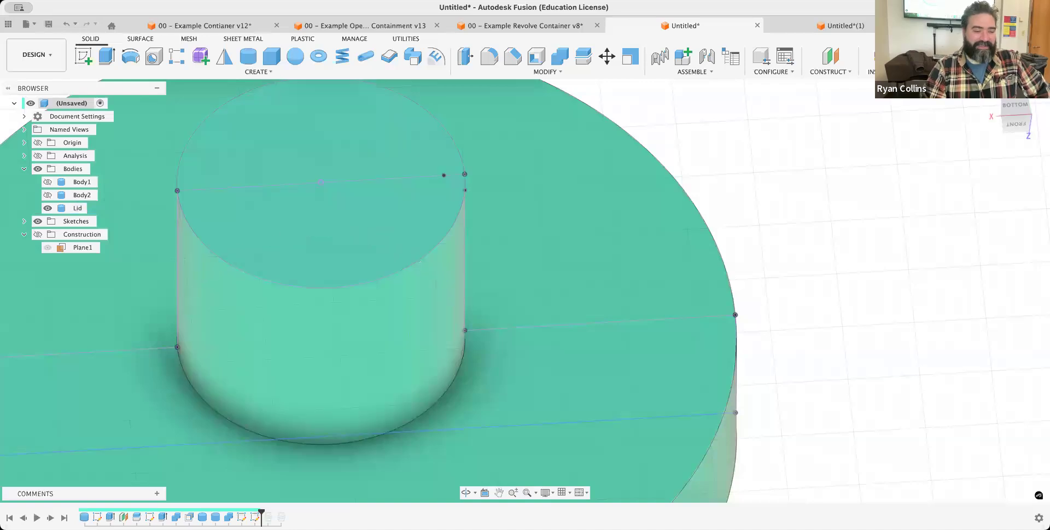
pyautogui.moveTo(261, 514); pyautogui.dragTo(288, 514)
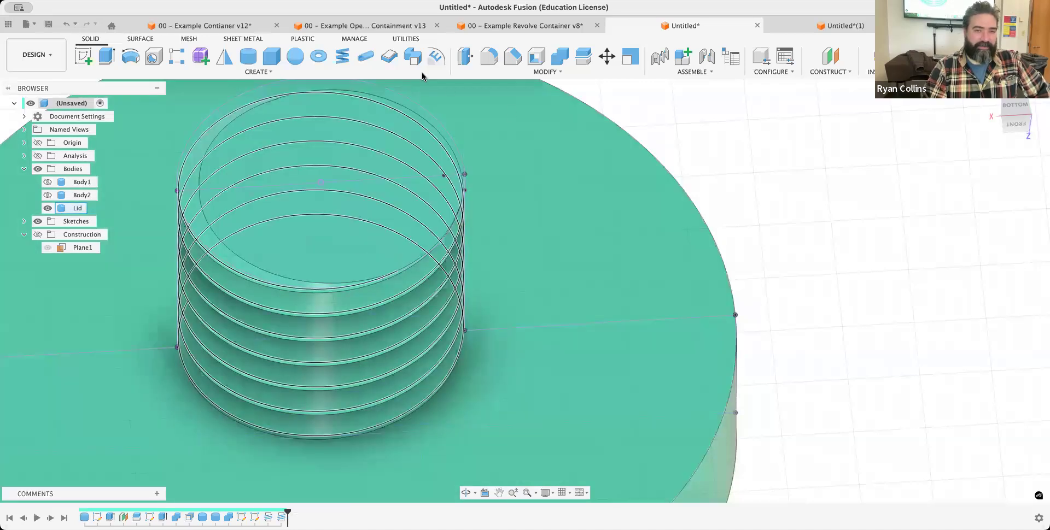
# With the lid hidden, sweep the triangular corner profile along the projected circle as a new body with perpendicular orientation.
pyautogui.click(413, 60)
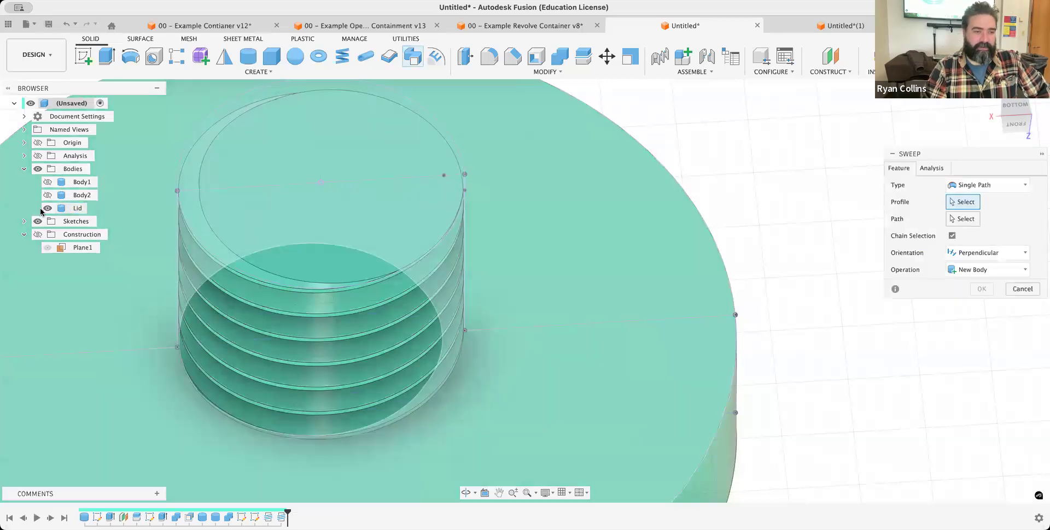
pyautogui.click(47, 208)
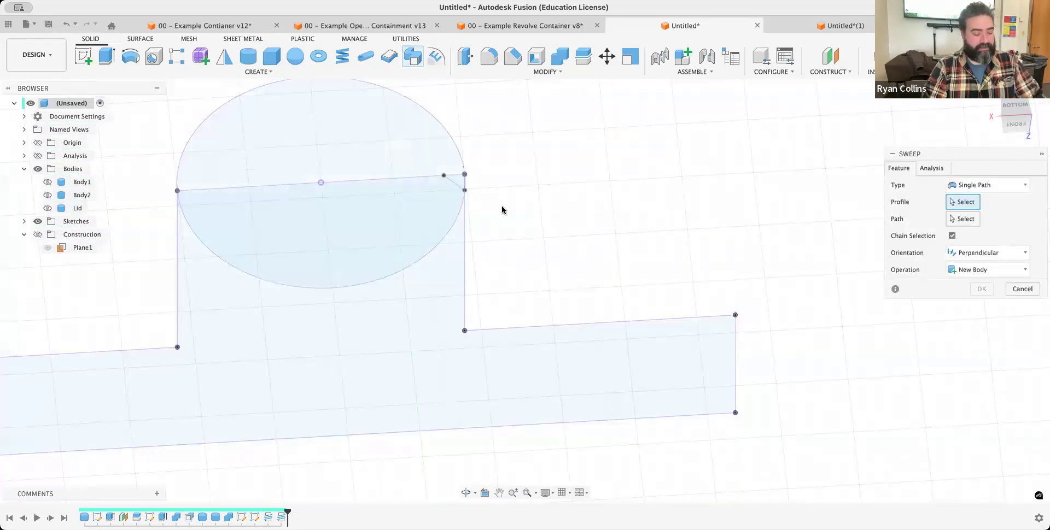
pyautogui.moveTo(500, 178)
pyautogui.keyDown('shift'); pyautogui.mouseDown(button='middle')
pyautogui.moveTo(481, 143)
pyautogui.moveTo(464, 140)
pyautogui.mouseUp(button='middle'); pyautogui.keyUp('shift')
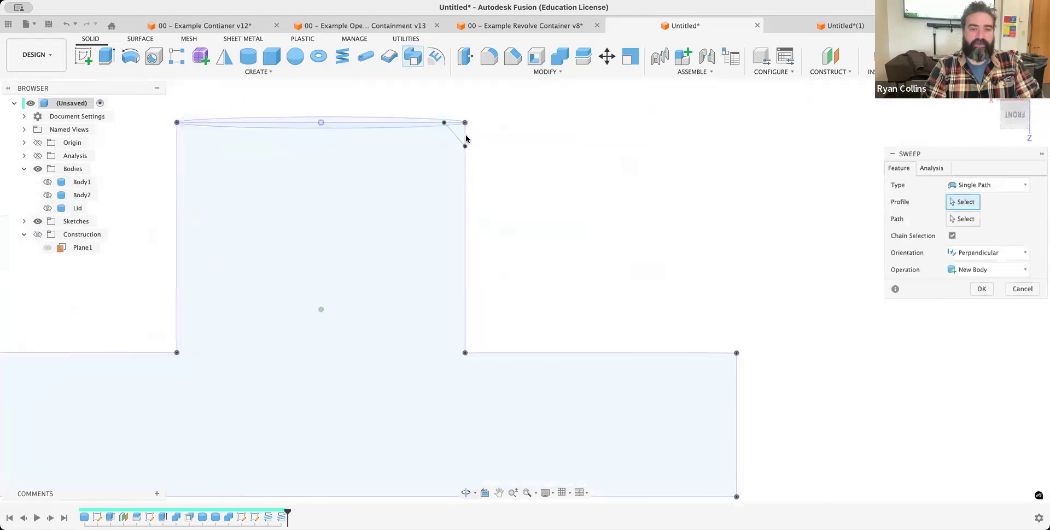
pyautogui.click(460, 135)
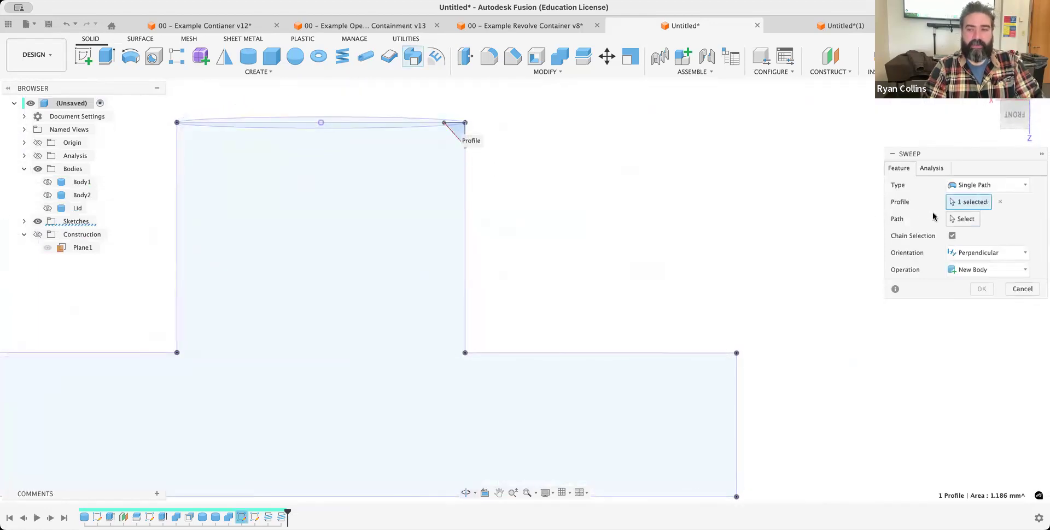
pyautogui.keyDown('shift'); pyautogui.moveTo(511, 153); pyautogui.dragTo(452, 108, button='middle'); pyautogui.keyUp('shift')
pyautogui.click(448, 112)
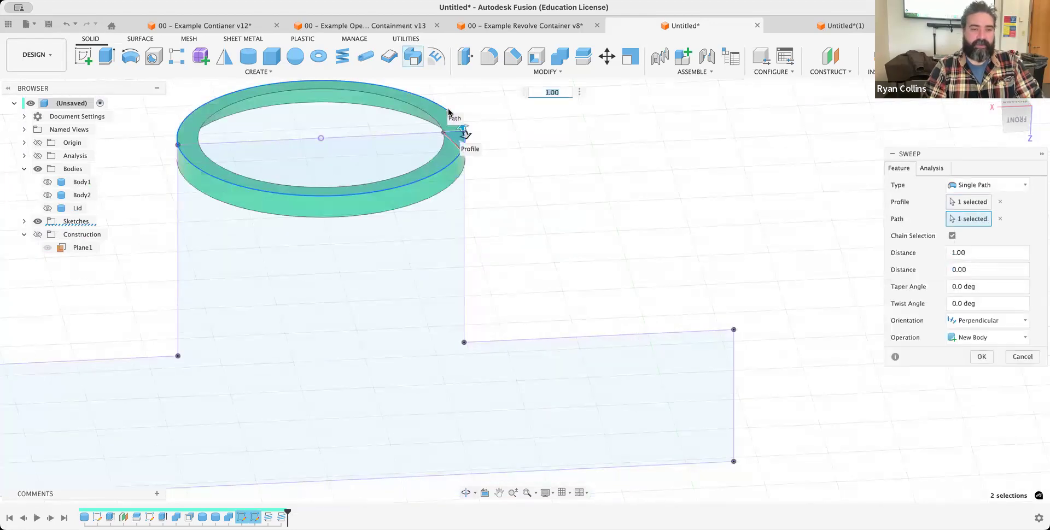
pyautogui.click(981, 358)
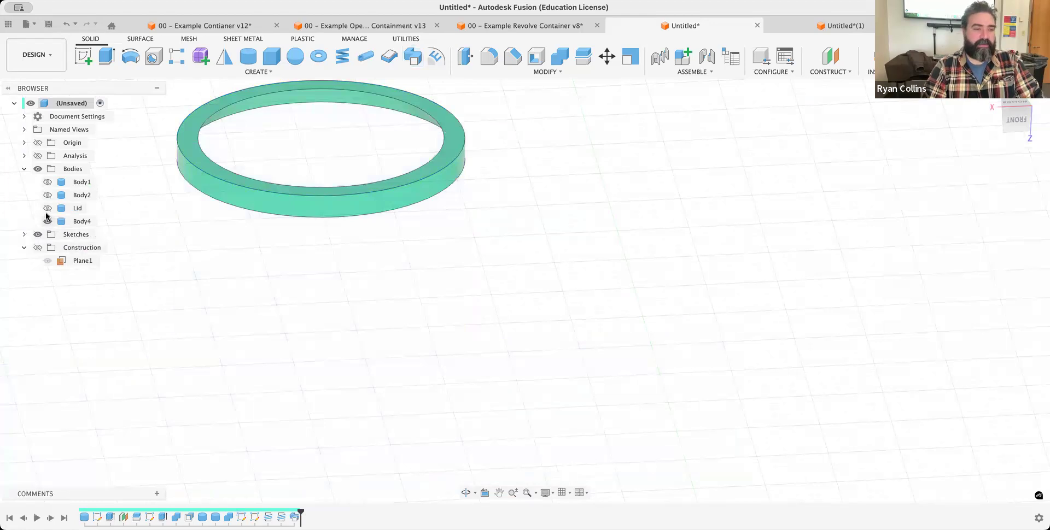
# Show the lid, cut the swept ring from it with Combine while keeping the tool body, and hide the ring.
pyautogui.click(48, 208)
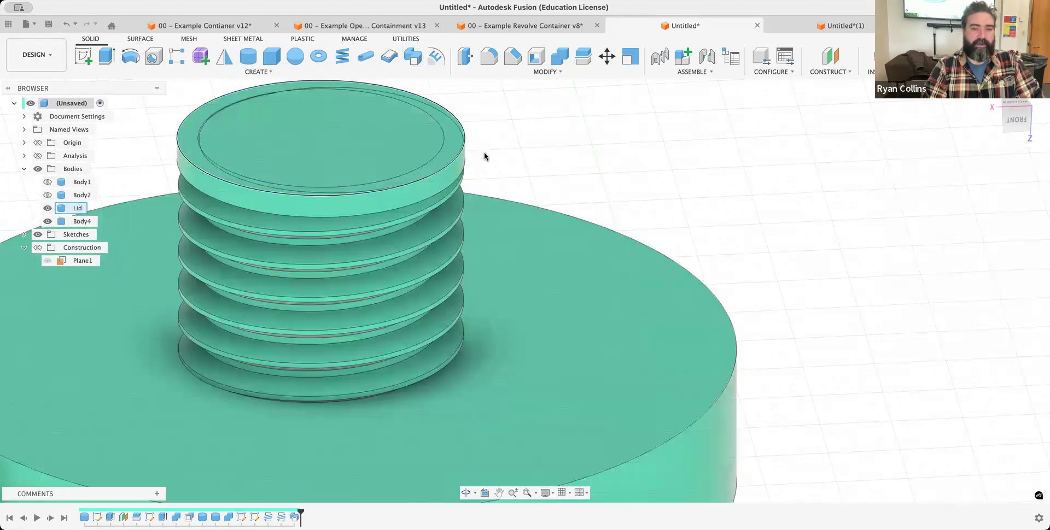
pyautogui.click(559, 64)
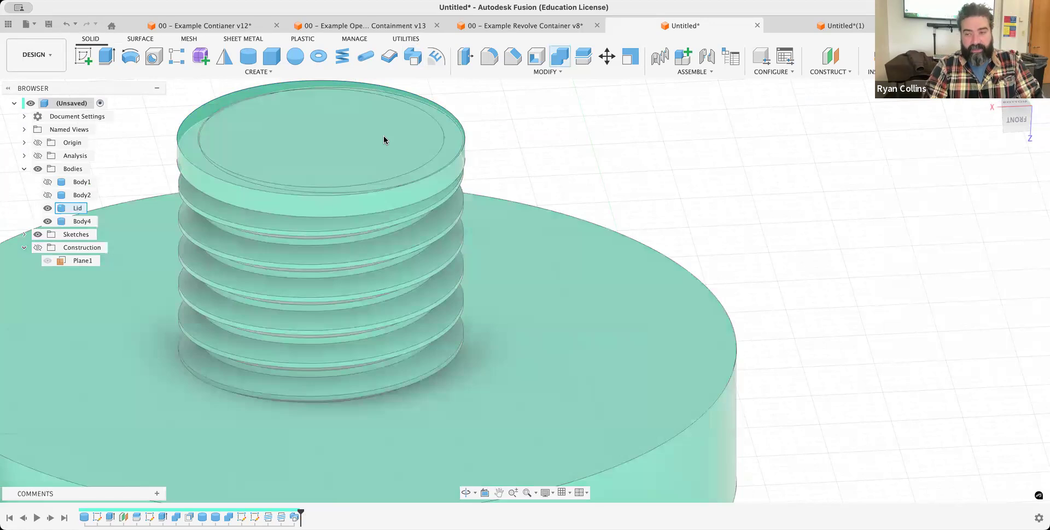
pyautogui.click(431, 133)
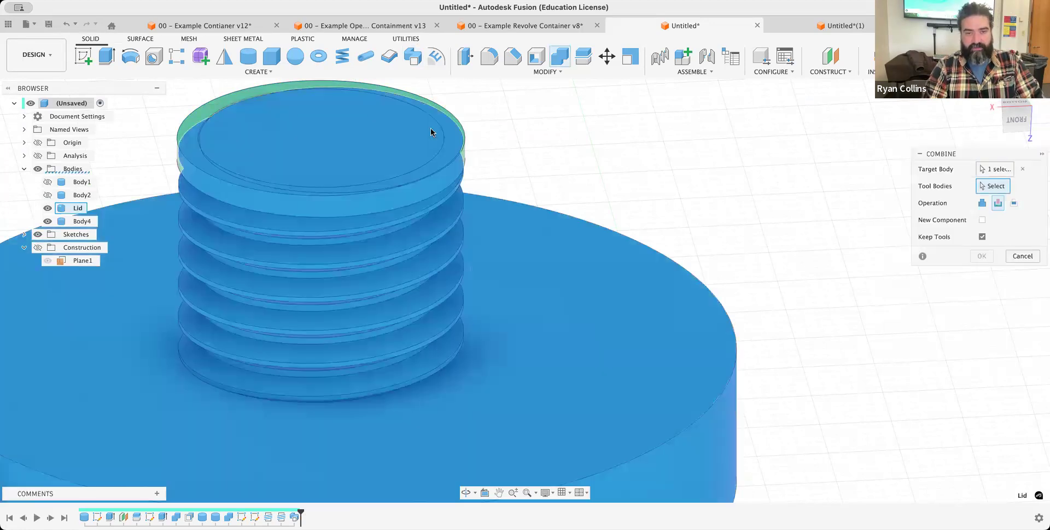
pyautogui.click(462, 127)
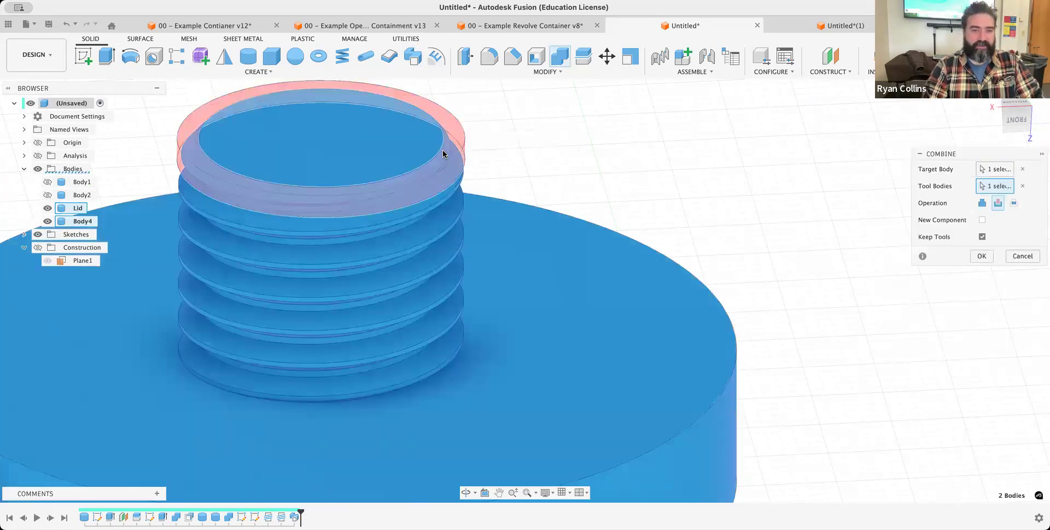
pyautogui.click(982, 257)
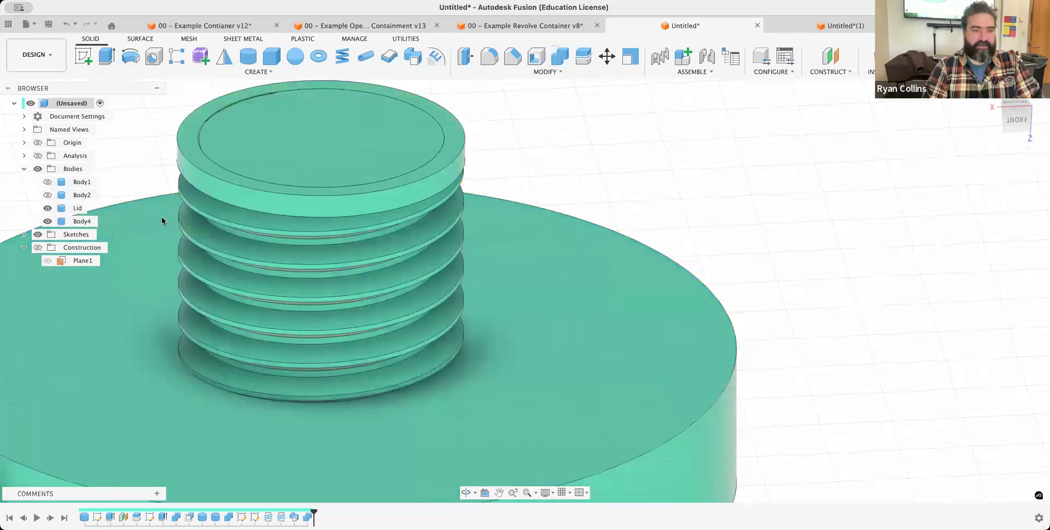
pyautogui.click(47, 222)
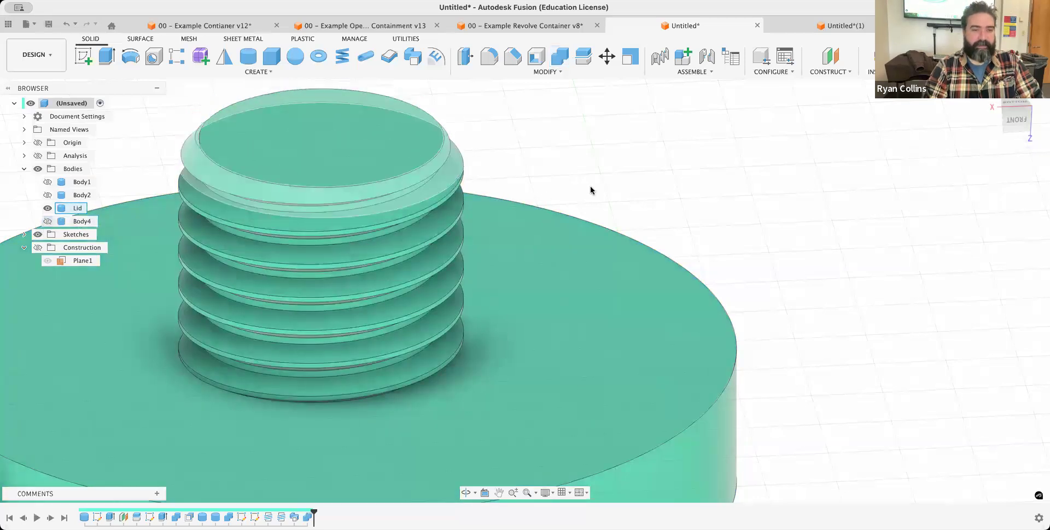
pyautogui.scroll(-3, 569, 188)
pyautogui.keyDown('shift'); pyautogui.moveTo(623, 167); pyautogui.dragTo(776, 176, button='middle'); pyautogui.keyUp('shift')
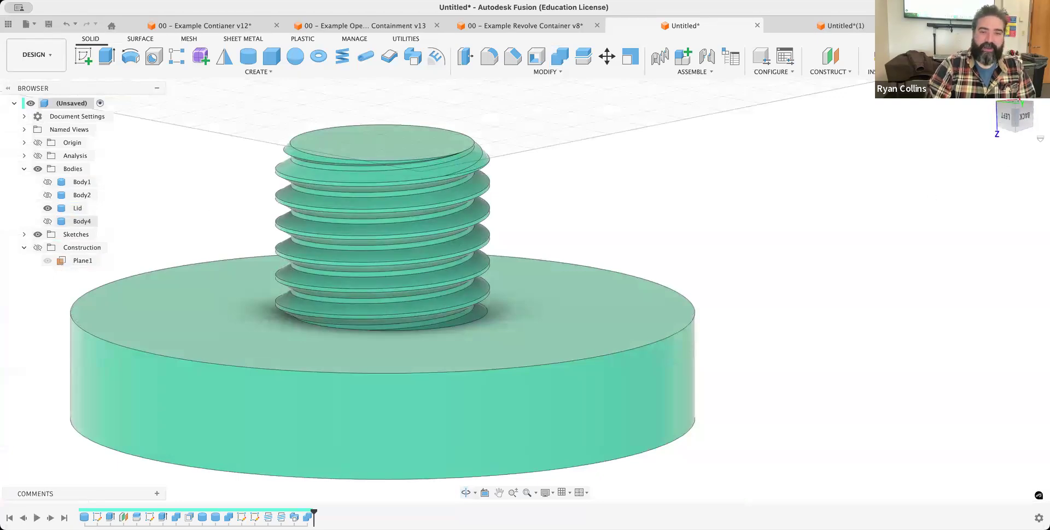
# Show Body1 and Body2 together with the lid and turn on the section analysis.
pyautogui.click(991, 92)
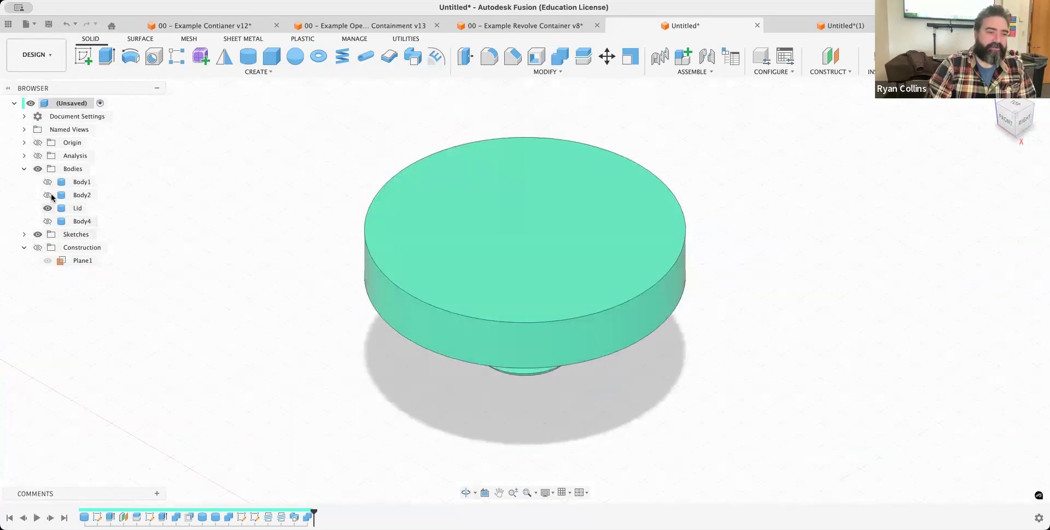
pyautogui.click(47, 183)
pyautogui.click(46, 196)
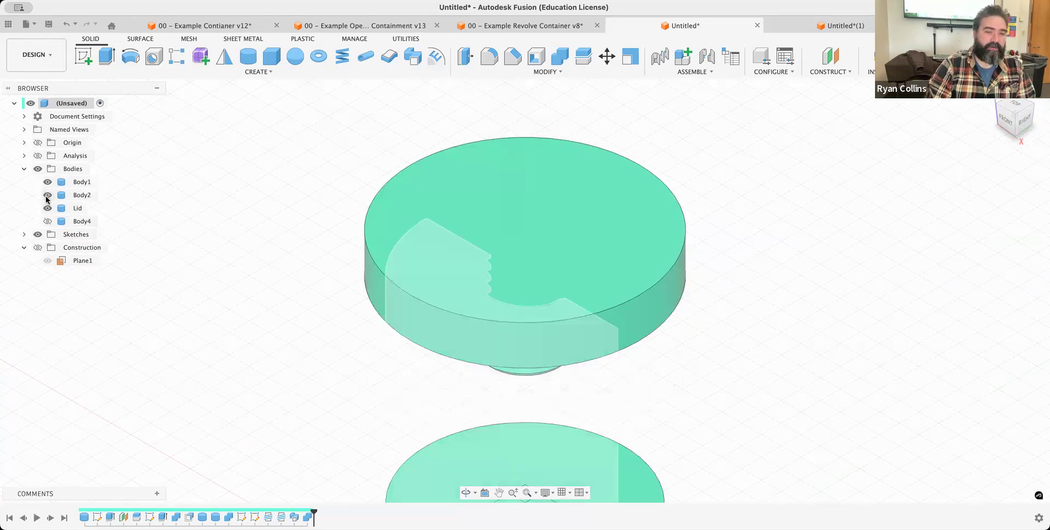
pyautogui.click(40, 157)
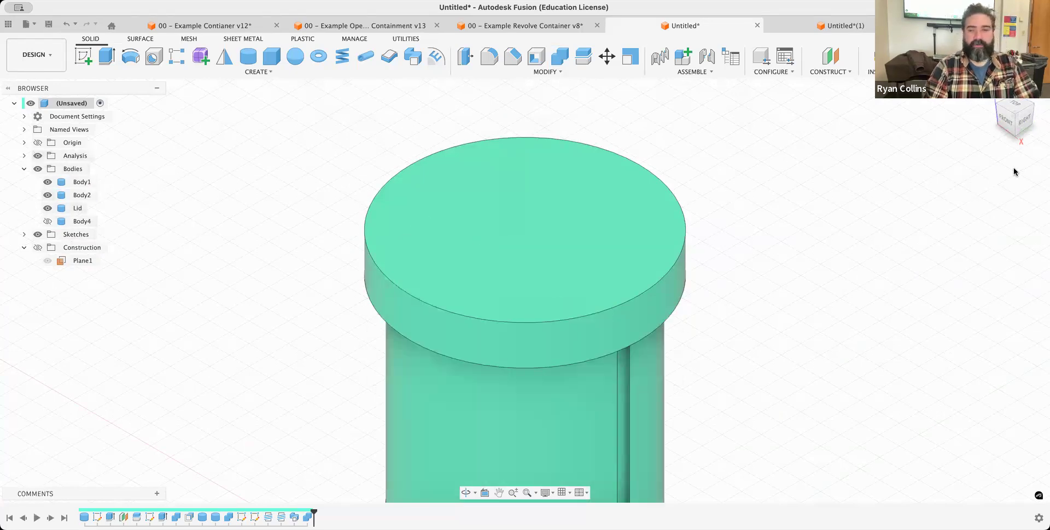
# Examine the sectioned assembly from the back, focusing on the fit around the beveled end of the lid's thread.
pyautogui.click(1015, 125)
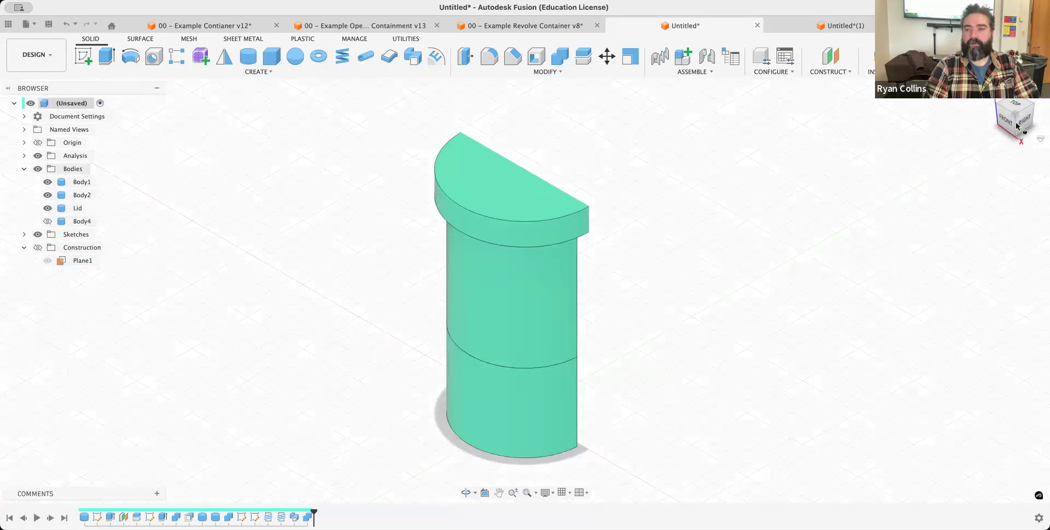
pyautogui.moveTo(1015, 126); pyautogui.dragTo(769, 138)
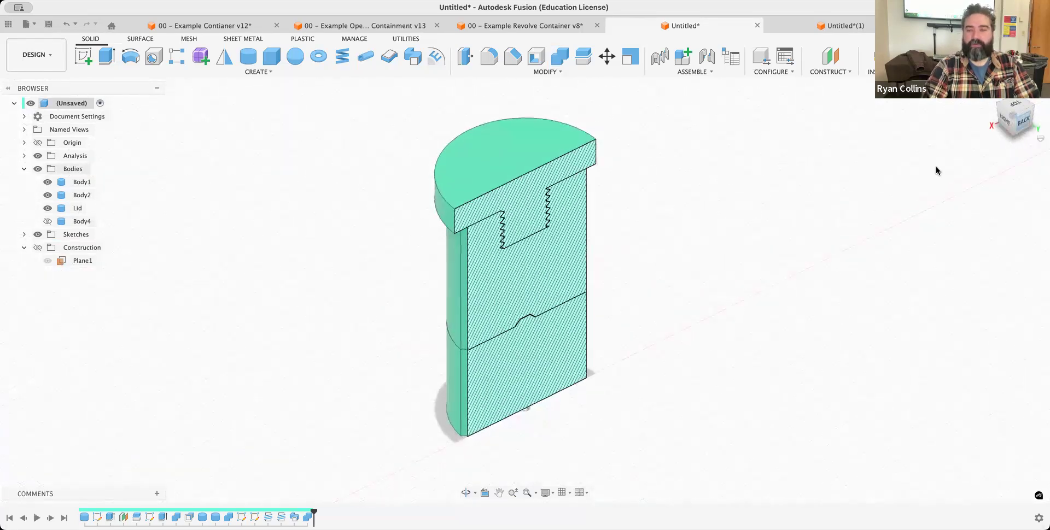
pyautogui.click(1027, 123)
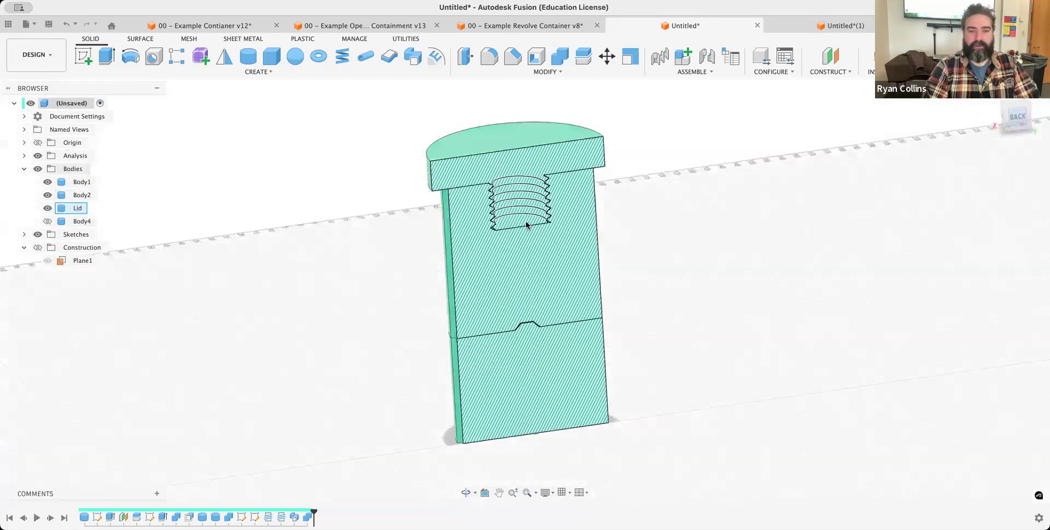
pyautogui.scroll(5, 525, 222)
pyautogui.scroll(5, 525, 222)
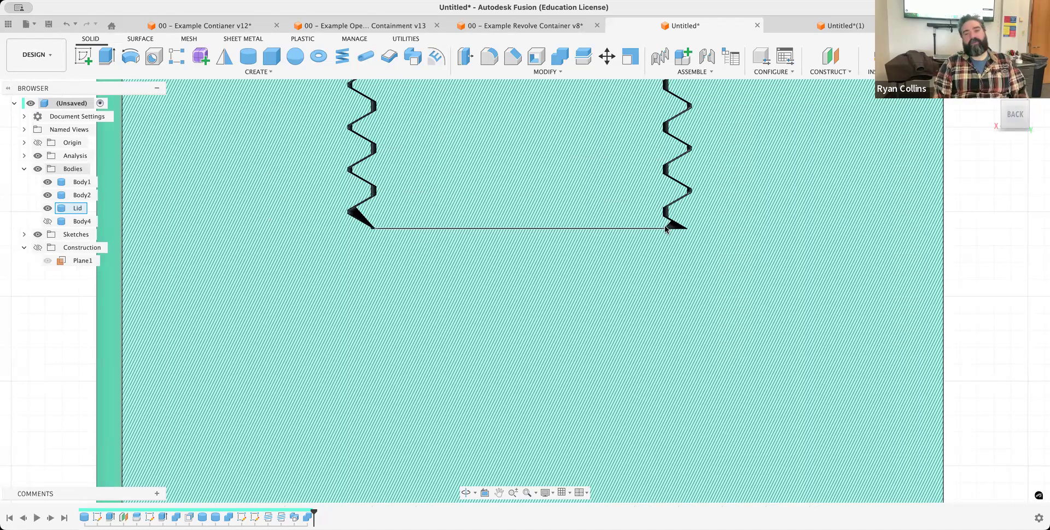
pyautogui.moveTo(707, 237); pyautogui.dragTo(720, 289, button='middle')
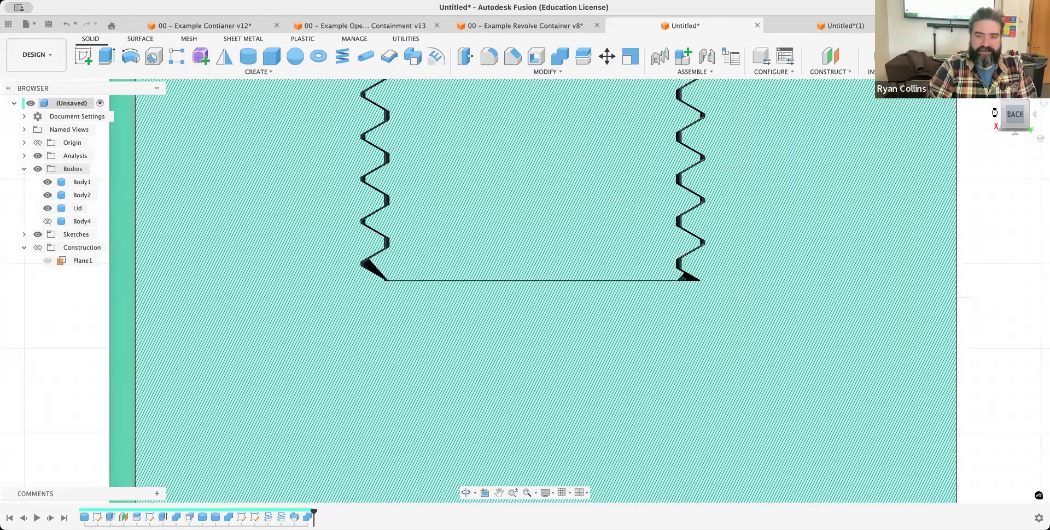
pyautogui.click(994, 112)
pyautogui.moveTo(1014, 116)
pyautogui.mouseDown()
pyautogui.moveTo(924, 143)
pyautogui.moveTo(808, 132)
pyautogui.mouseUp()
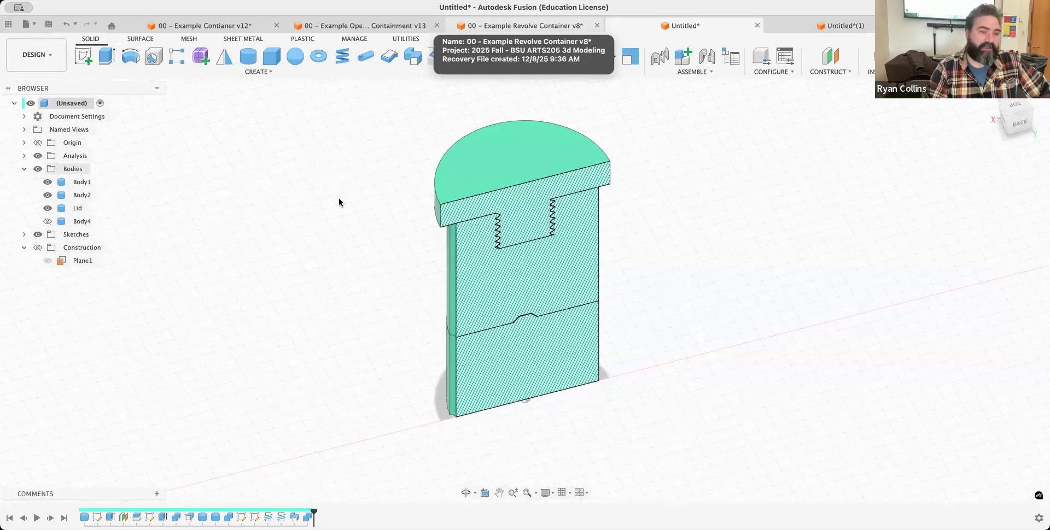
# Turn off the section analysis to show the complete assembly.
pyautogui.click(38, 144)
pyautogui.click(37, 143)
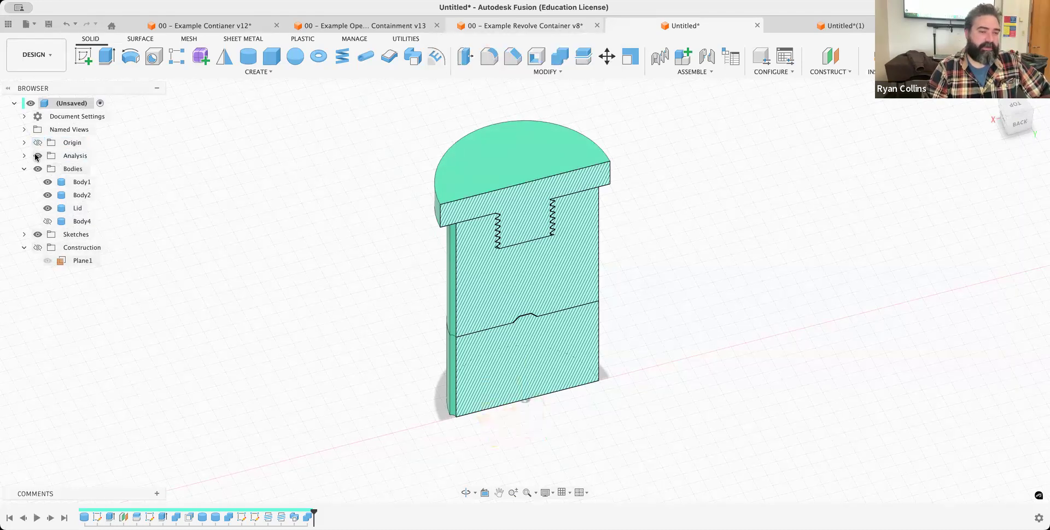
pyautogui.click(37, 156)
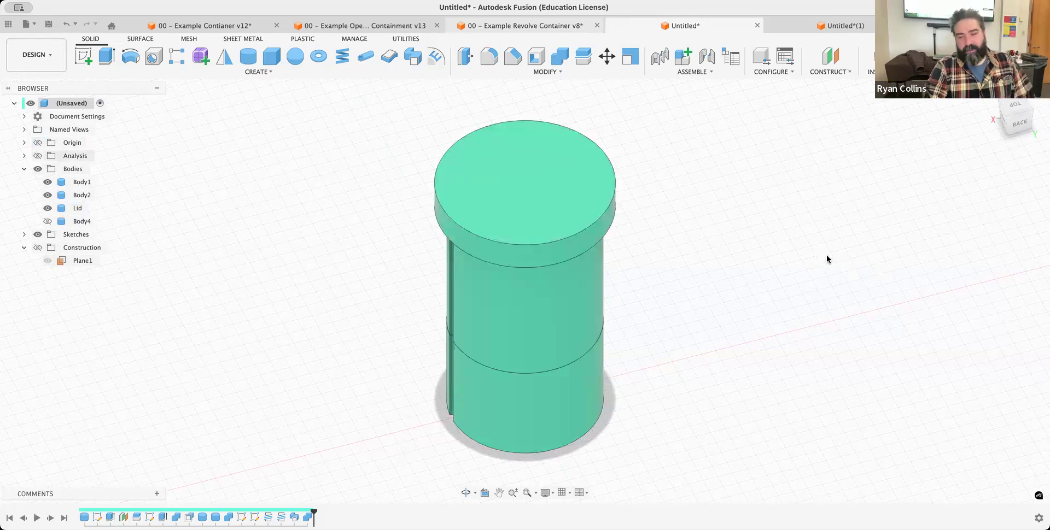